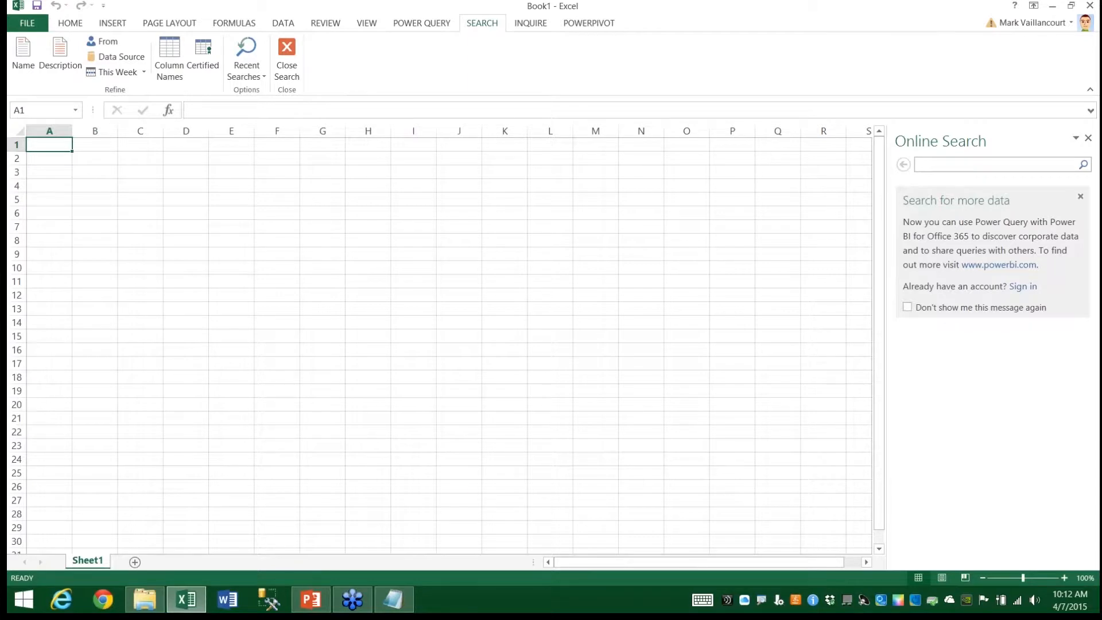
Step: Search online for "nobel prize winners", preview the Wikipedia tables among the results, and close the search
text(nobel prize winners)
key(Return)
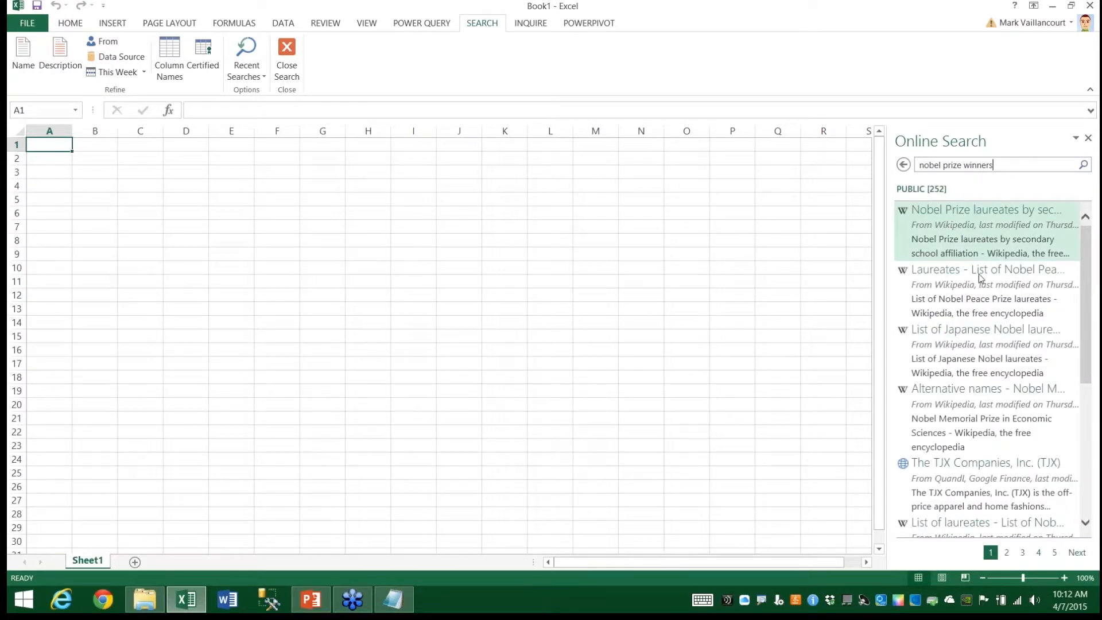
mouse_move(983, 273)
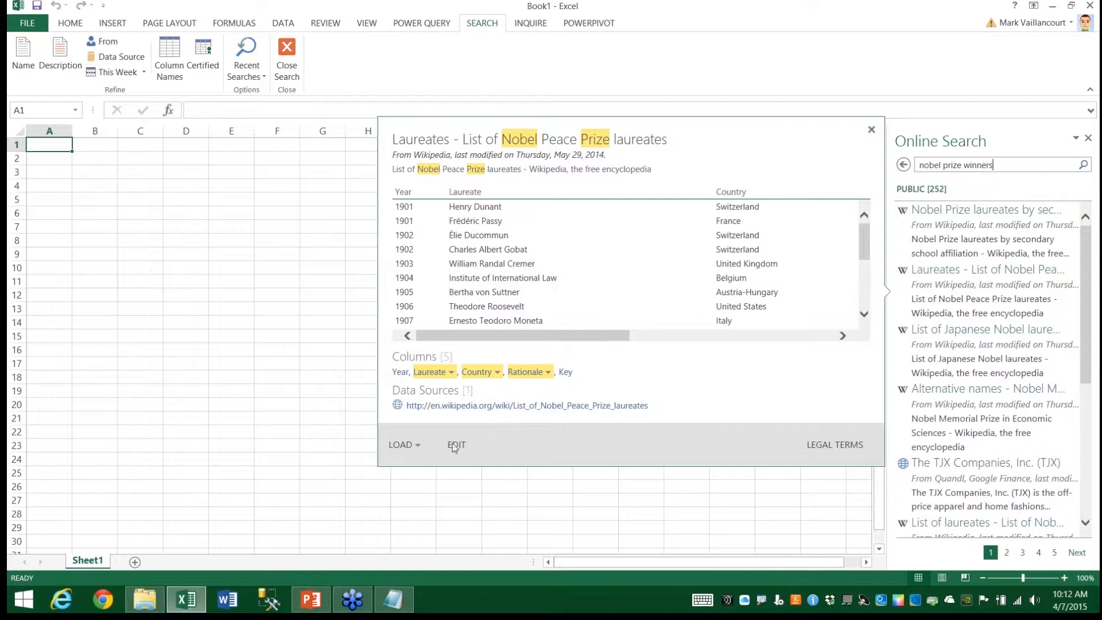
click(871, 129)
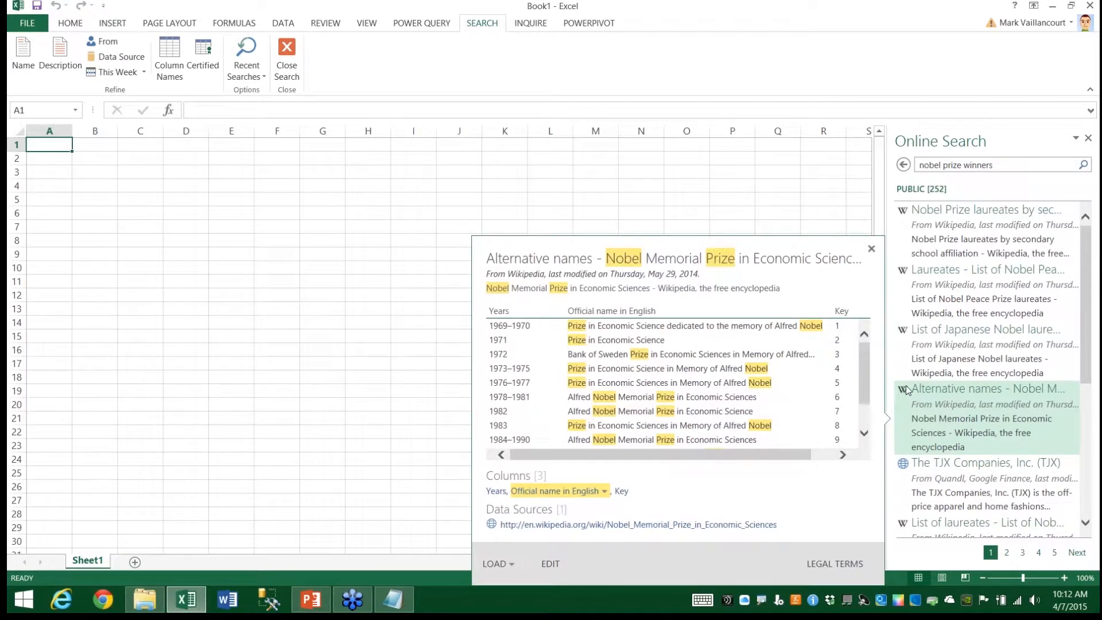
mouse_move(899, 346)
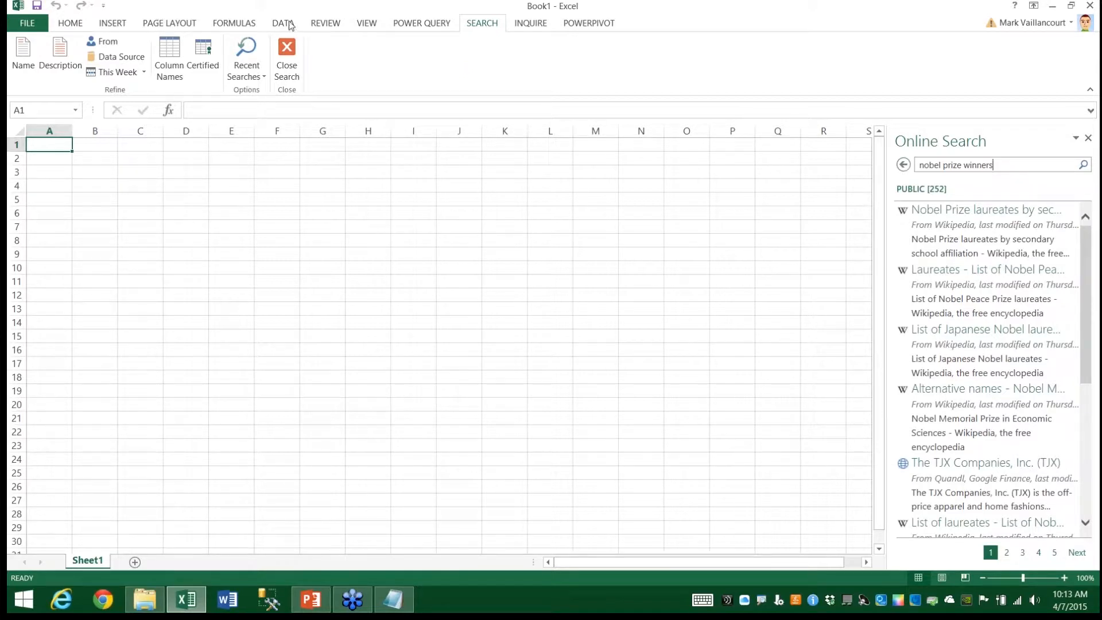
click(287, 64)
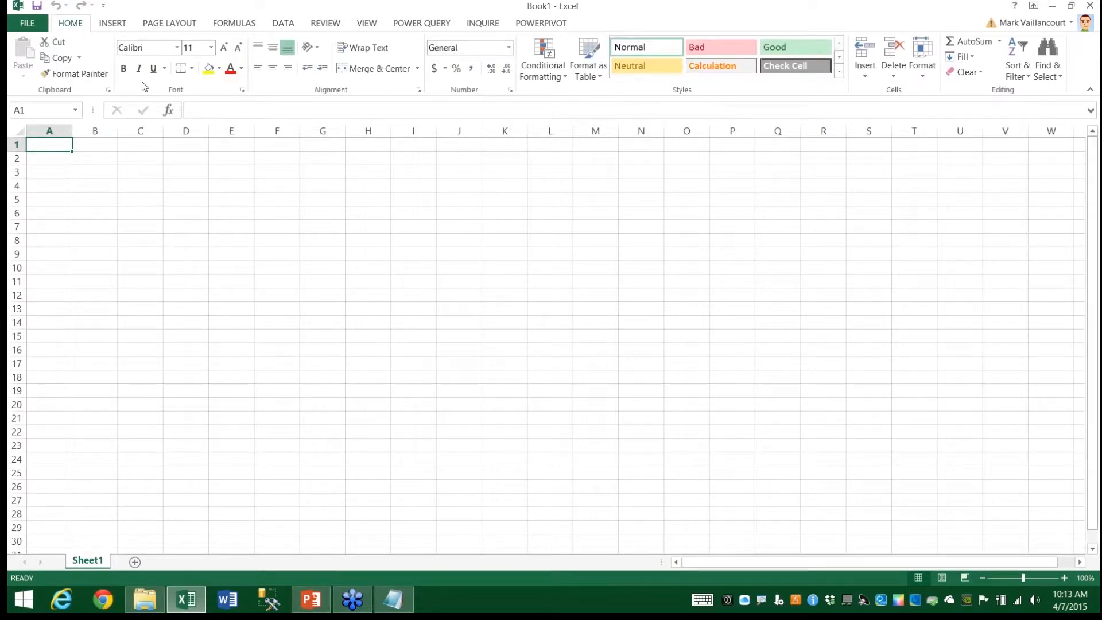
Step: Start a Power Query folder import and choose OneDrive\Presentations\Power Query Data Chemistry for the Masses\Demo\Category as the folder path
click(425, 23)
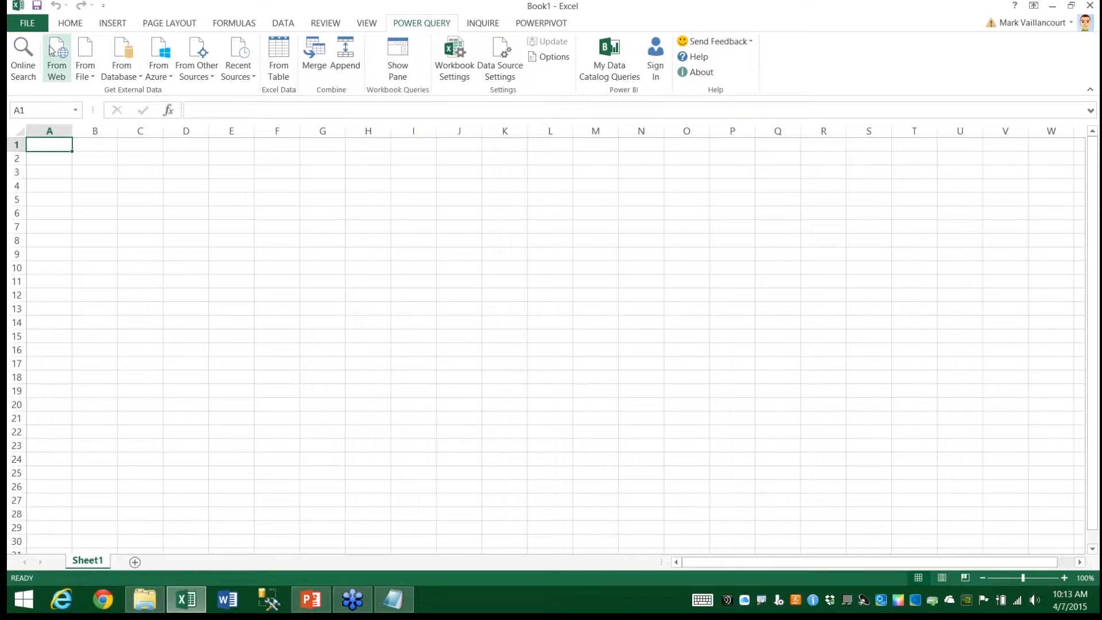
click(84, 50)
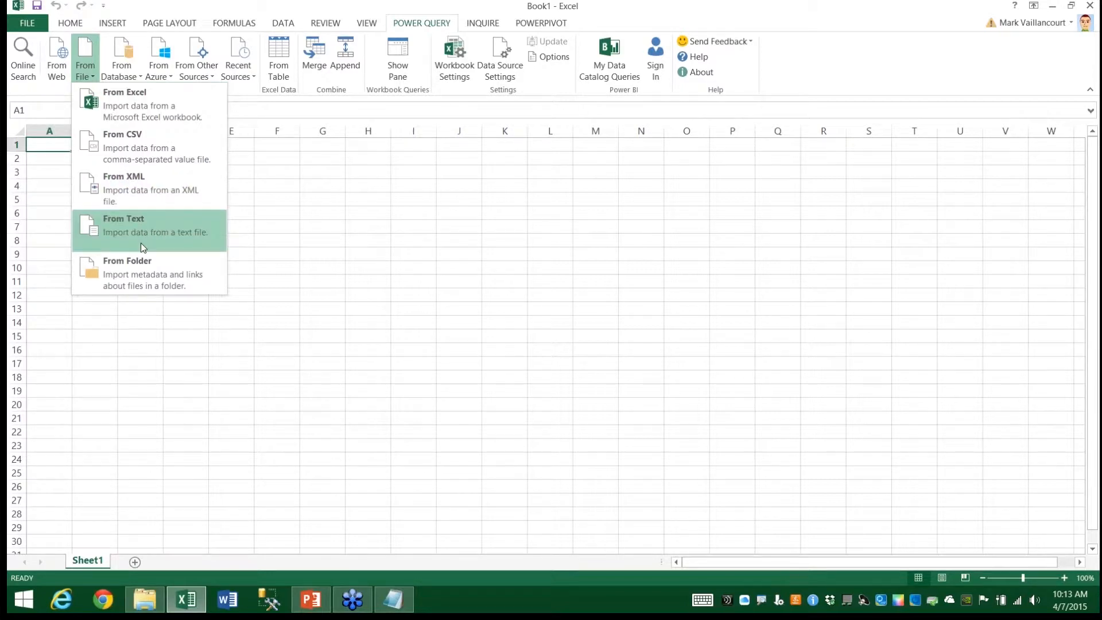
click(116, 269)
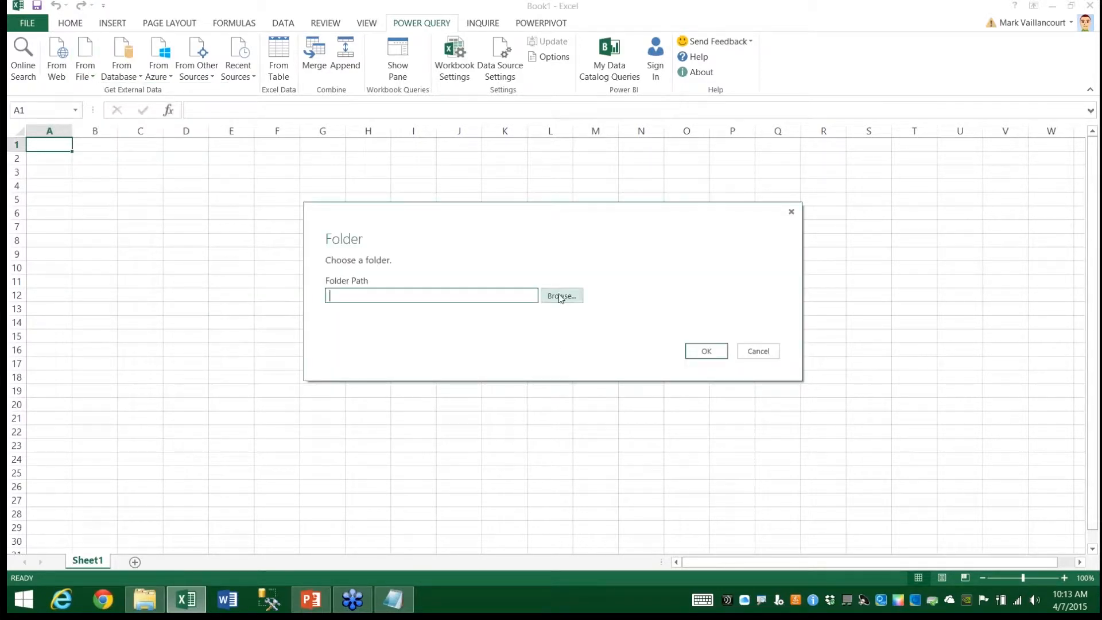
click(560, 298)
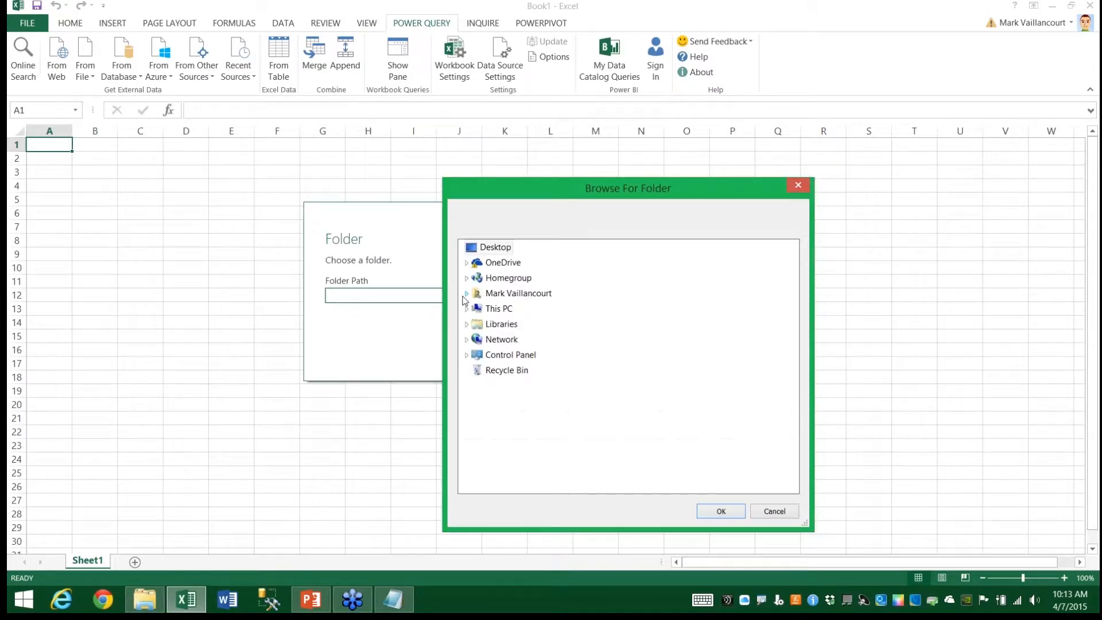
click(466, 293)
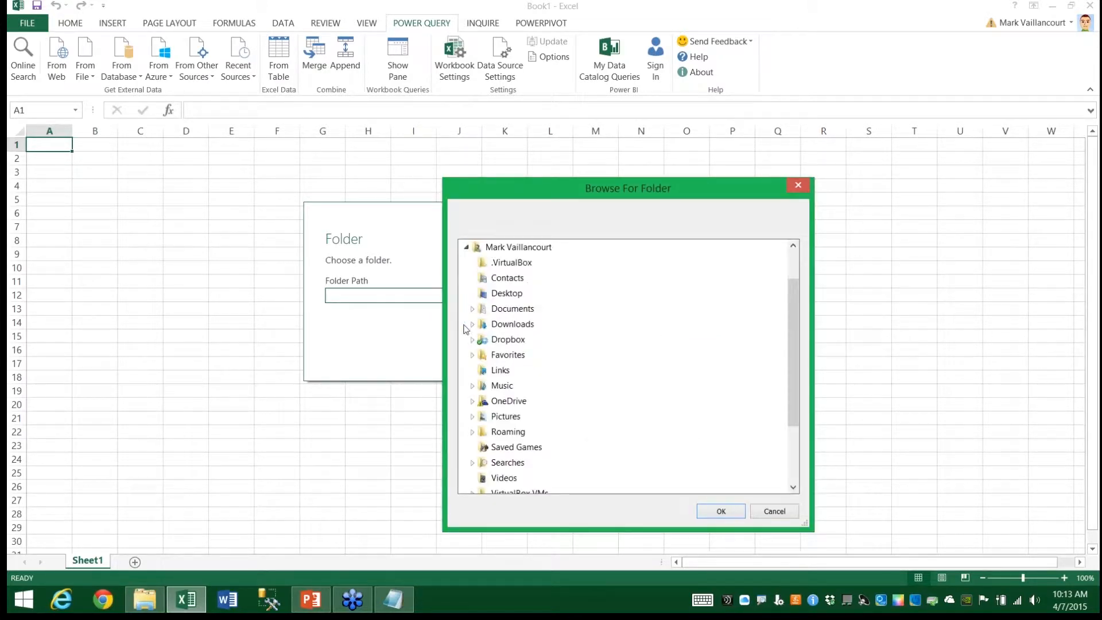
click(472, 400)
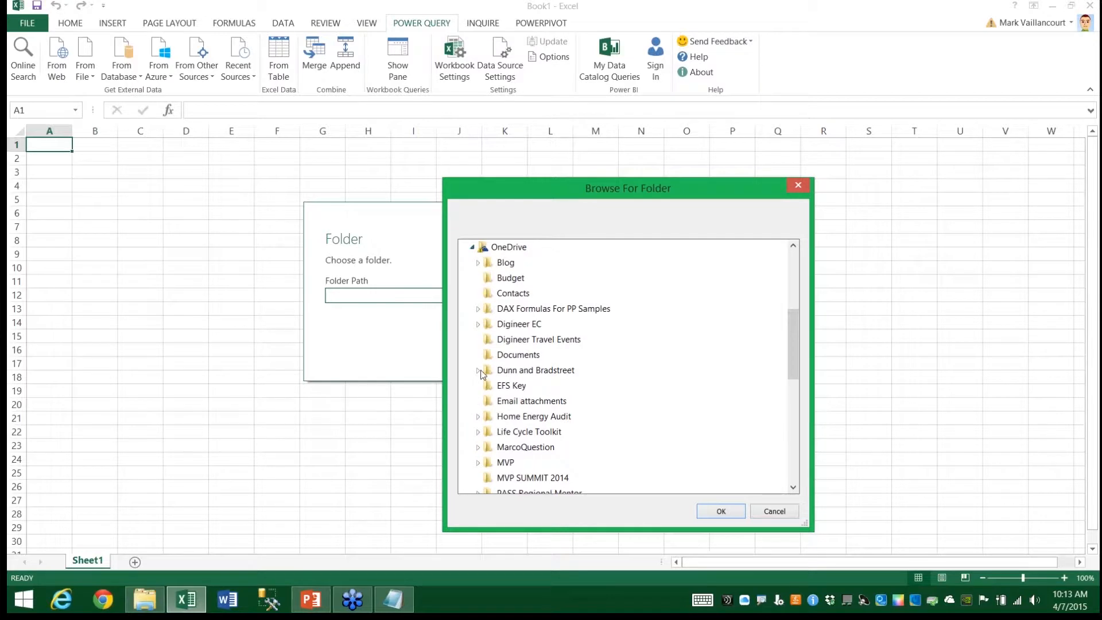
scroll(479, 350, down, 5)
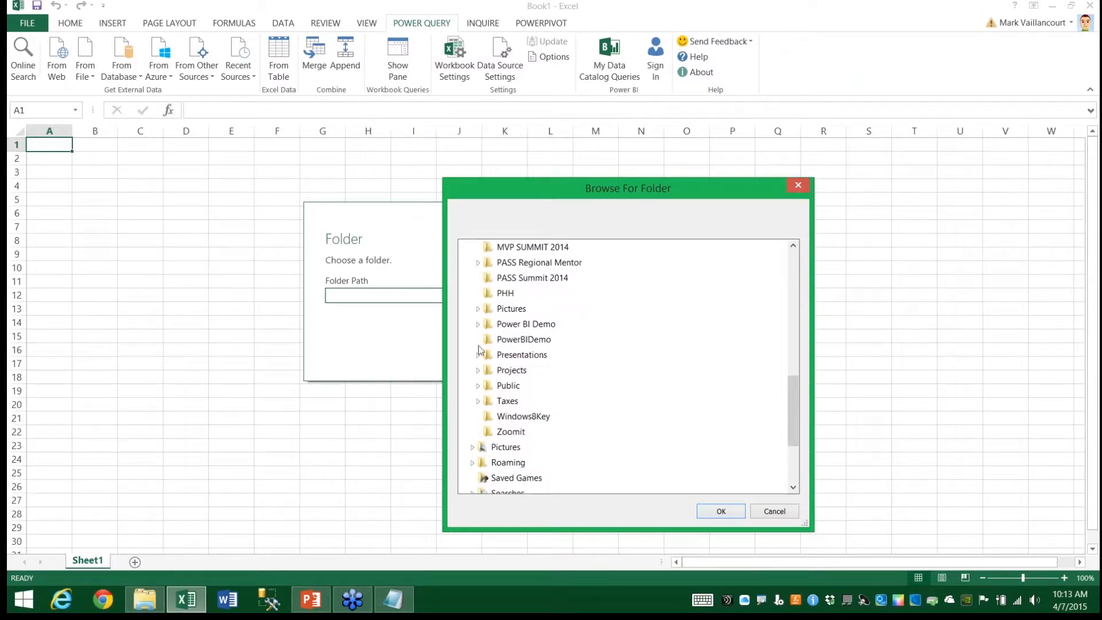
click(478, 355)
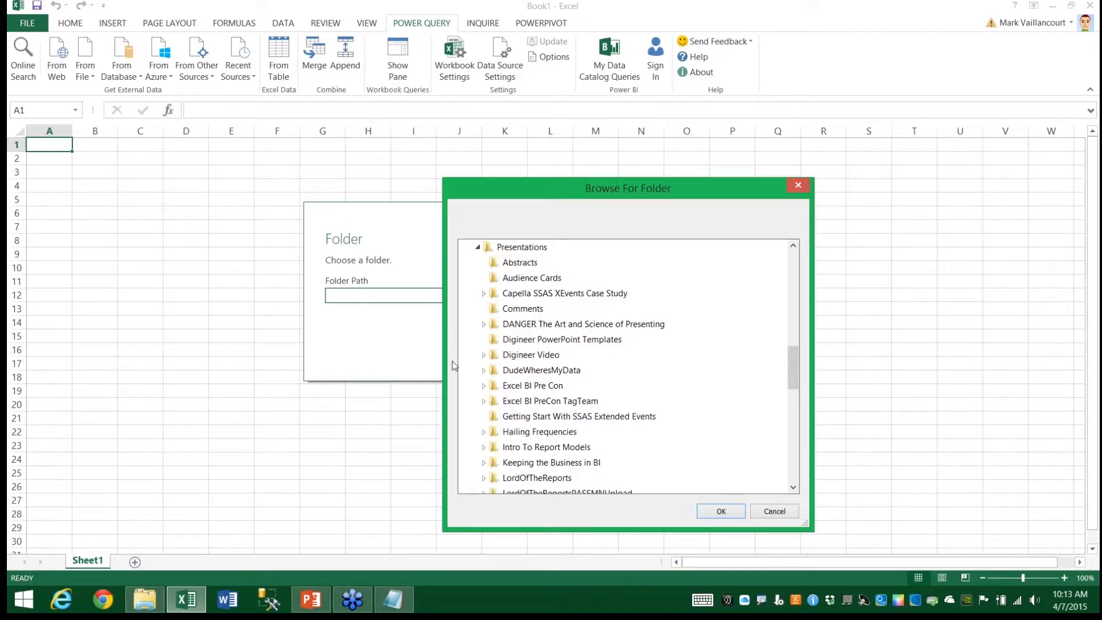
scroll(642, 437, down, 4)
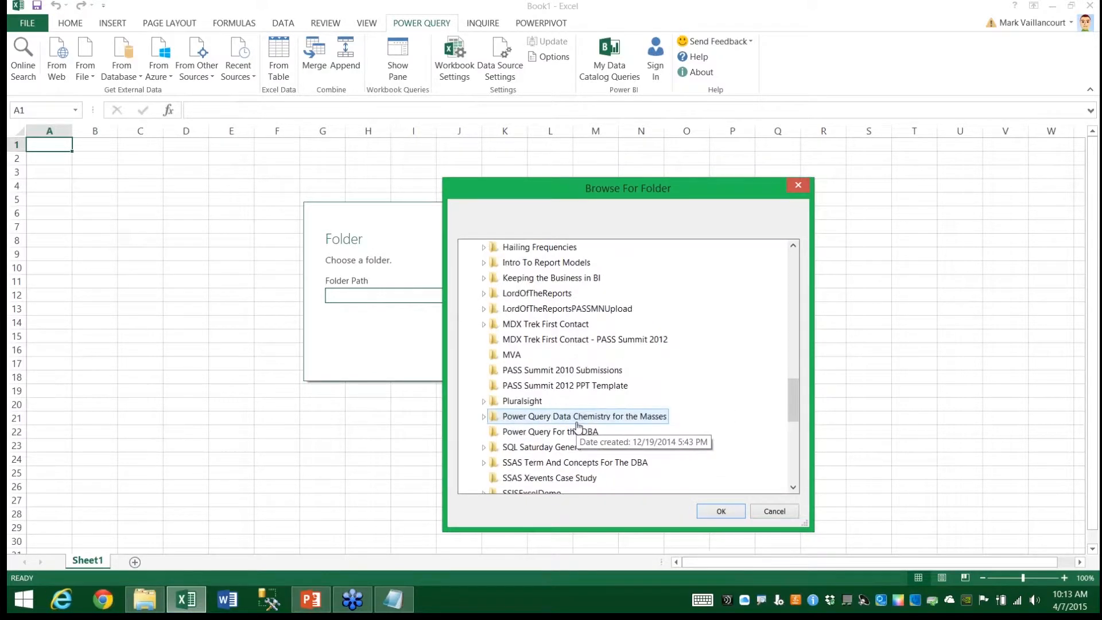
click(483, 417)
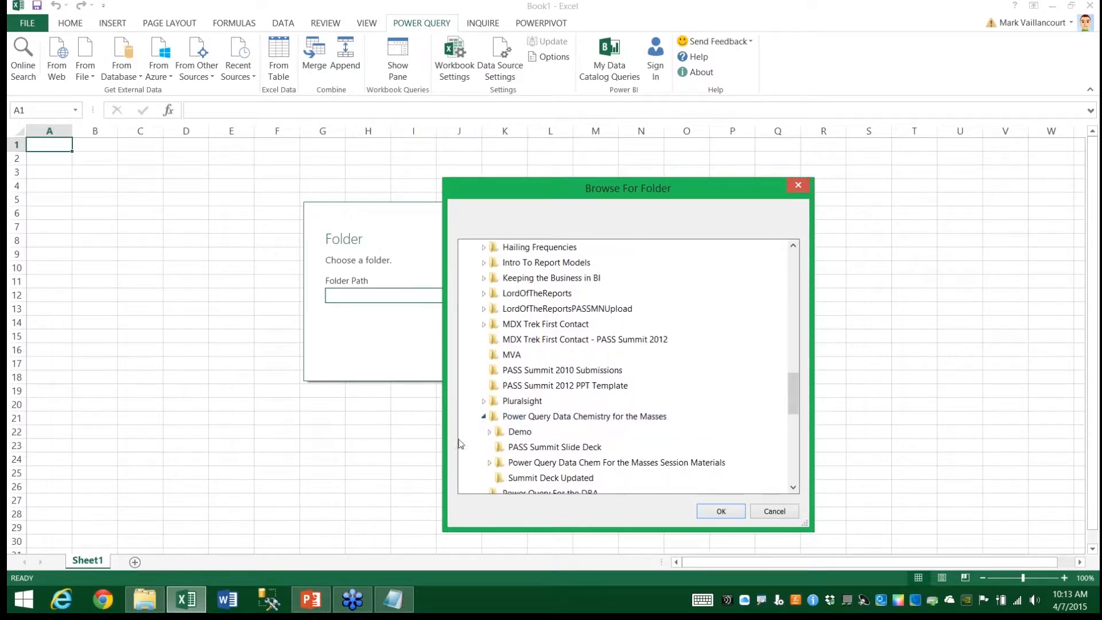
click(490, 432)
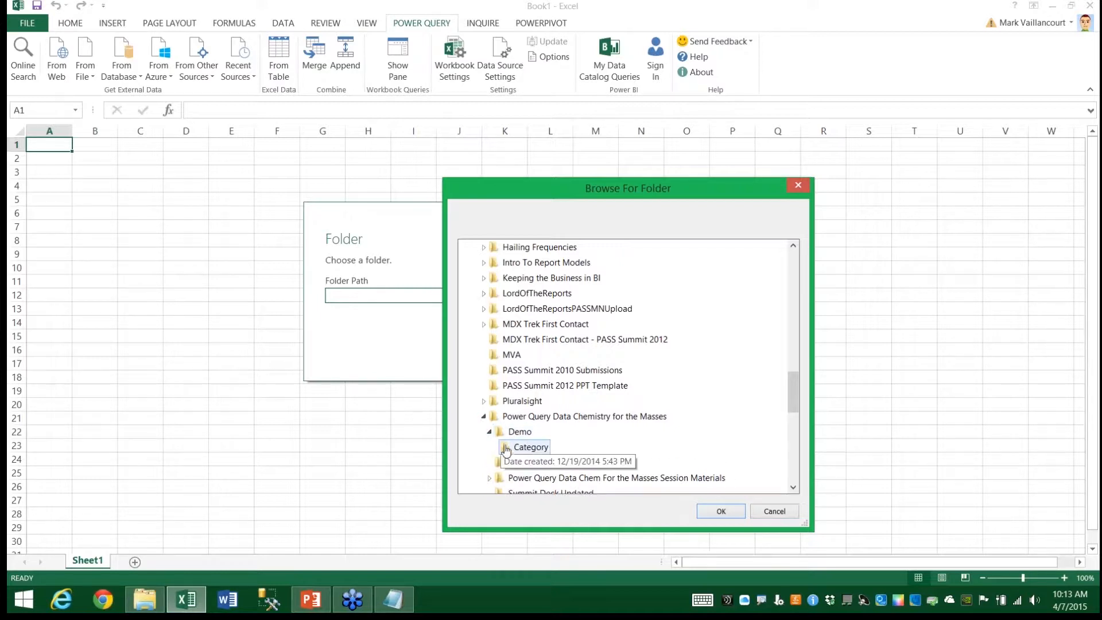
click(530, 447)
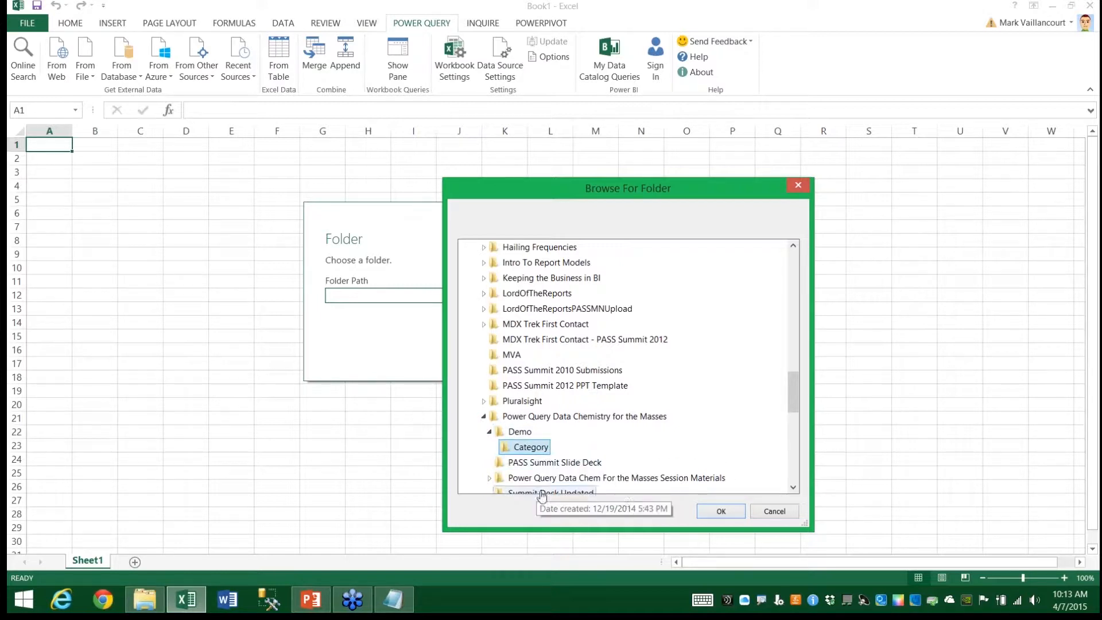
click(721, 512)
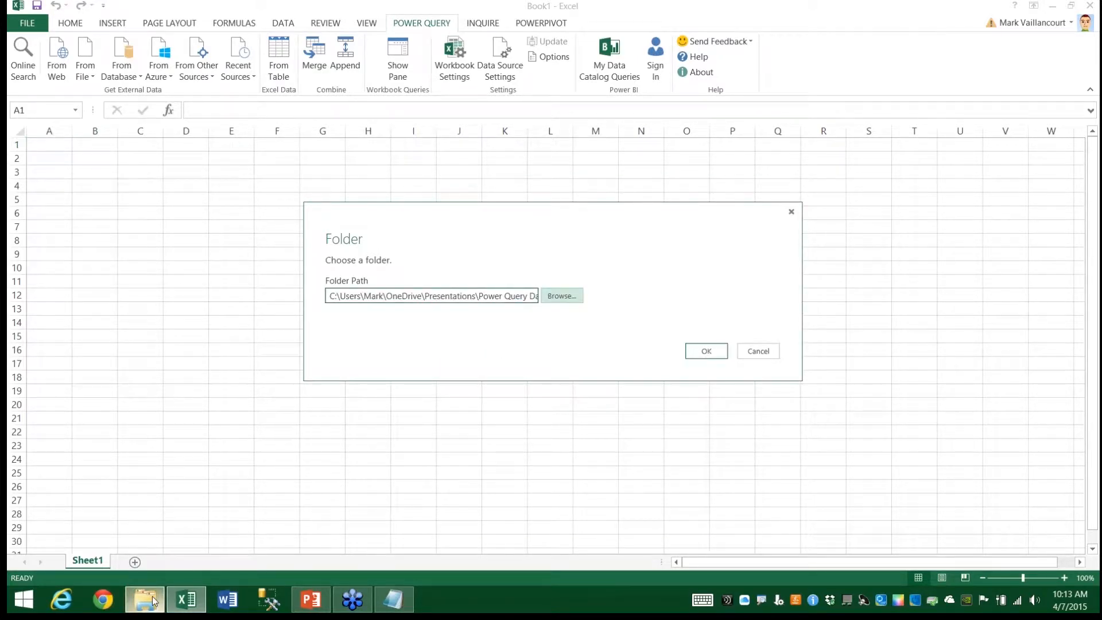
Step: Switch to File Explorer, look at the laureate text files in the Category folder, and return to Excel
click(146, 600)
double_click(241, 156)
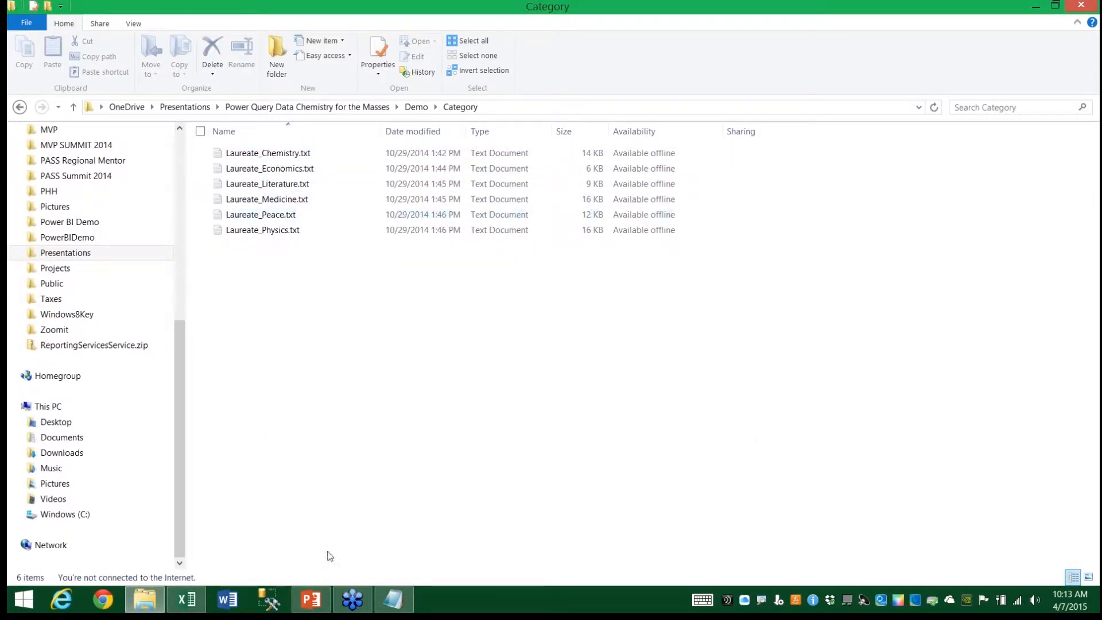
click(186, 599)
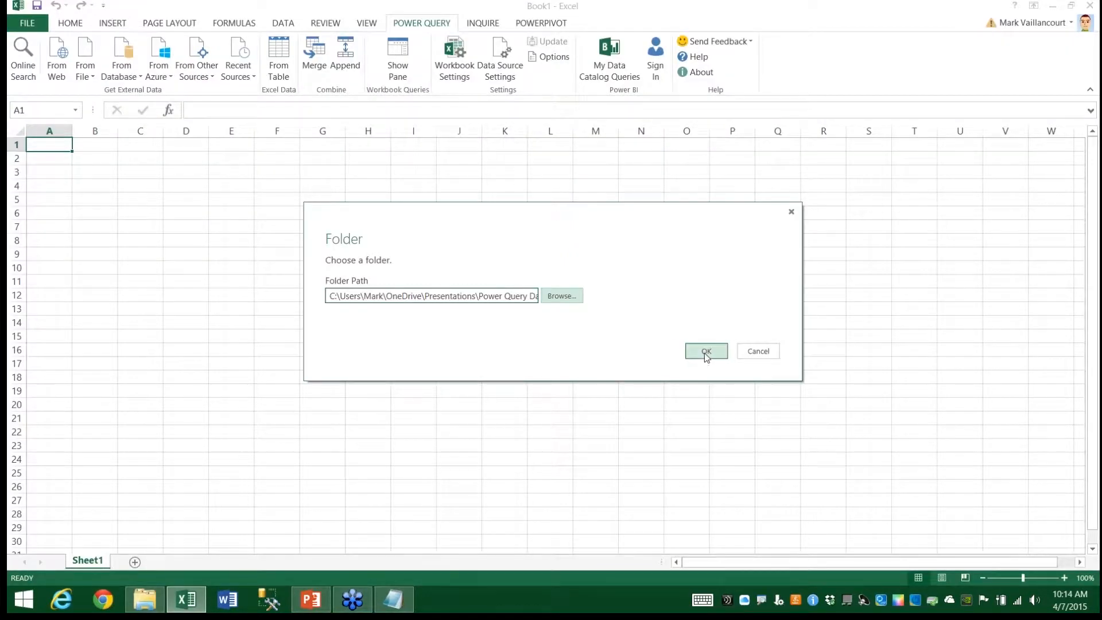
Step: Open the chosen folder in the Query Editor, combine its text files into one table, and discard the query
click(704, 352)
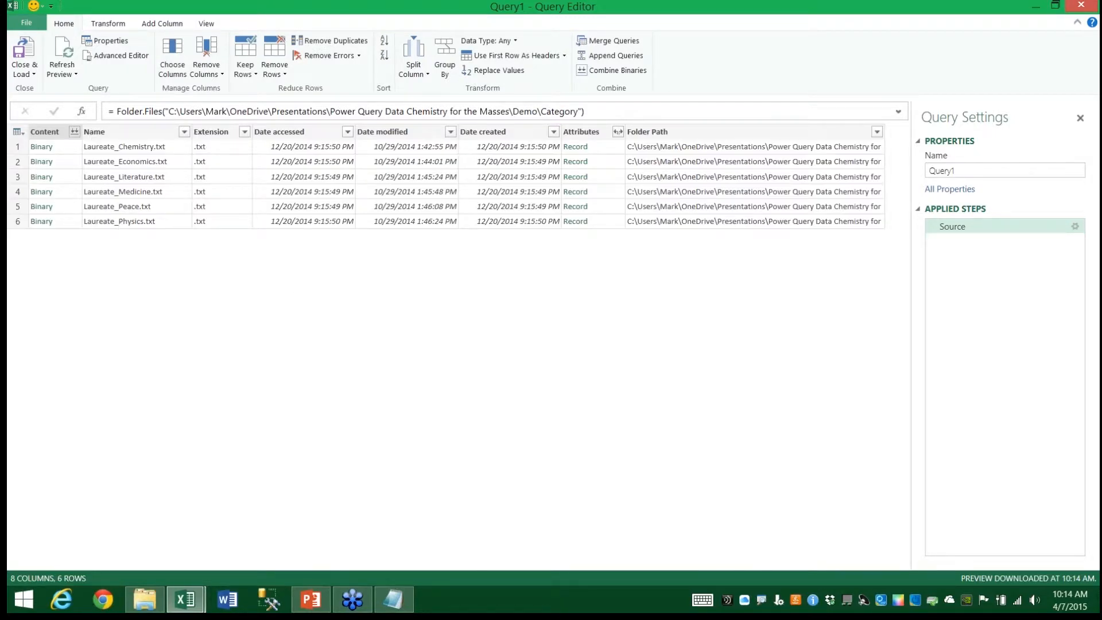
click(75, 132)
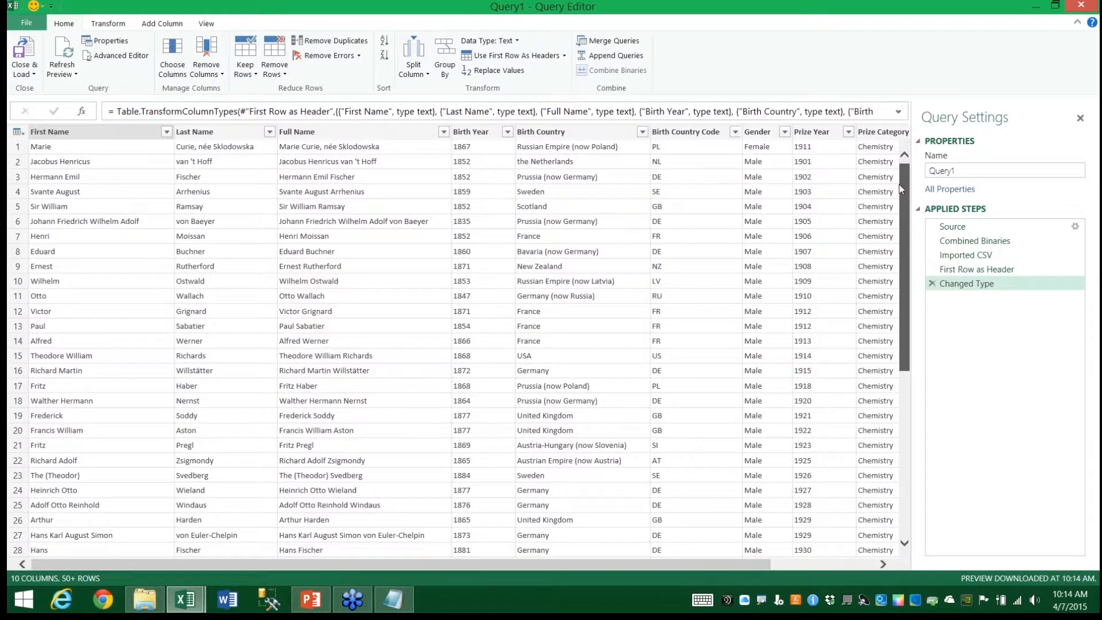
drag(899, 184, 888, 158)
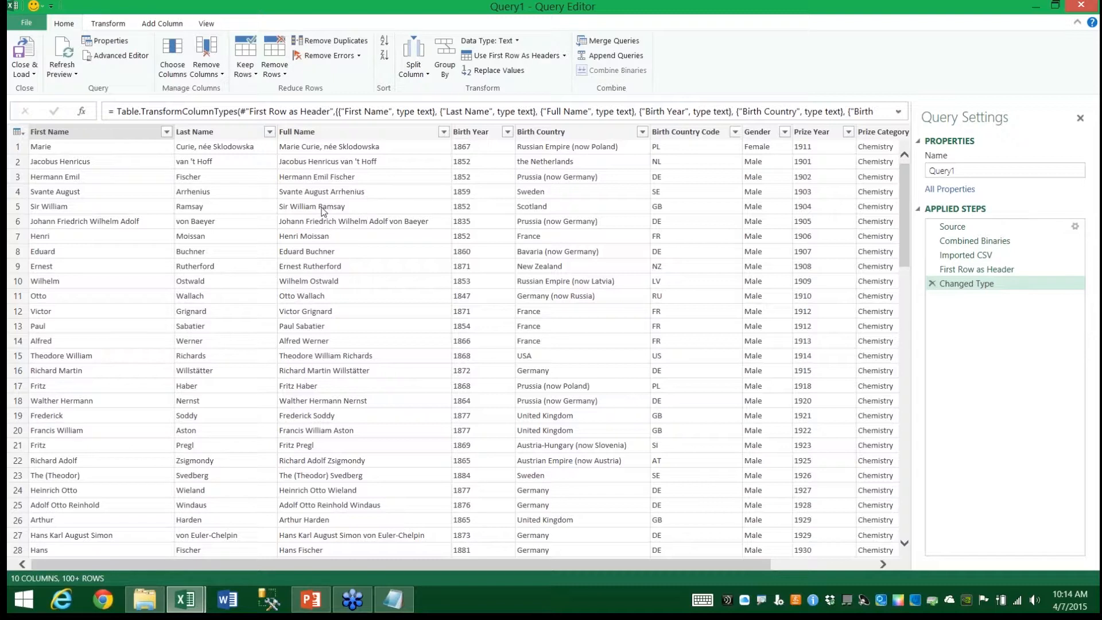
click(1079, 6)
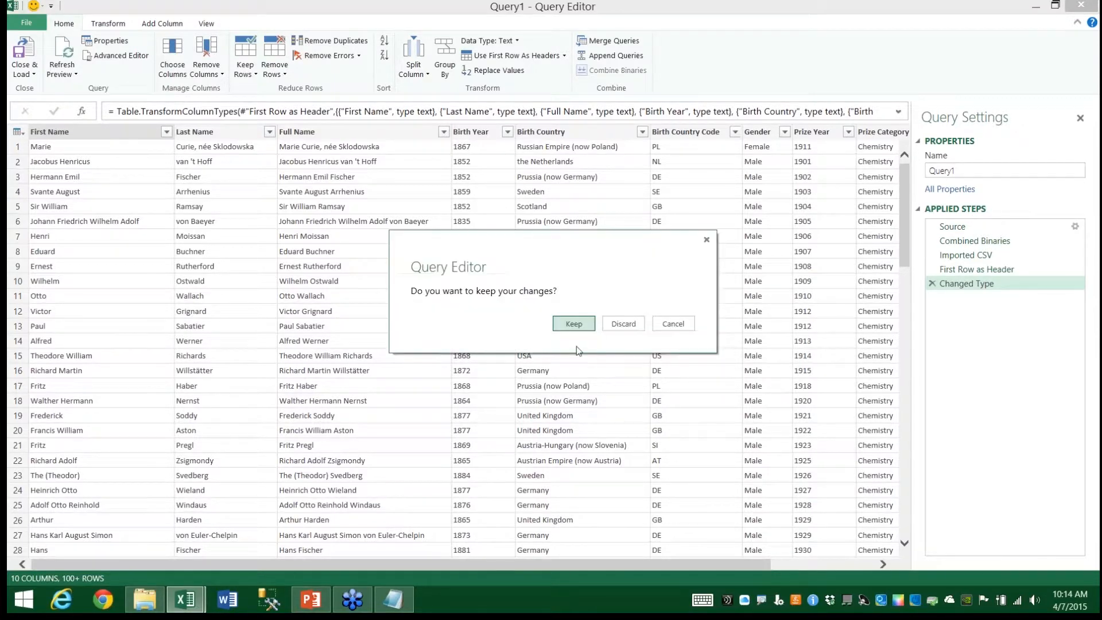
click(623, 324)
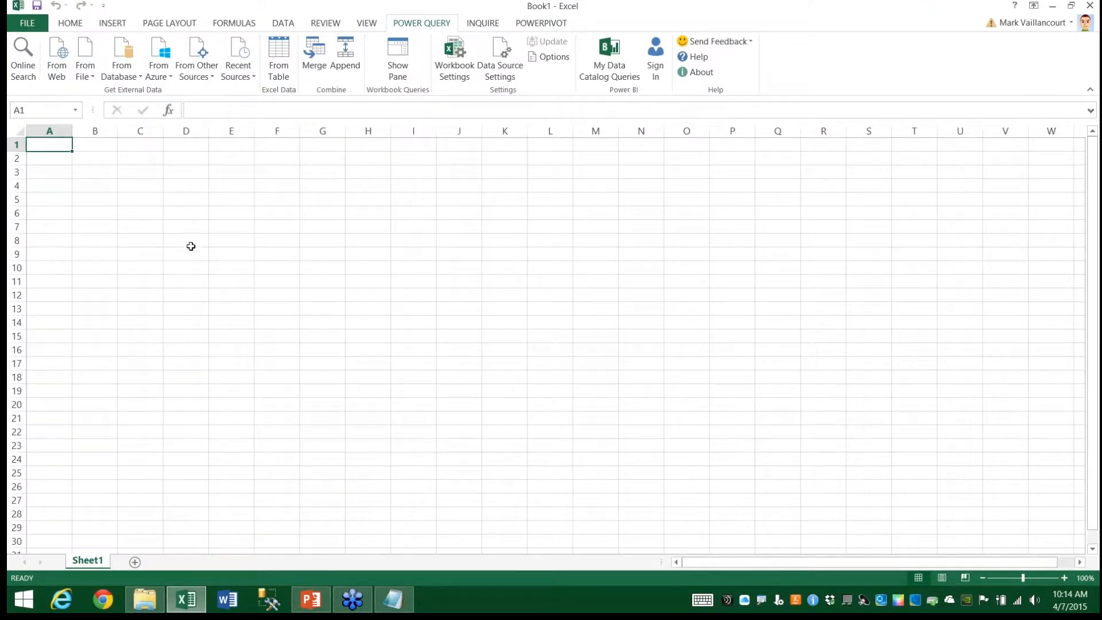
click(393, 599)
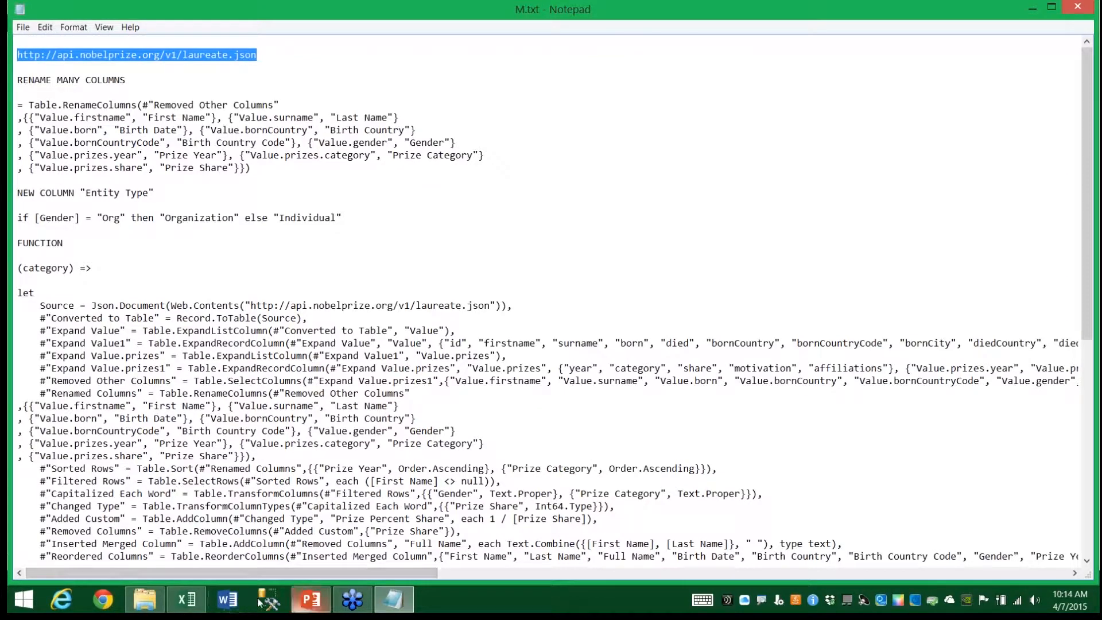
click(182, 600)
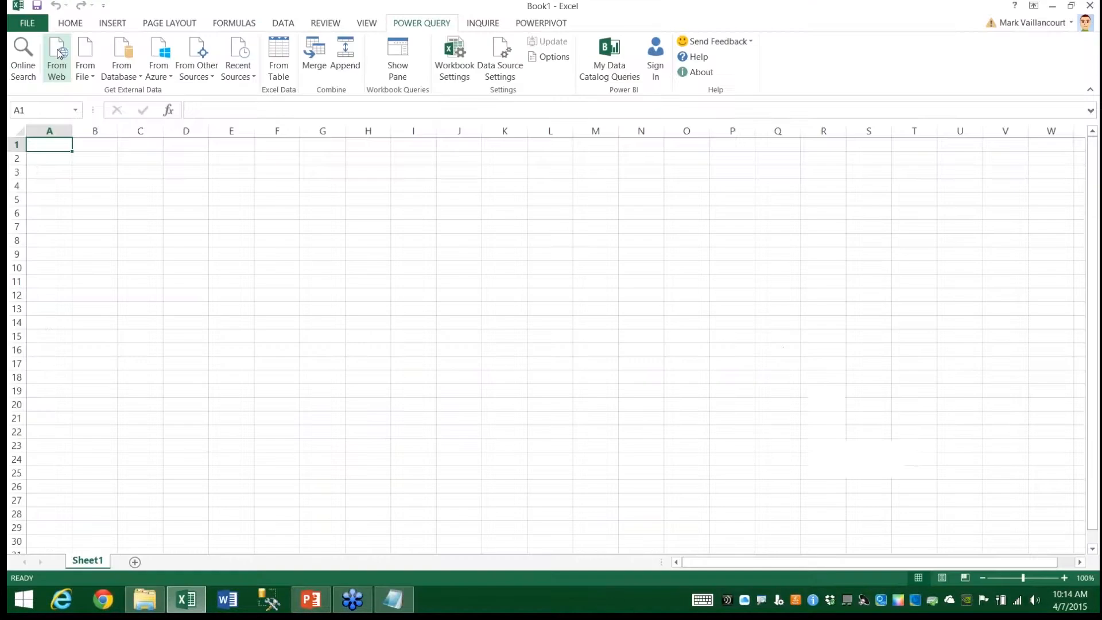
click(56, 58)
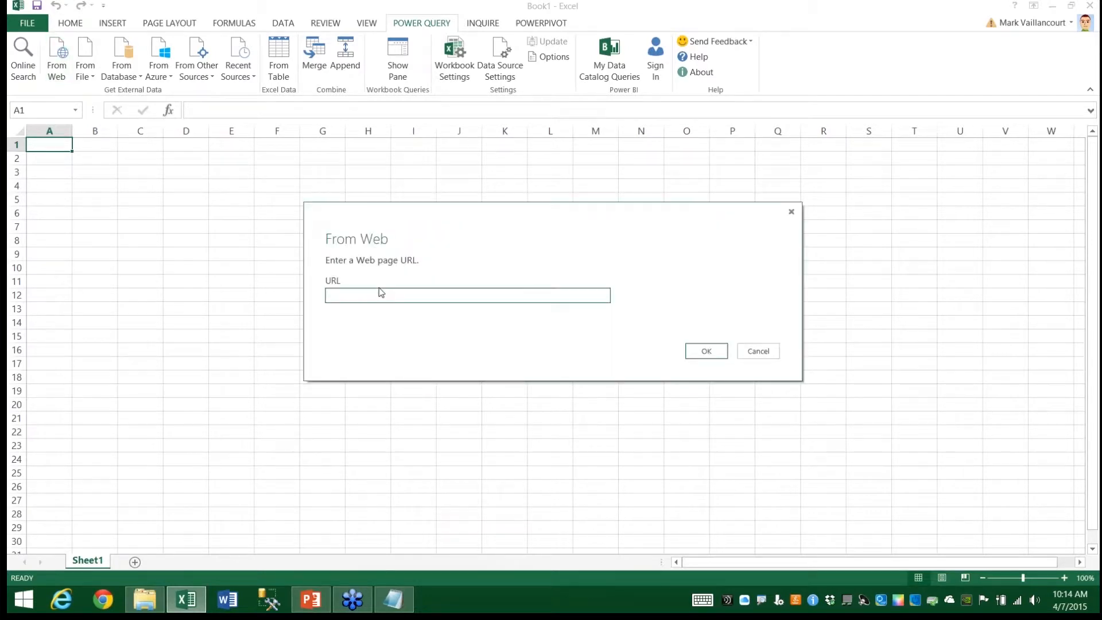
text(http://api.nobelprize.org/v1/laureate.json)
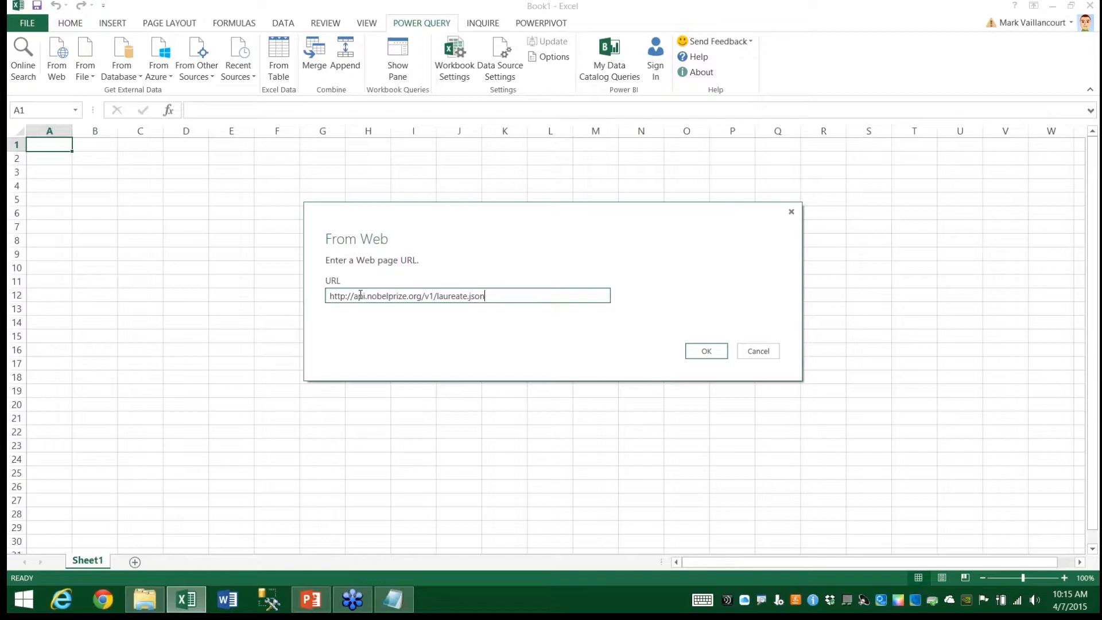
click(707, 352)
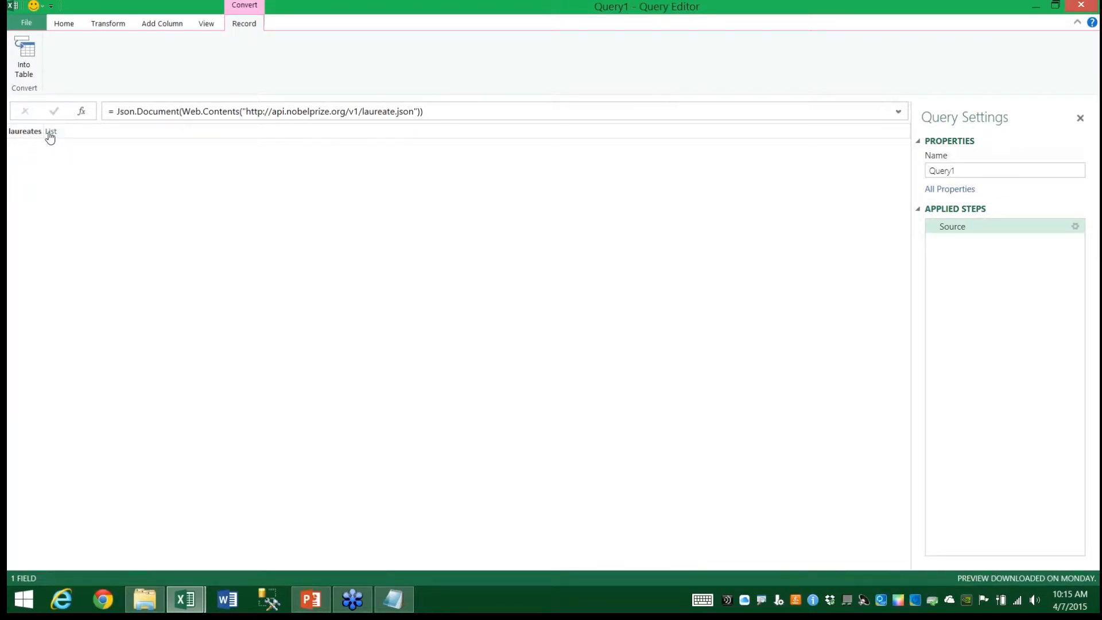
Step: Convert the laureates record into a table and expand Value into rows and all its columns, using the original column name as prefix
click(23, 63)
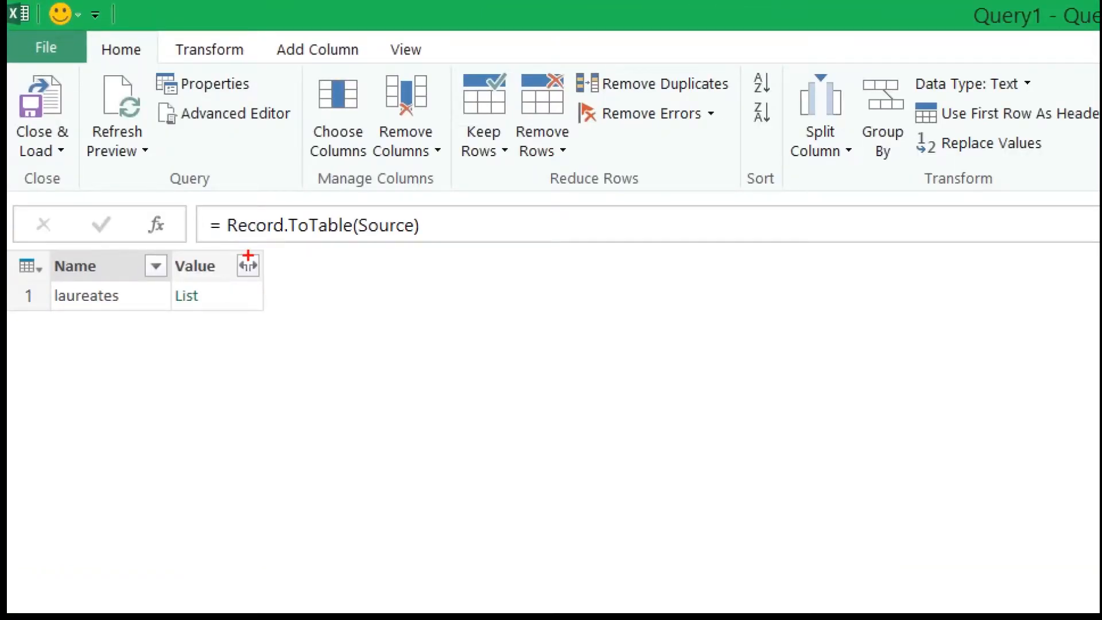
click(245, 262)
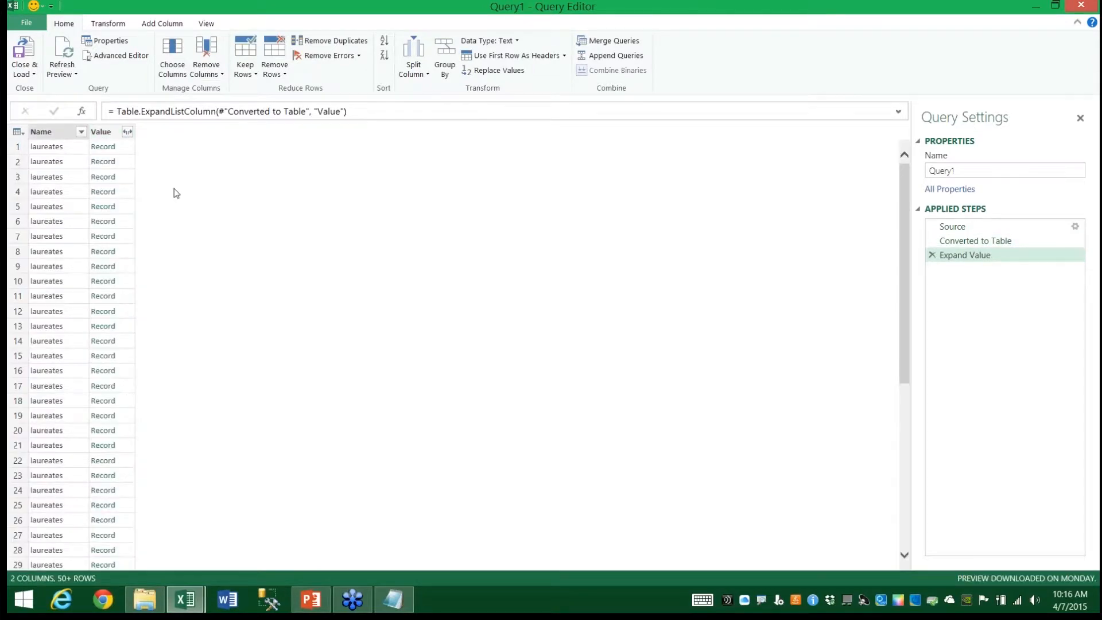
click(127, 132)
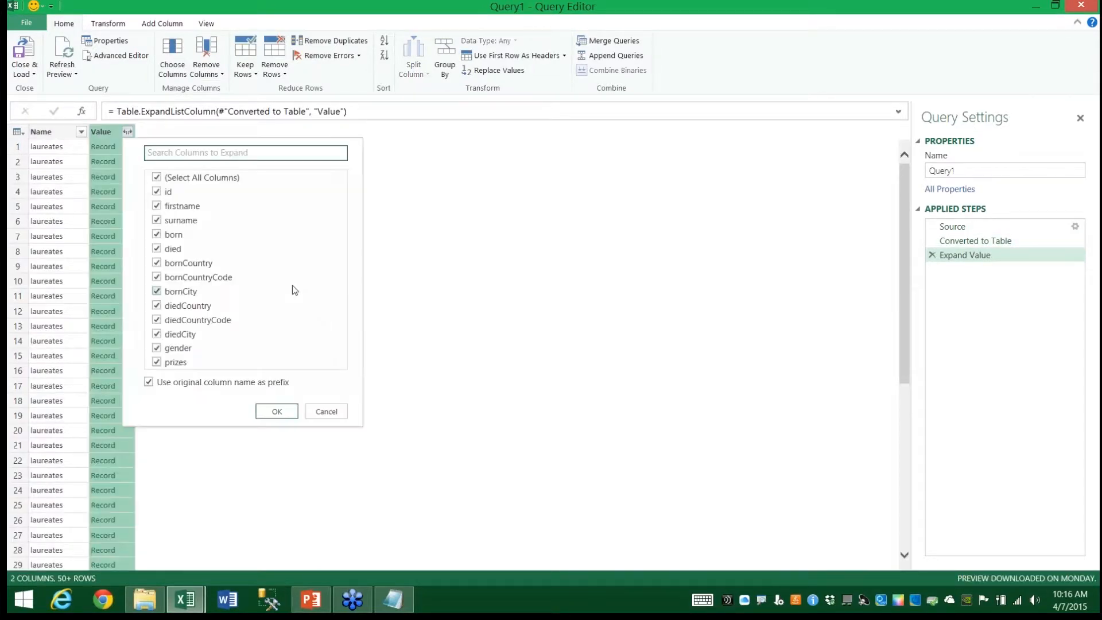
click(279, 413)
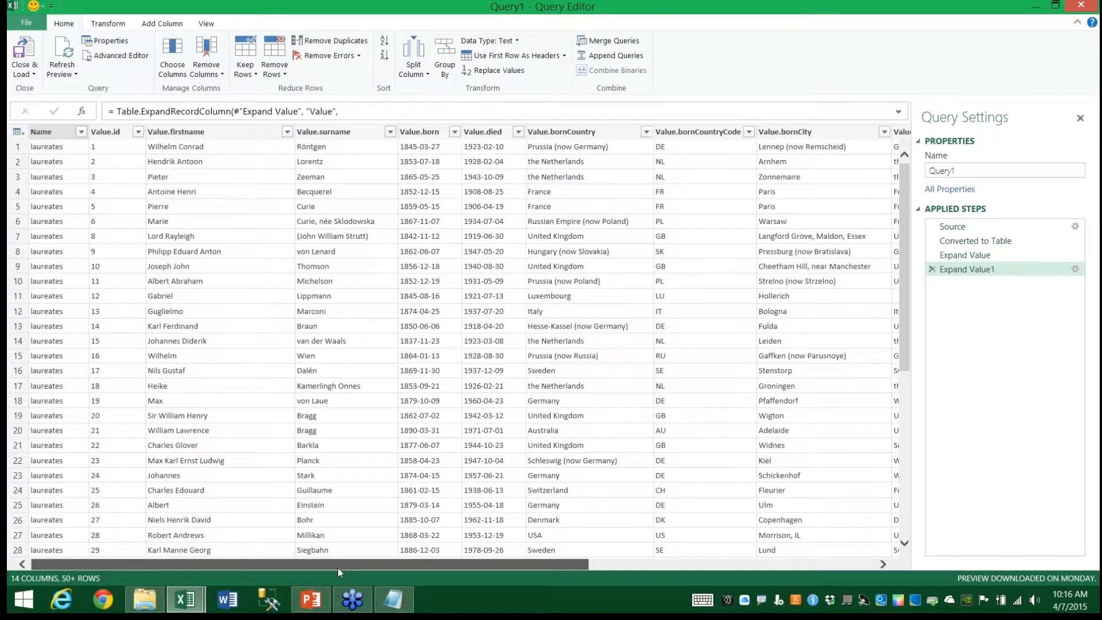
Step: Expand the lists in the Value.prizes column into separate rows
drag(338, 566, 626, 567)
click(890, 132)
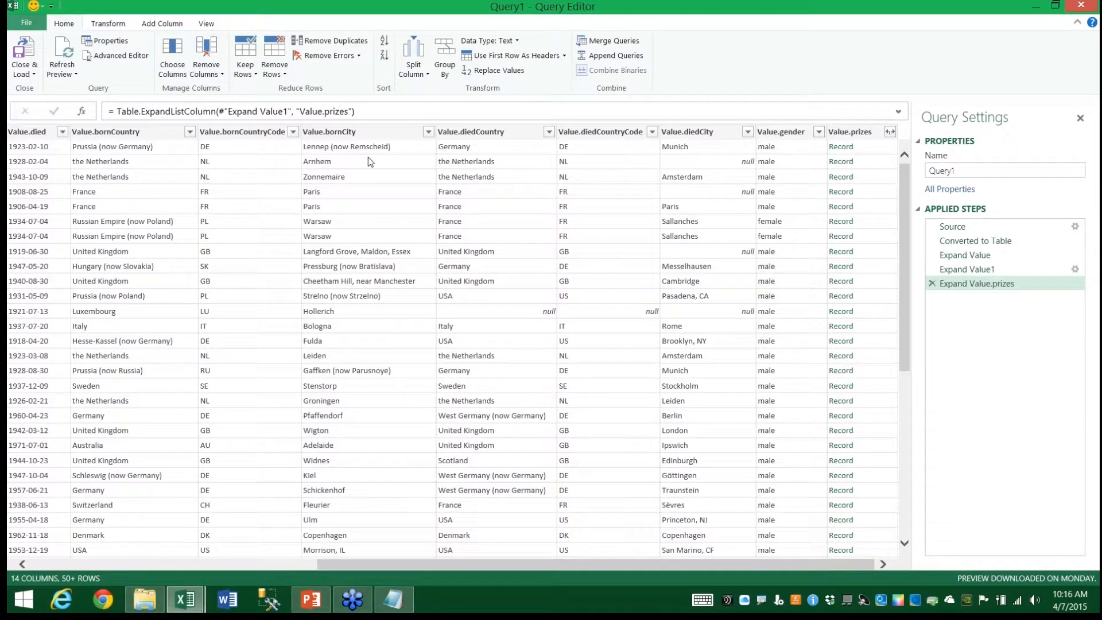
Step: Expand the Value.prizes records into year, category, share, motivation and affiliations columns, using the original column name as prefix
click(888, 132)
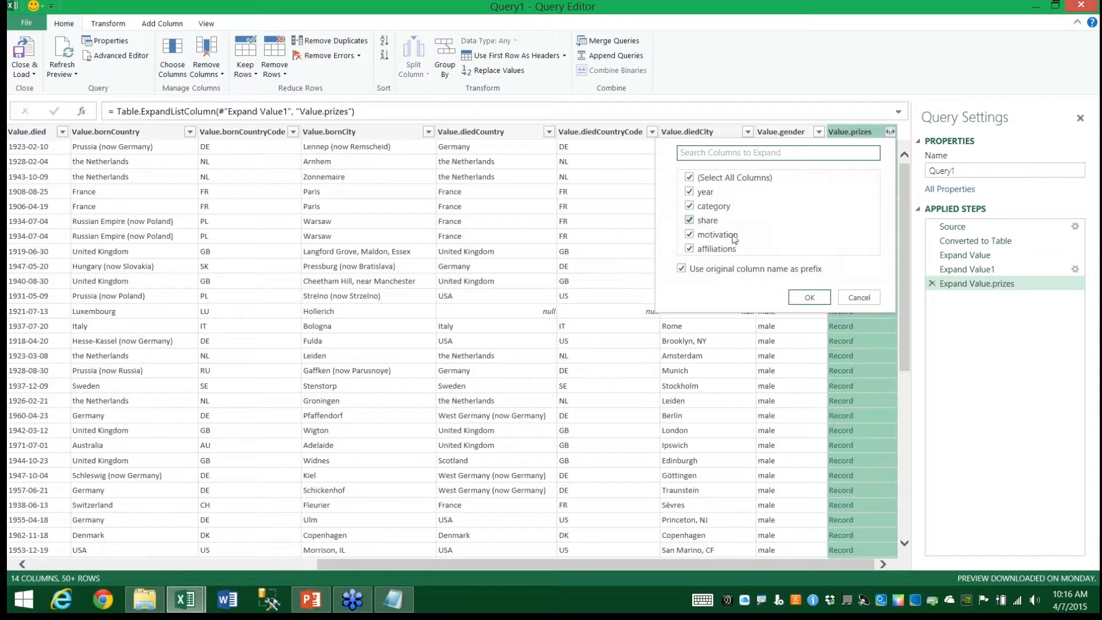
click(809, 297)
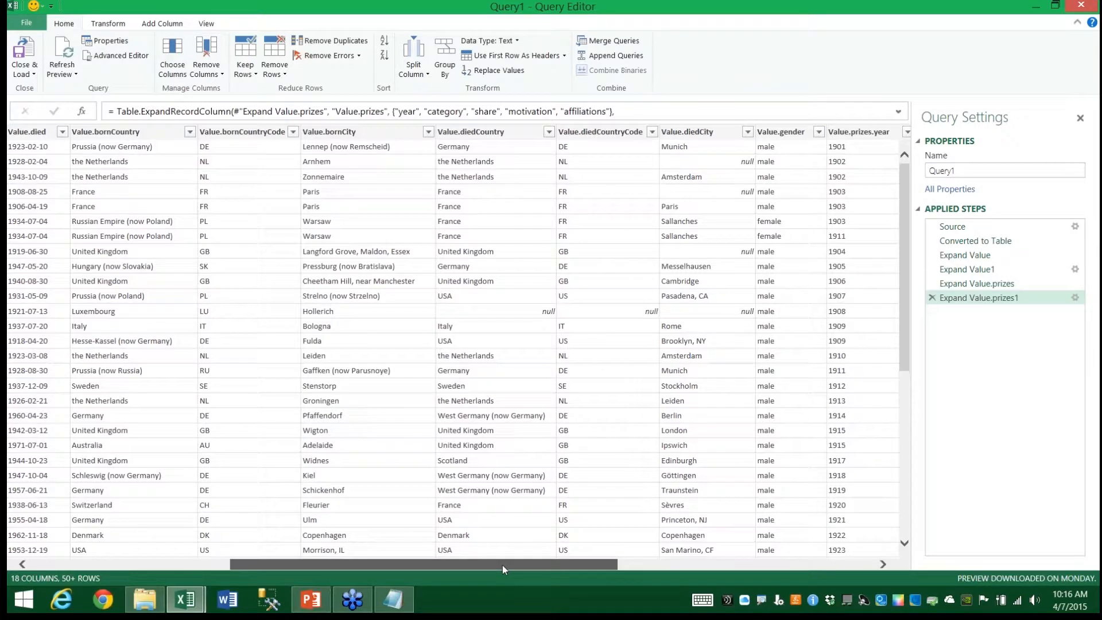
drag(502, 564, 744, 556)
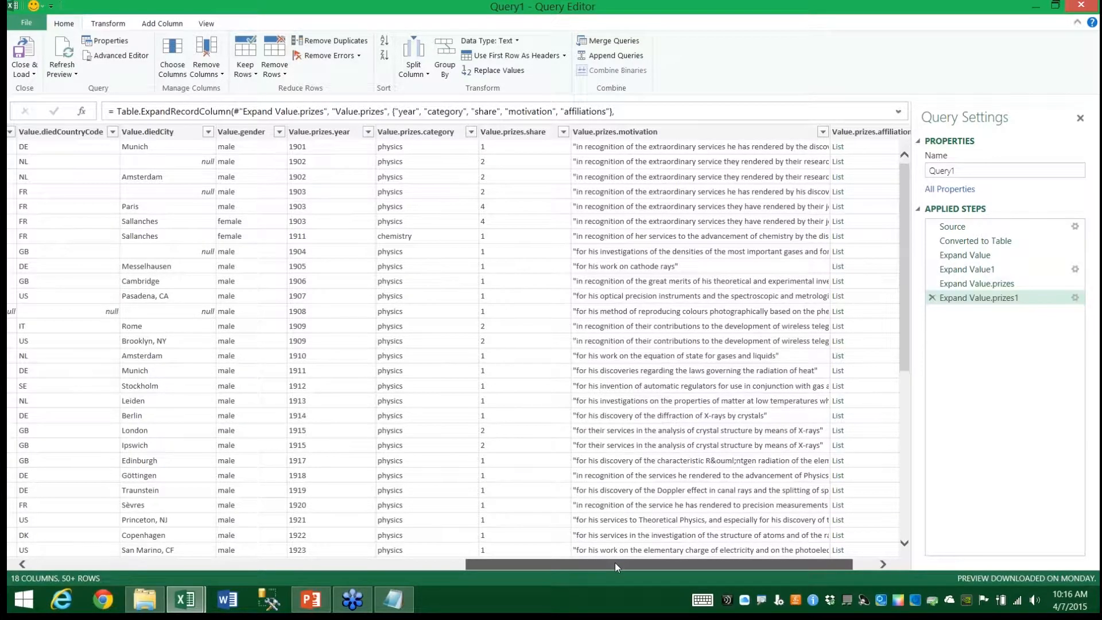
drag(615, 562, 182, 564)
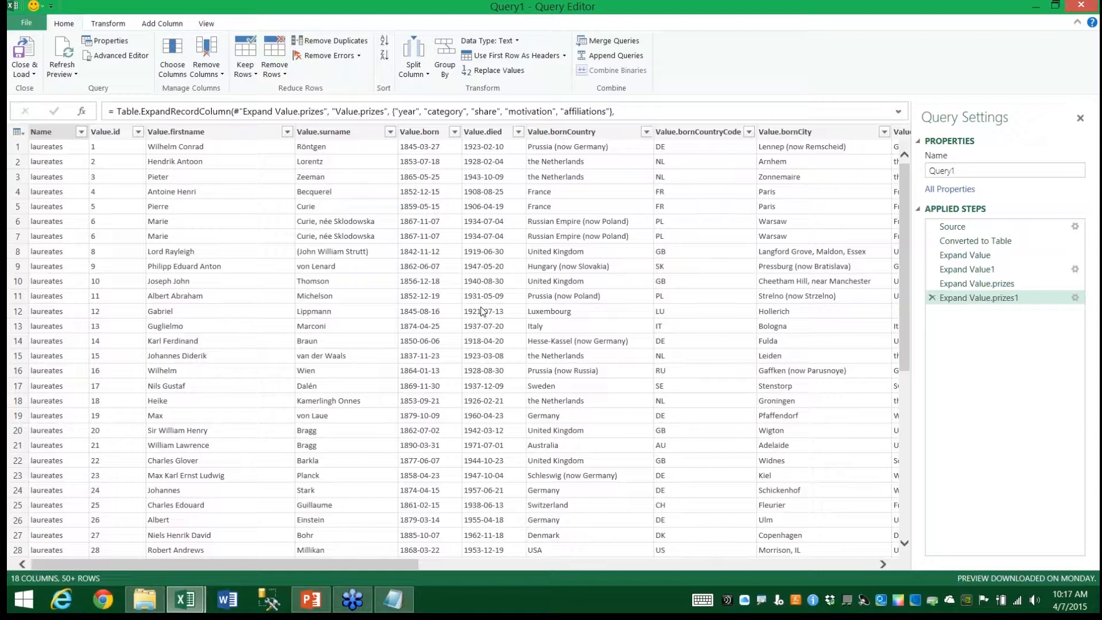
Step: Keep only the Value columns firstname, surname, born, bornCountry, bornCountryCode, gender, prizes.year, prizes.category and prizes.share, removing all other columns
click(222, 131)
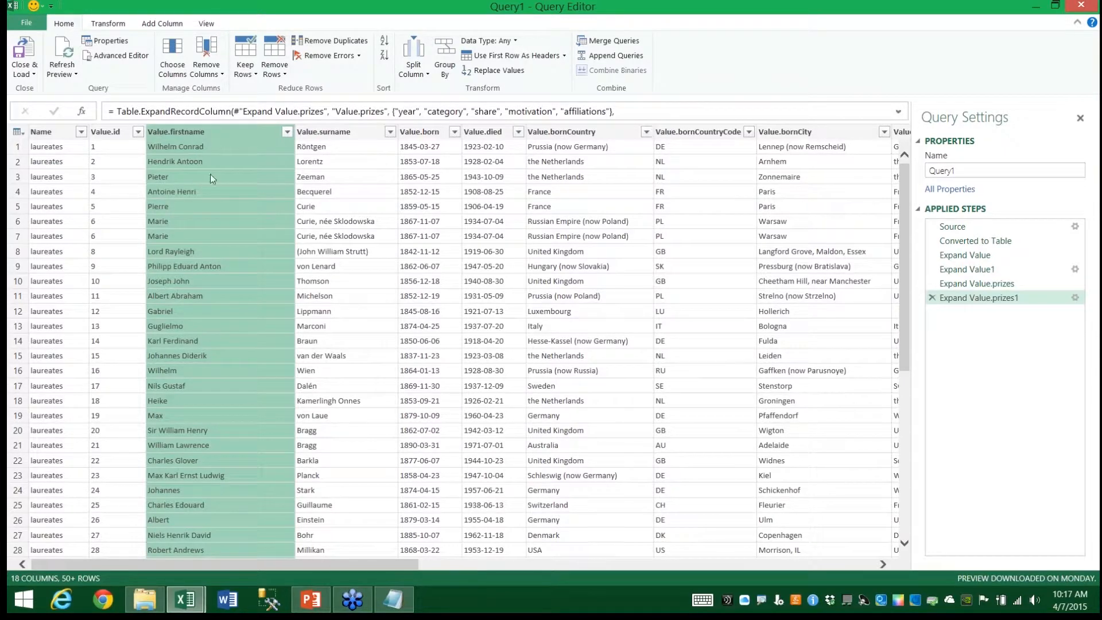
ctrl+click(363, 137)
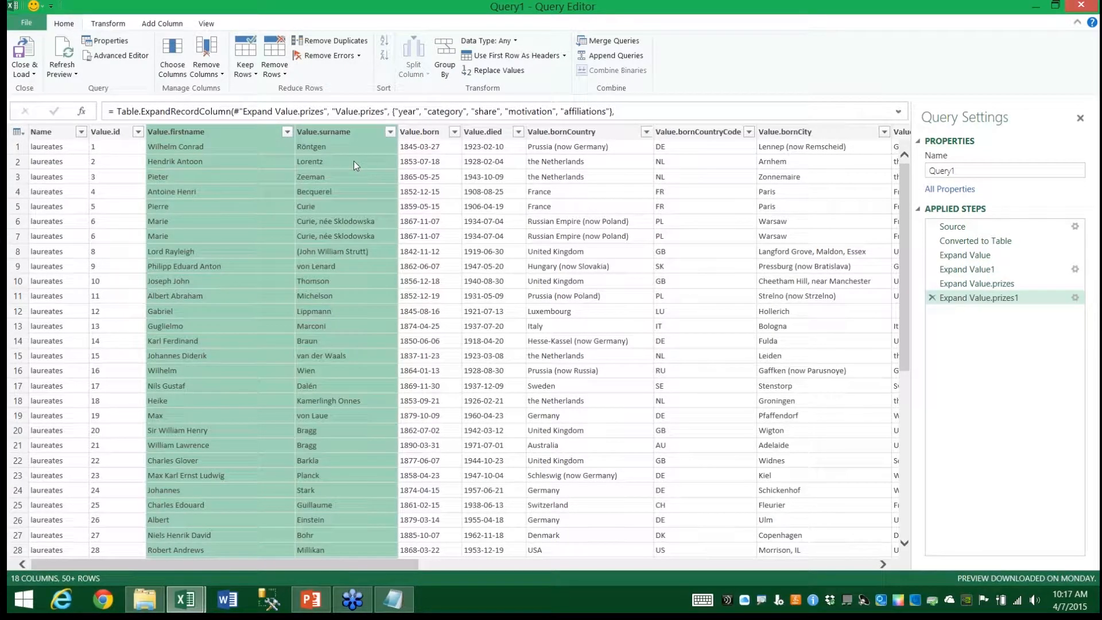
ctrl+click(425, 135)
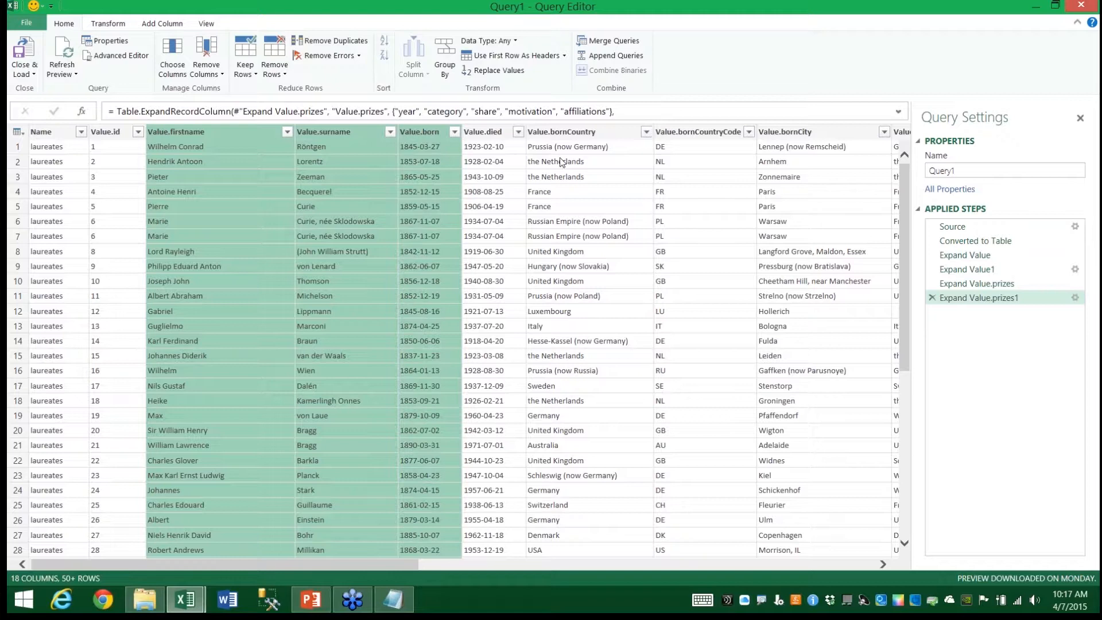
ctrl+click(596, 132)
ctrl+click(677, 136)
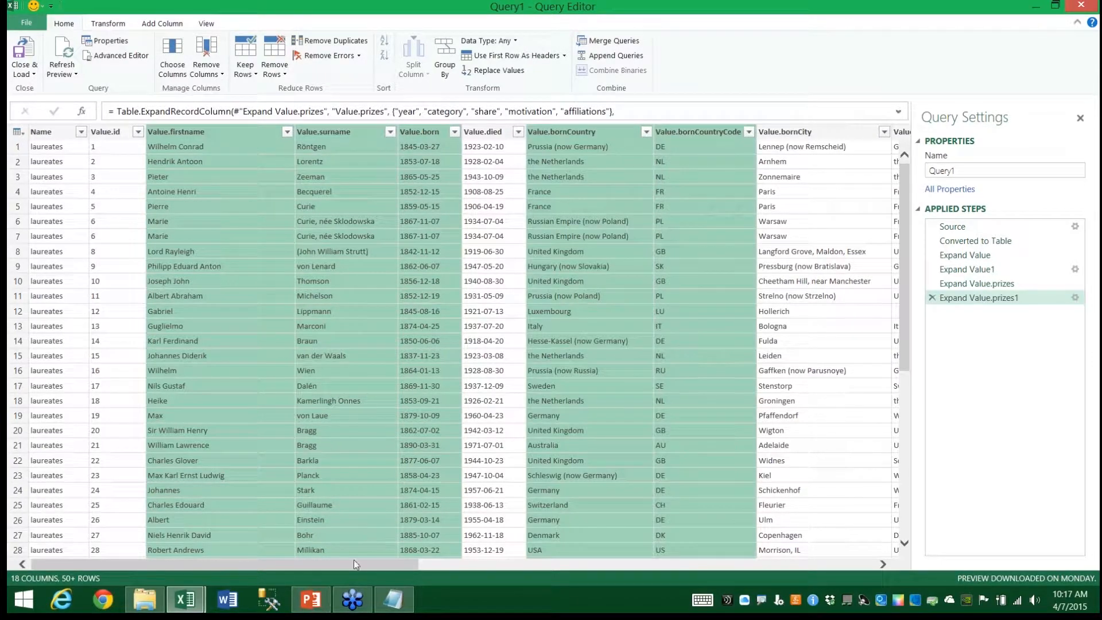
drag(352, 566, 695, 531)
click(478, 137)
ctrl+click(555, 133)
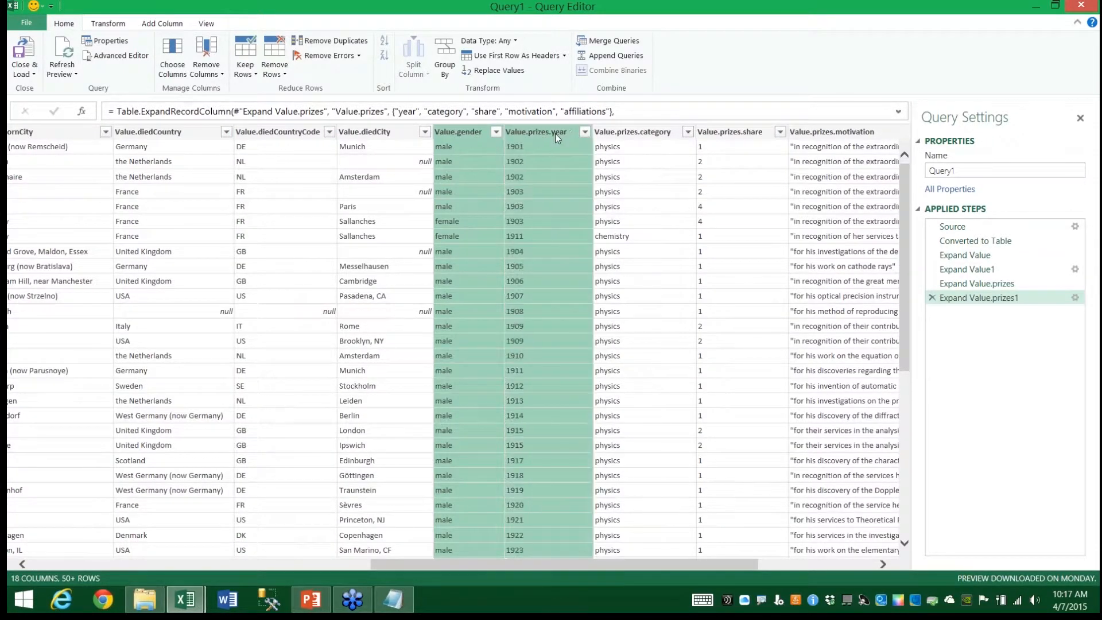
ctrl+click(657, 132)
ctrl+click(732, 138)
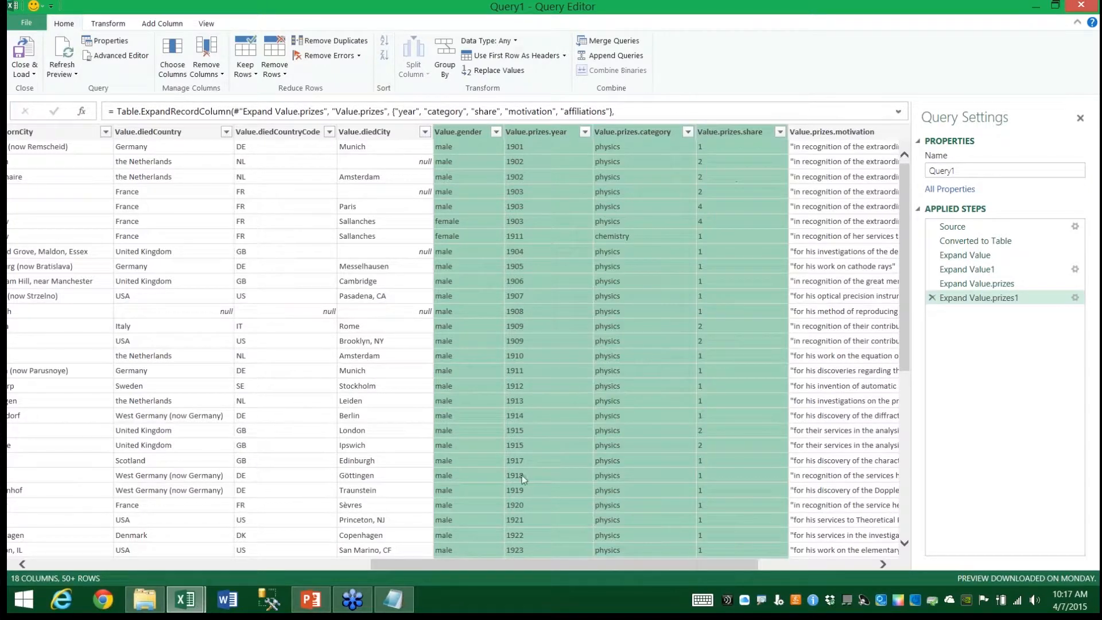
drag(503, 563, 167, 576)
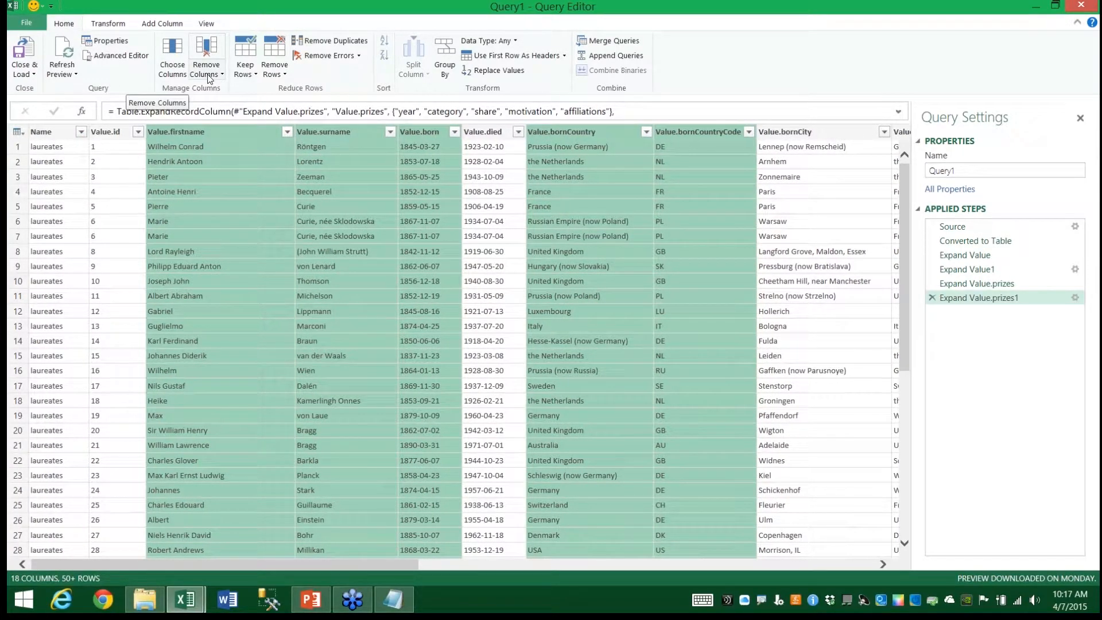
click(208, 78)
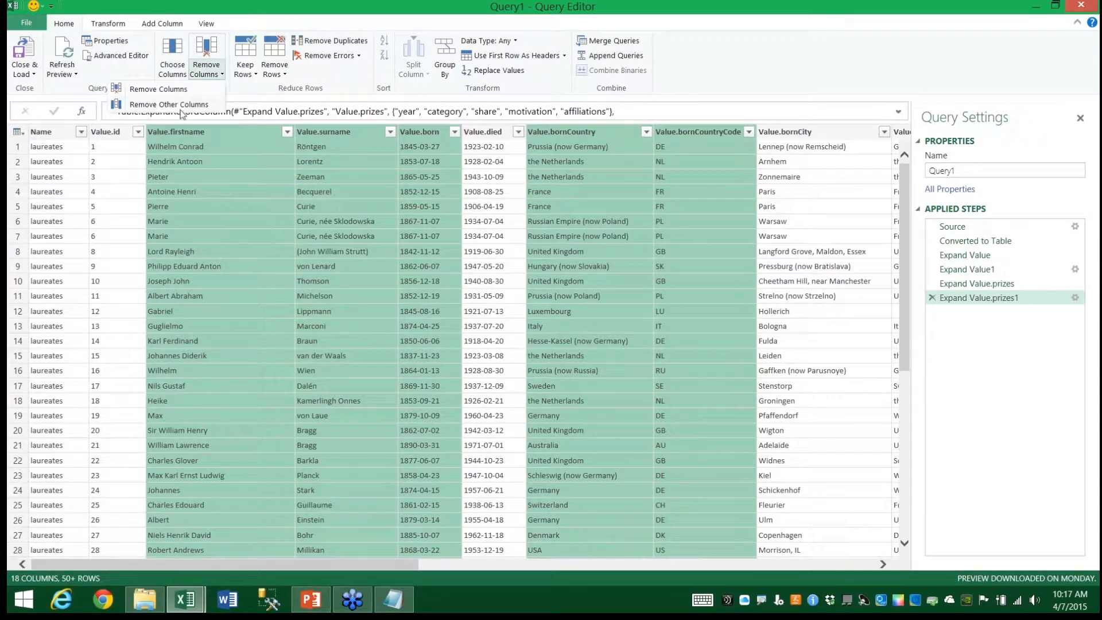
click(161, 105)
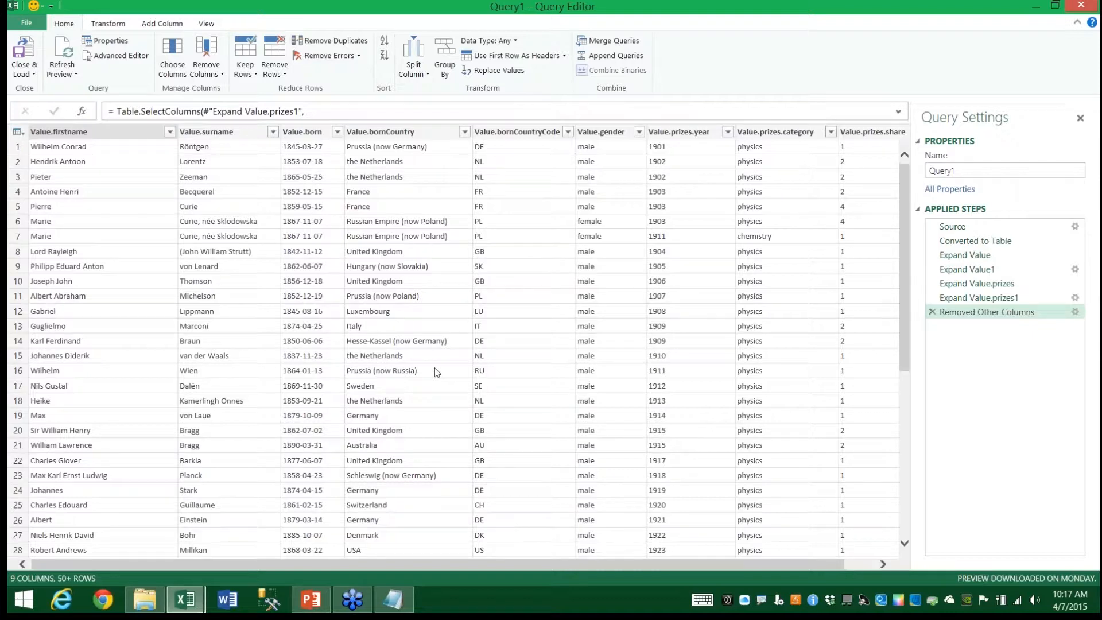
Step: Rename the Value.firstname column to First Name
click(99, 134)
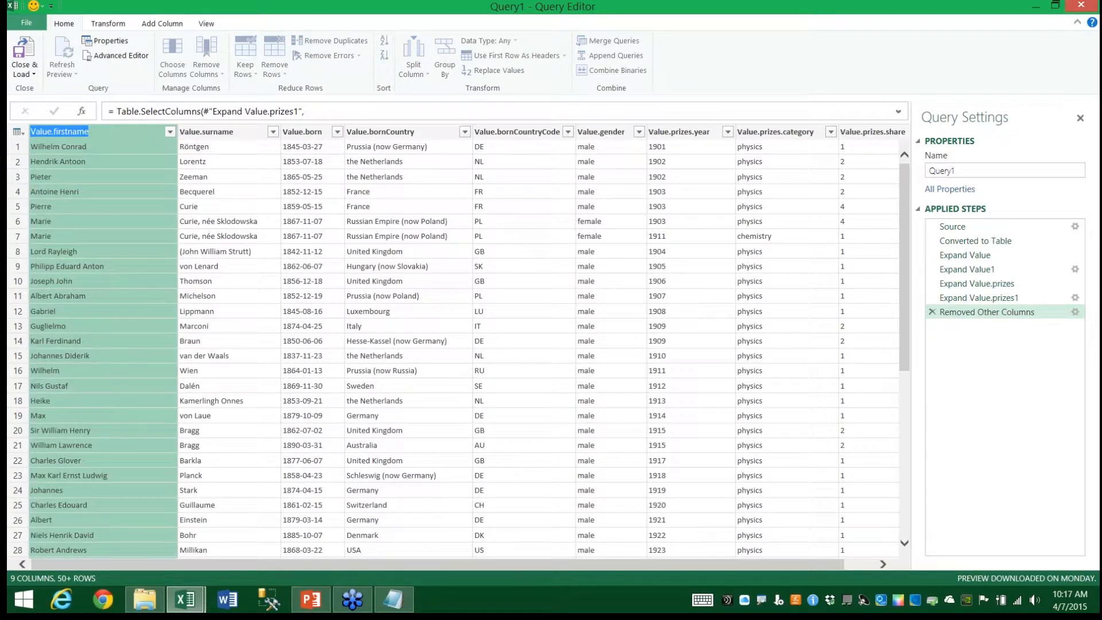
text(First Name)
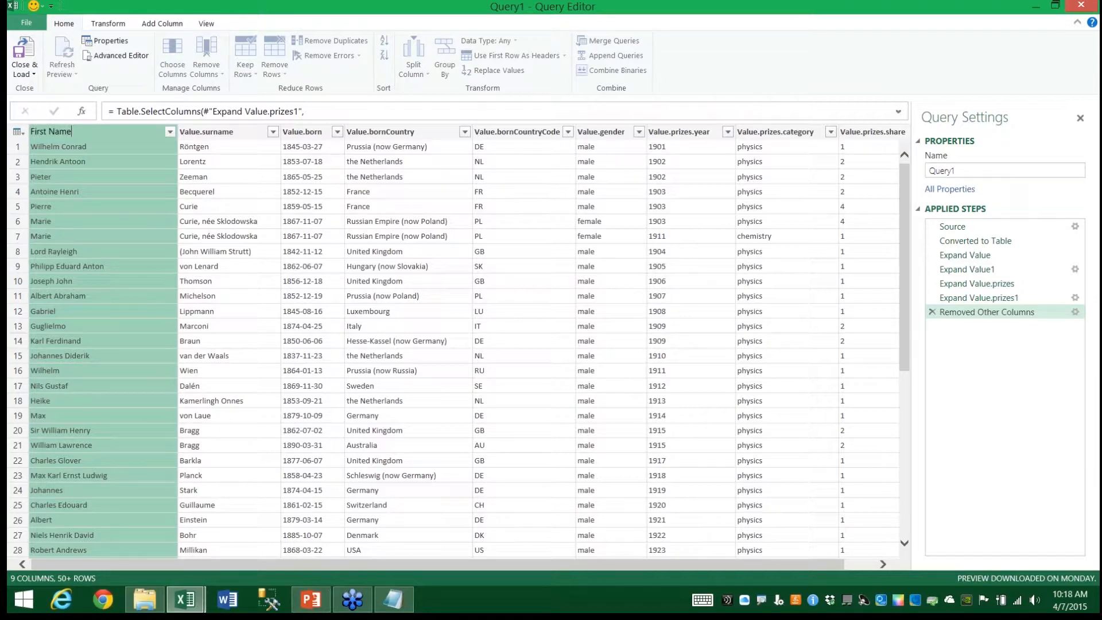
key(Return)
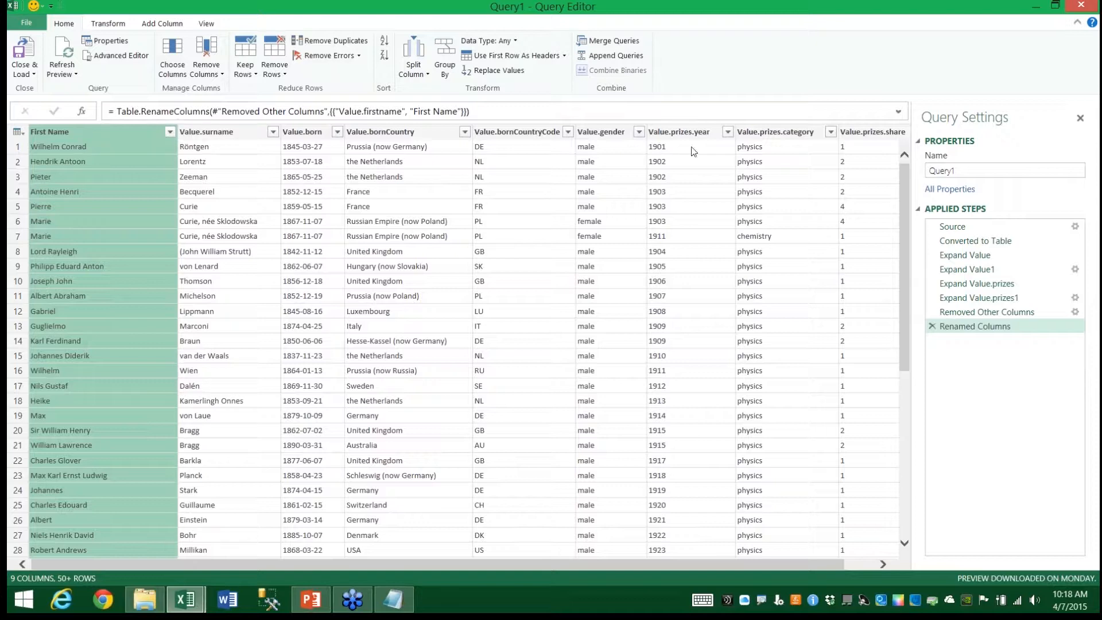
Step: Replace the Renamed Columns formula with the Table.RenameColumns code under RENAME MANY COLUMNS in the M.txt Notepad file, giving all nine columns friendly names
click(898, 111)
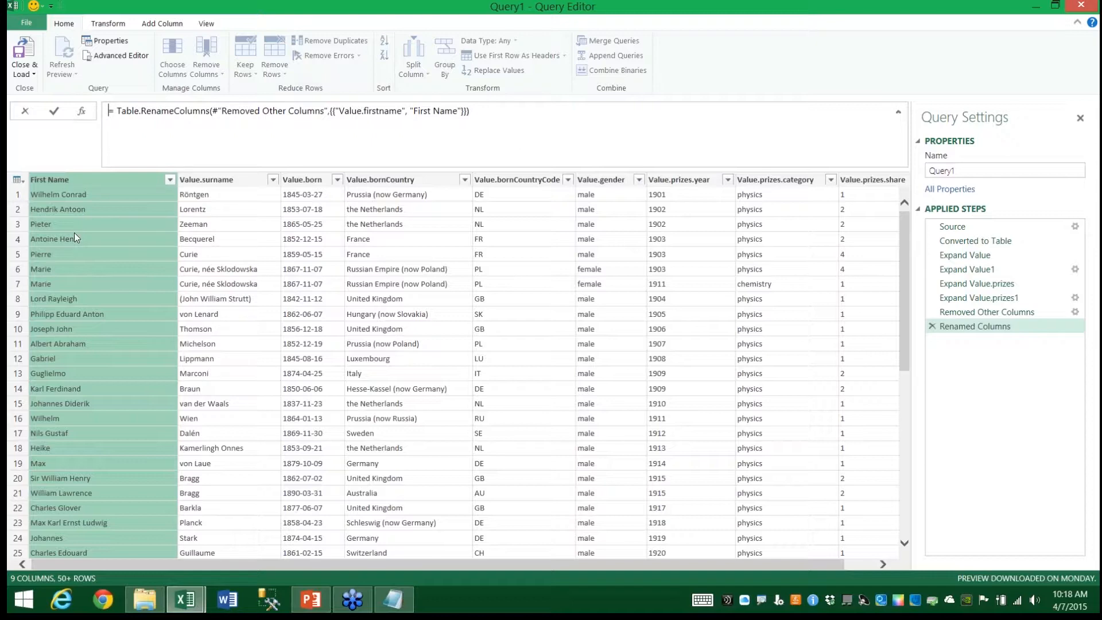
click(394, 599)
drag(251, 168, 17, 105)
key(ctrl+c)
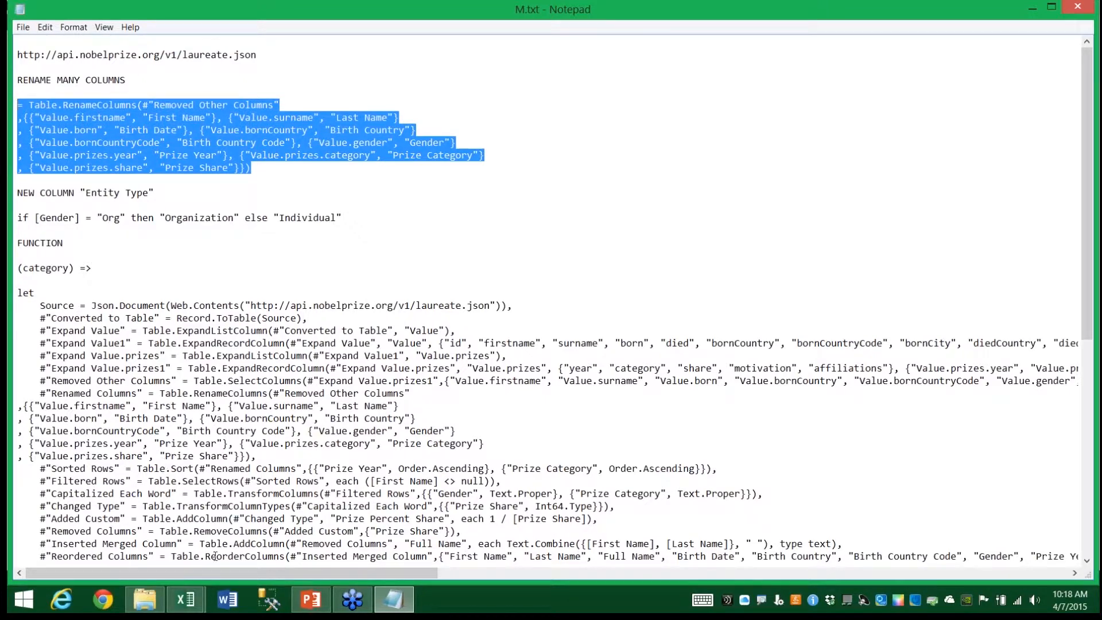
click(180, 600)
drag(469, 110, 90, 111)
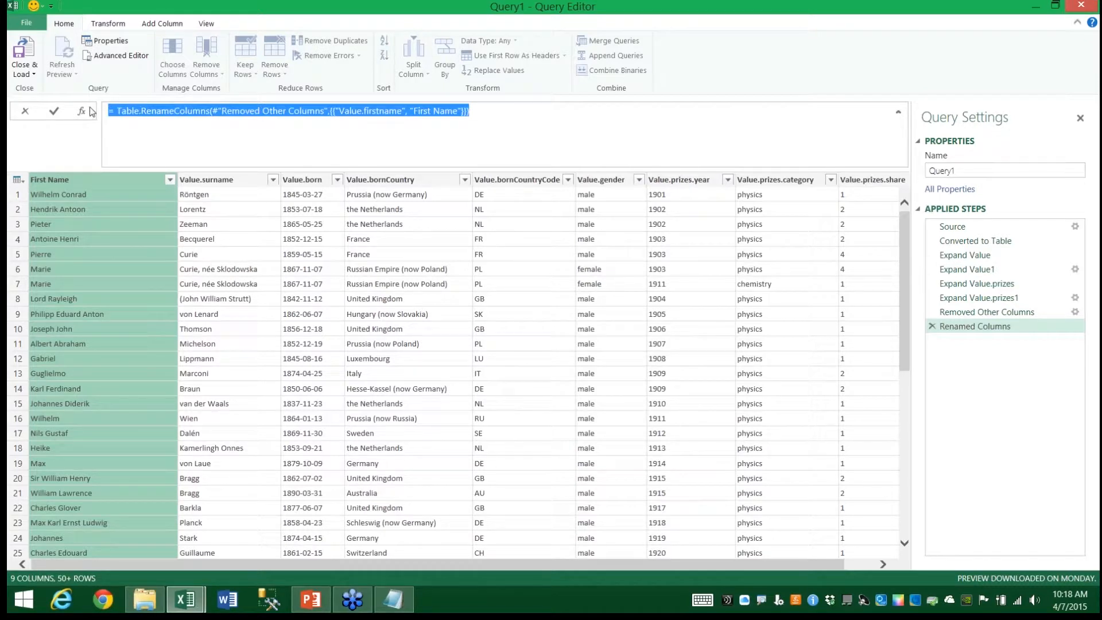
key(ctrl+v)
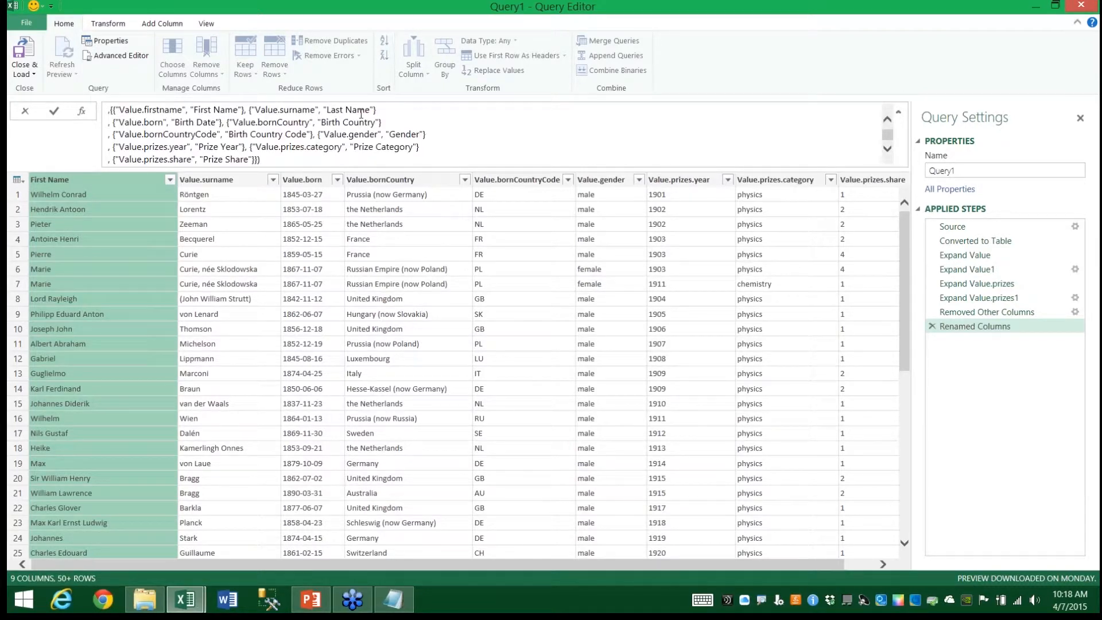
key(Return)
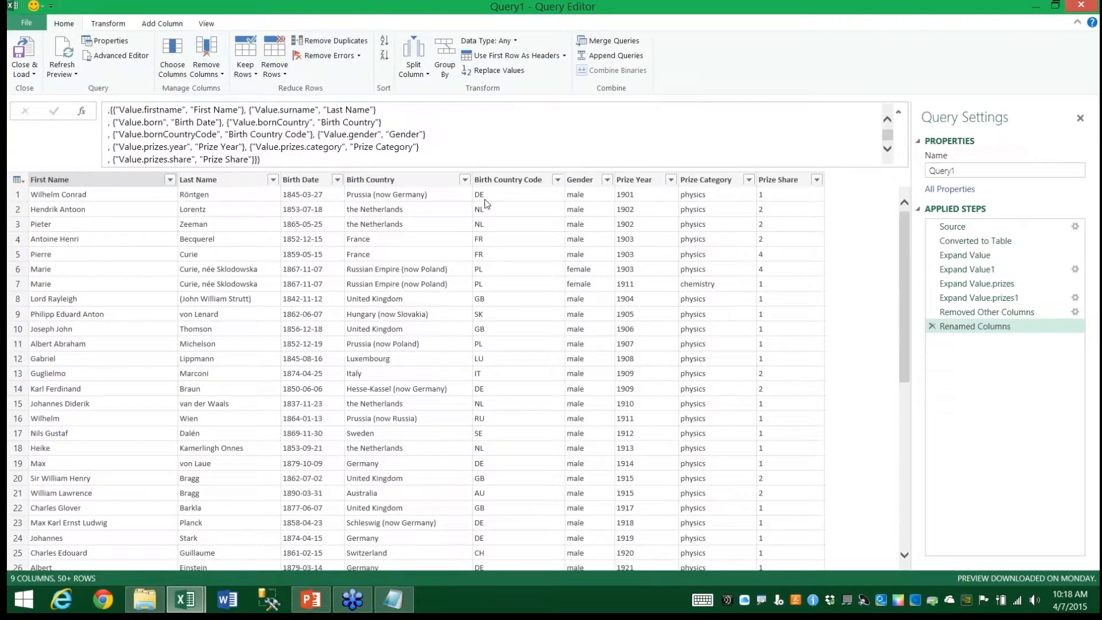
click(898, 112)
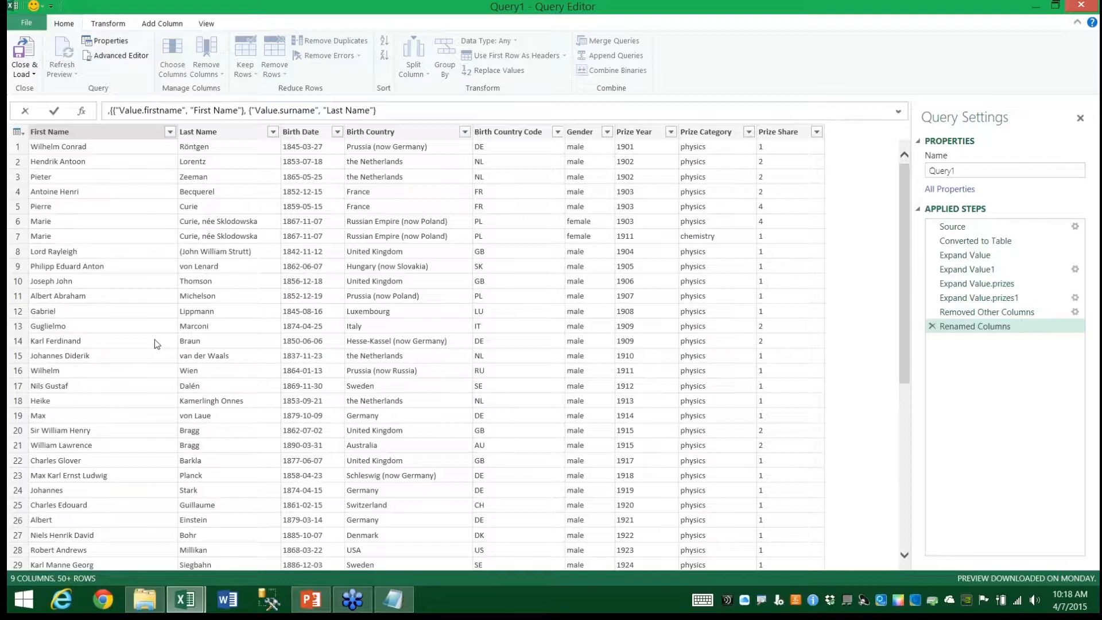
Step: Rename the query to Laureate and load its data into the workbook
click(972, 172)
key(BackSpace)
key(BackSpace)
key(BackSpace)
key(BackSpace)
key(BackSpace)
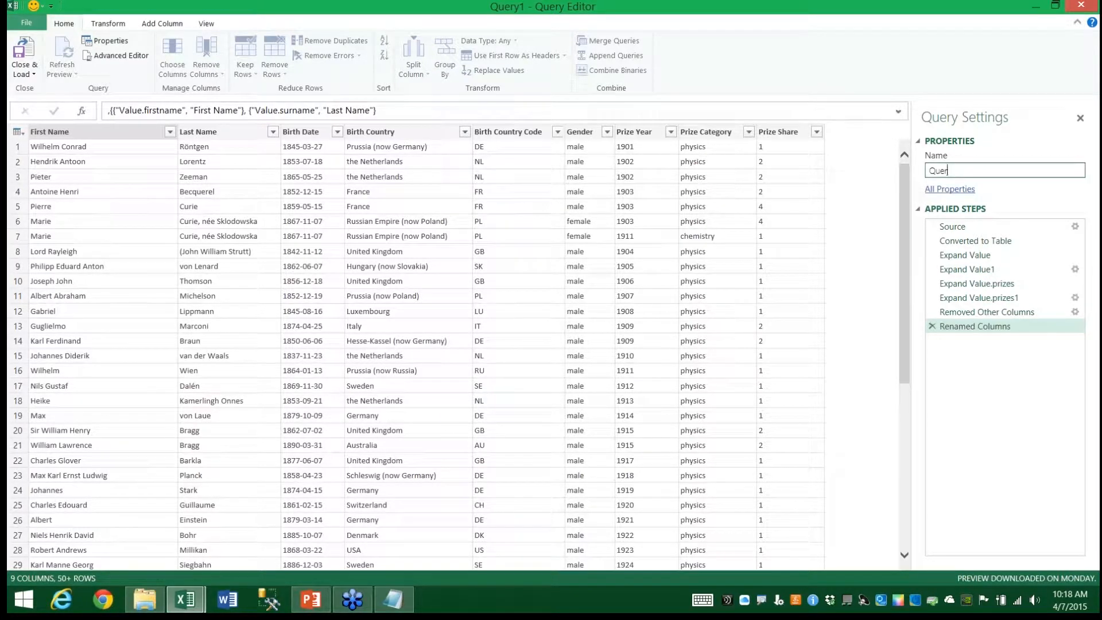
key(BackSpace)
text(Laureate)
click(28, 55)
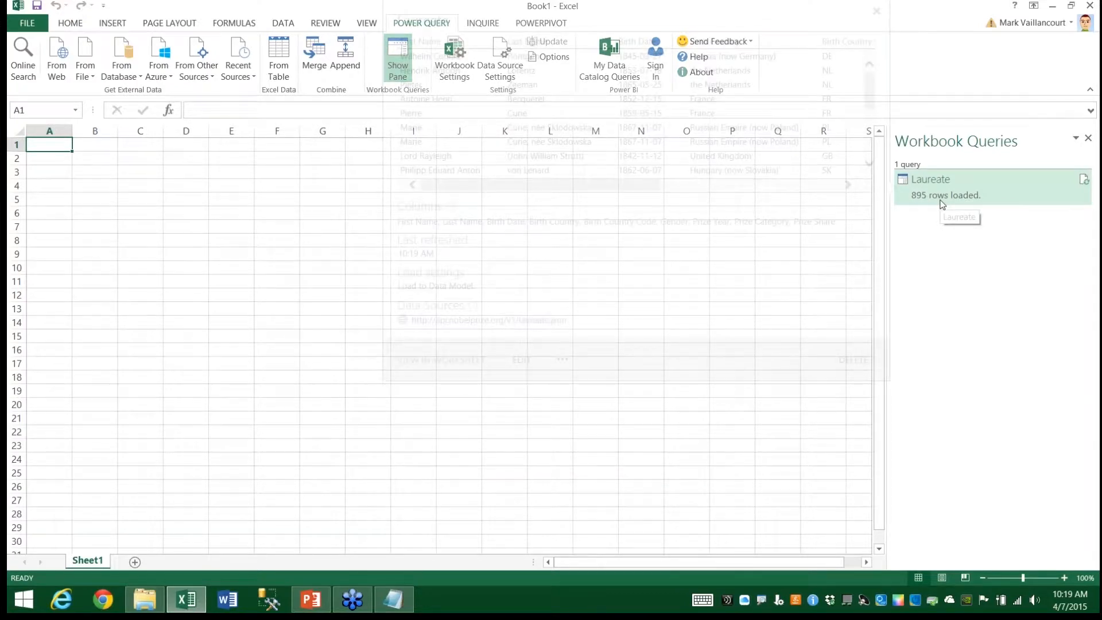
Step: Reopen the Laureate workbook query in the Query Editor
mouse_move(942, 203)
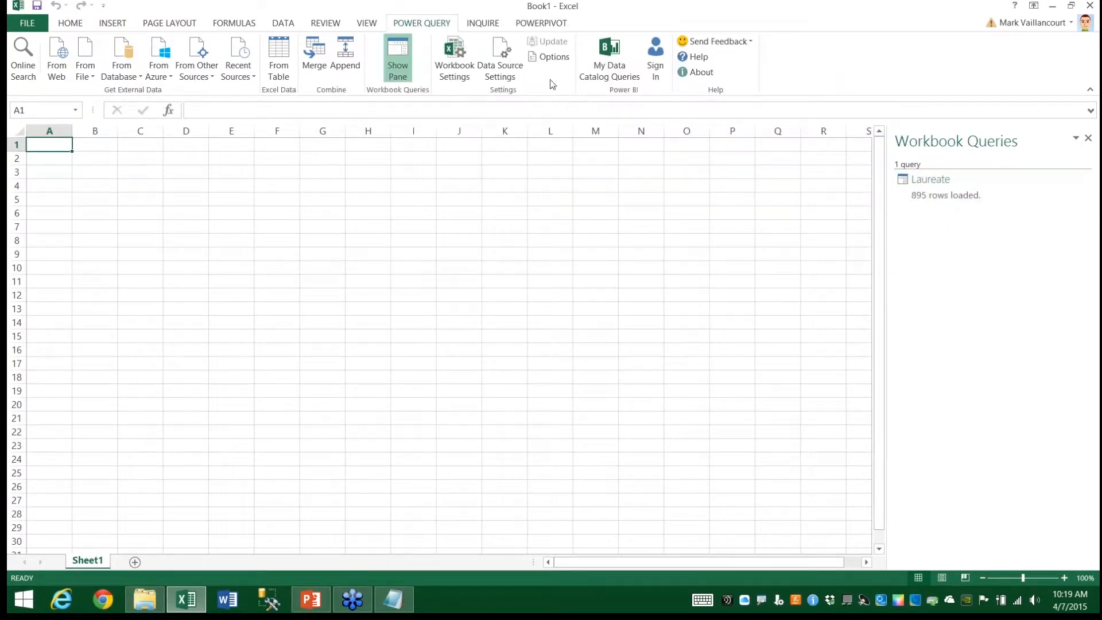
click(393, 55)
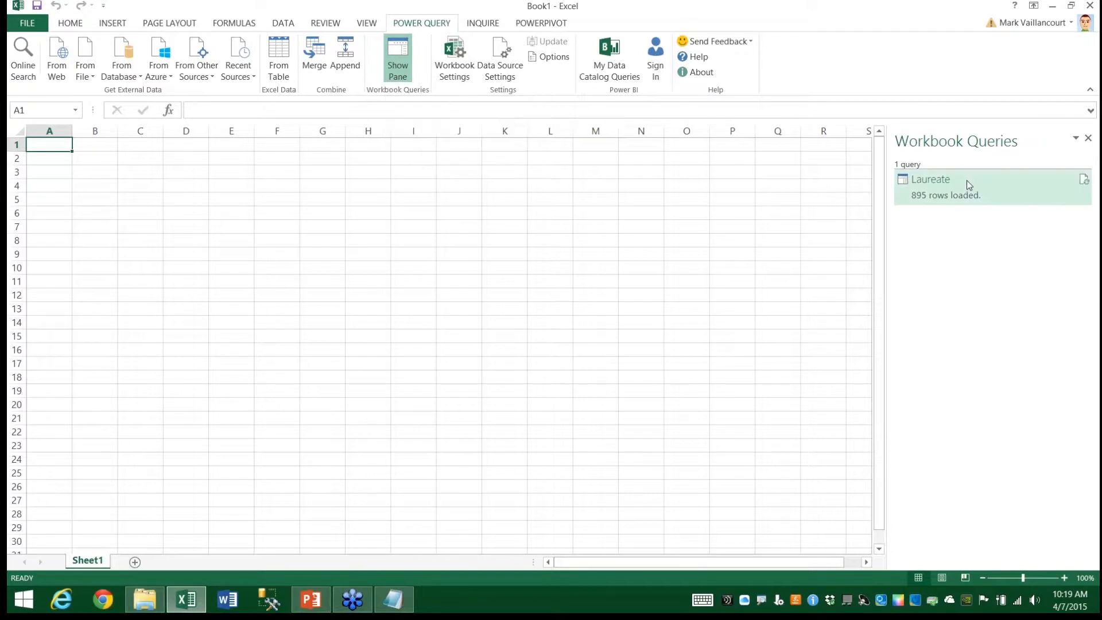
mouse_move(962, 187)
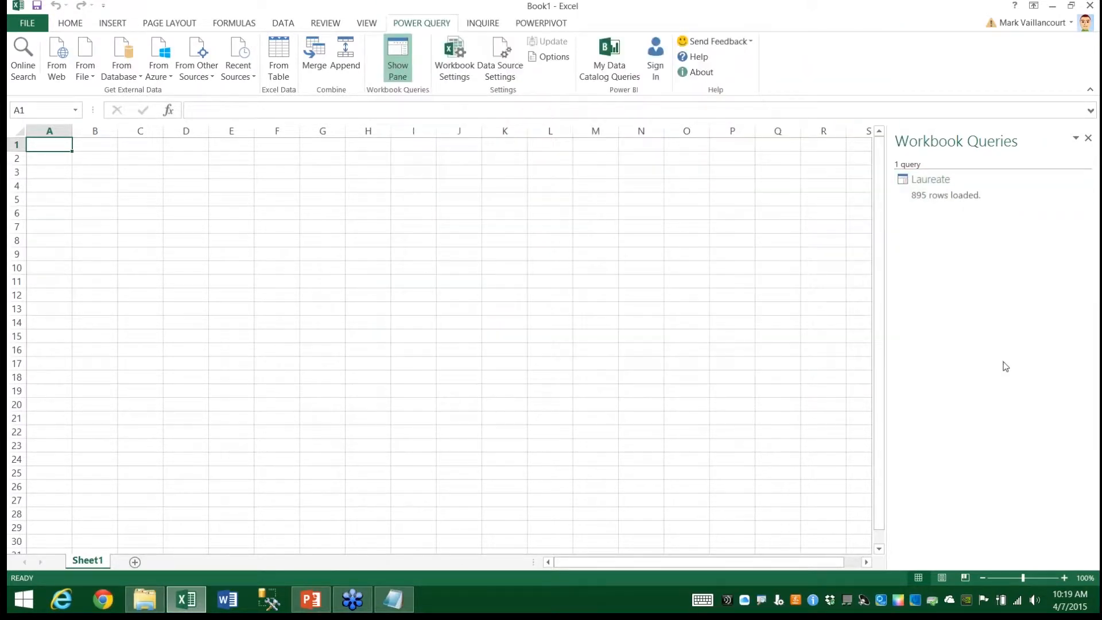
double_click(923, 183)
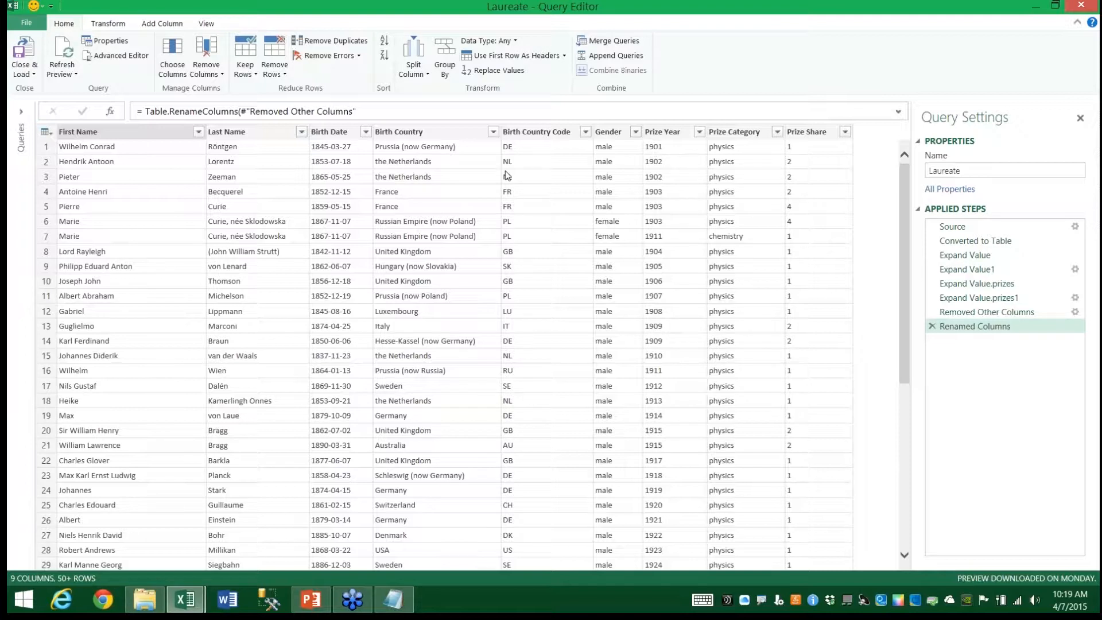
Step: Capitalize each word in the Gender and Prize Category columns, and revisit the table at the preceding Renamed Columns step
click(613, 134)
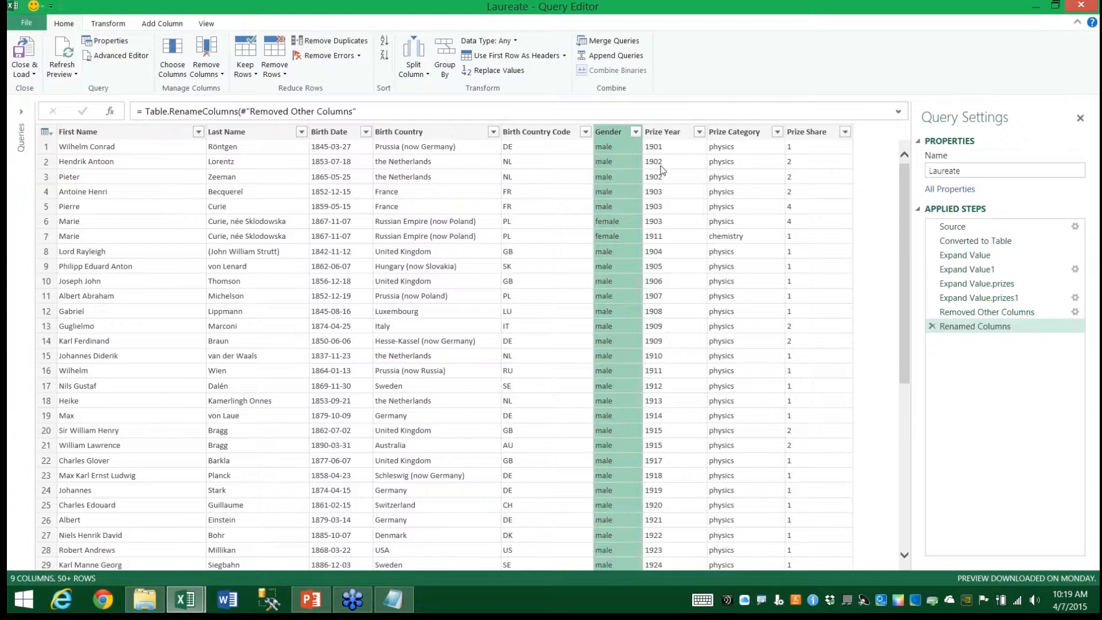
click(732, 133)
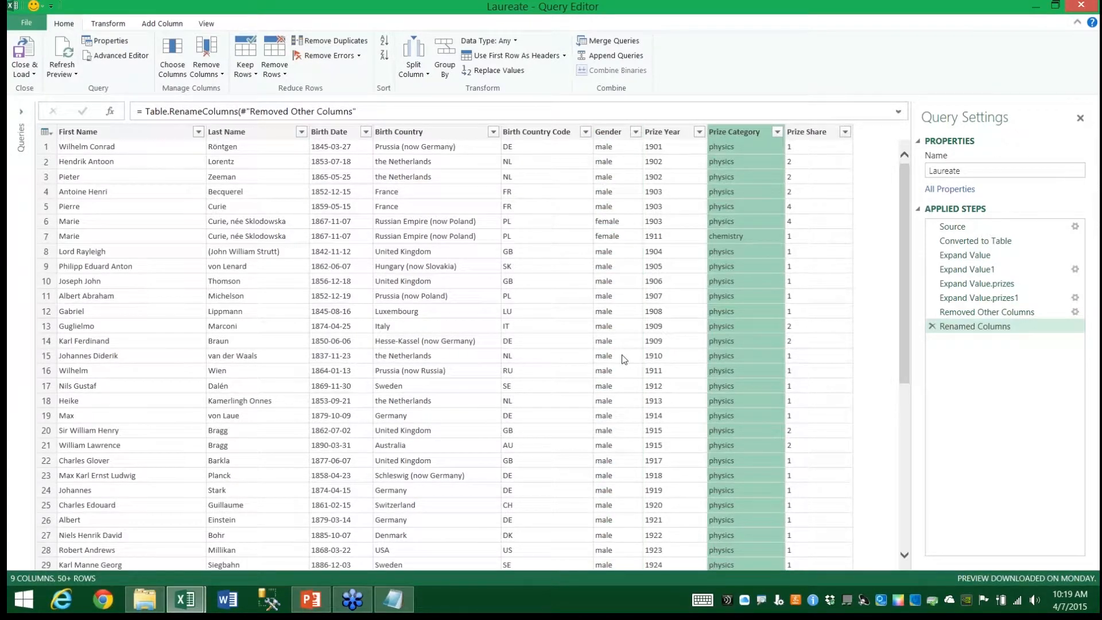
ctrl+click(609, 132)
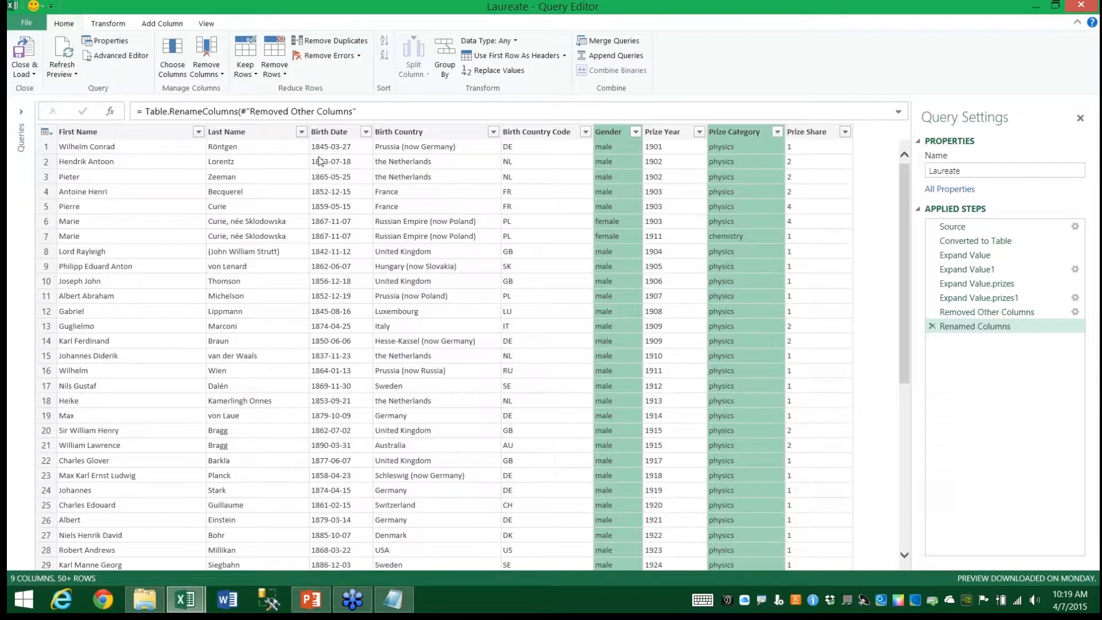
click(107, 25)
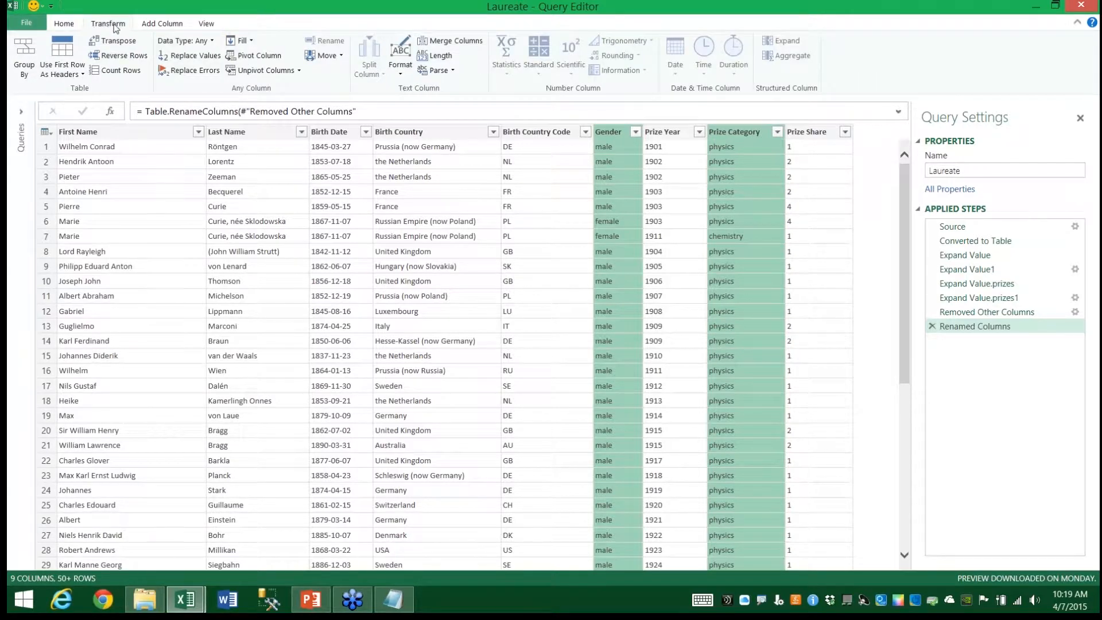
click(400, 74)
click(554, 150)
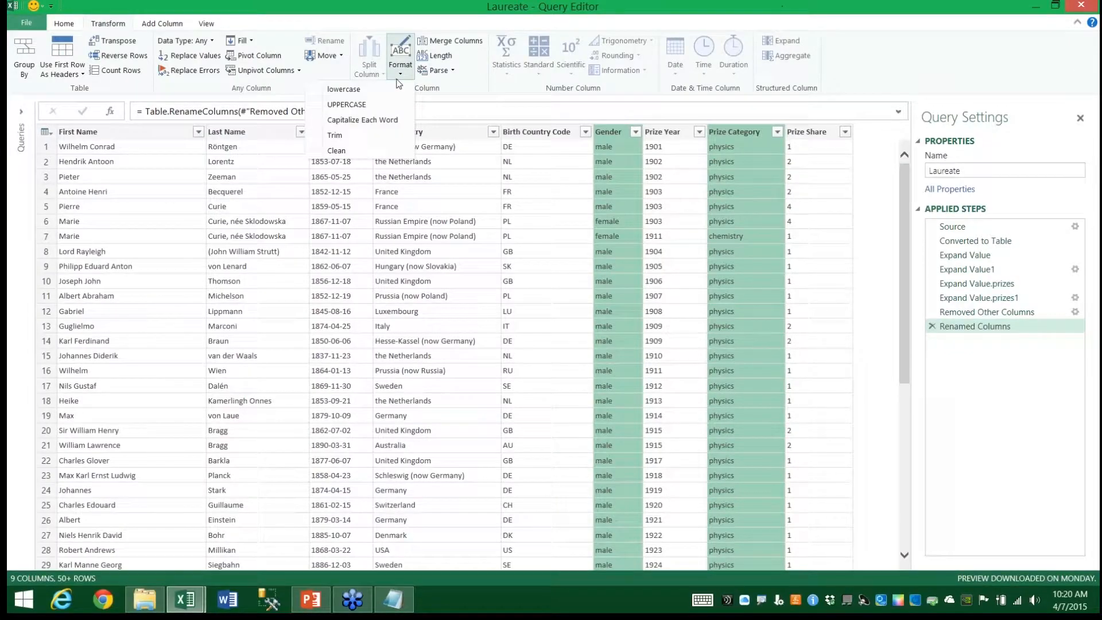
click(360, 119)
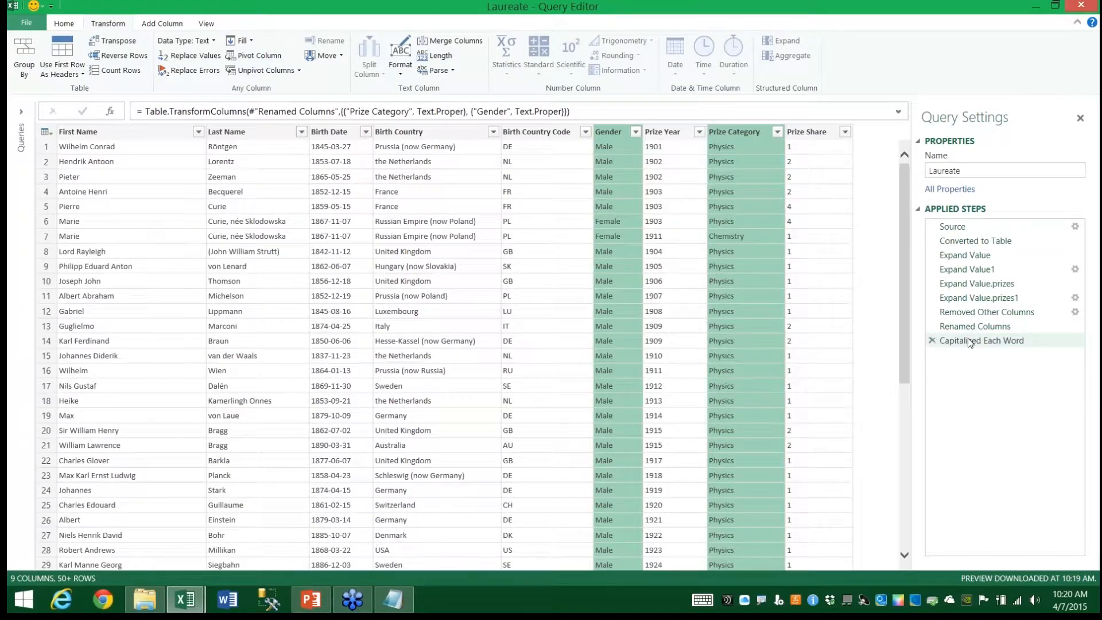
click(974, 326)
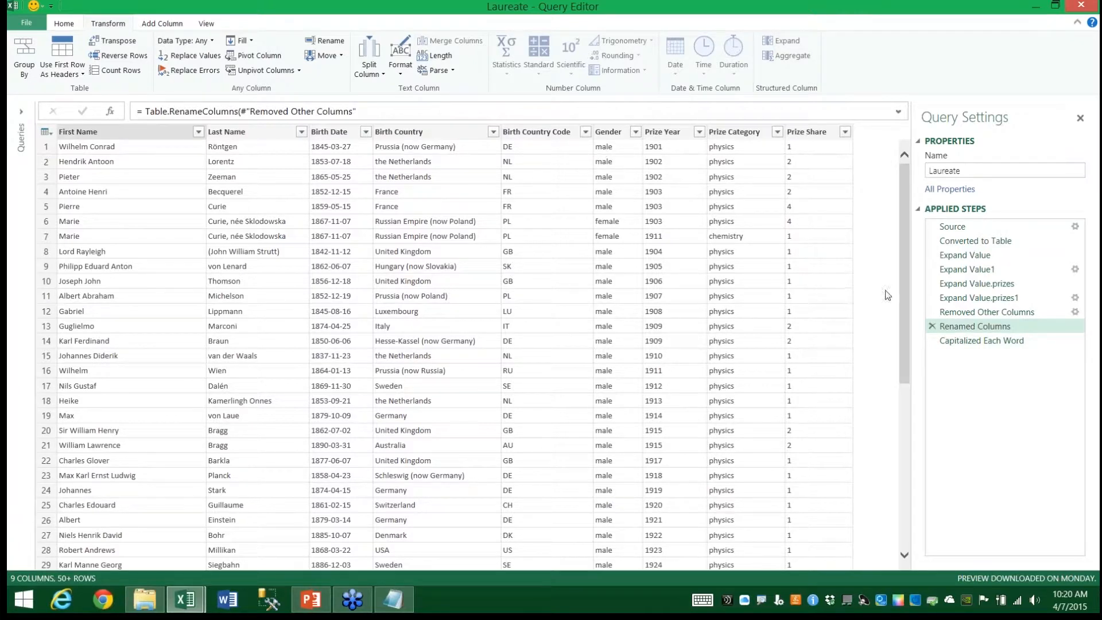
Step: Review the table at the earlier applied steps, from Converted to Table through Removed Other Columns, and return to the Capitalized Each Word step
click(976, 312)
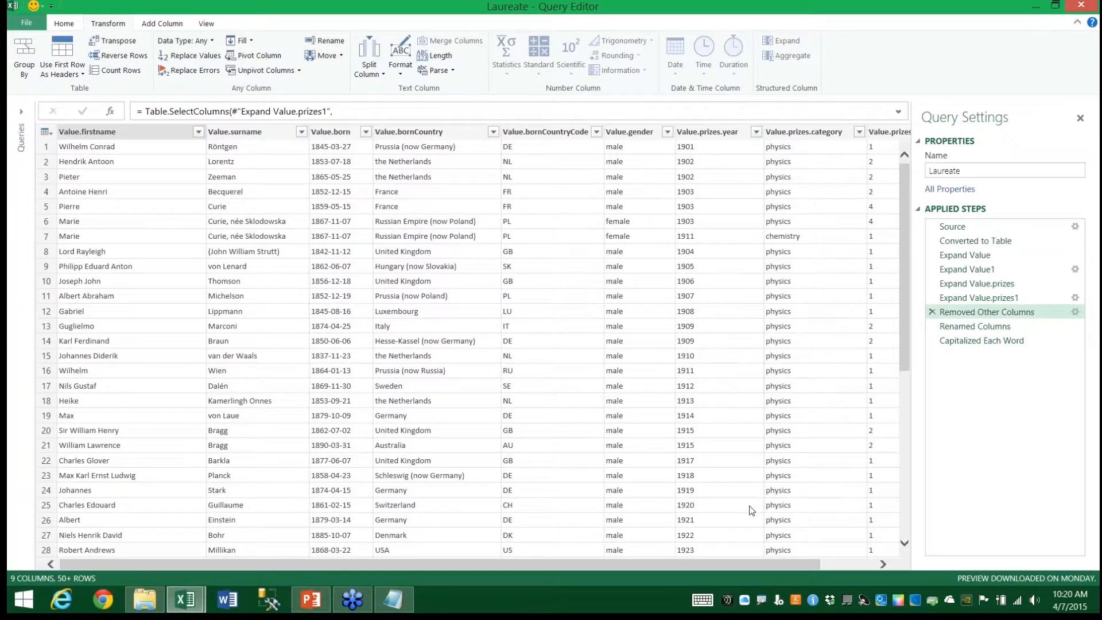
drag(754, 564, 808, 562)
drag(742, 557, 810, 545)
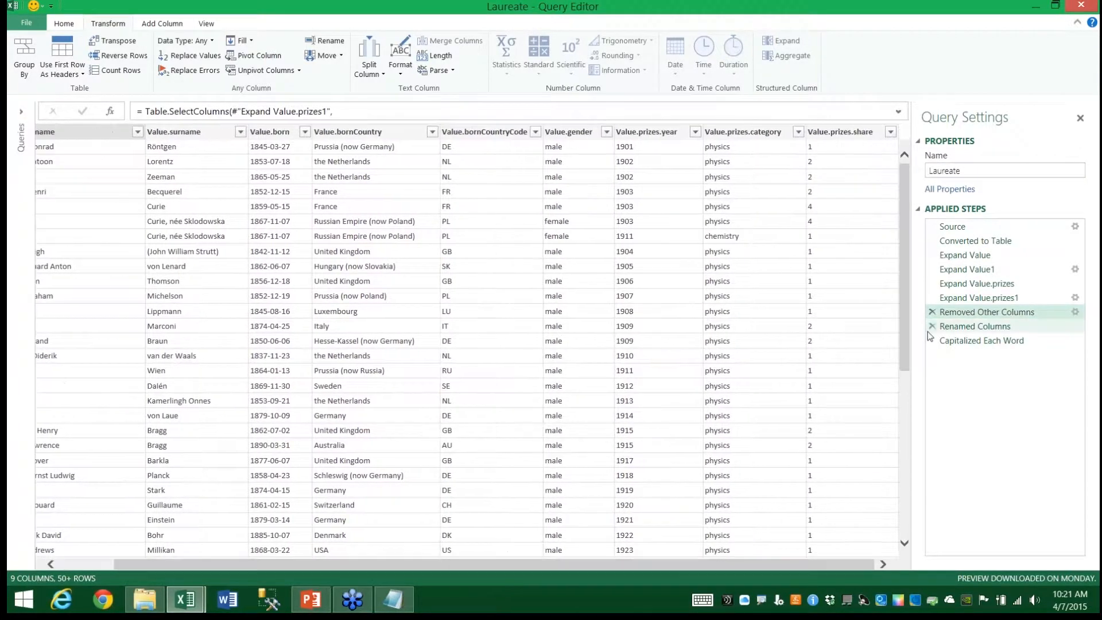
click(964, 296)
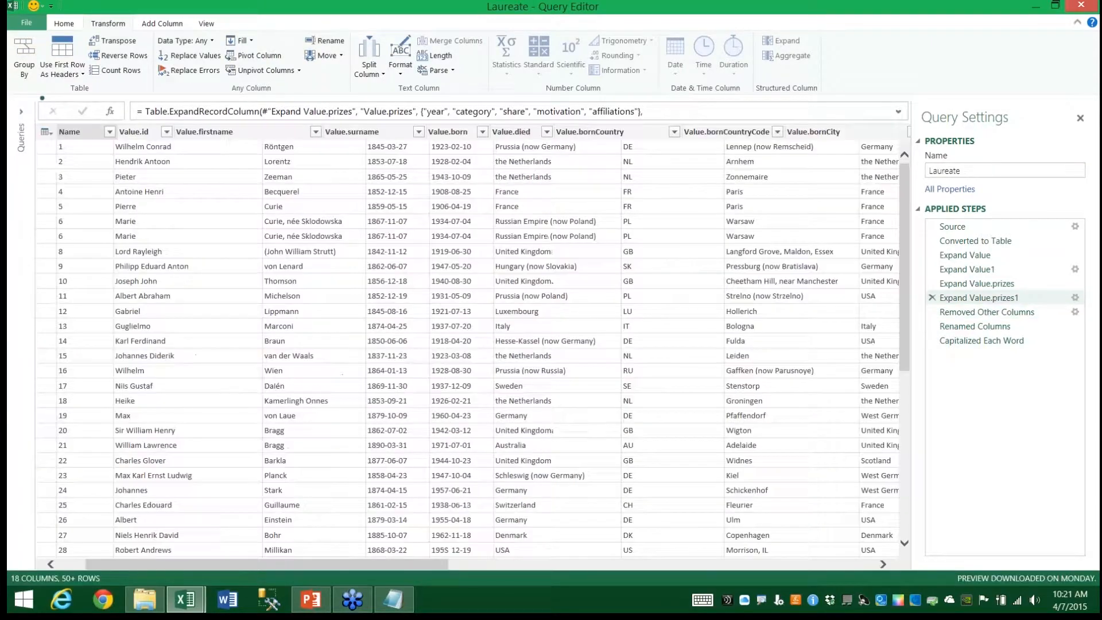
drag(450, 565, 362, 562)
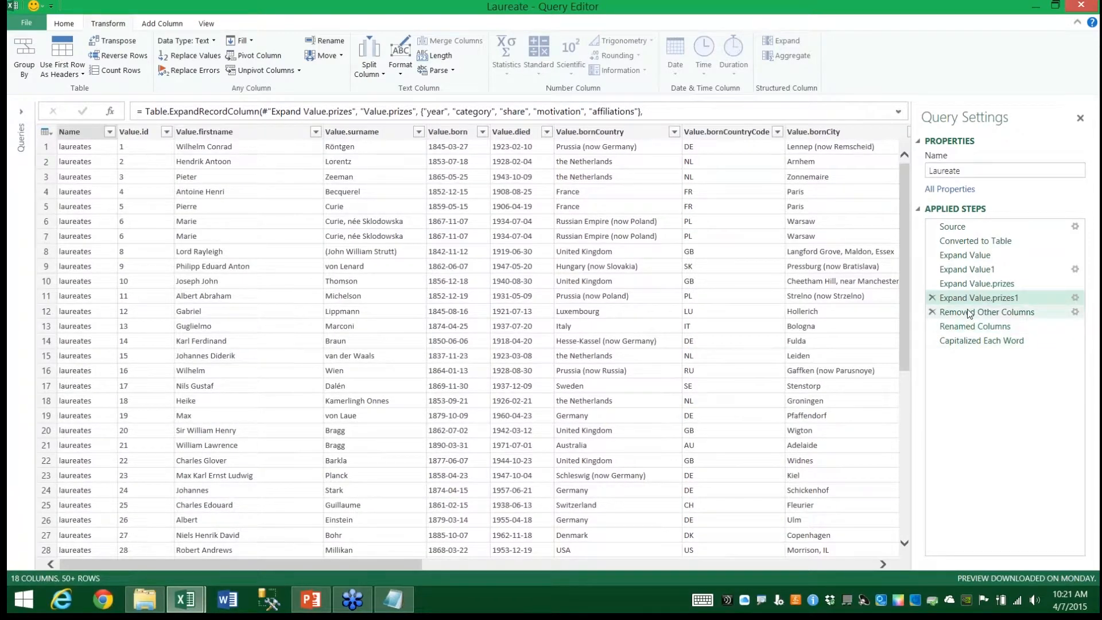
click(968, 327)
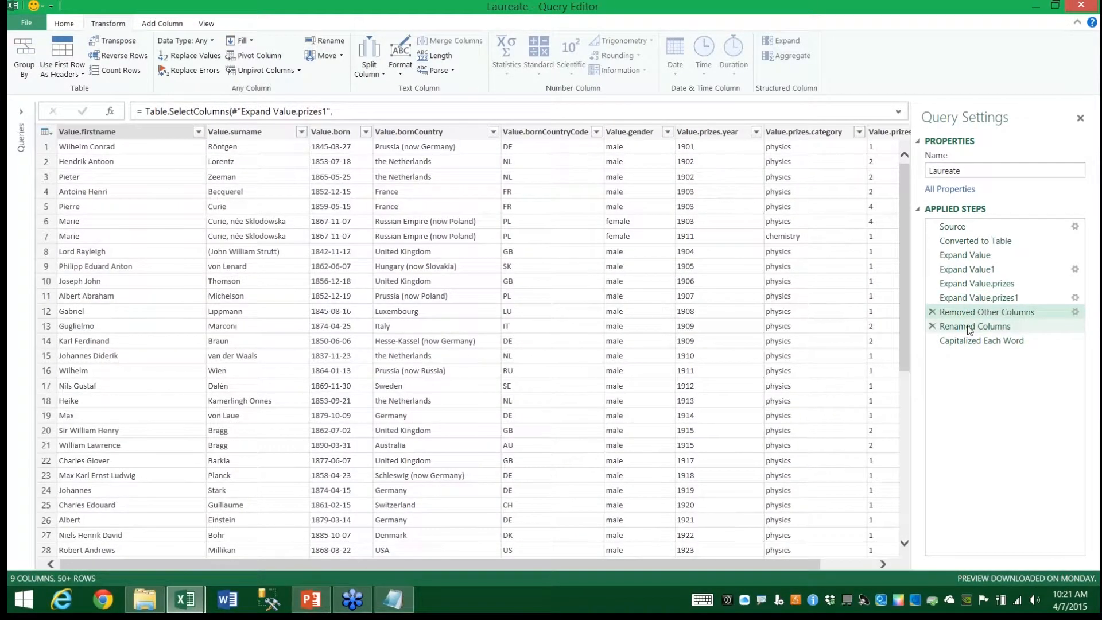
click(968, 342)
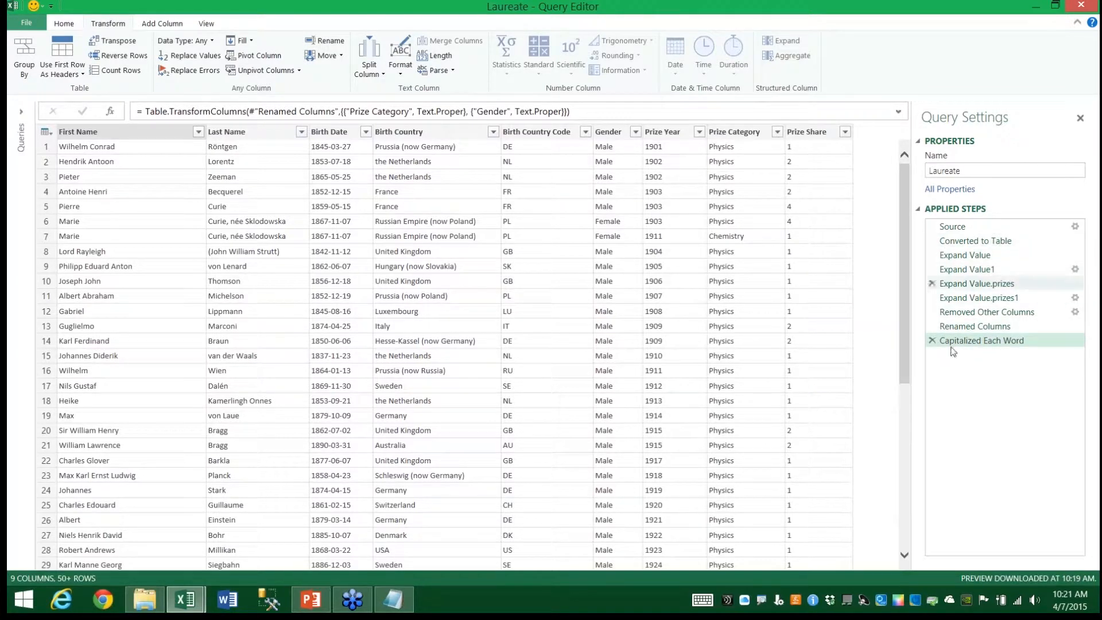
click(975, 242)
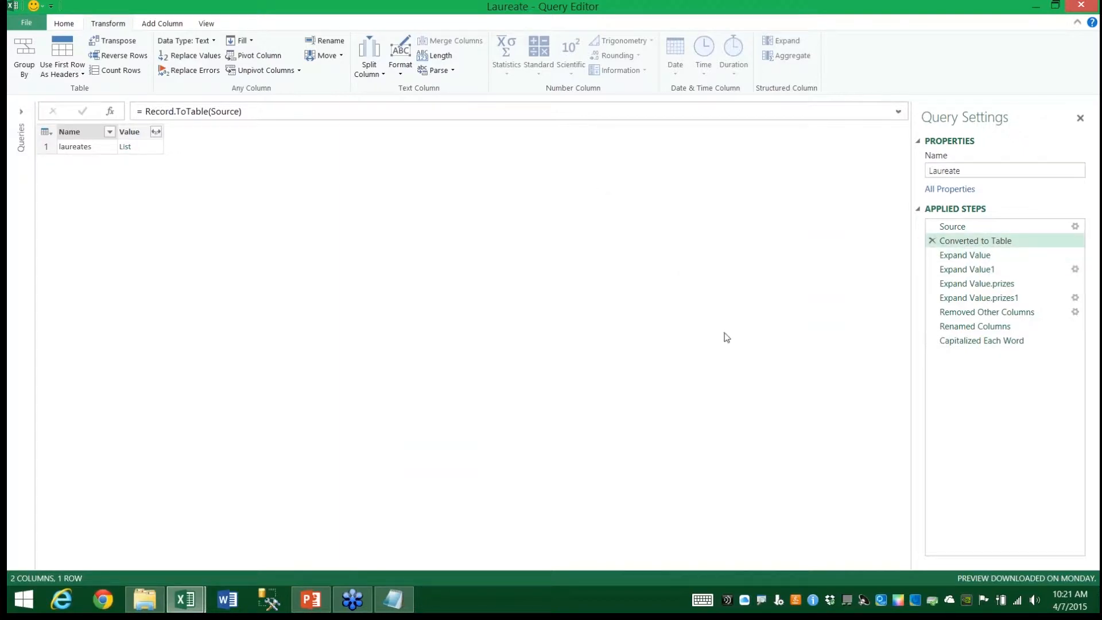
click(979, 340)
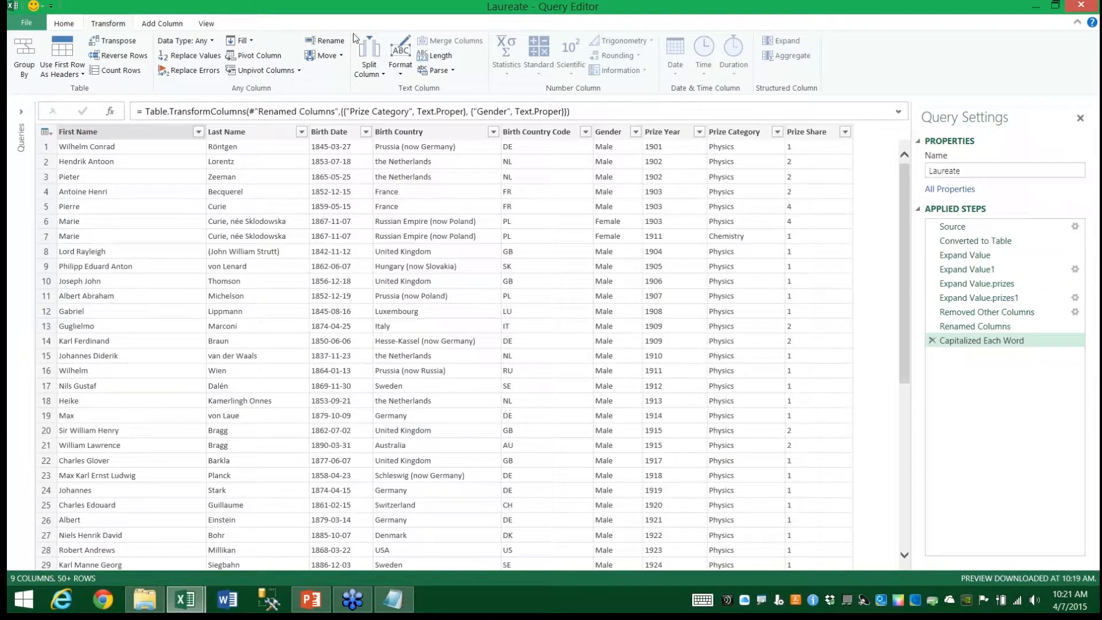
Step: Change the data type of the Prize Share column to Whole Number
click(806, 133)
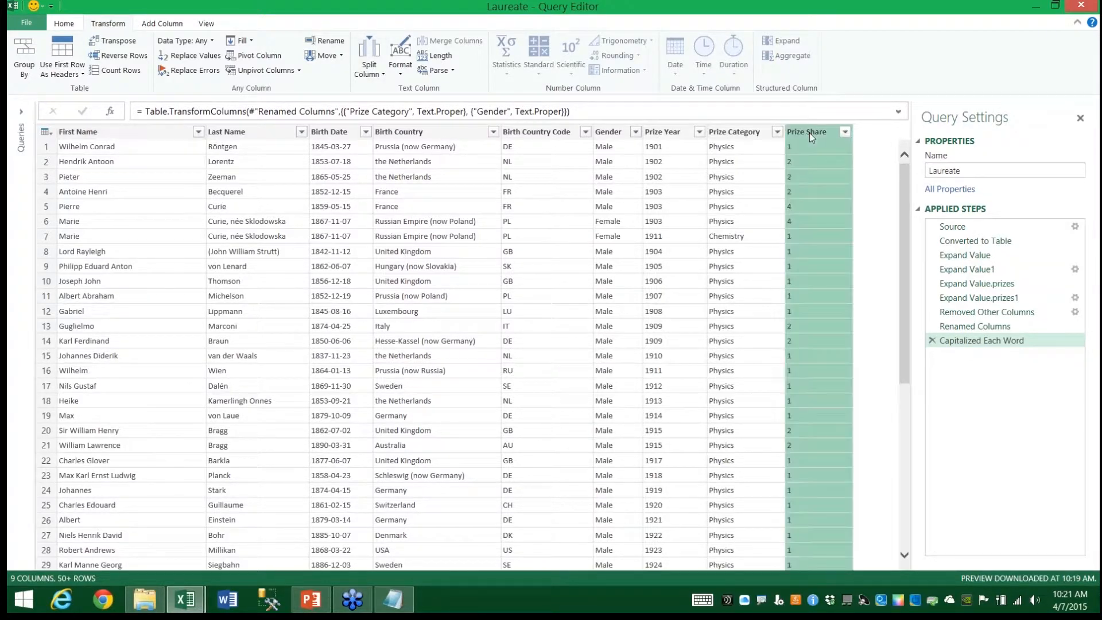
click(195, 56)
click(210, 41)
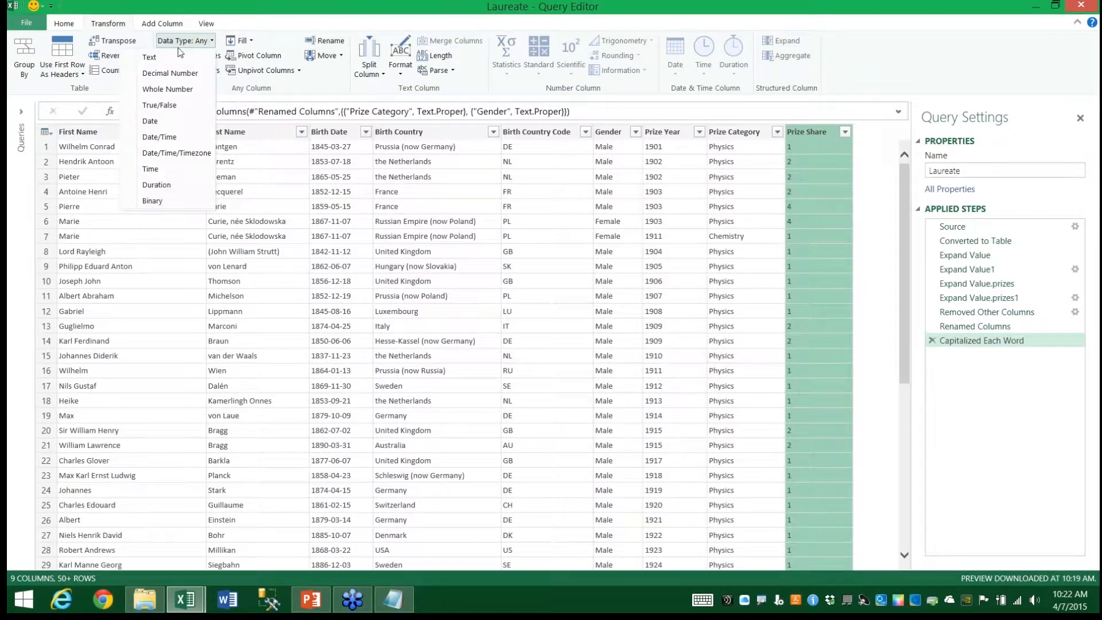
click(167, 89)
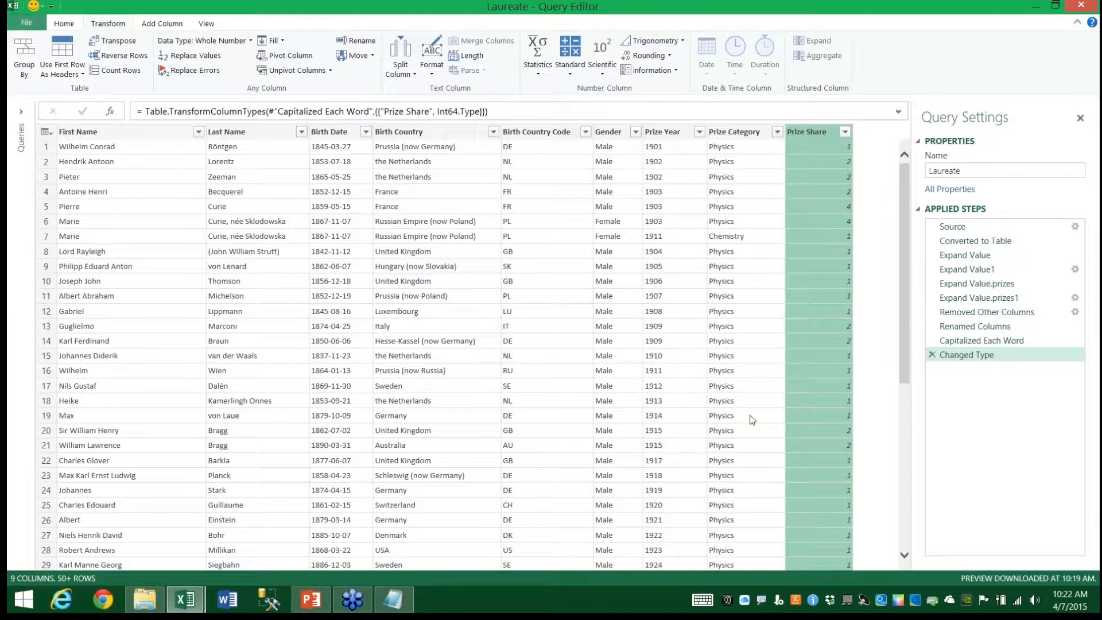
Step: Add a custom column named Entity Type, copying the formula if [Gender] = "Org" then "Organization" else "Individual" from the M.txt Notepad file
click(155, 23)
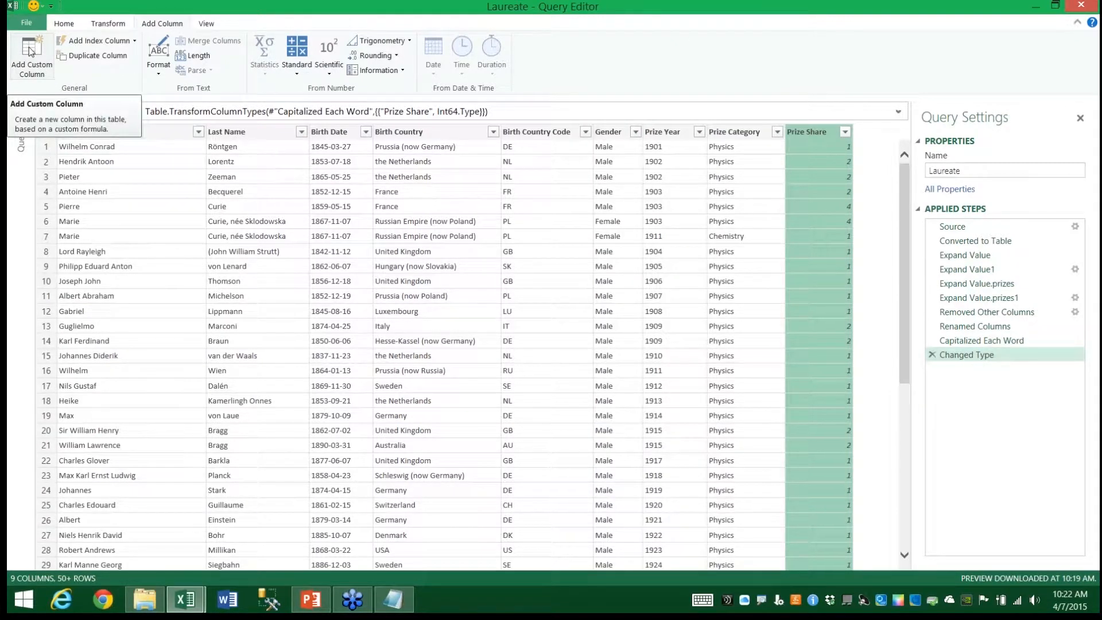
click(32, 51)
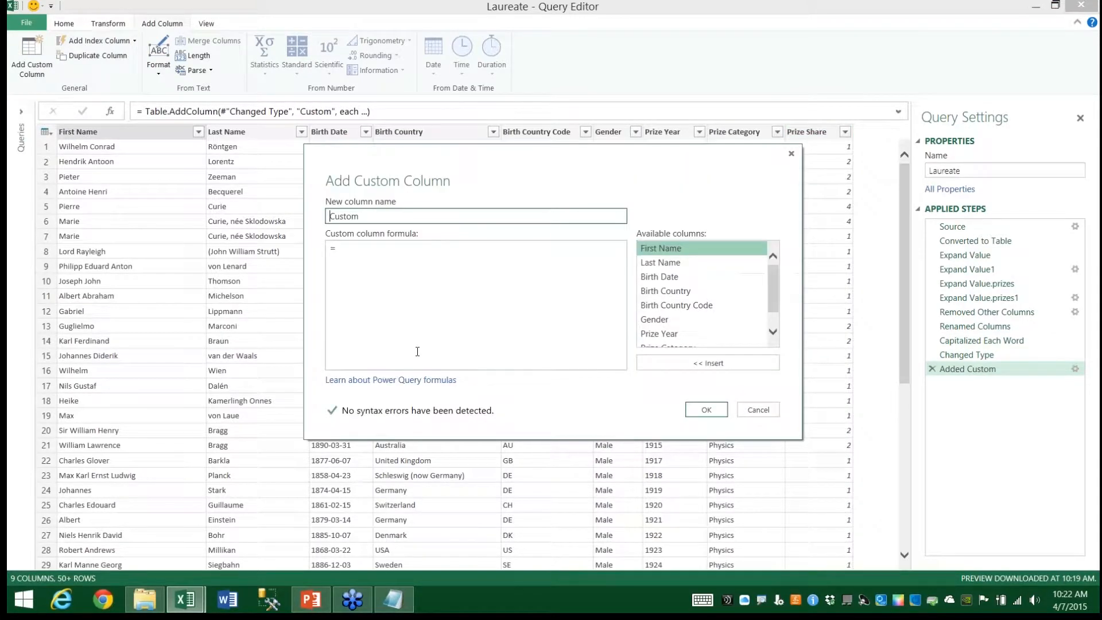
click(404, 602)
drag(343, 217, 9, 220)
key(ctrl+c)
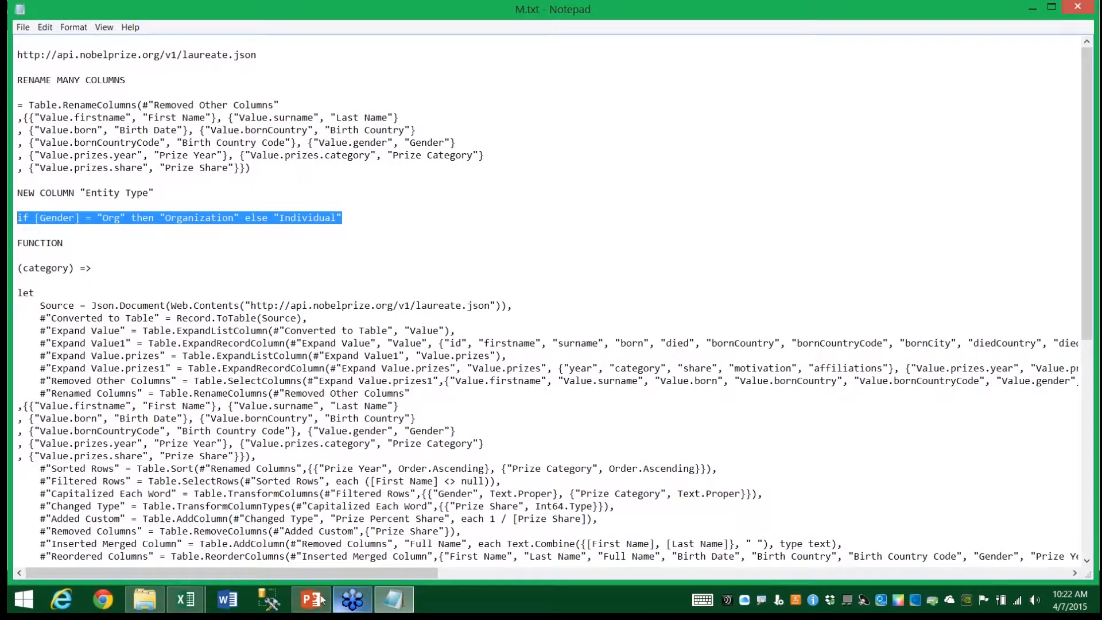
click(201, 600)
key(ctrl+v)
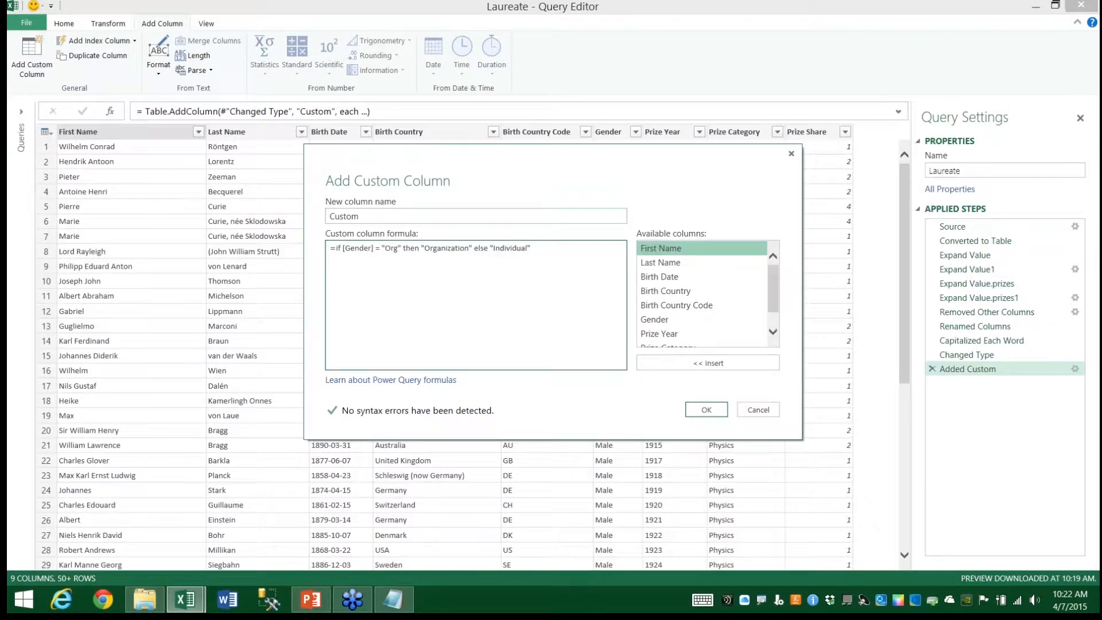
drag(363, 216, 299, 218)
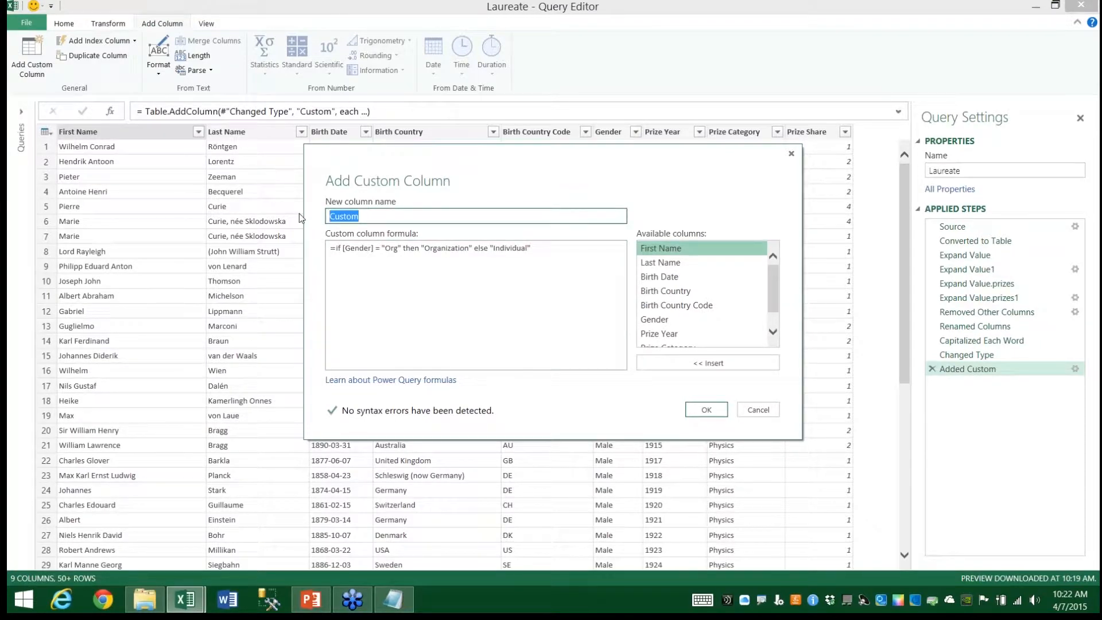
text(Entity Type)
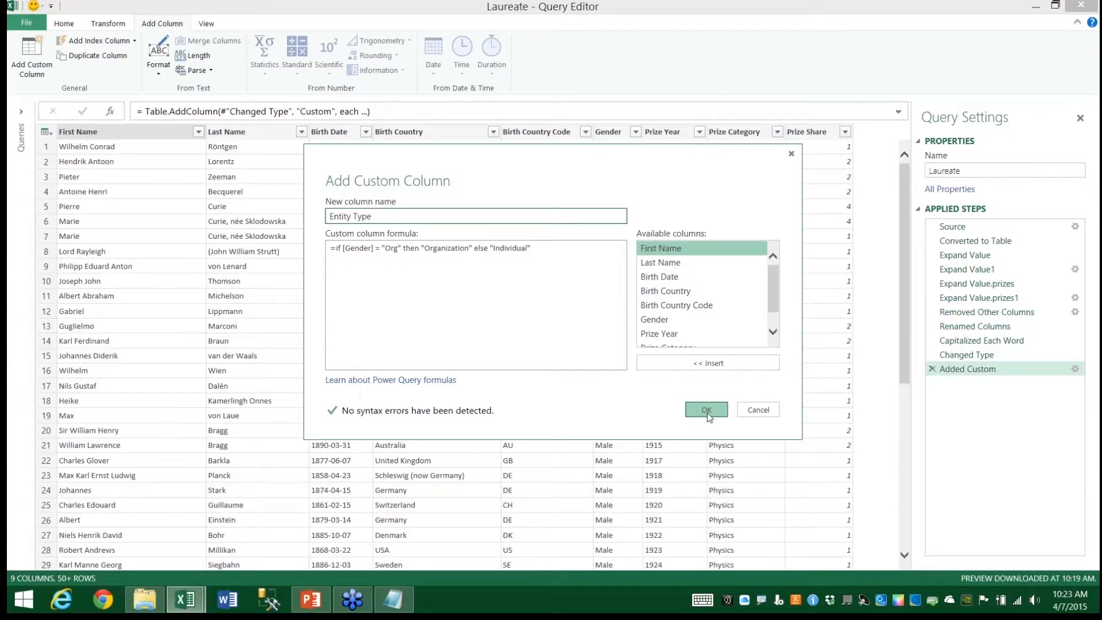
click(707, 412)
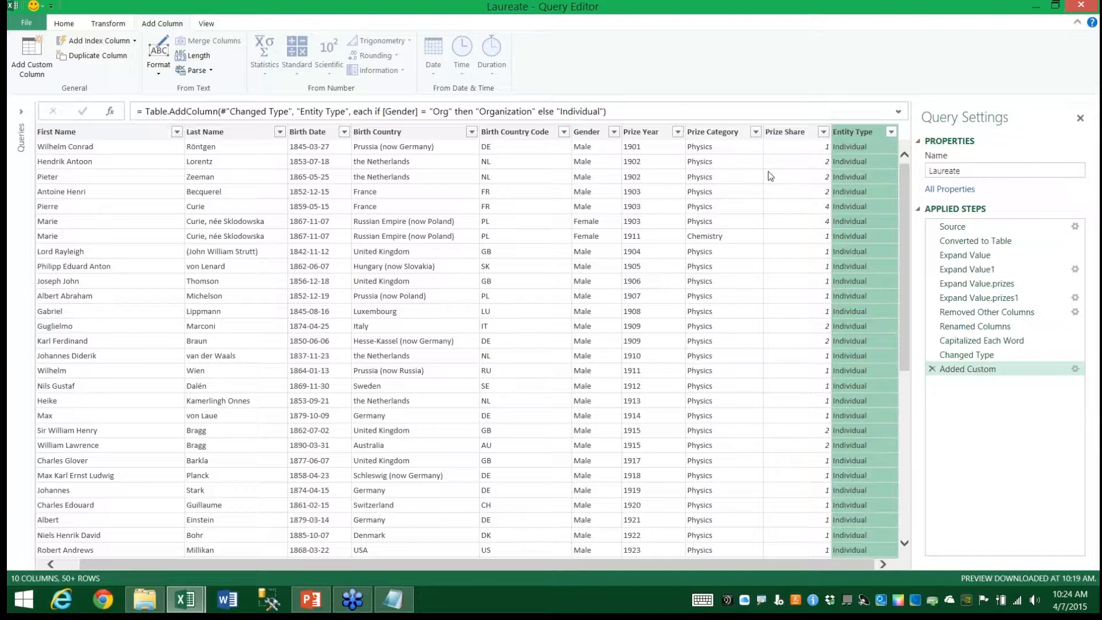
Step: Add a custom column named Prize Percent Share with the formula 1/[Prize Share]
click(31, 51)
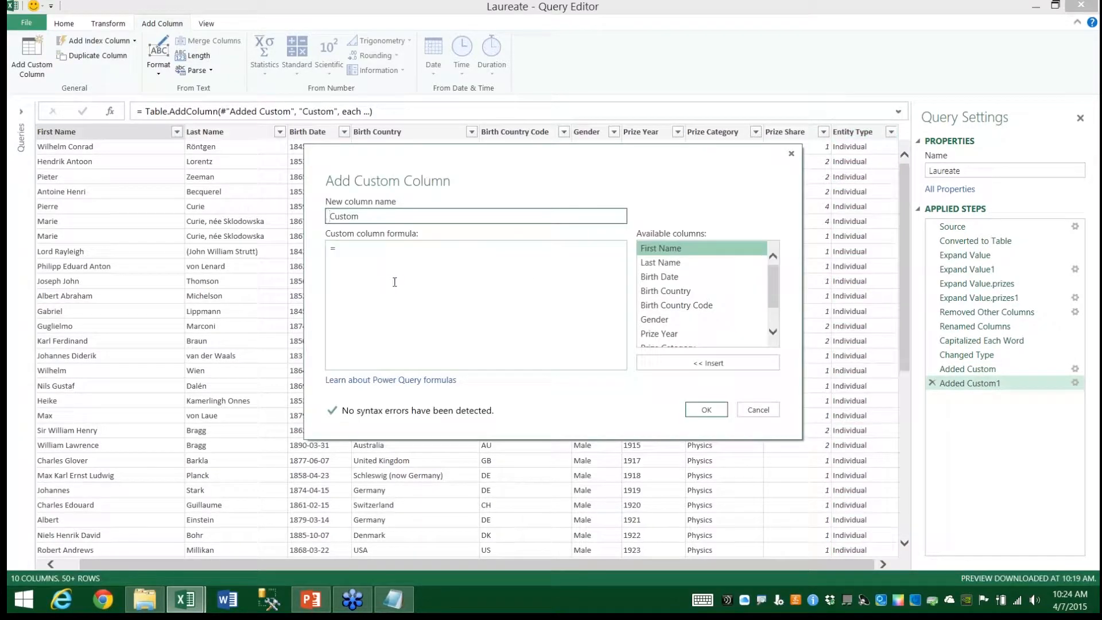
drag(359, 216, 284, 223)
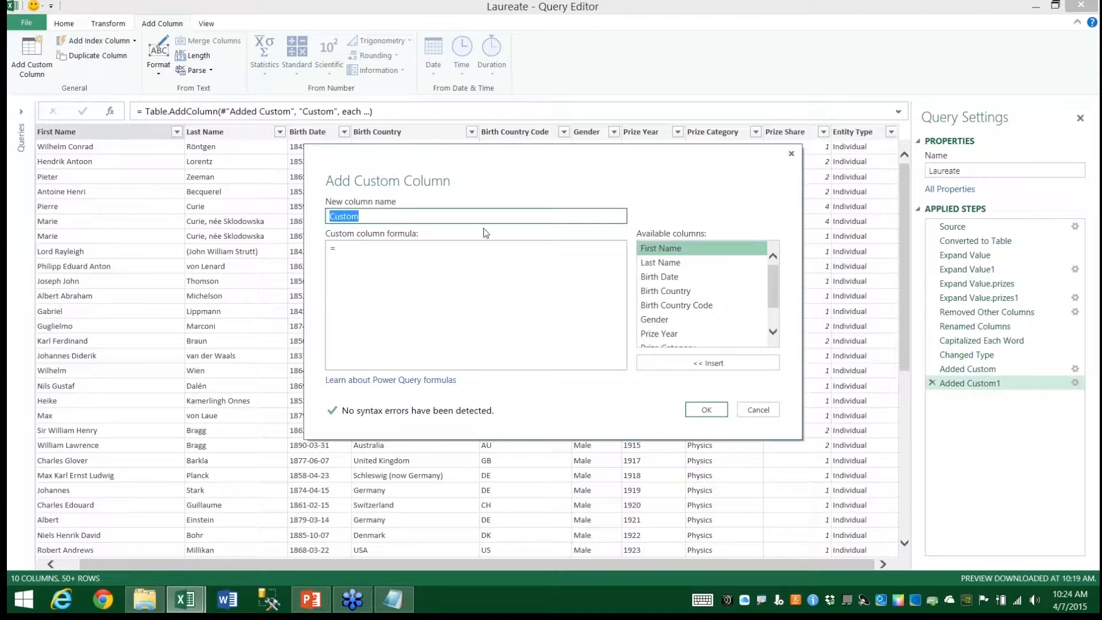
drag(758, 155, 683, 145)
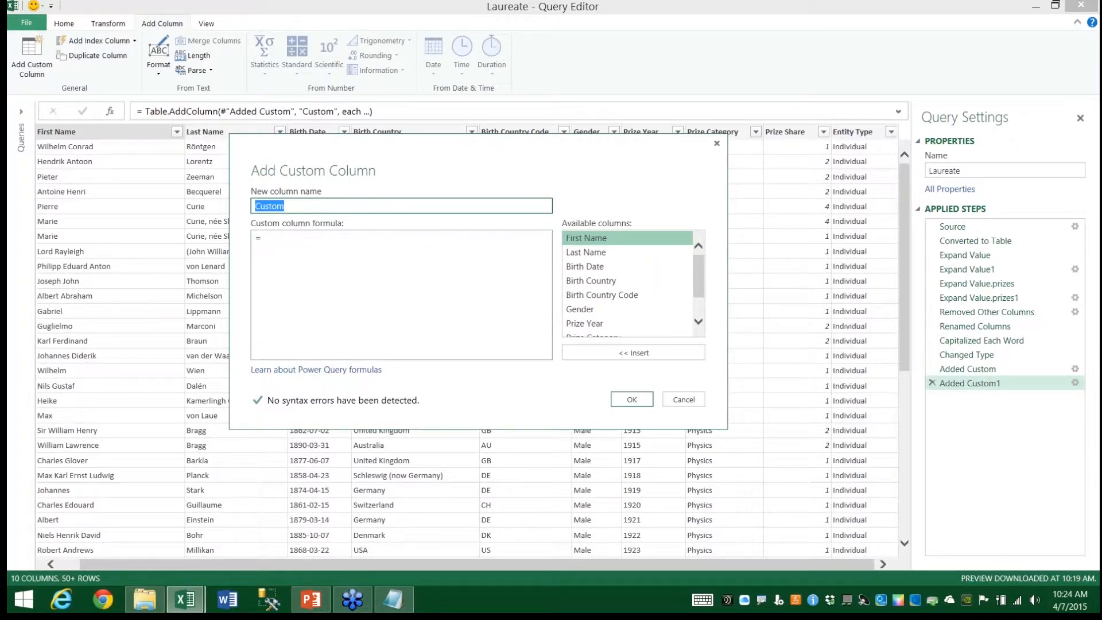
text(Prize Percent Share)
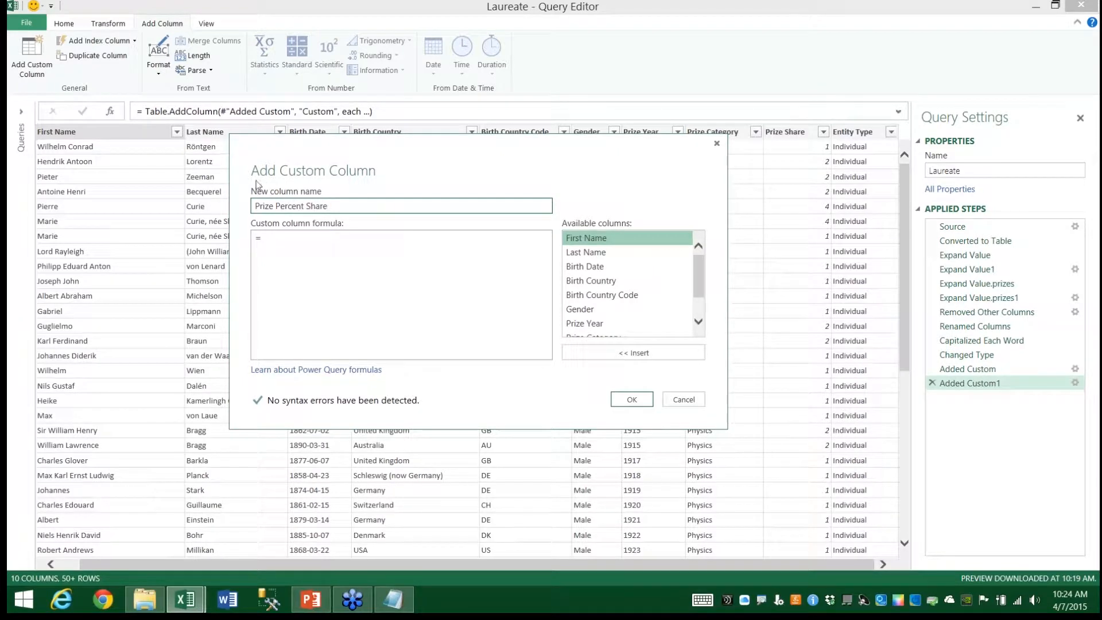
click(296, 239)
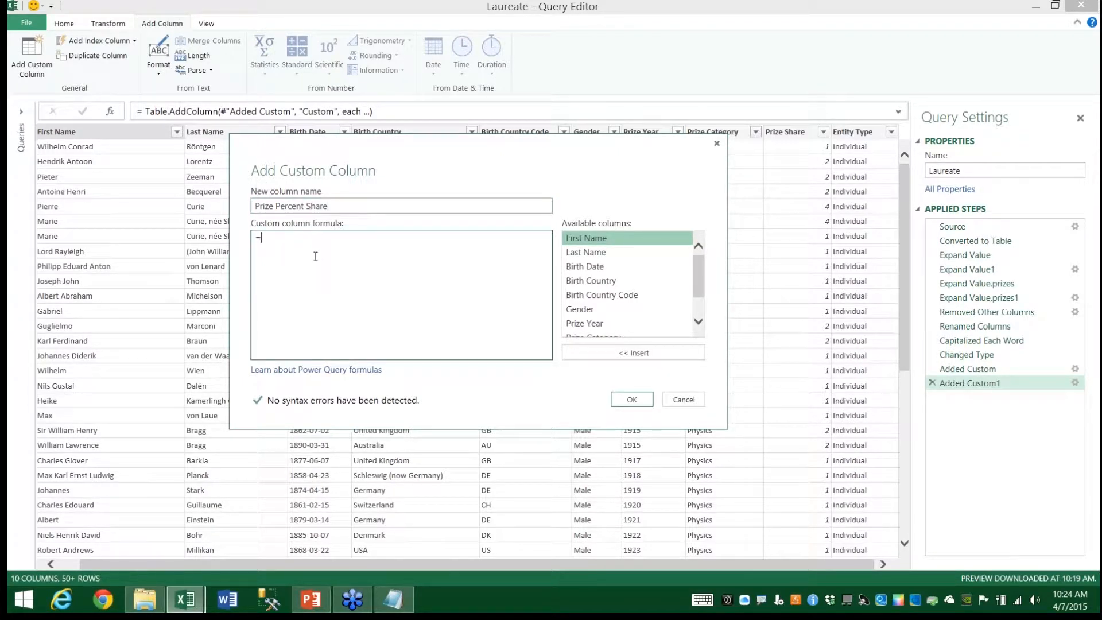
text(1/)
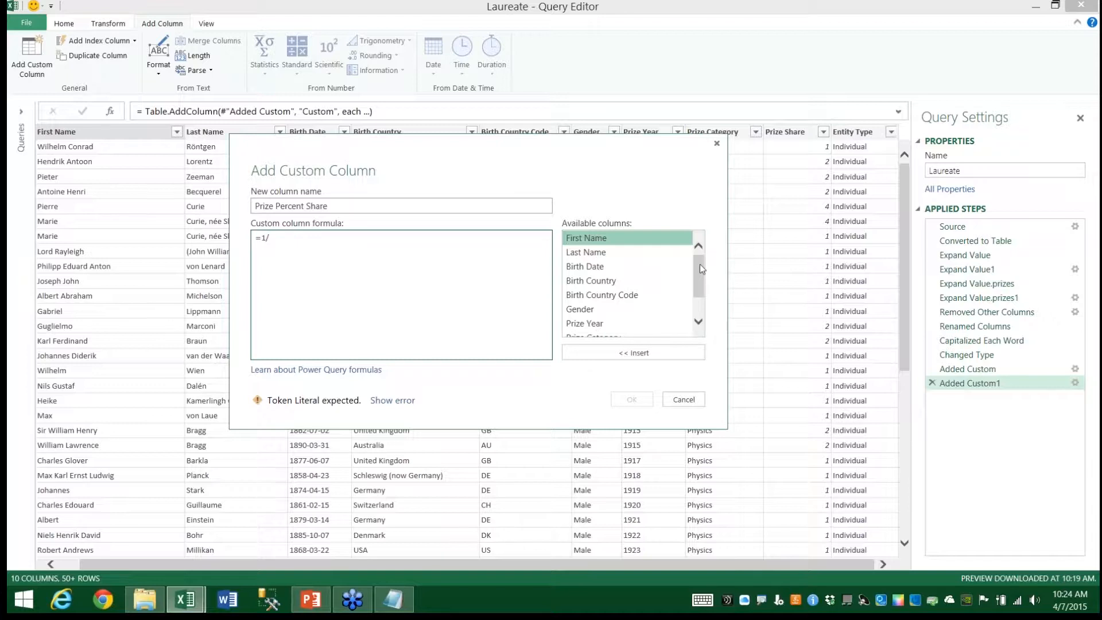
drag(700, 264, 698, 280)
click(600, 316)
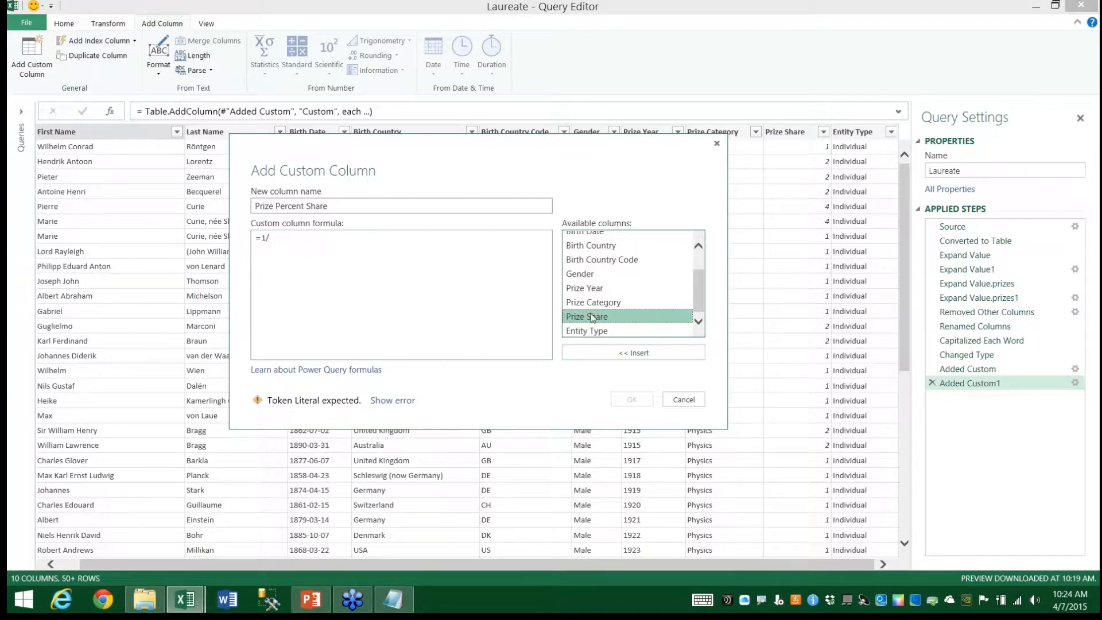
click(609, 353)
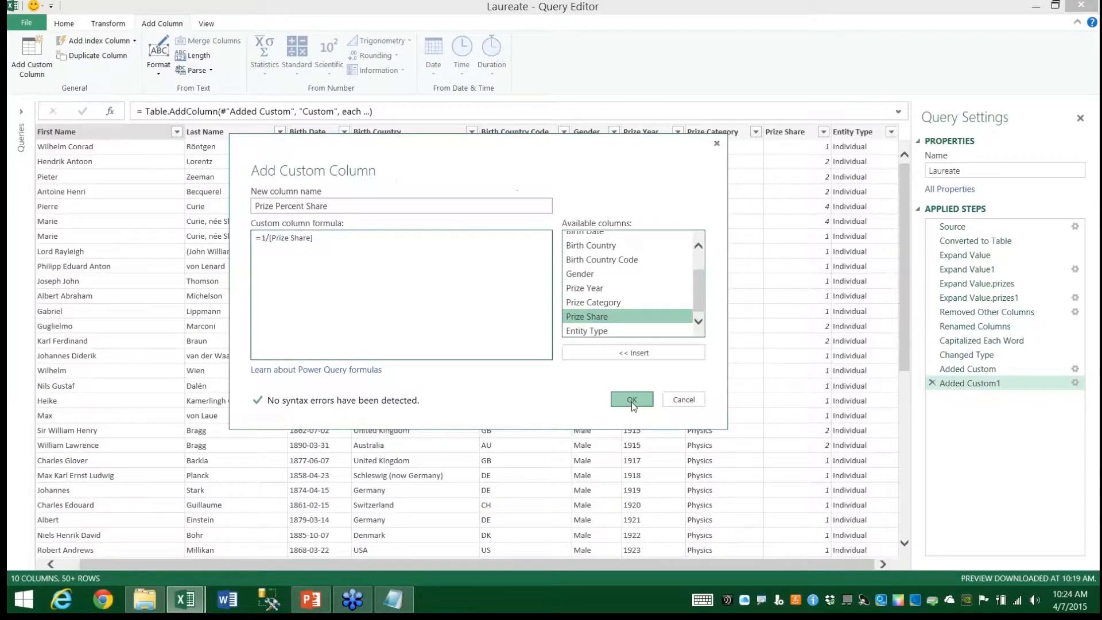
click(1099, 552)
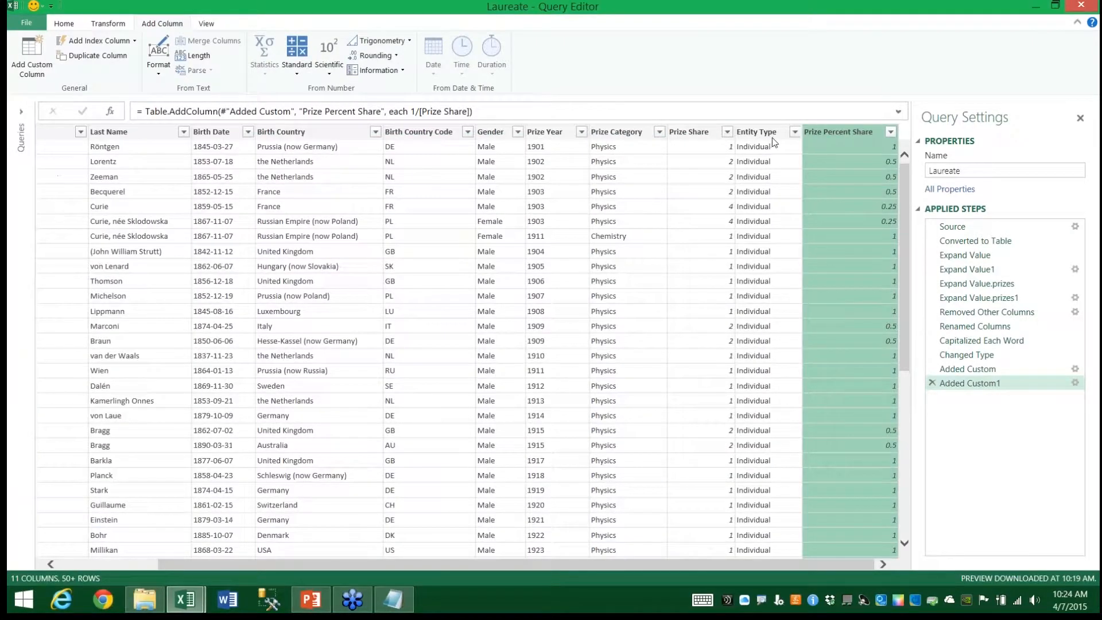
Step: Delete the Added Custom applied step that creates the Entity Type column
click(773, 136)
right_click(772, 136)
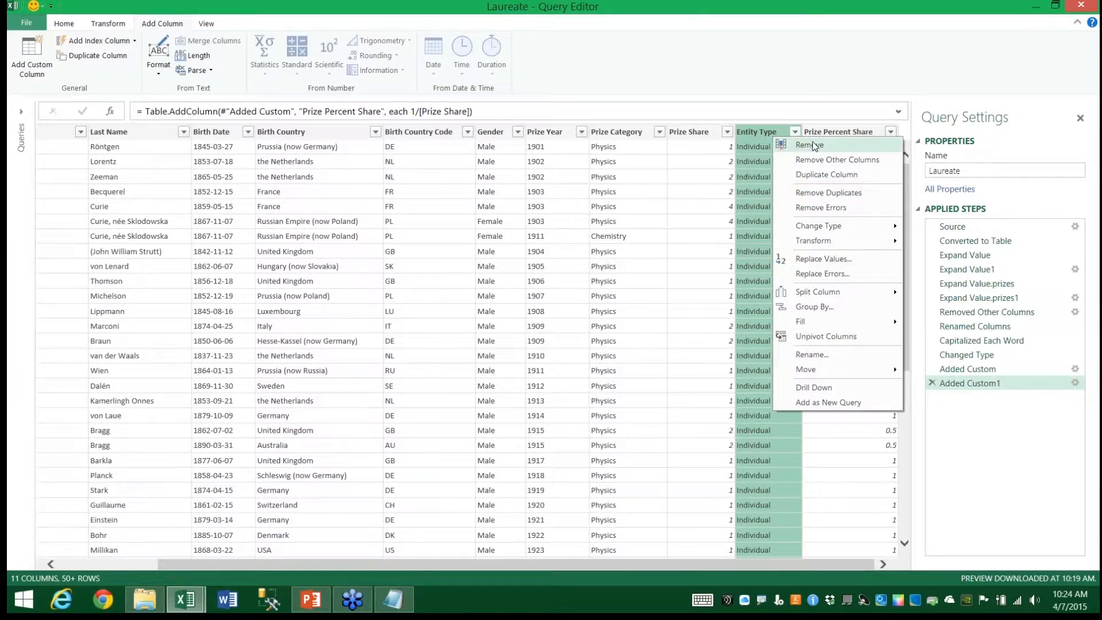
click(936, 371)
click(936, 370)
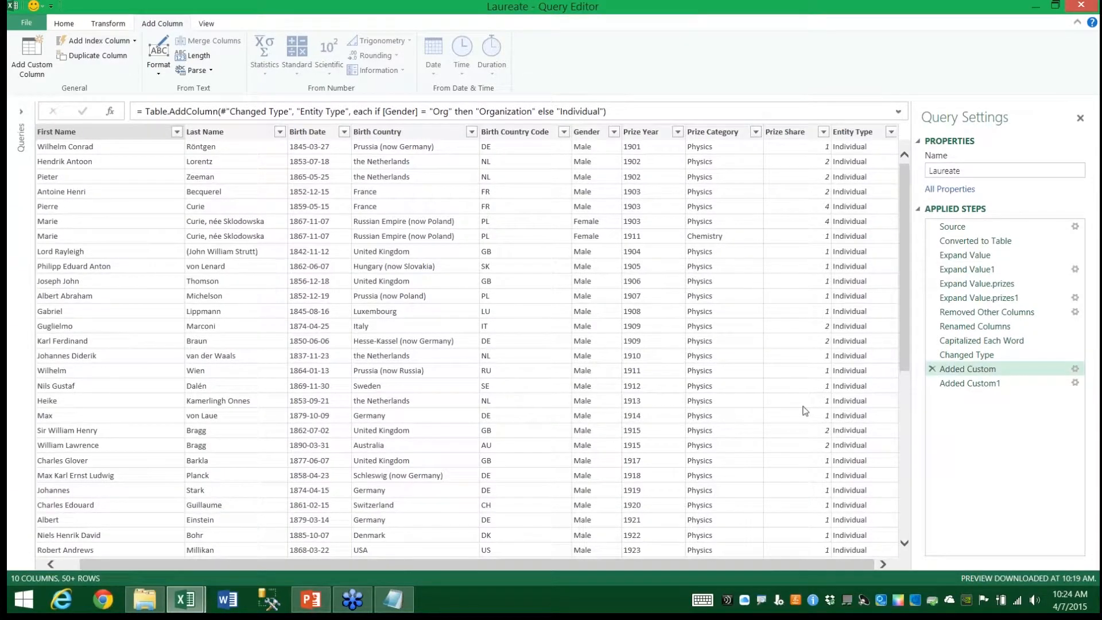
click(932, 368)
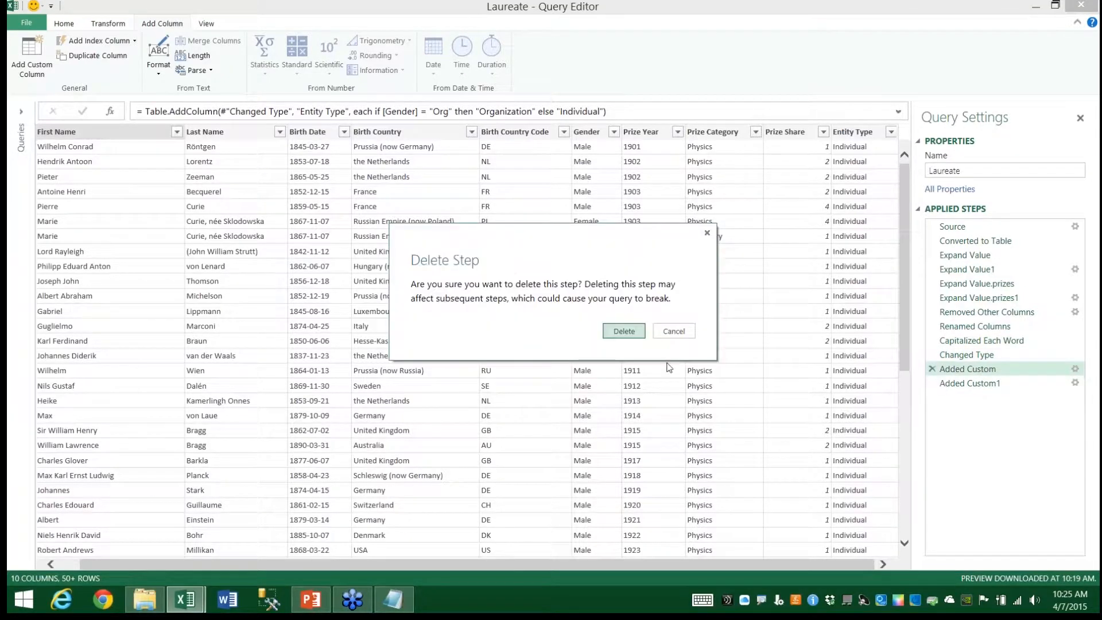
click(624, 333)
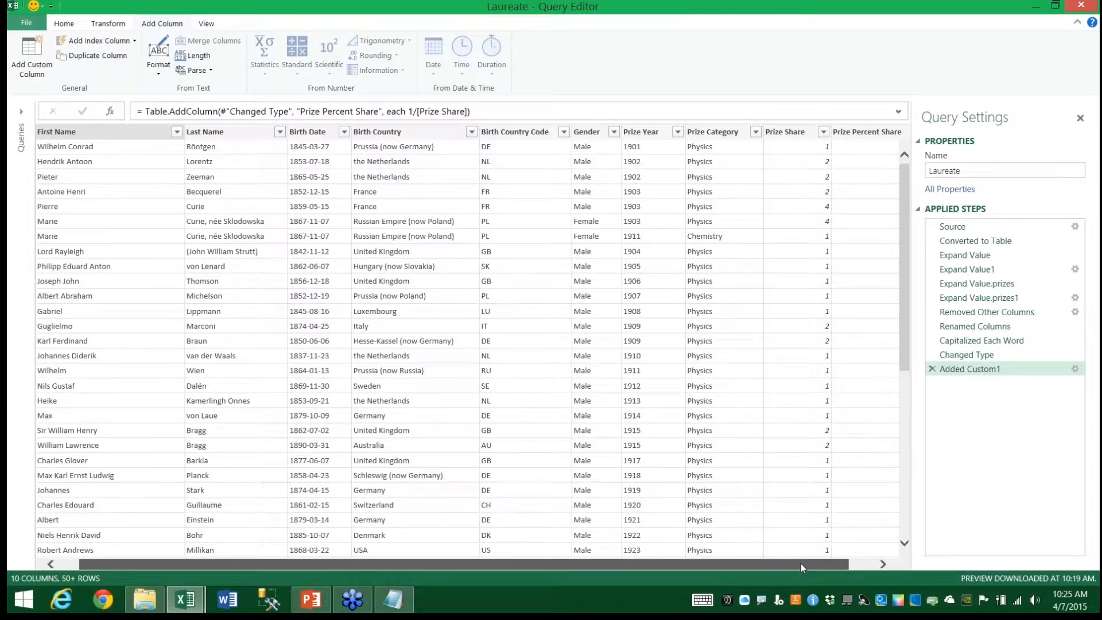
Step: Remove the Prize Share column from the table, keeping Prize Percent Share
drag(800, 562, 832, 563)
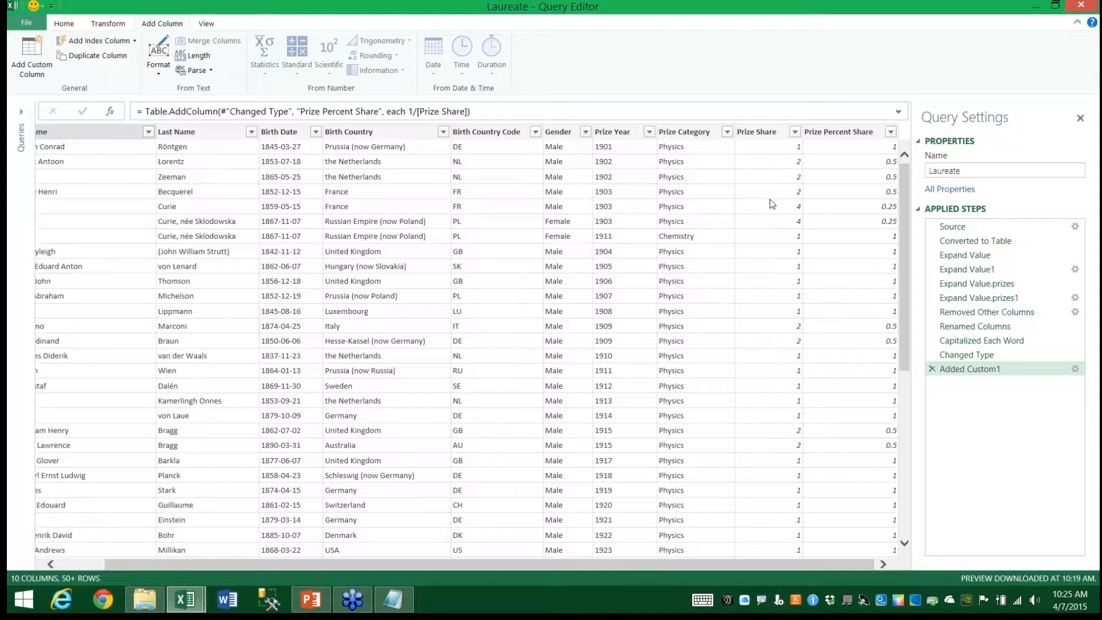
click(757, 132)
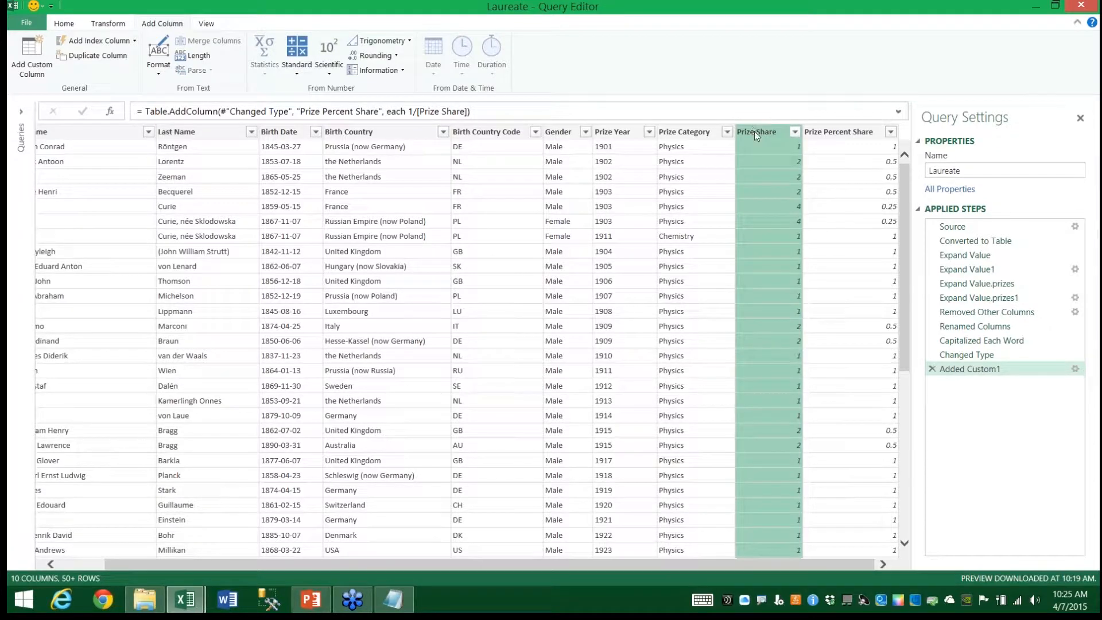
right_click(755, 134)
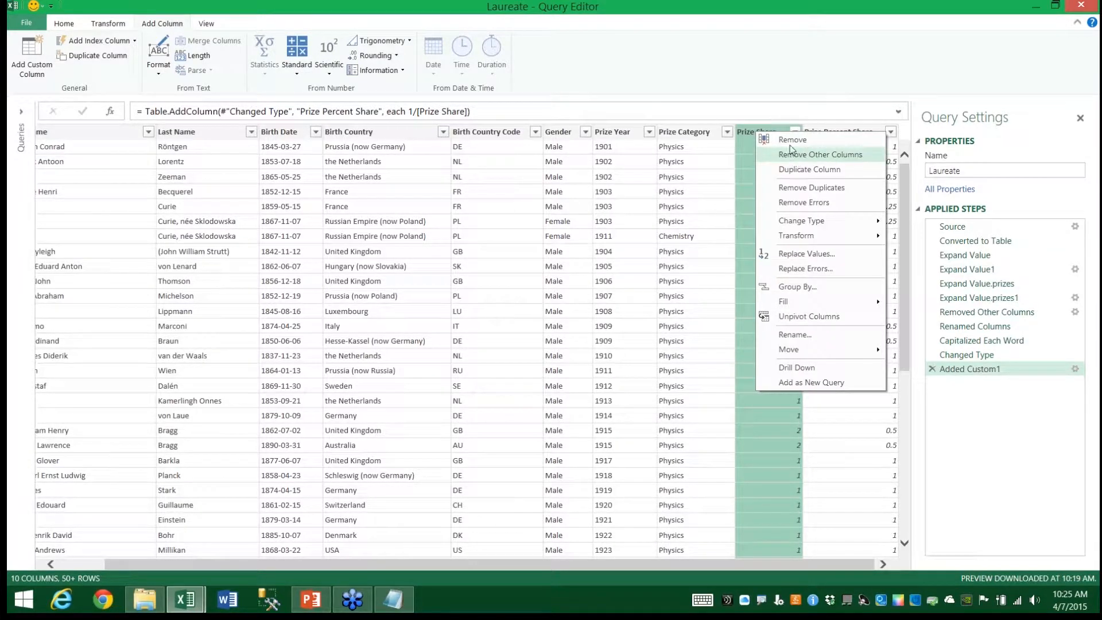
click(790, 141)
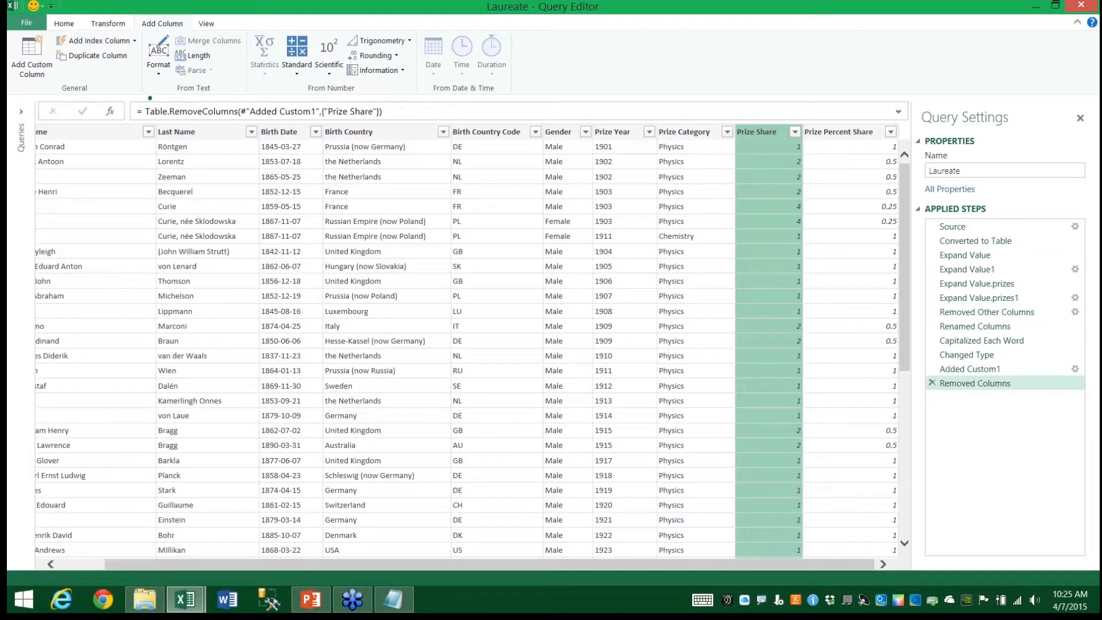
Step: Review the table at the Added Custom1 applied step and return to the Removed Columns step
click(823, 132)
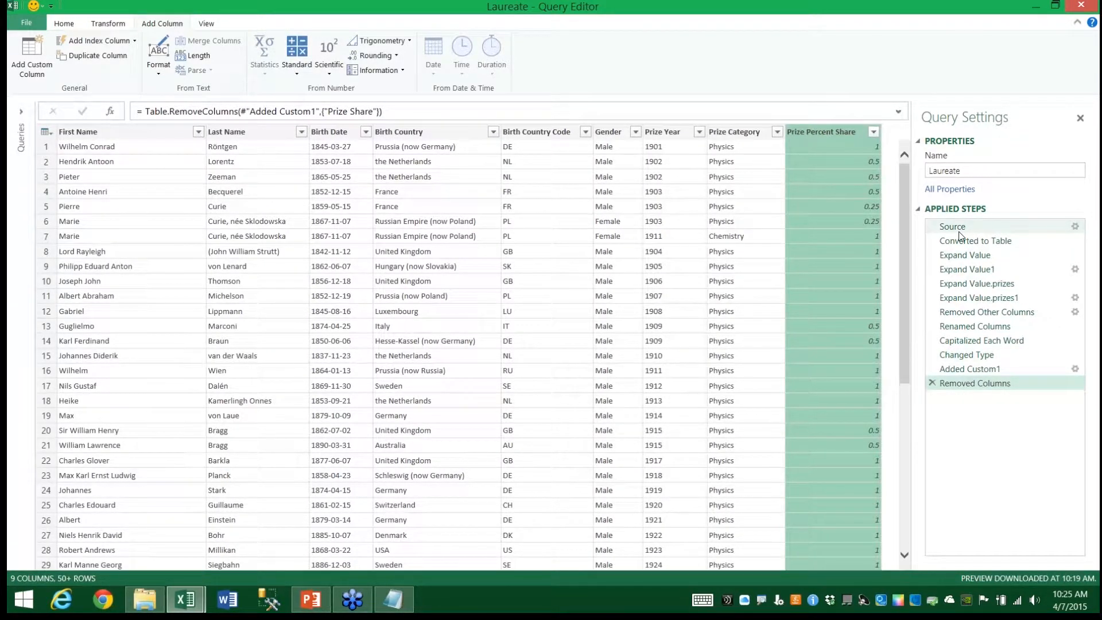
click(986, 370)
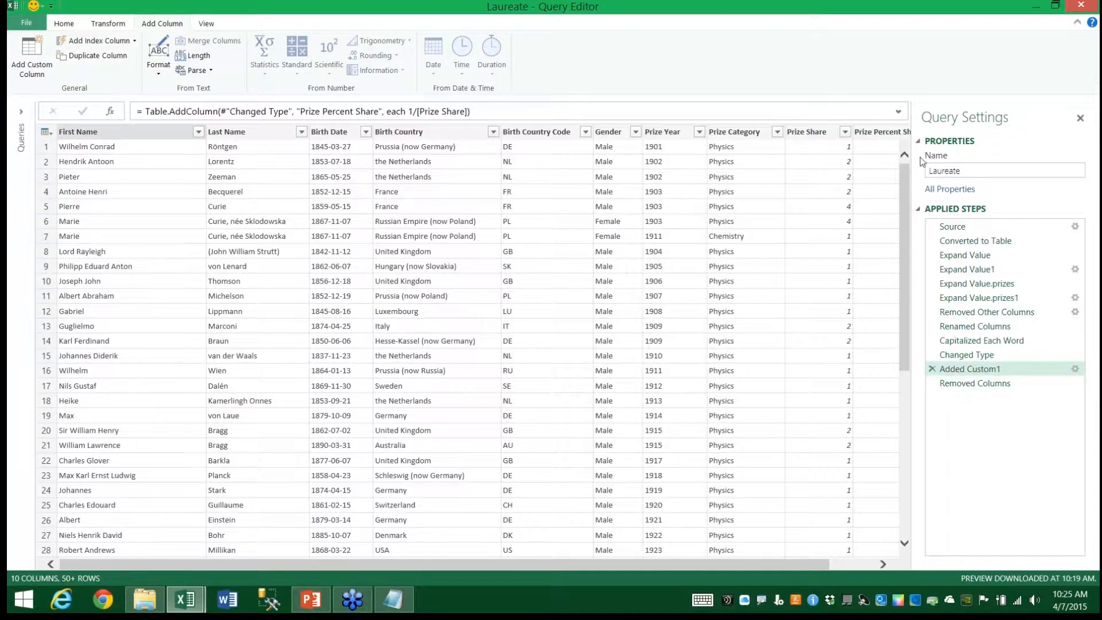
click(965, 385)
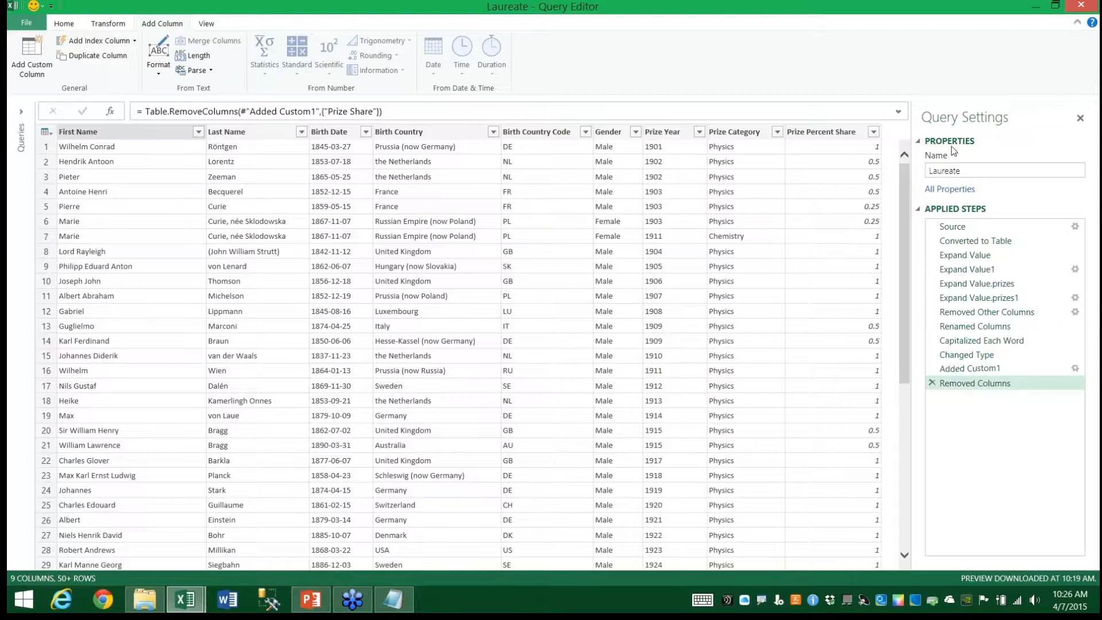
Step: Set the data type of the Prize Percent Share column to Decimal Number
click(822, 133)
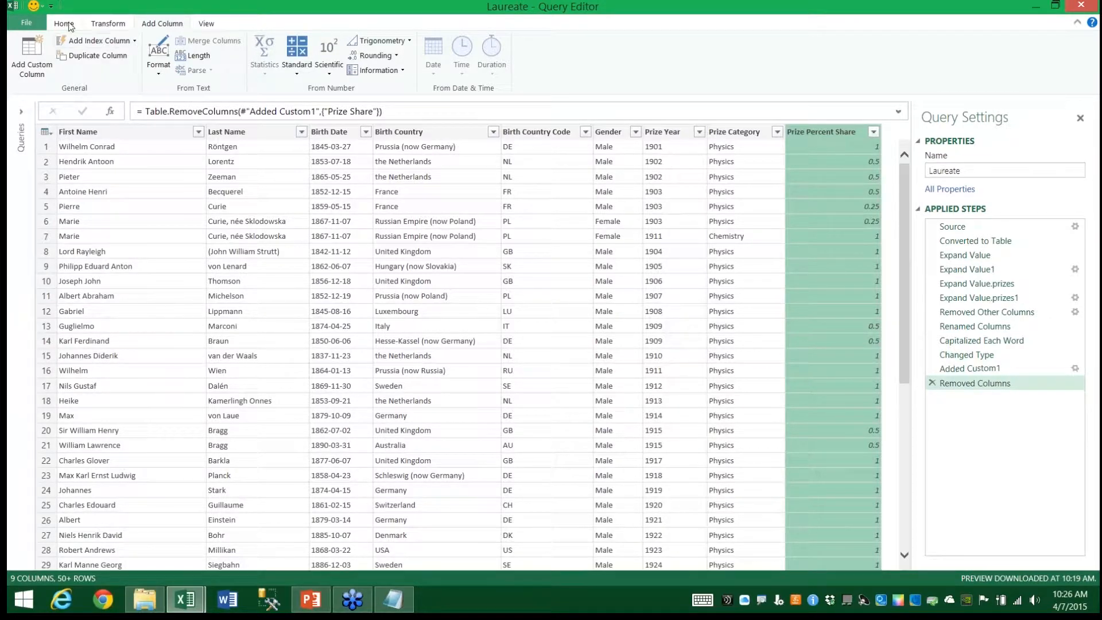
click(106, 24)
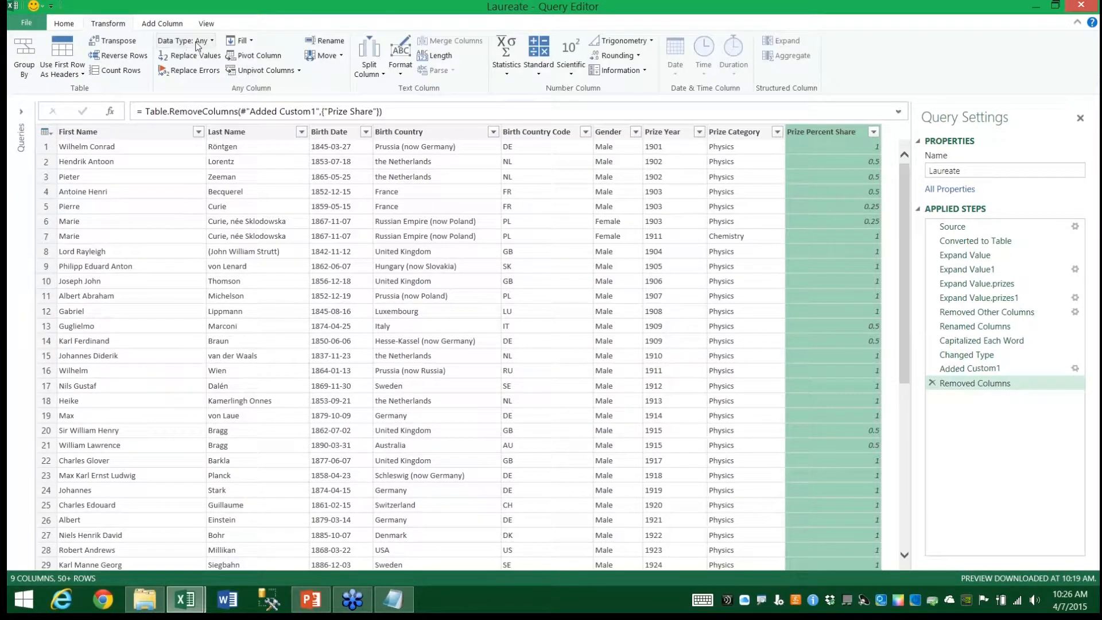
click(198, 43)
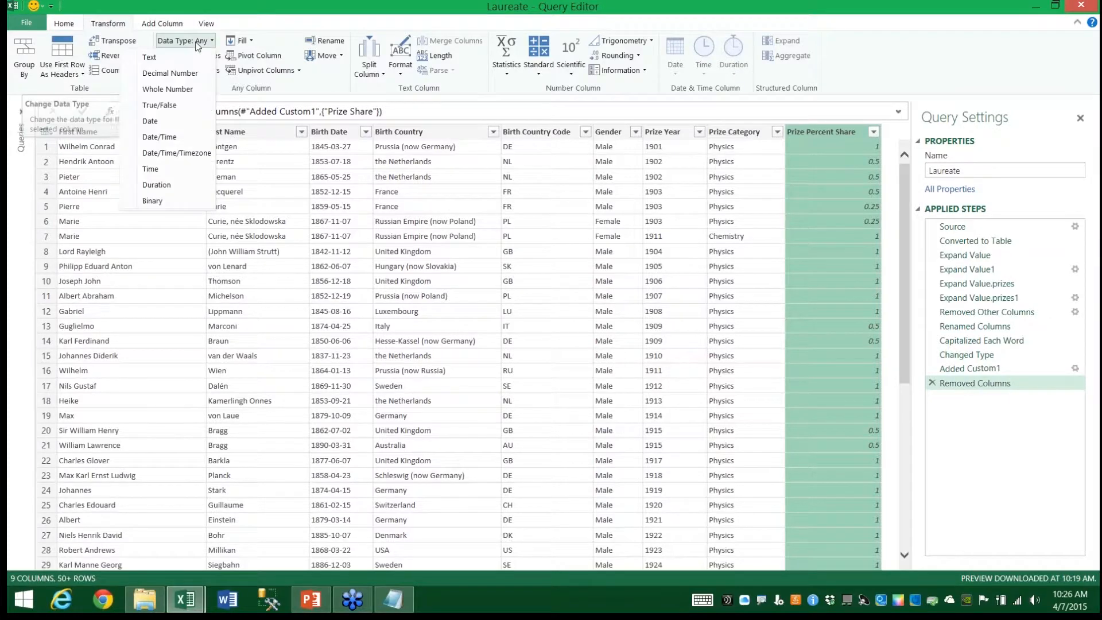
click(169, 74)
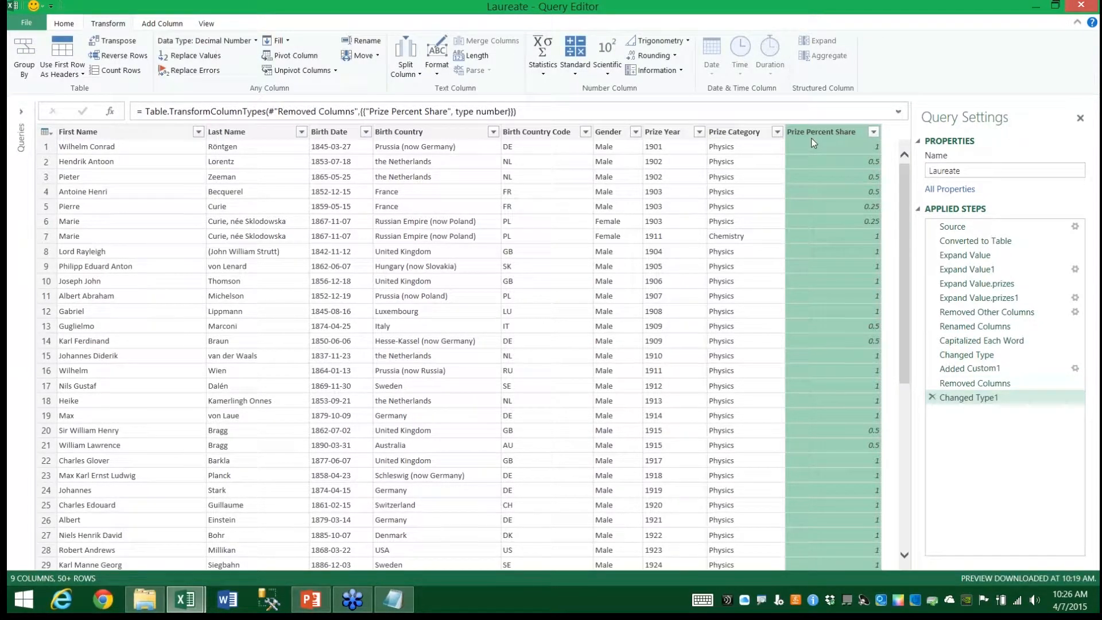
Step: Merge the First Name and Last Name columns in place with a Space separator, naming the merged column Full Name
click(732, 133)
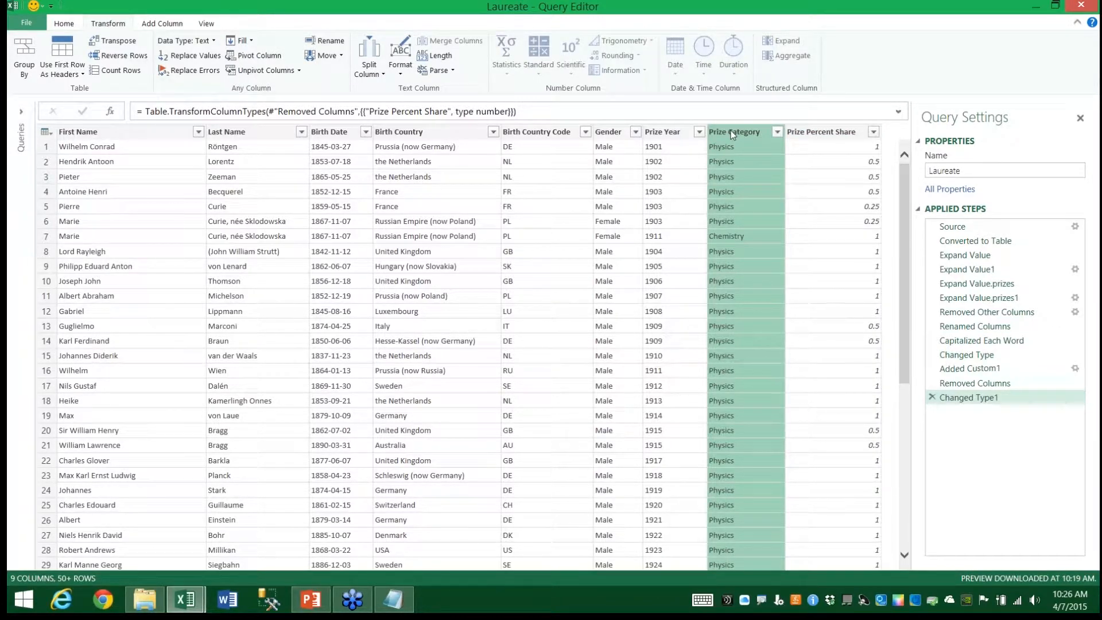
click(114, 133)
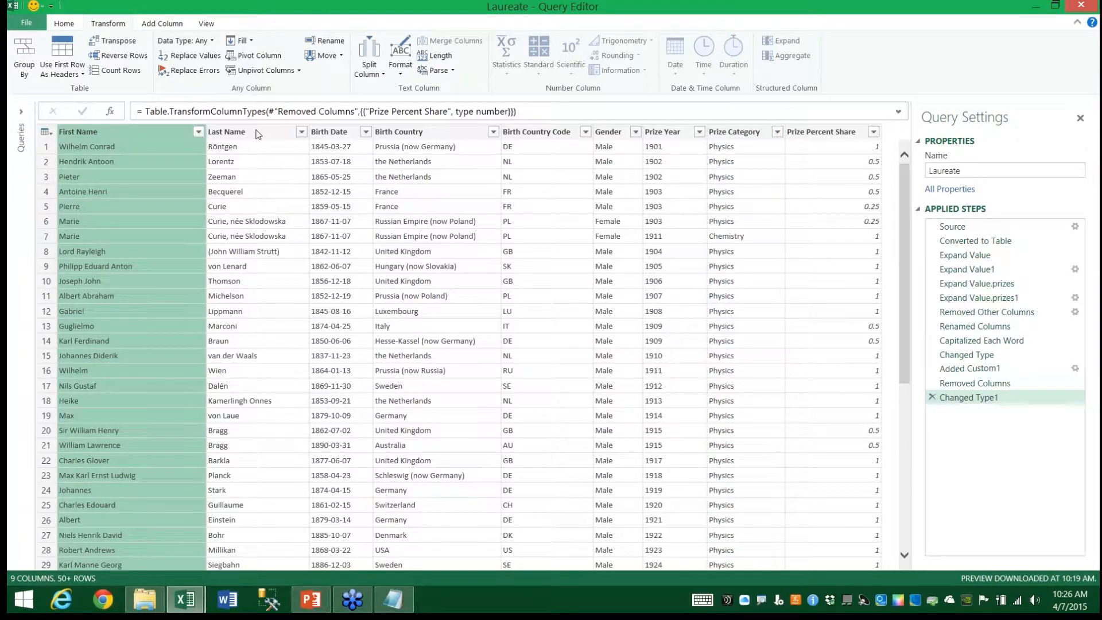
click(259, 135)
click(134, 133)
ctrl+click(264, 135)
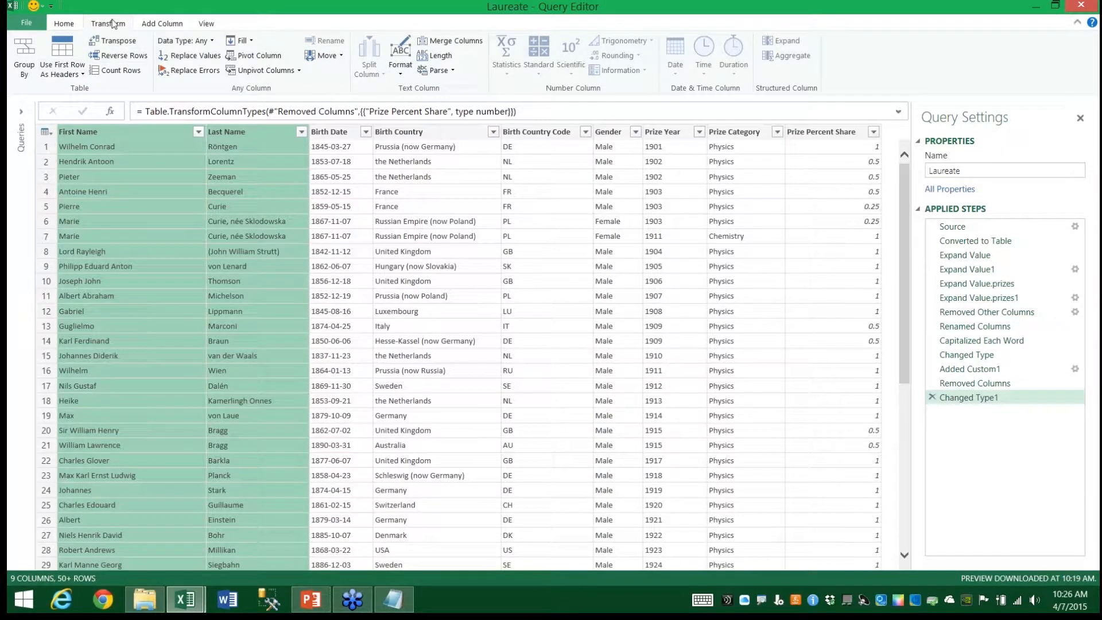
click(463, 46)
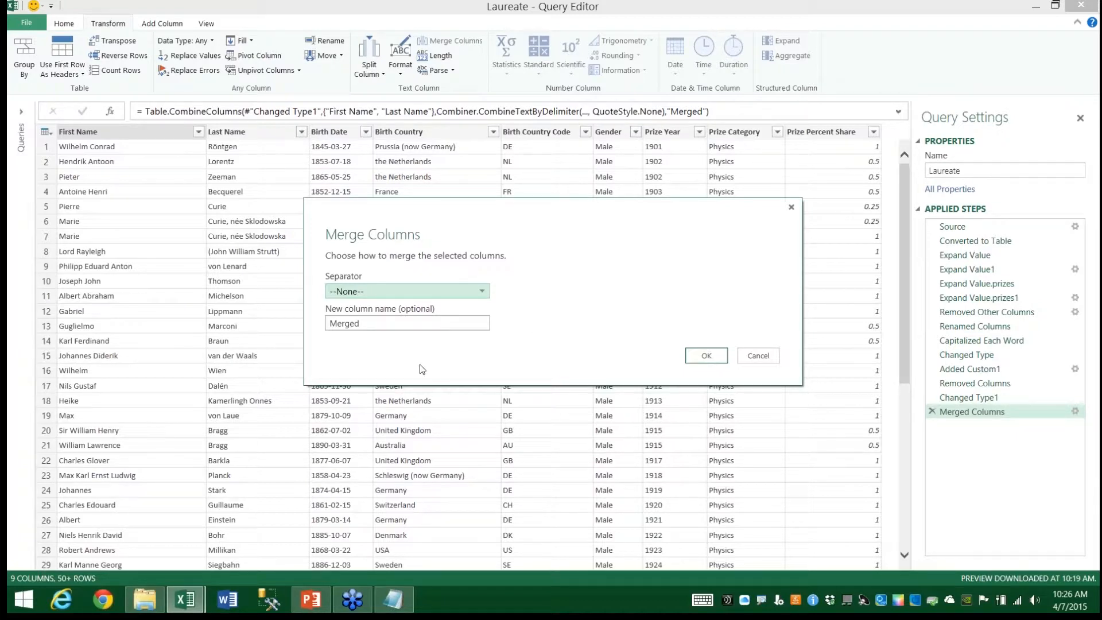
click(483, 294)
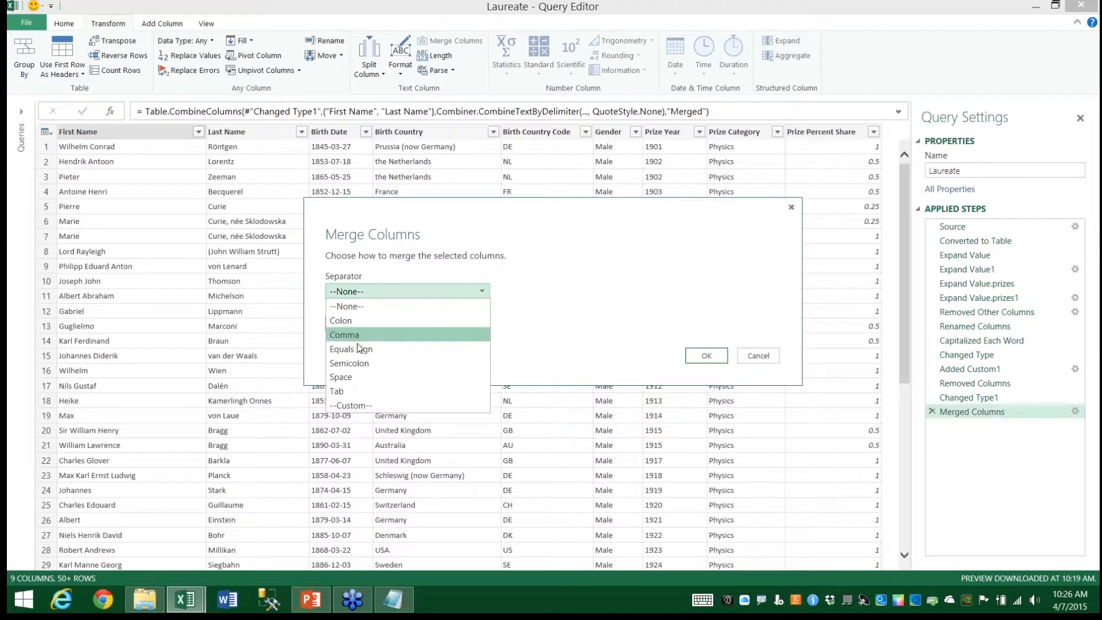
click(351, 378)
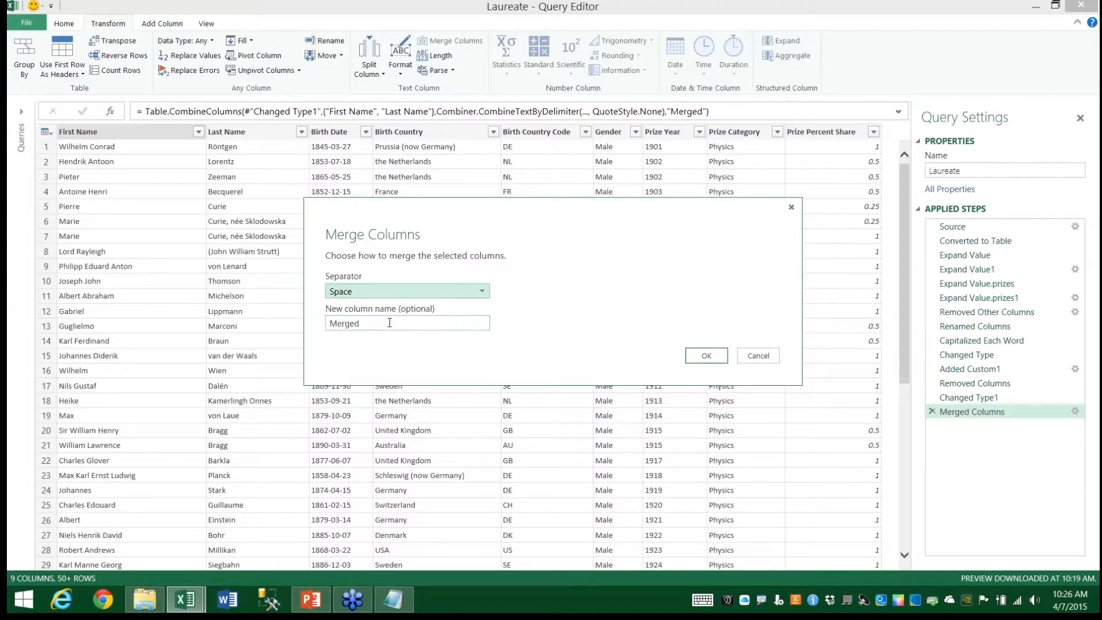
drag(389, 322, 312, 325)
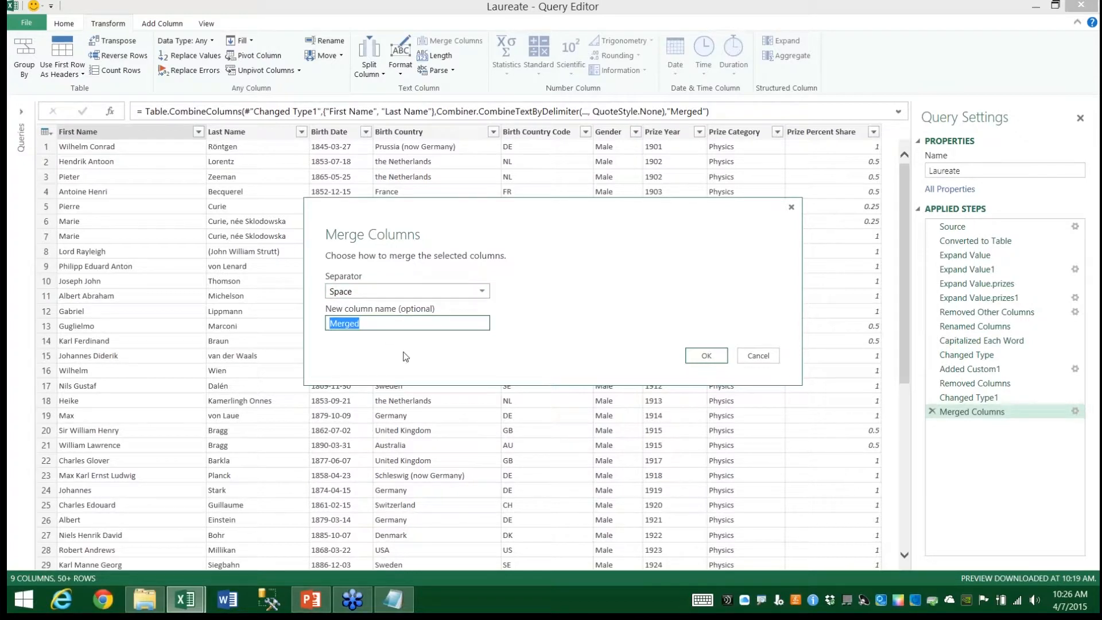
text(Full Name)
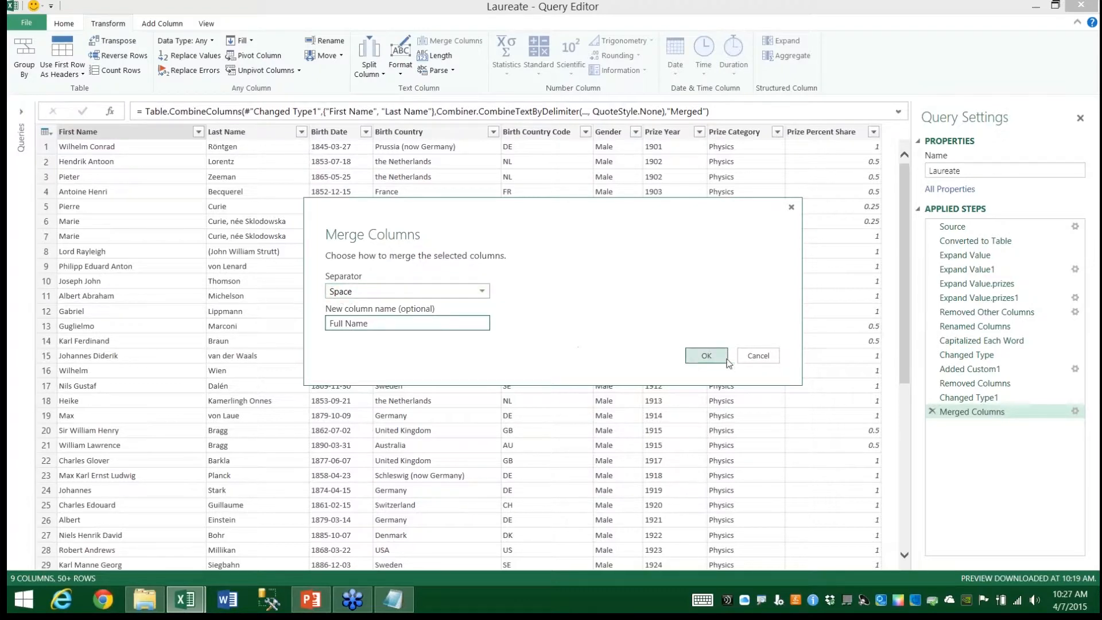
click(707, 356)
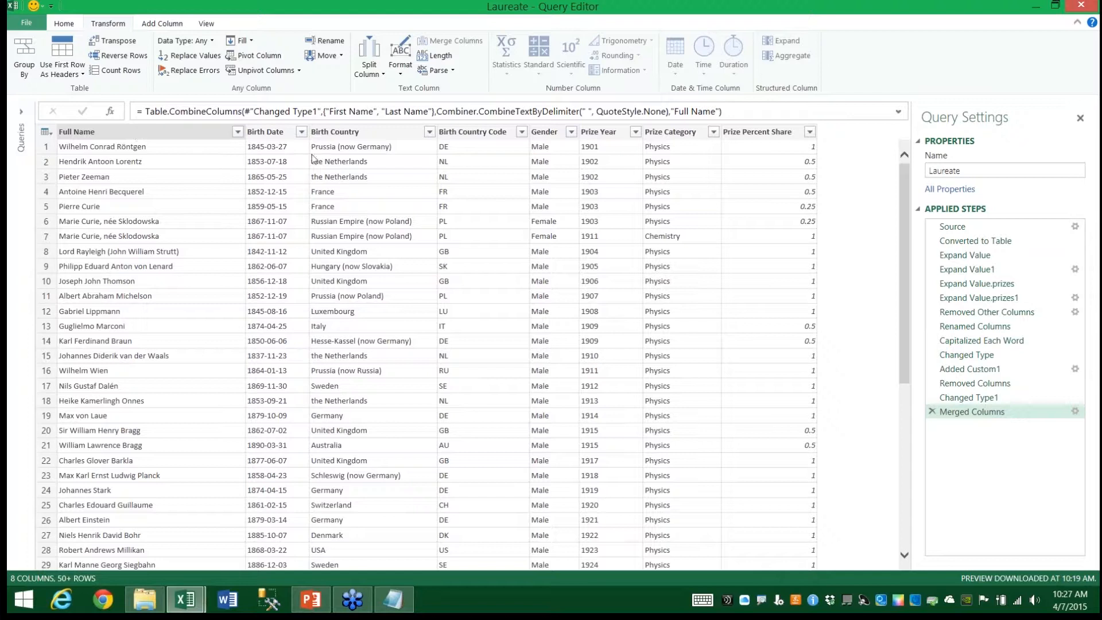
Step: Delete the Merged Columns applied step to restore the separate First Name and Last Name columns
click(930, 410)
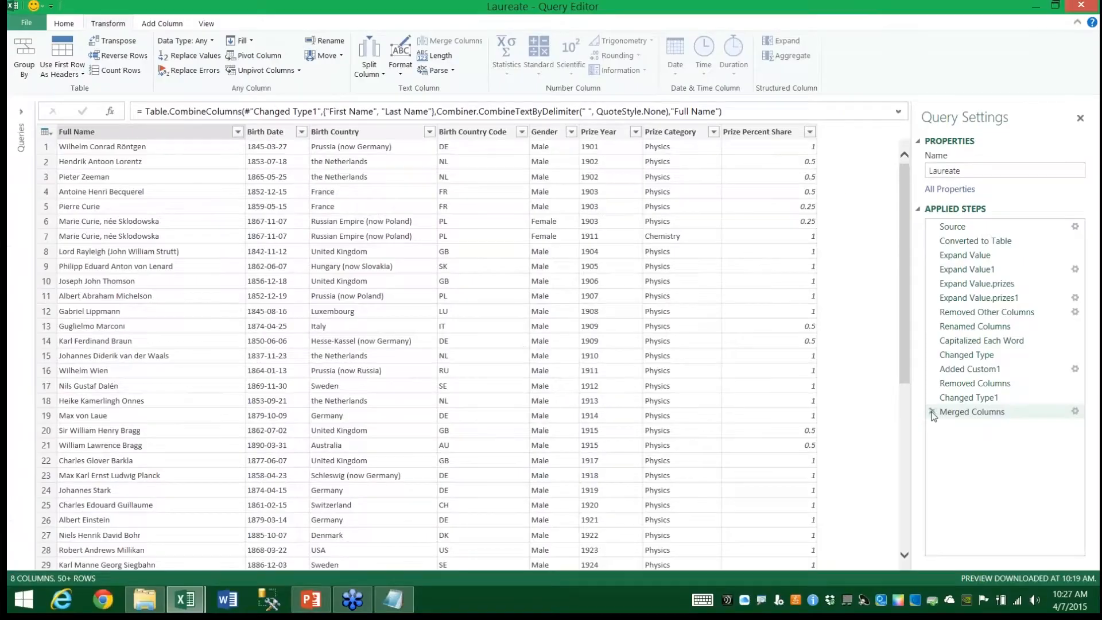
click(763, 343)
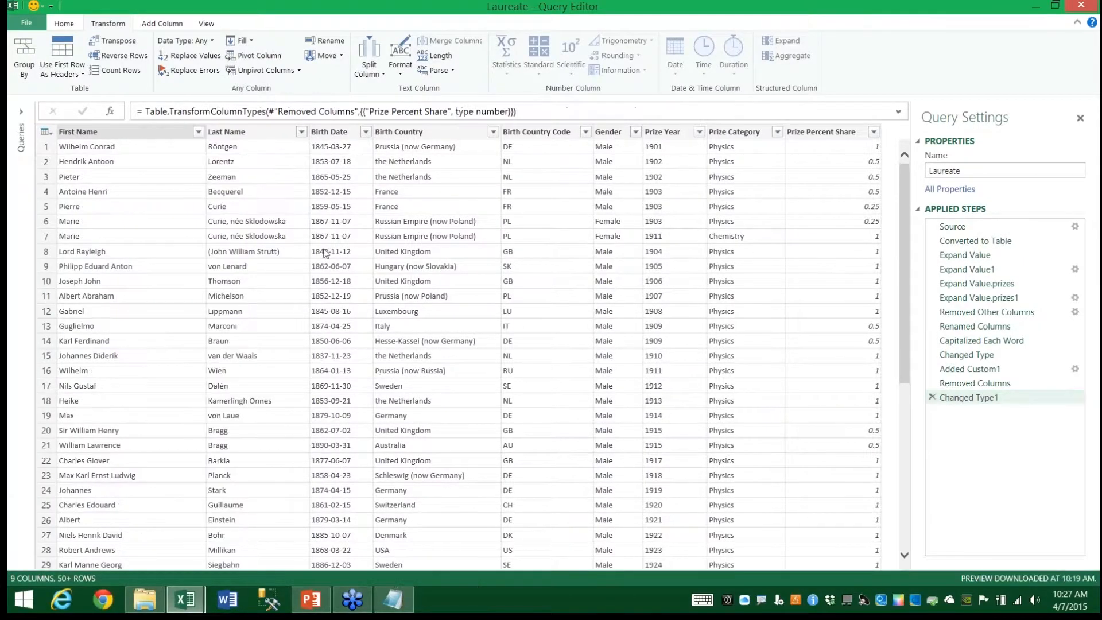
Step: Add a new merged column named Full Name from First Name and Last Name with a Space separator, keeping both source columns
click(156, 128)
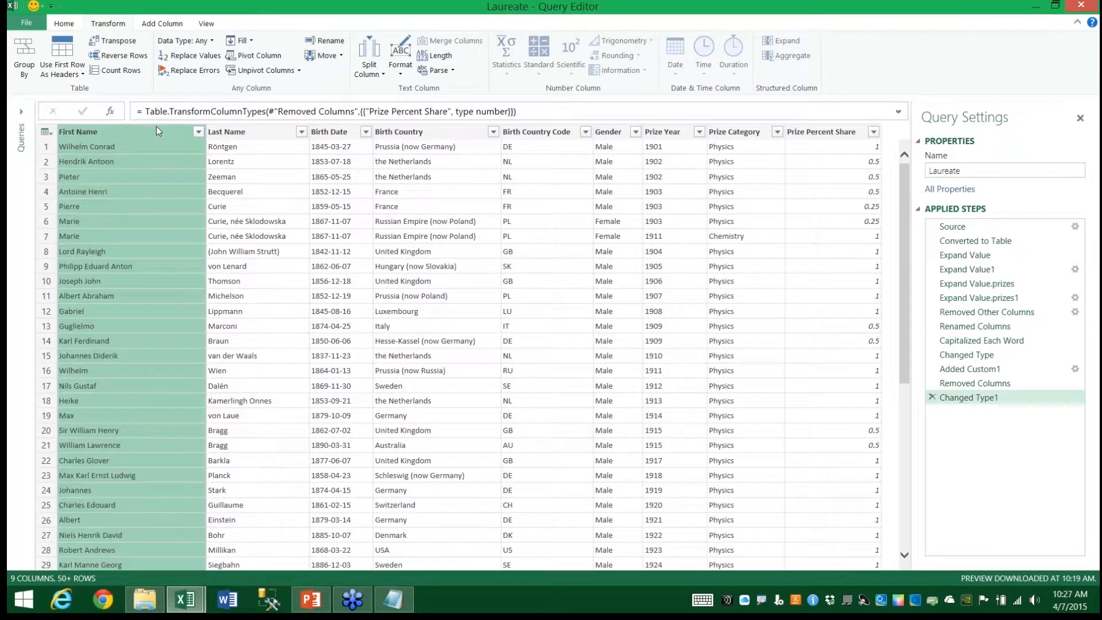
ctrl+click(245, 132)
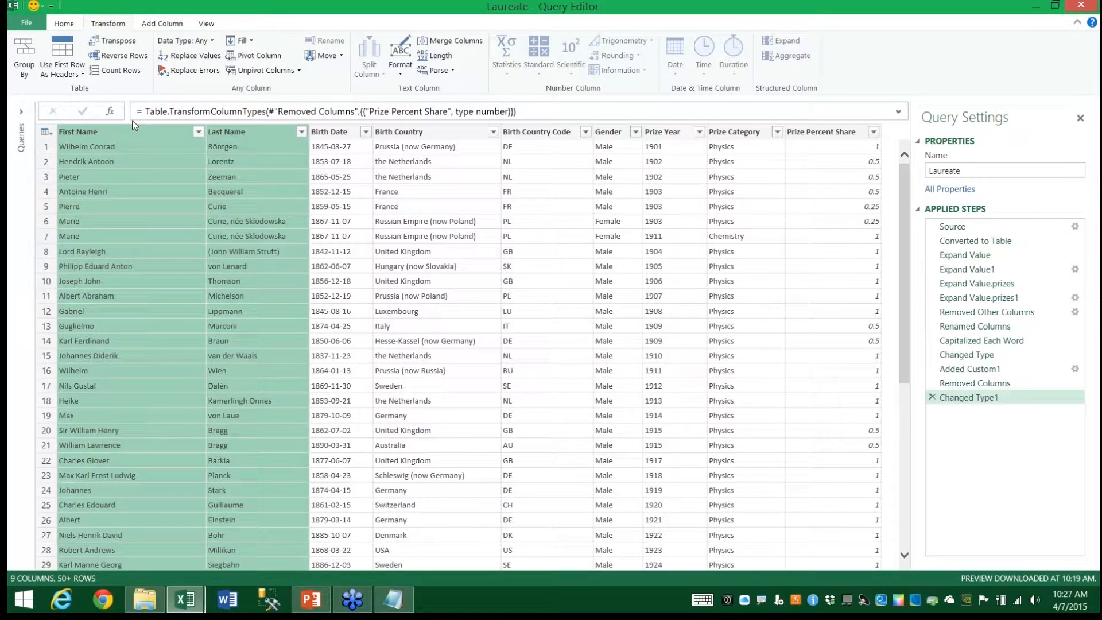
click(164, 25)
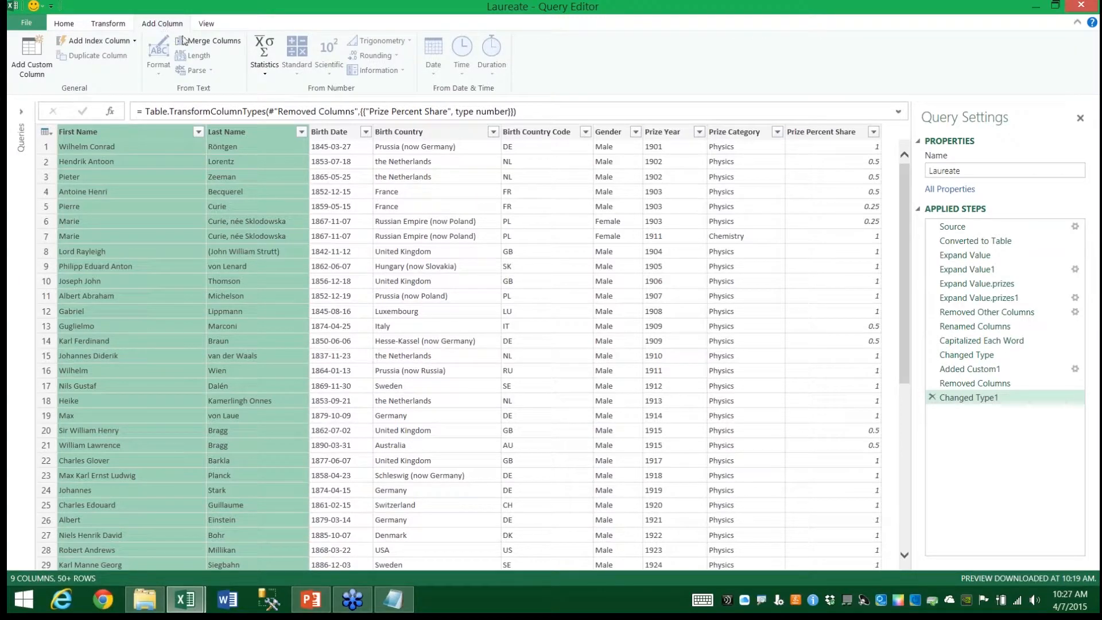
click(208, 42)
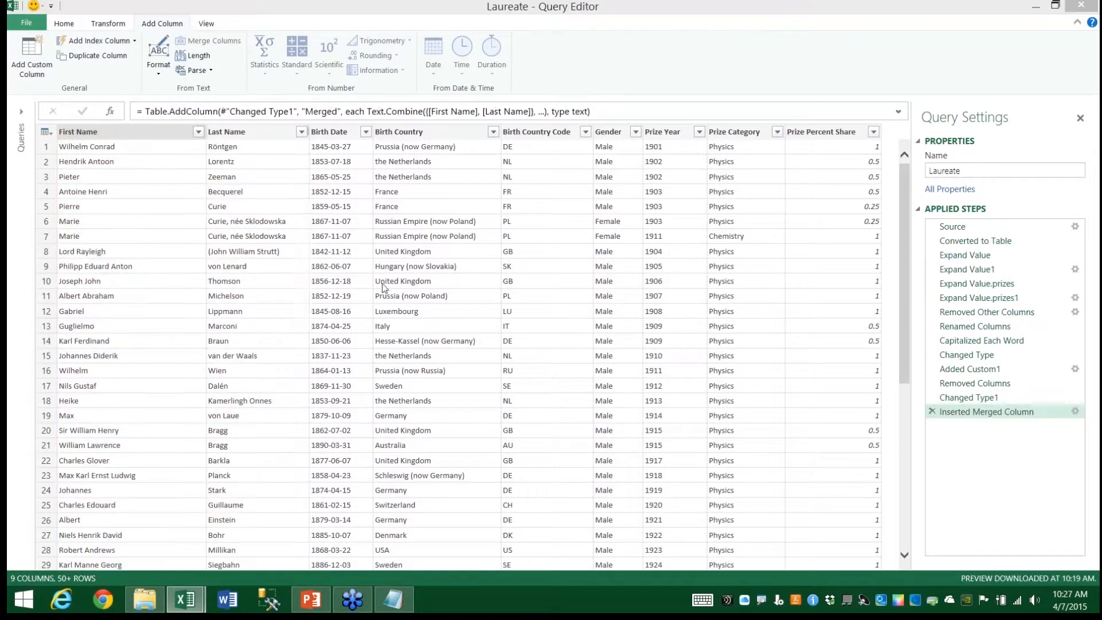
click(374, 291)
click(374, 376)
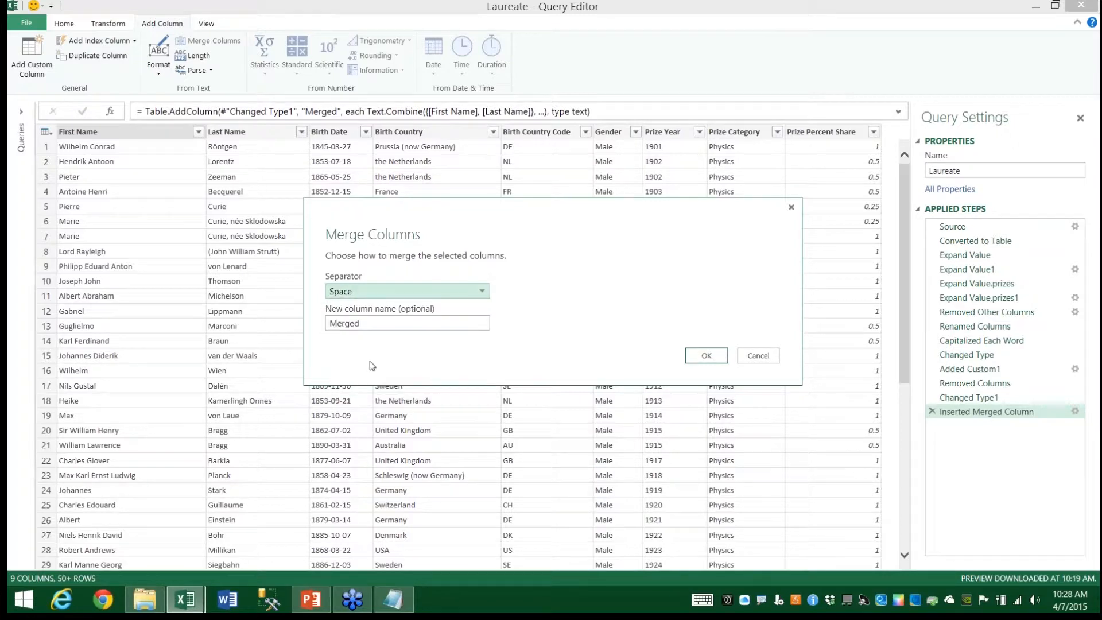
double_click(385, 322)
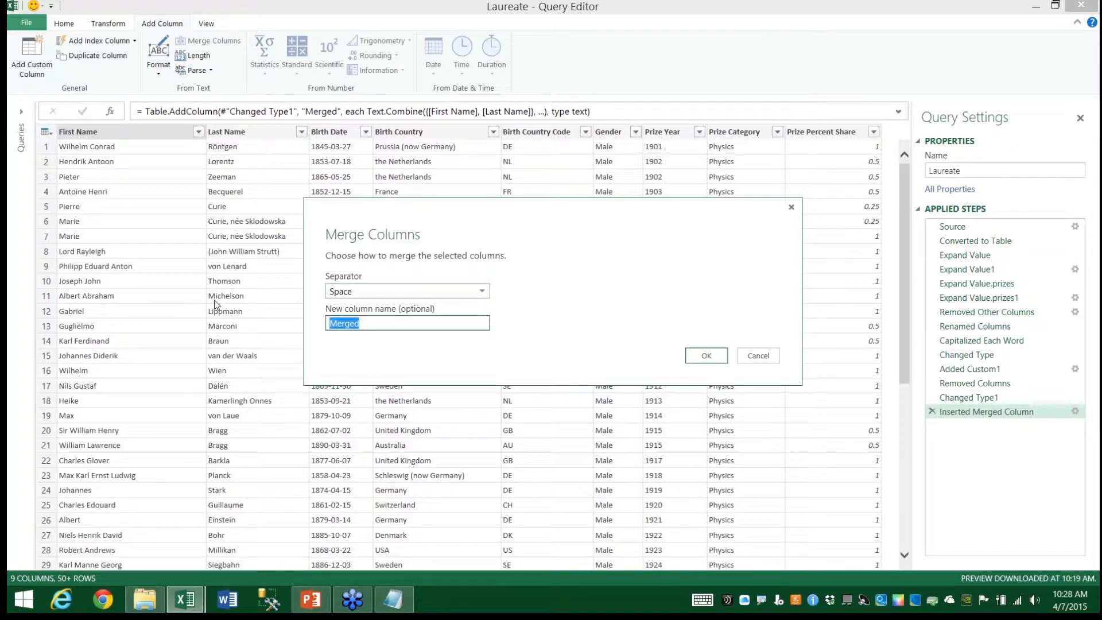
text(Full Name)
click(705, 355)
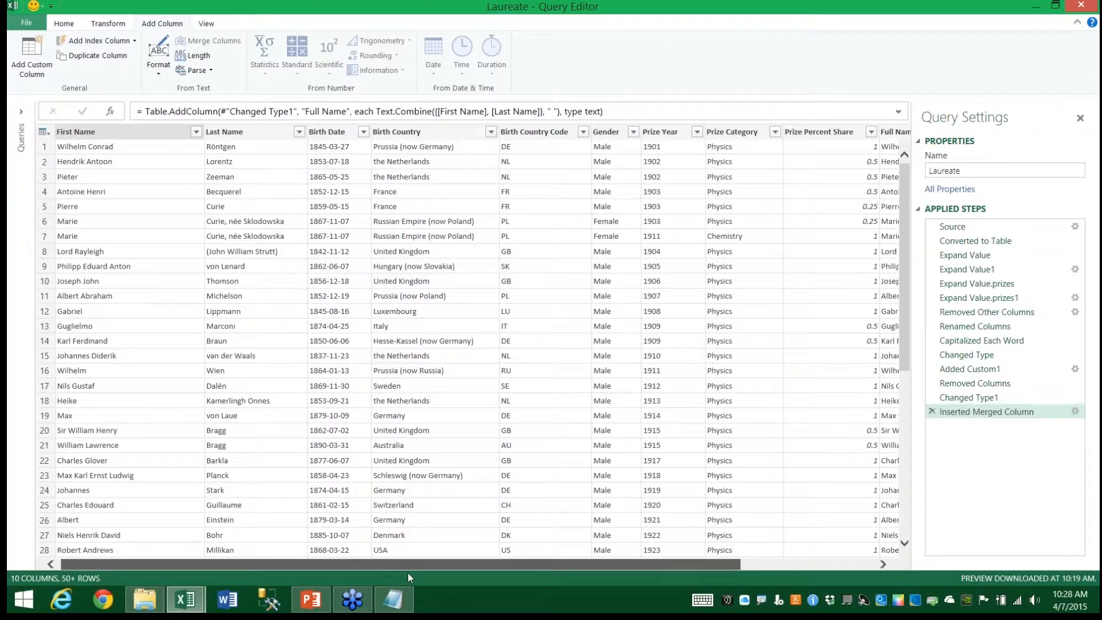
Step: Move the Full Name column to the beginning of the table and reposition it between Last Name and Birth Date
drag(407, 567, 543, 567)
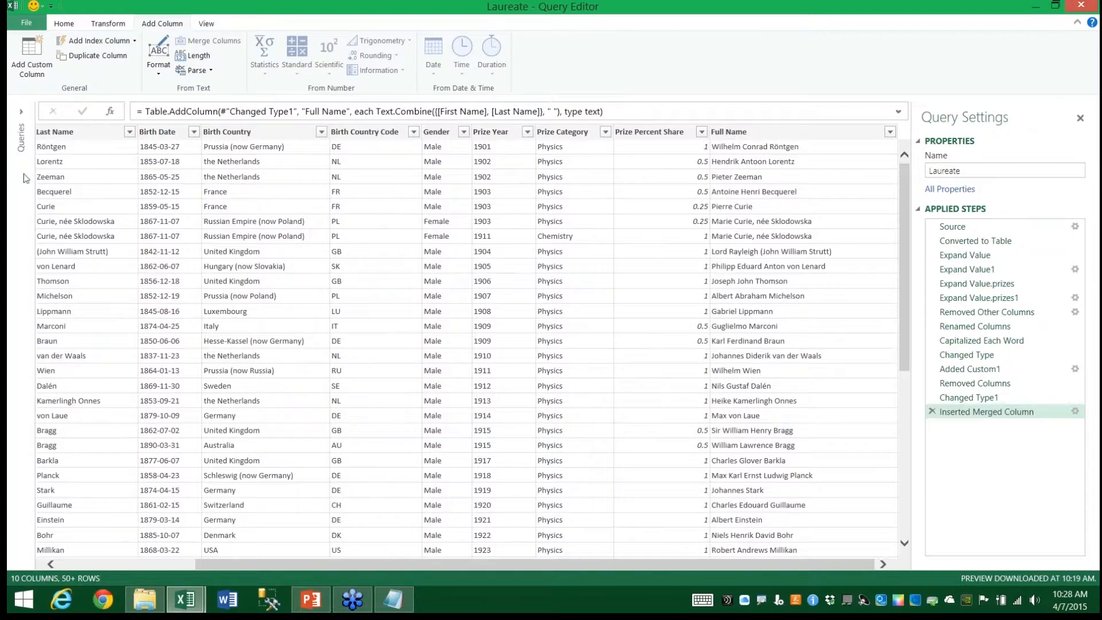
right_click(811, 137)
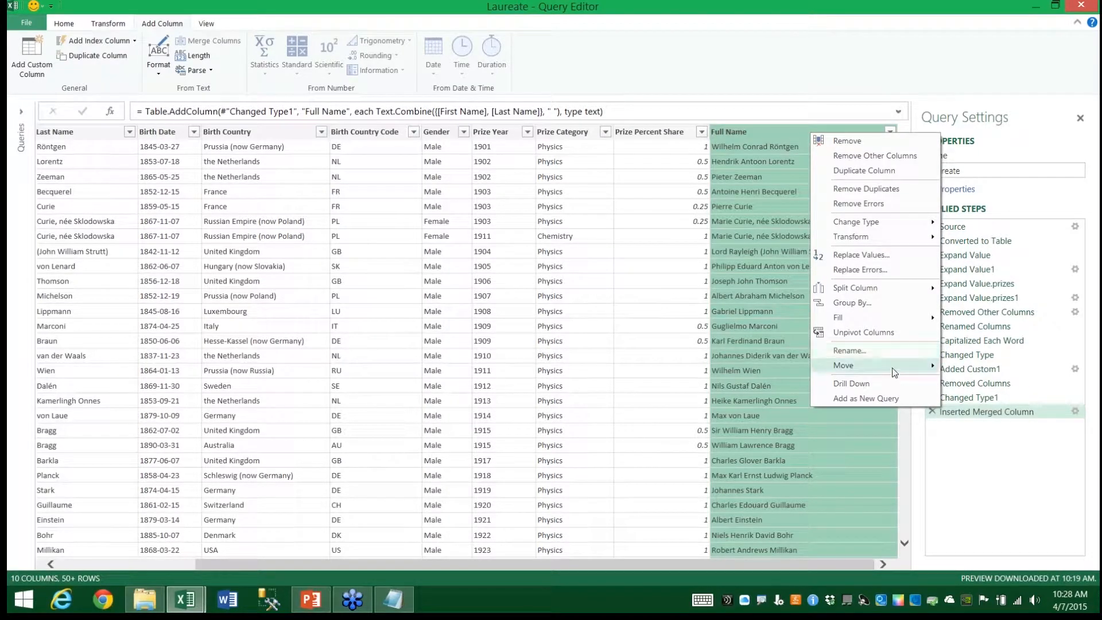
mouse_move(894, 372)
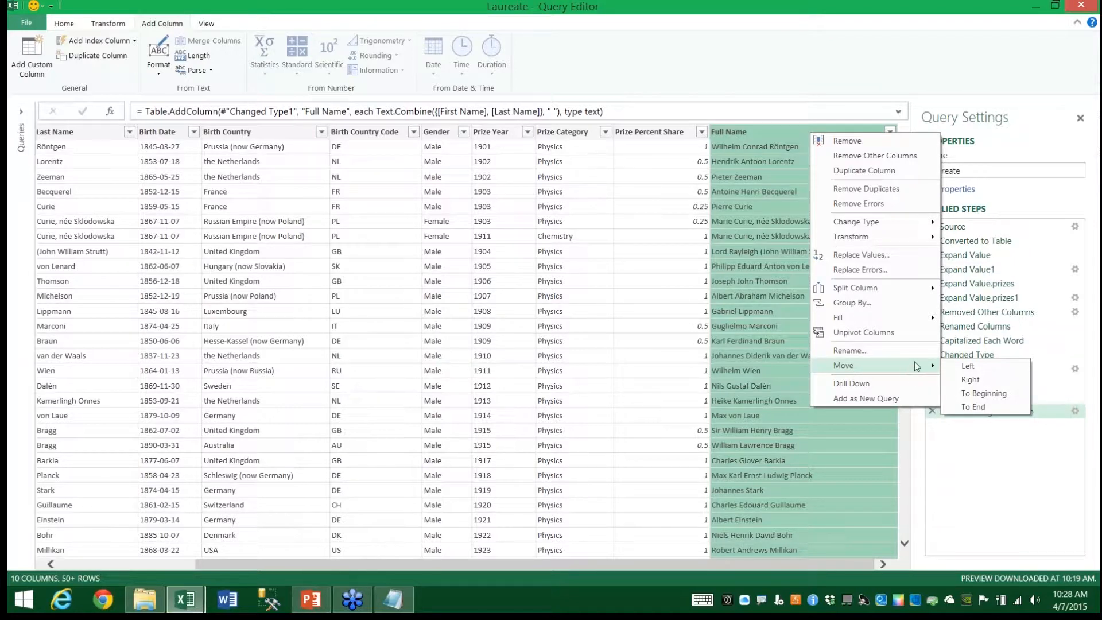
click(982, 394)
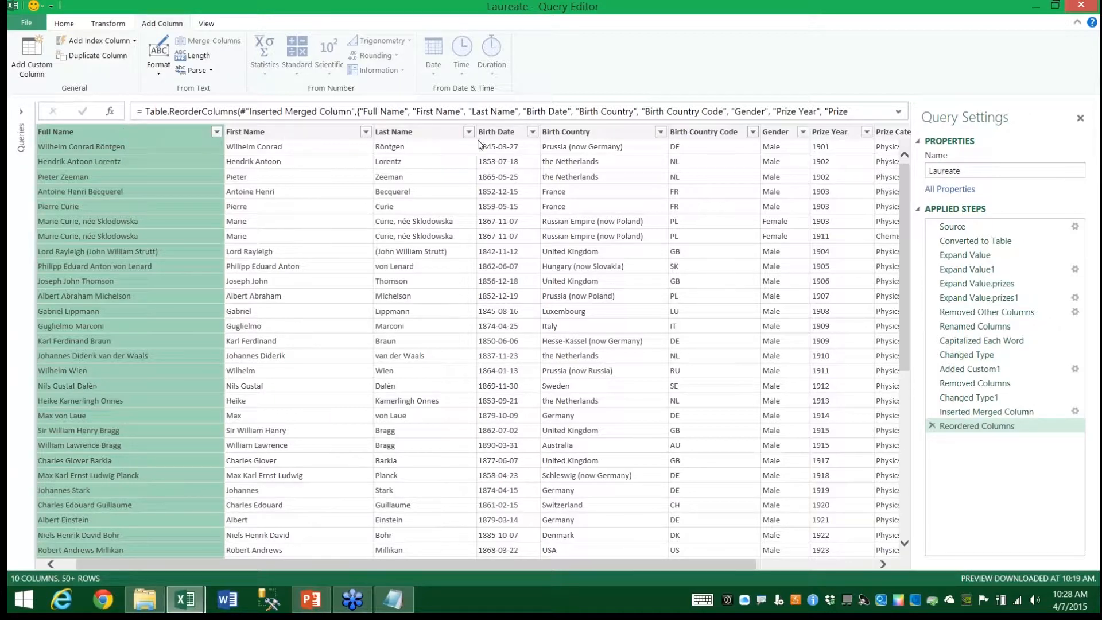
drag(126, 132, 482, 158)
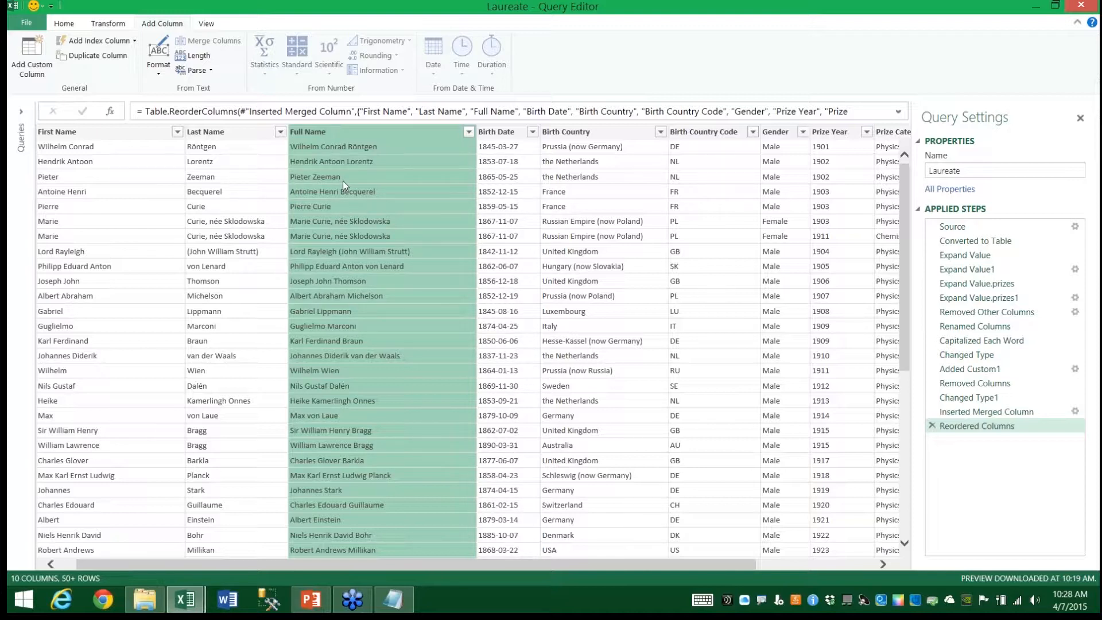
Step: Set the data type of the Birth Date column to Date
click(505, 132)
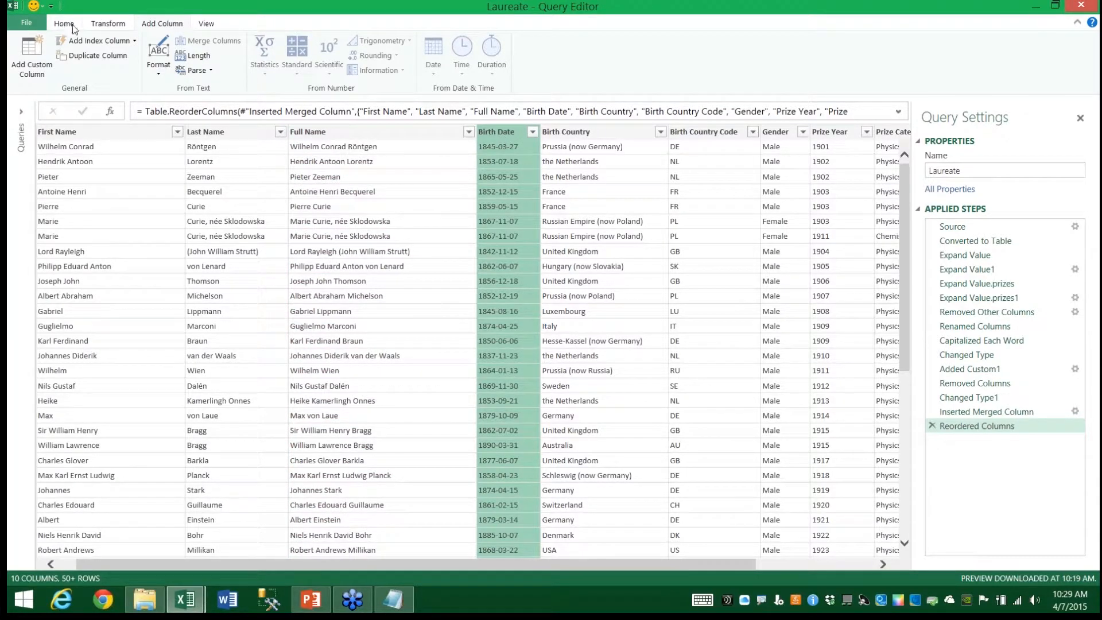
click(105, 25)
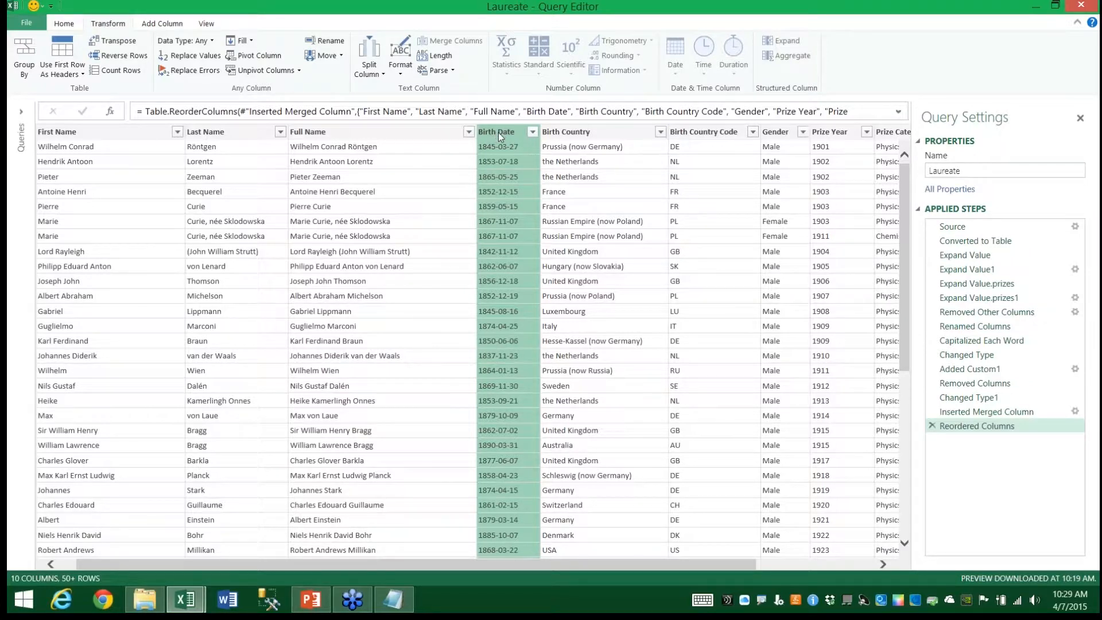
click(209, 43)
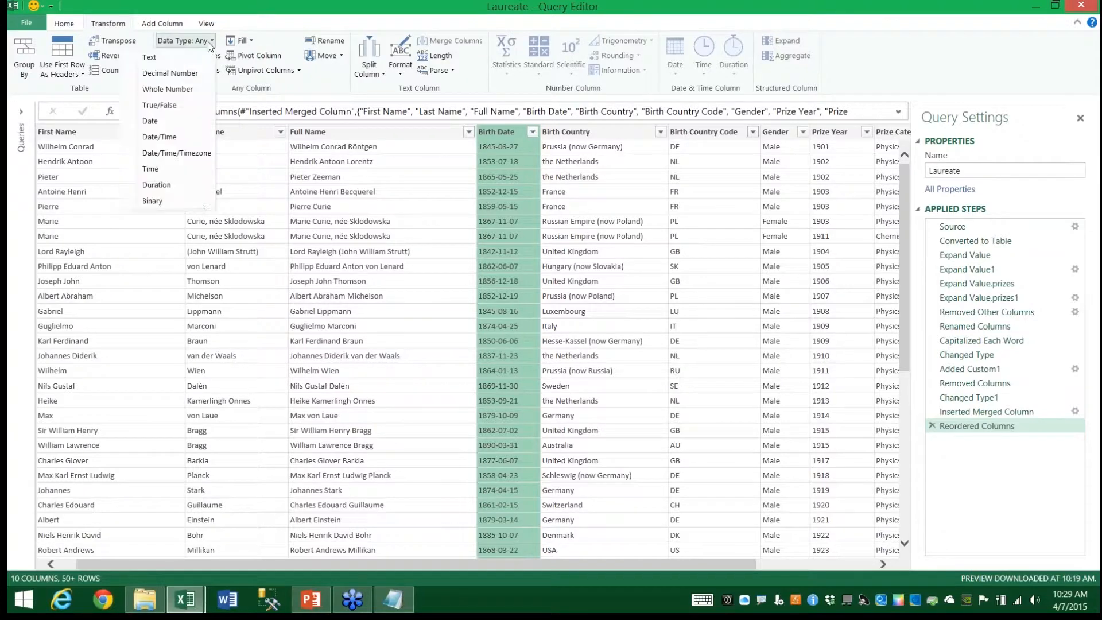
click(171, 121)
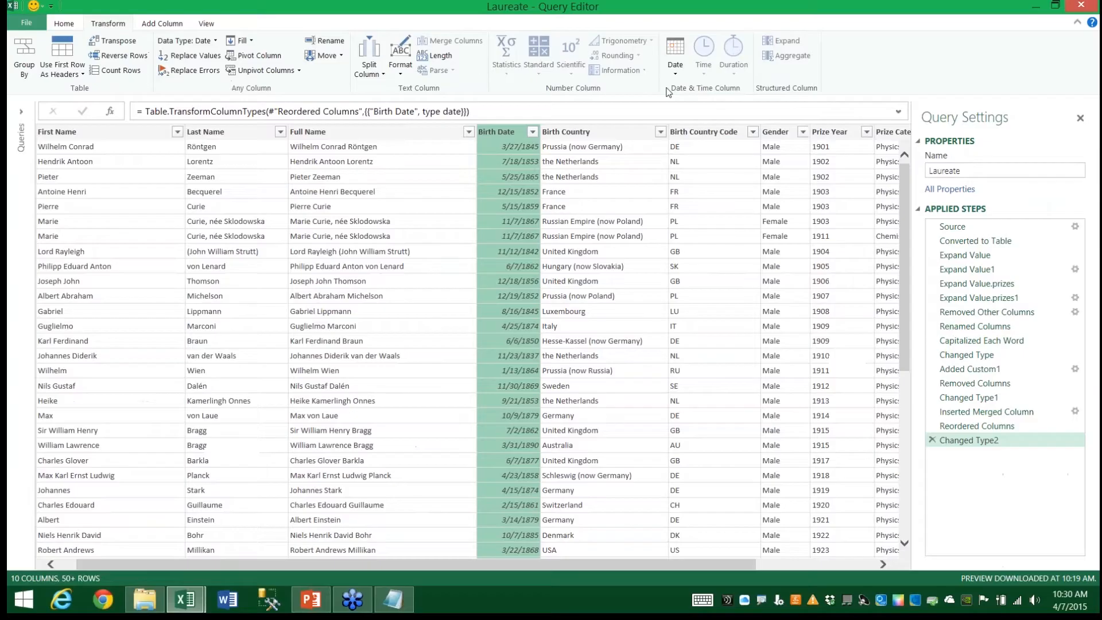
Step: Reduce the Birth Date column to its Year component and set its data type to Text
click(578, 86)
mouse_move(552, 198)
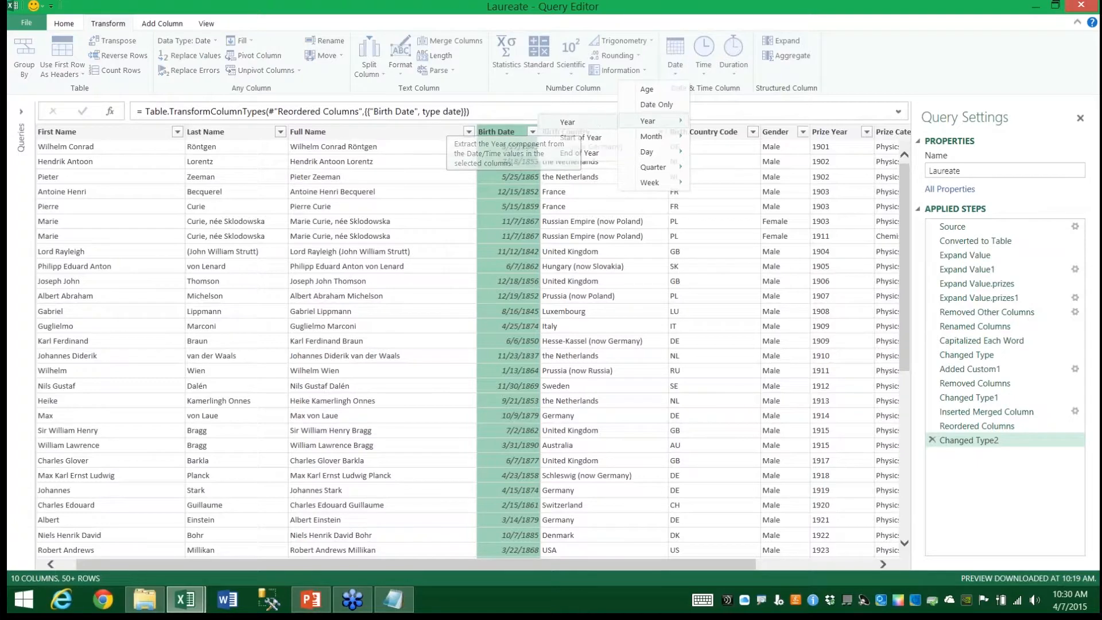
click(580, 121)
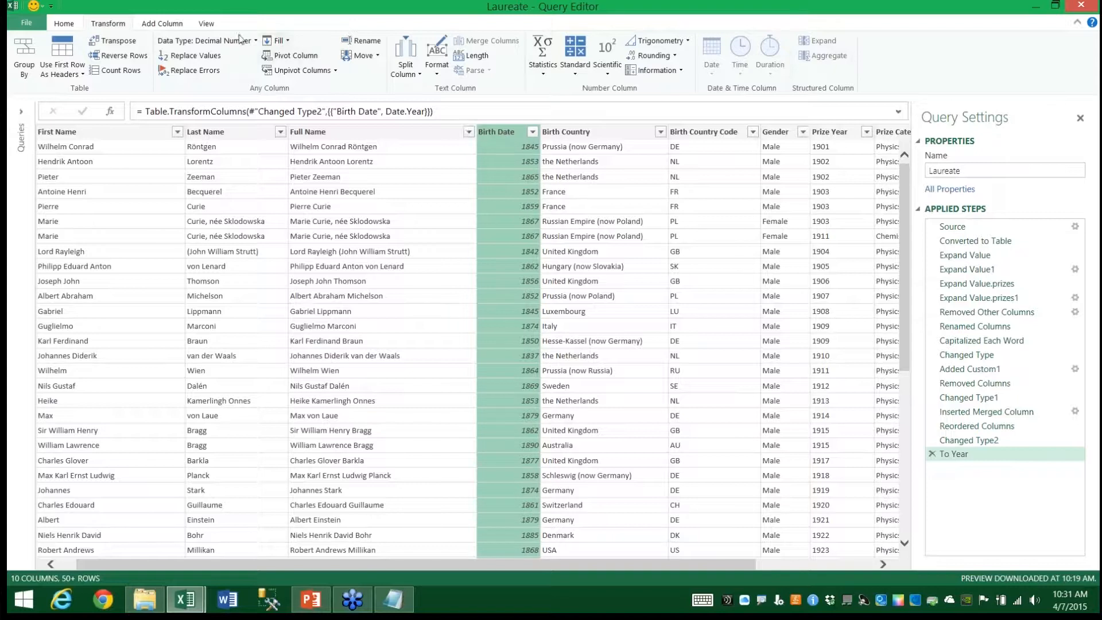
click(217, 42)
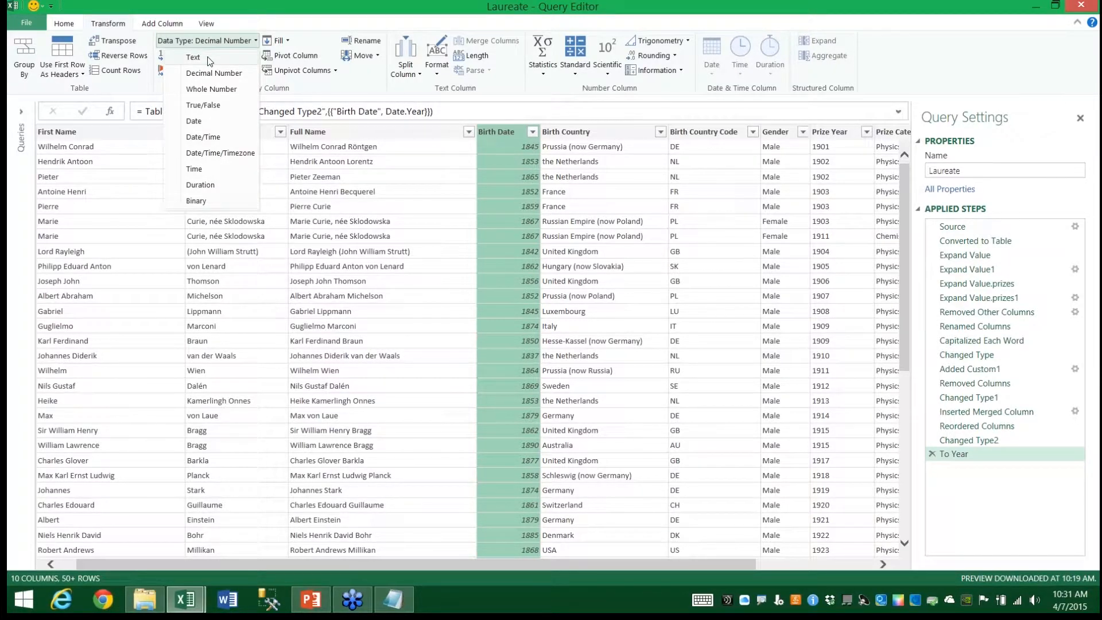
click(208, 59)
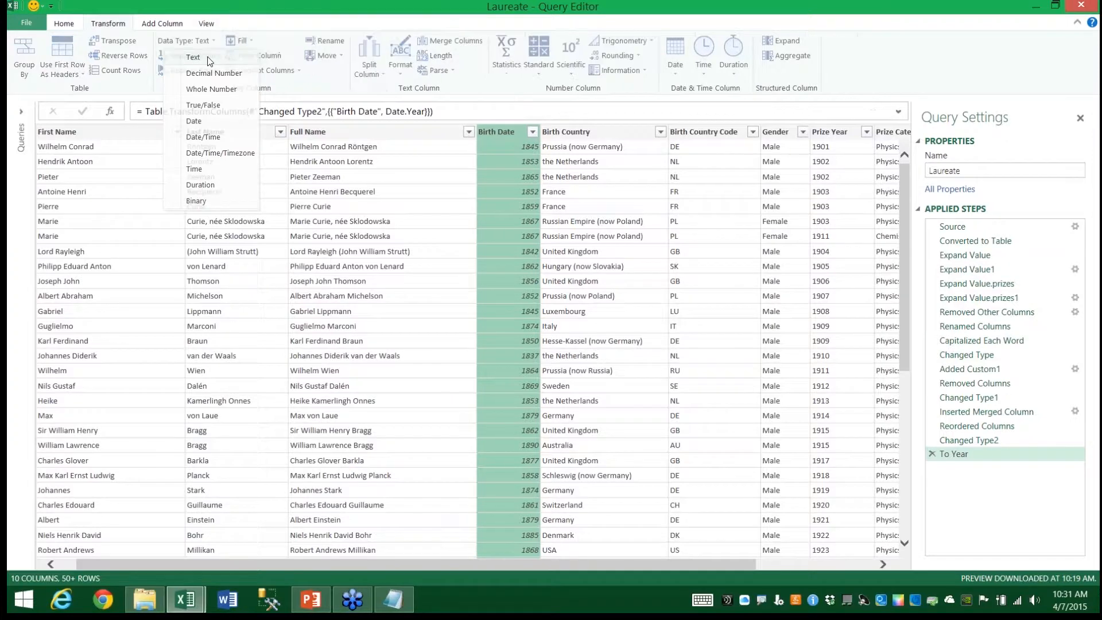
Step: Rename the Birth Date column as Birth Year
double_click(508, 132)
text(Birht Ye)
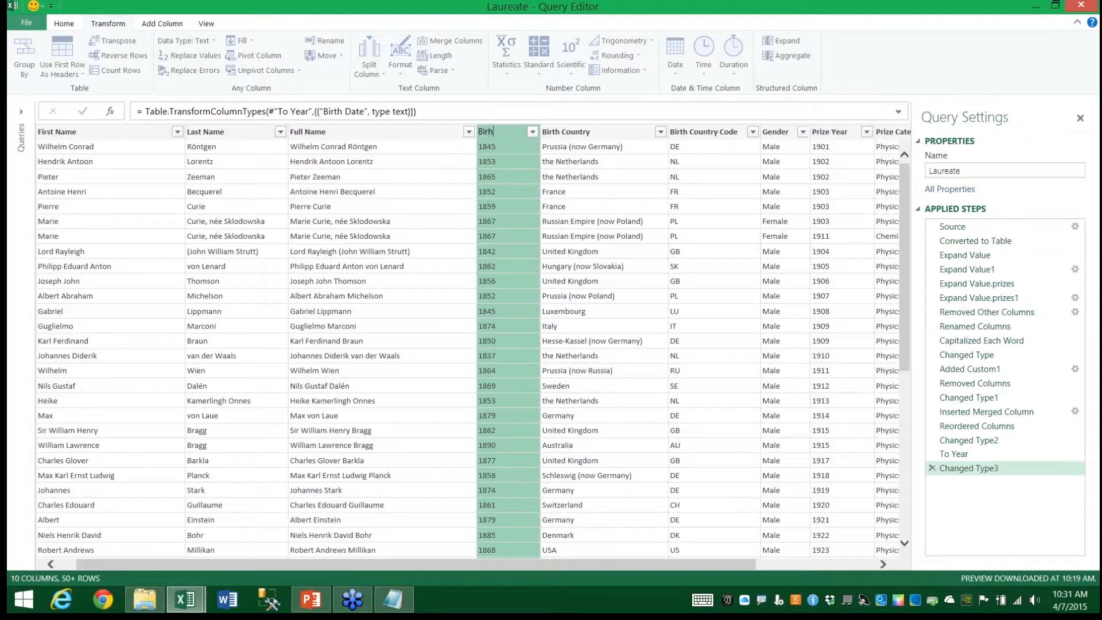
key(BackSpace)
key(BackSpace)
key(BackSpace)
key(BackSpace)
key(BackSpace)
text(th Year)
key(Return)
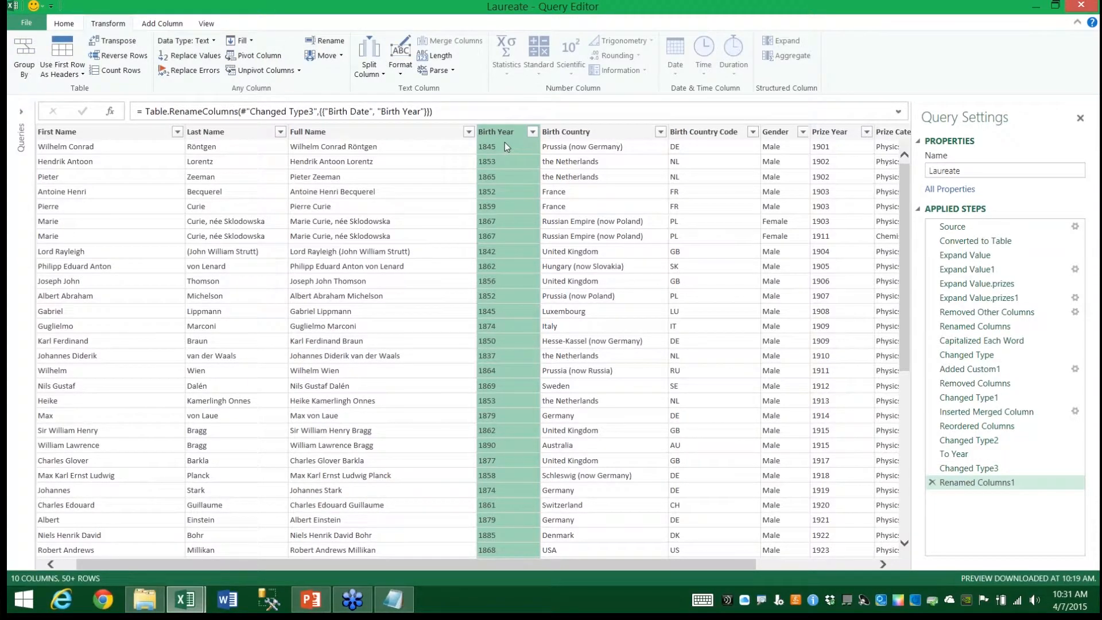
Step: Close the query editor and load the edited Laureate query into the workbook
click(69, 25)
click(24, 50)
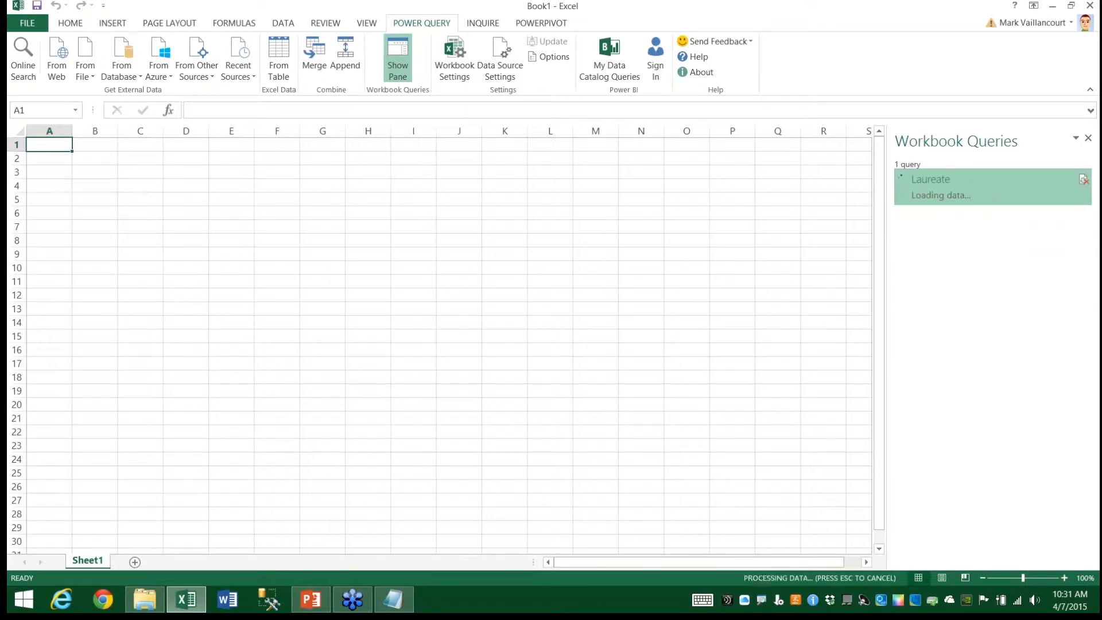
mouse_move(1009, 213)
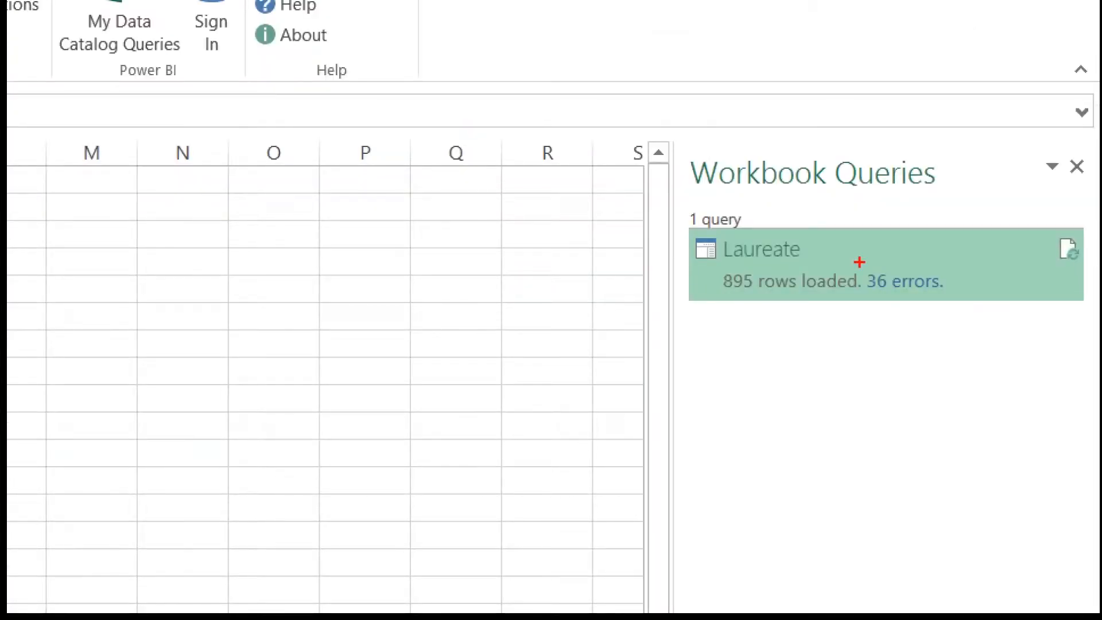
mouse_move(841, 258)
mouse_down()
mouse_move(941, 306)
mouse_move(982, 312)
mouse_up()
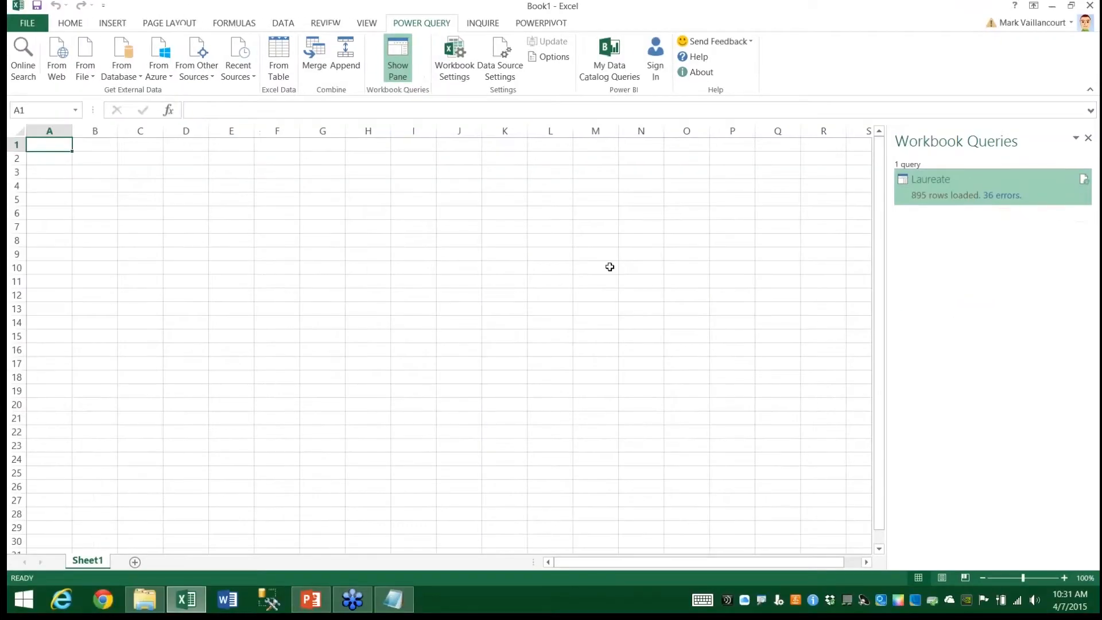
Step: Switch to PowerPoint, present the slides from Chemical Reactions Demo through Distillation Demo, and end the slide show
click(315, 601)
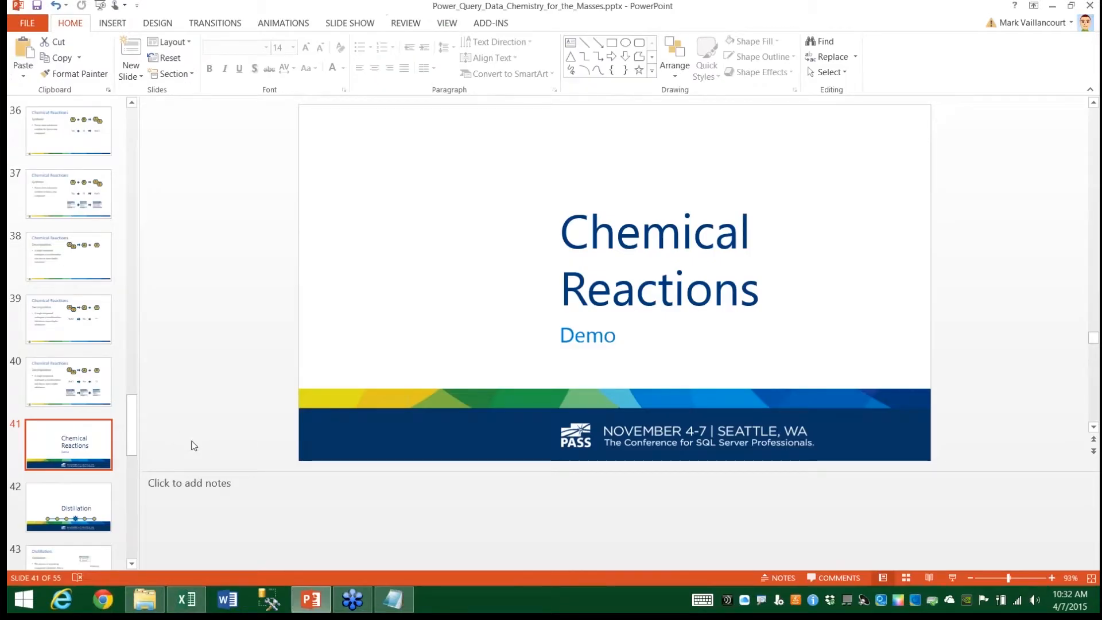
click(951, 580)
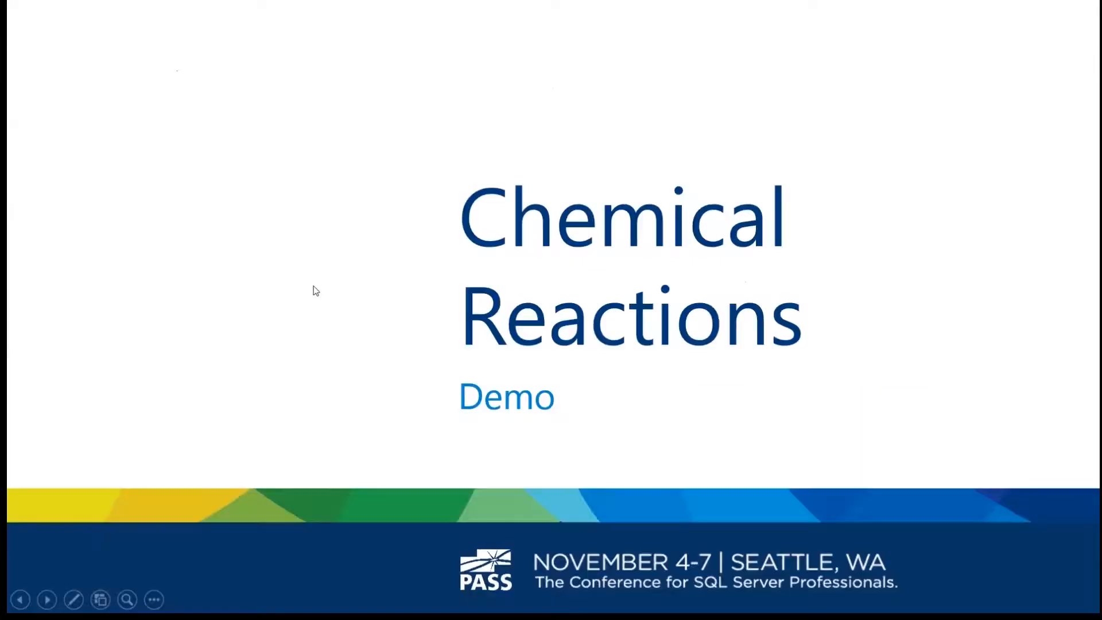
click(315, 290)
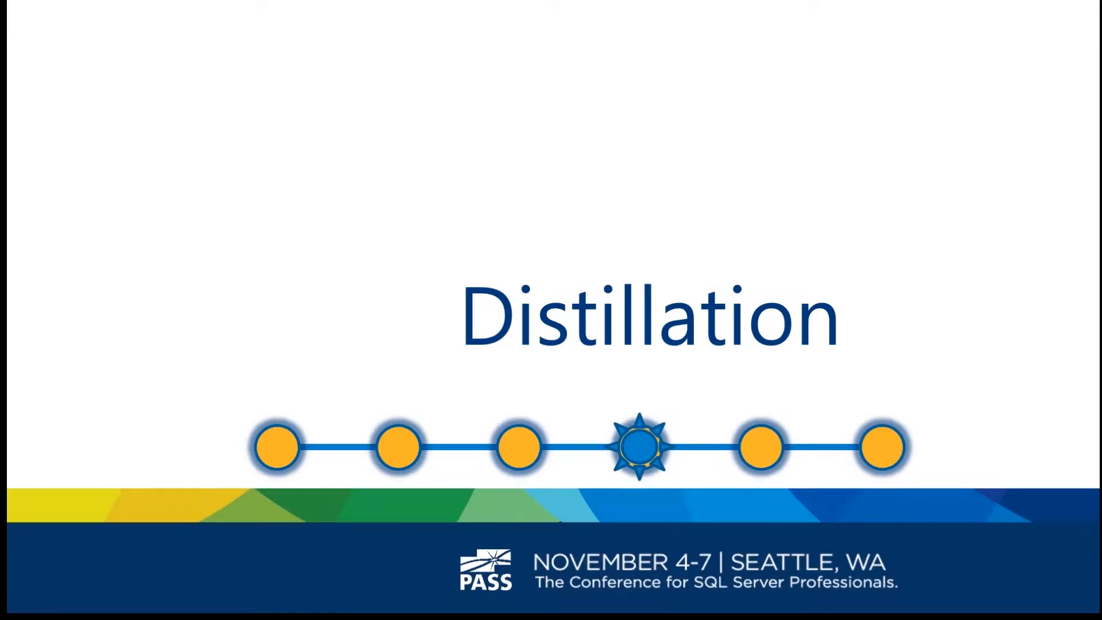
key(Right)
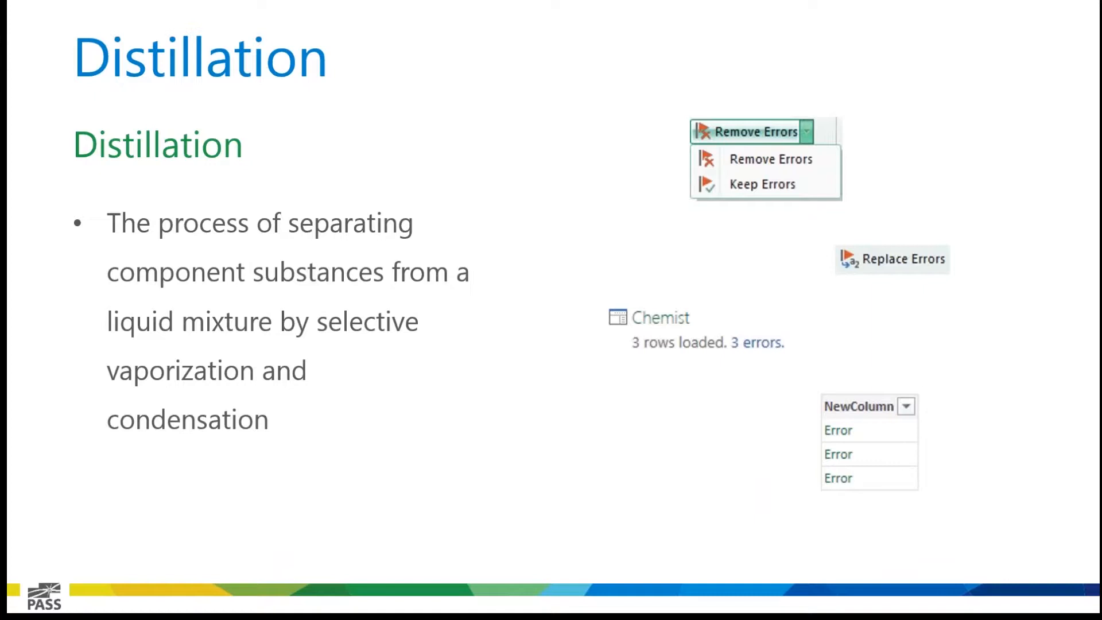
key(Right)
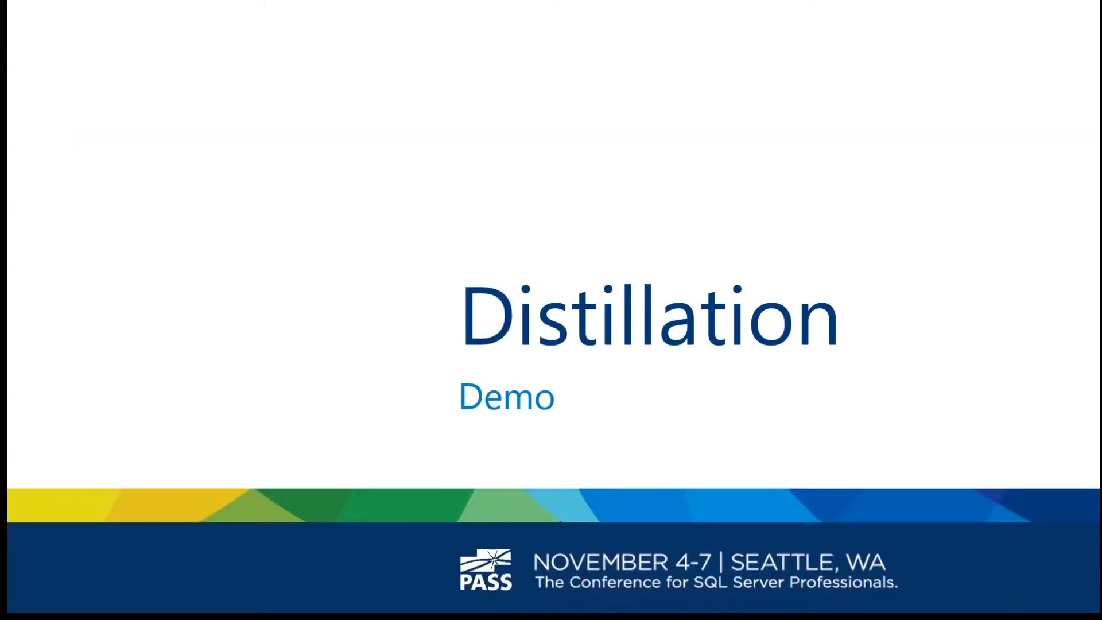
key(Escape)
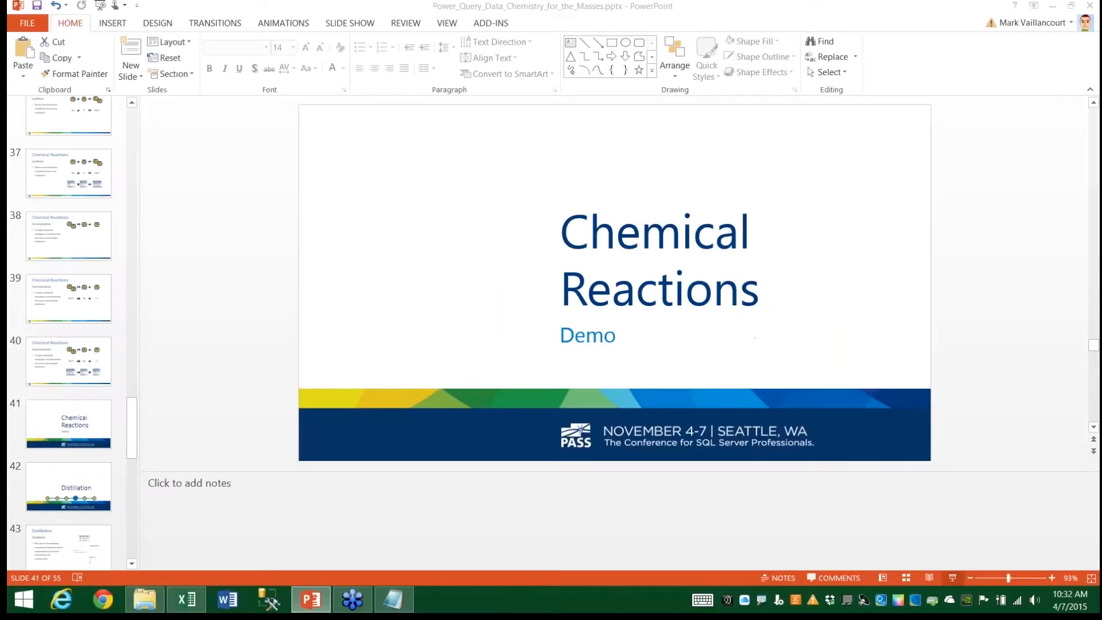
Step: Switch back to Excel and open the load errors of the Laureate query
click(187, 600)
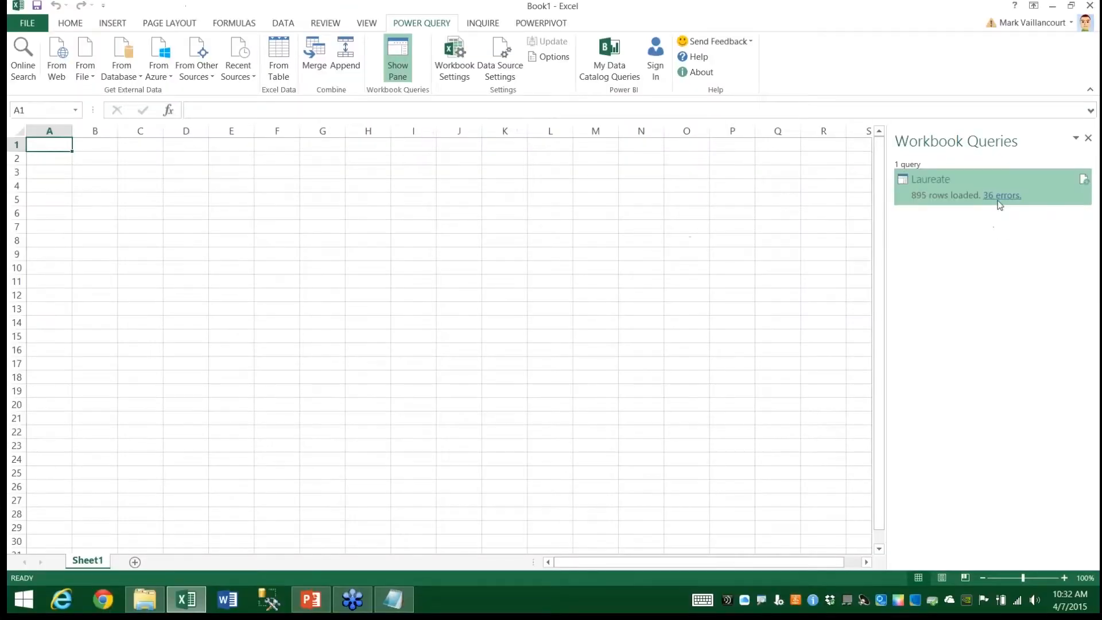
mouse_move(1001, 199)
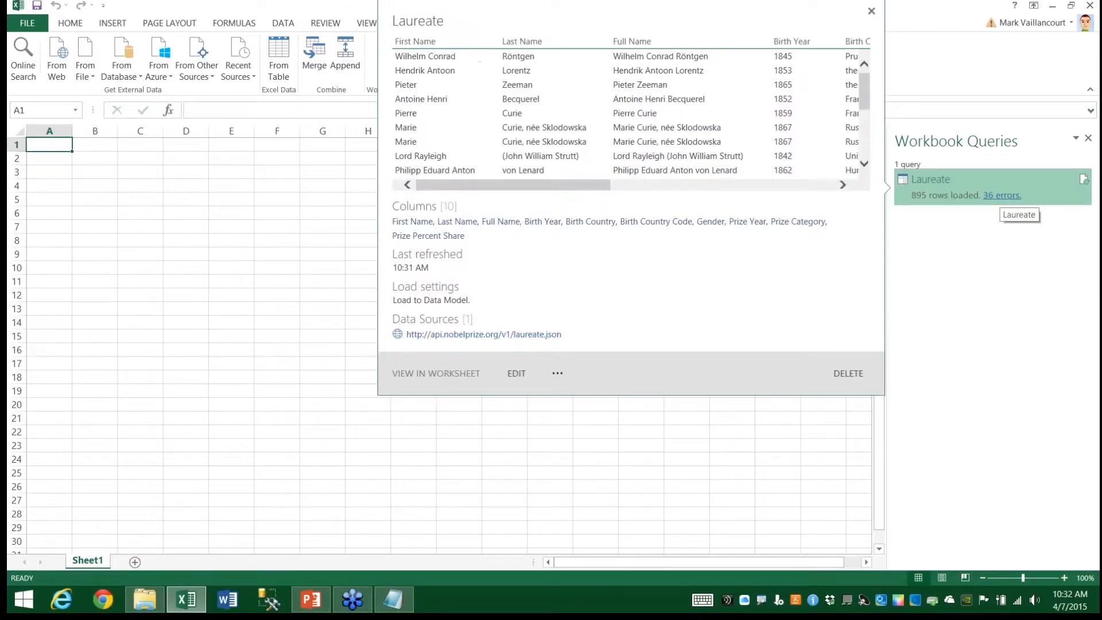
click(1001, 195)
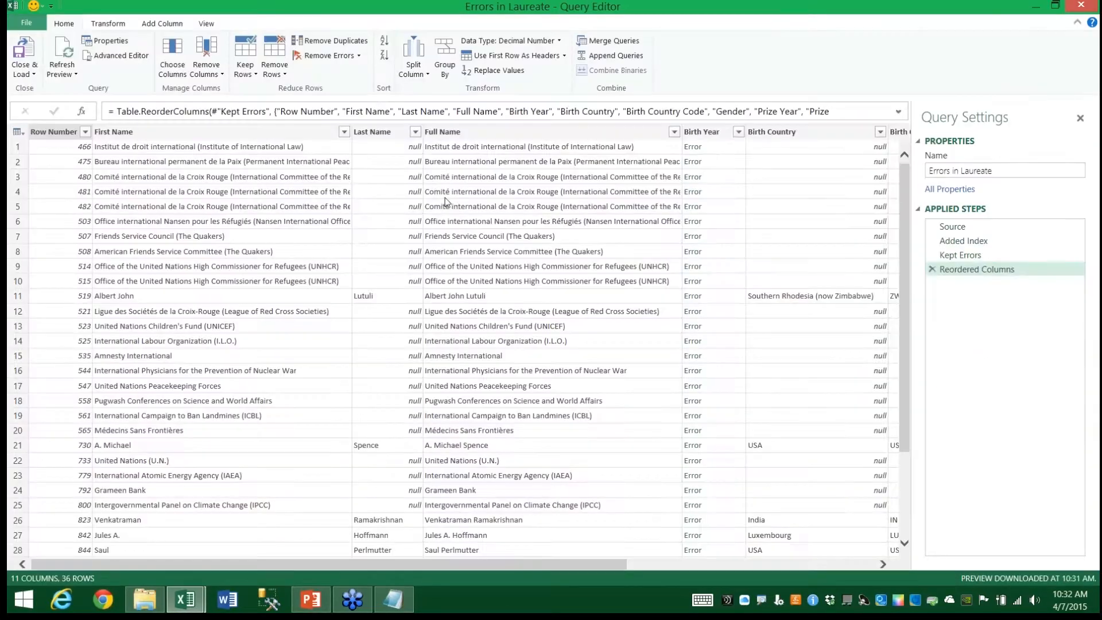
Step: Examine the error query's Source, Added Index, Kept Errors and Reordered Columns steps and the first row's Birth Year error details
click(959, 230)
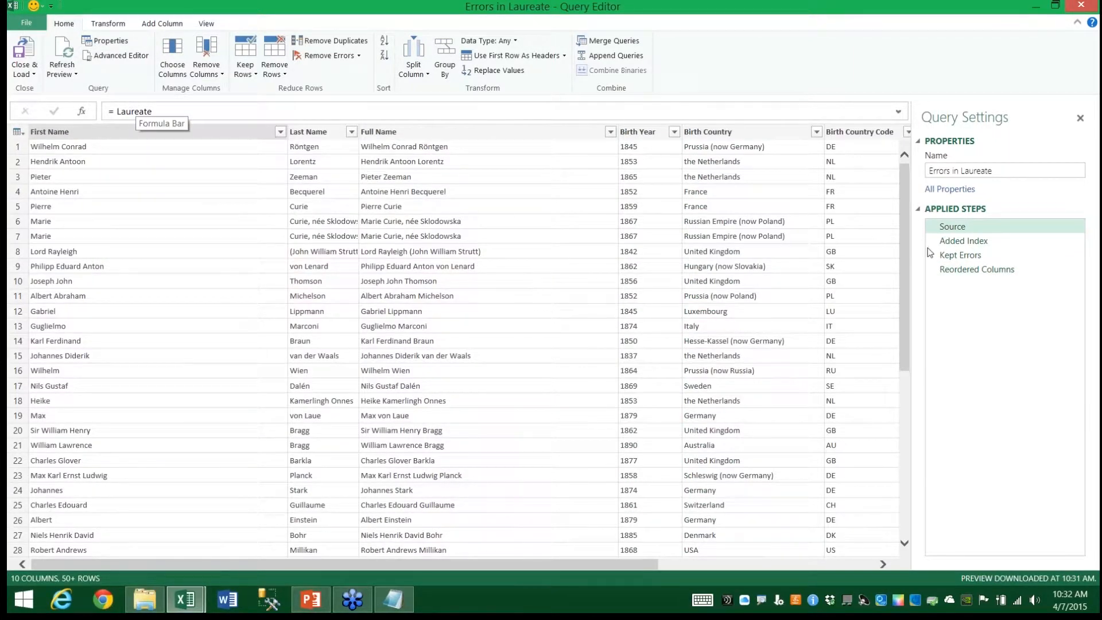
click(961, 244)
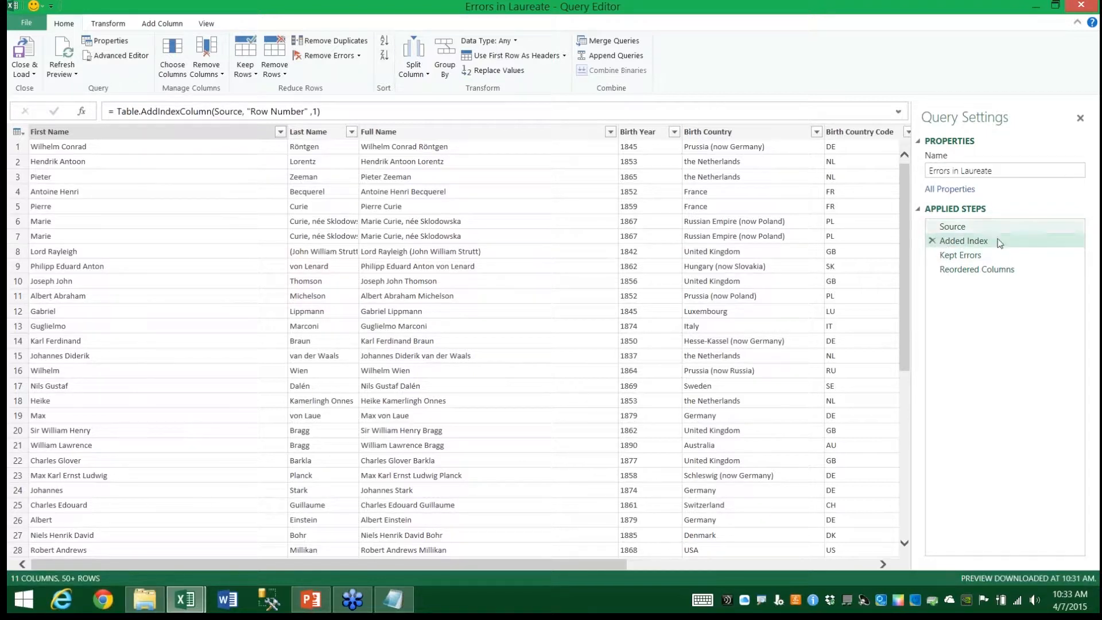
click(961, 255)
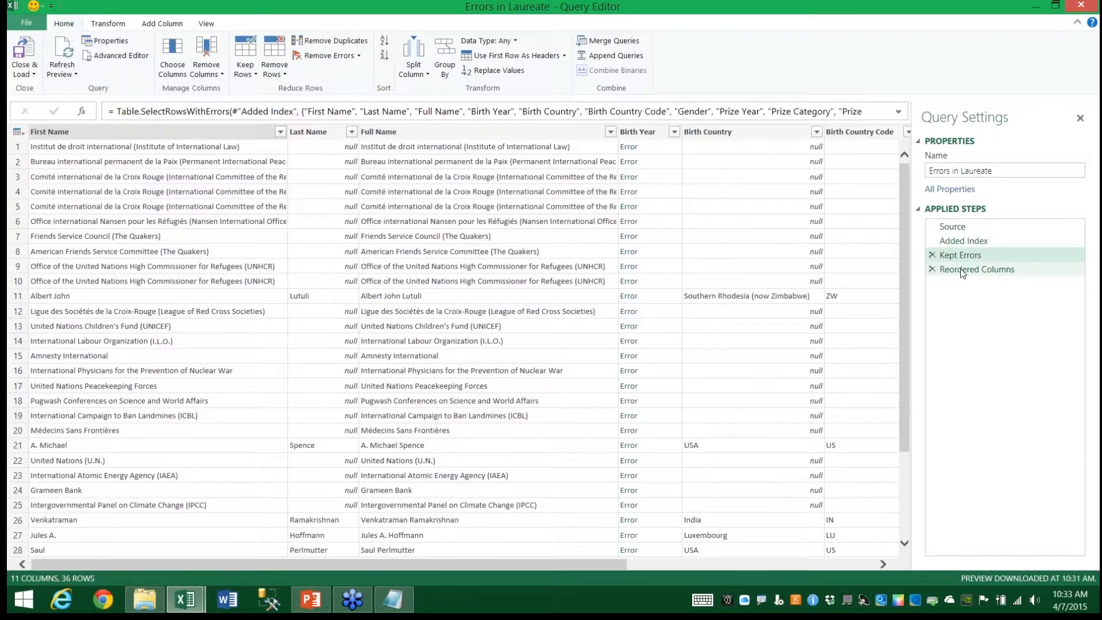
click(962, 270)
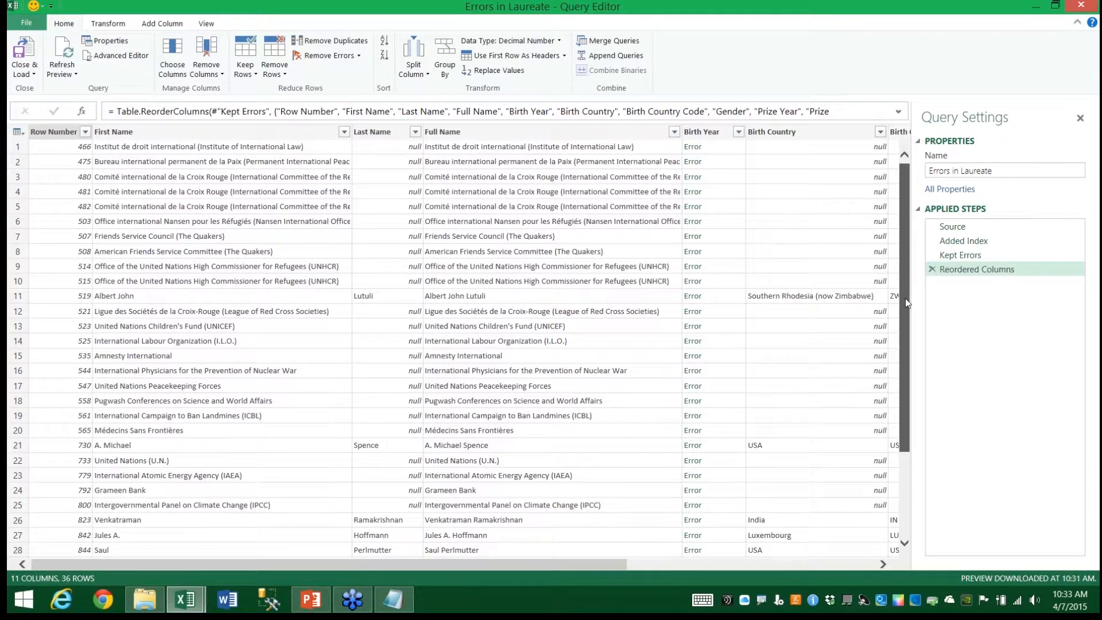
scroll(895, 314, down, 3)
scroll(686, 152, up, 3)
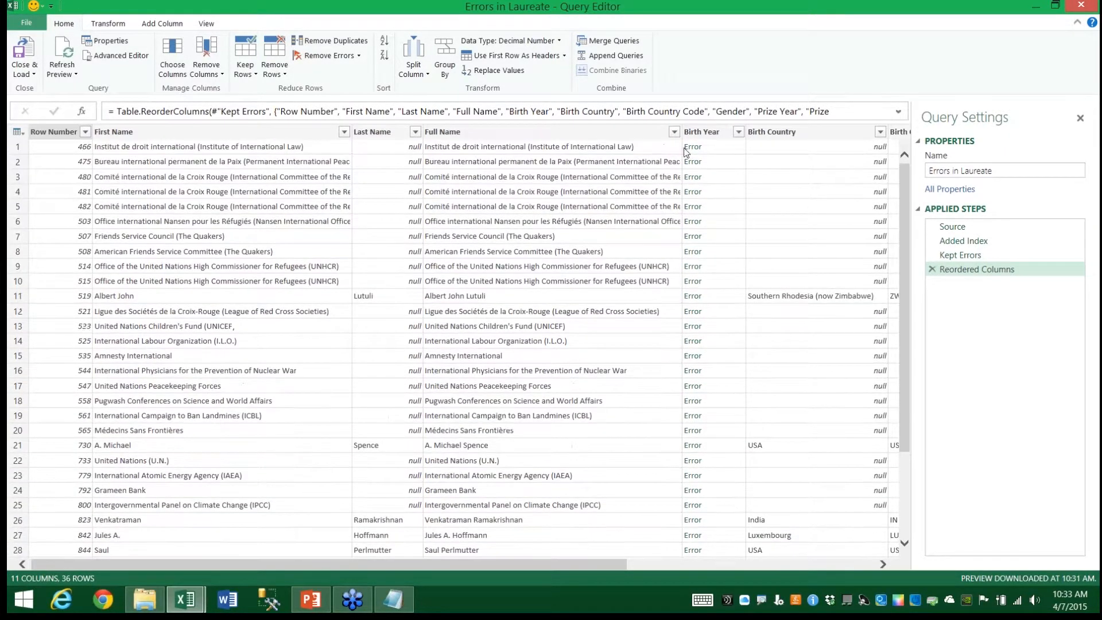
click(692, 148)
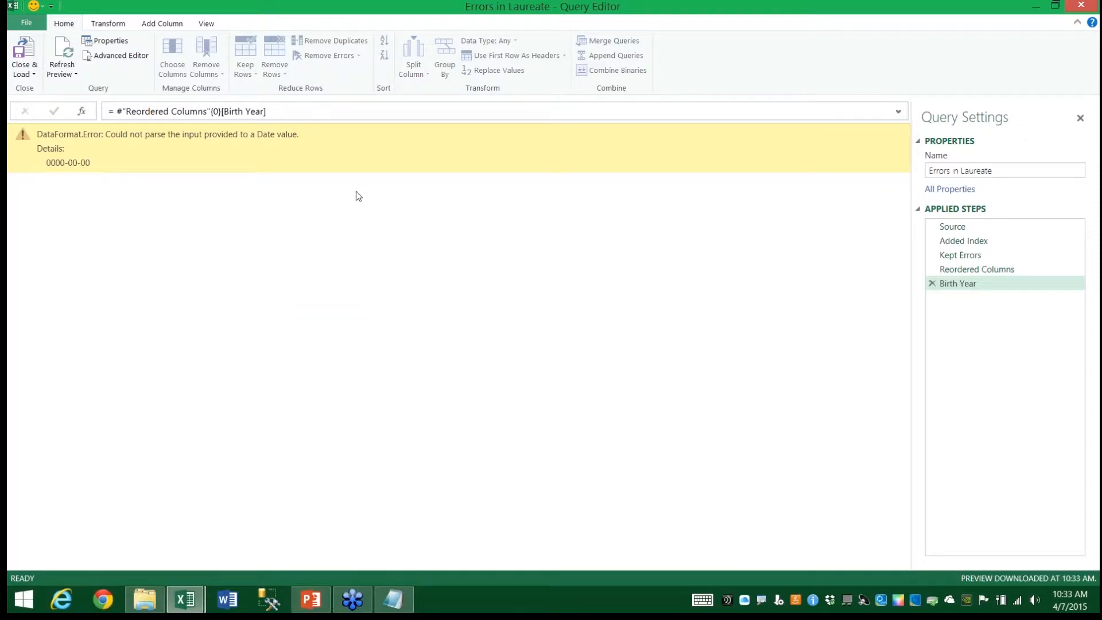
Step: Discard the Errors in Laureate query and open the Laureate query for editing
click(1081, 5)
click(623, 324)
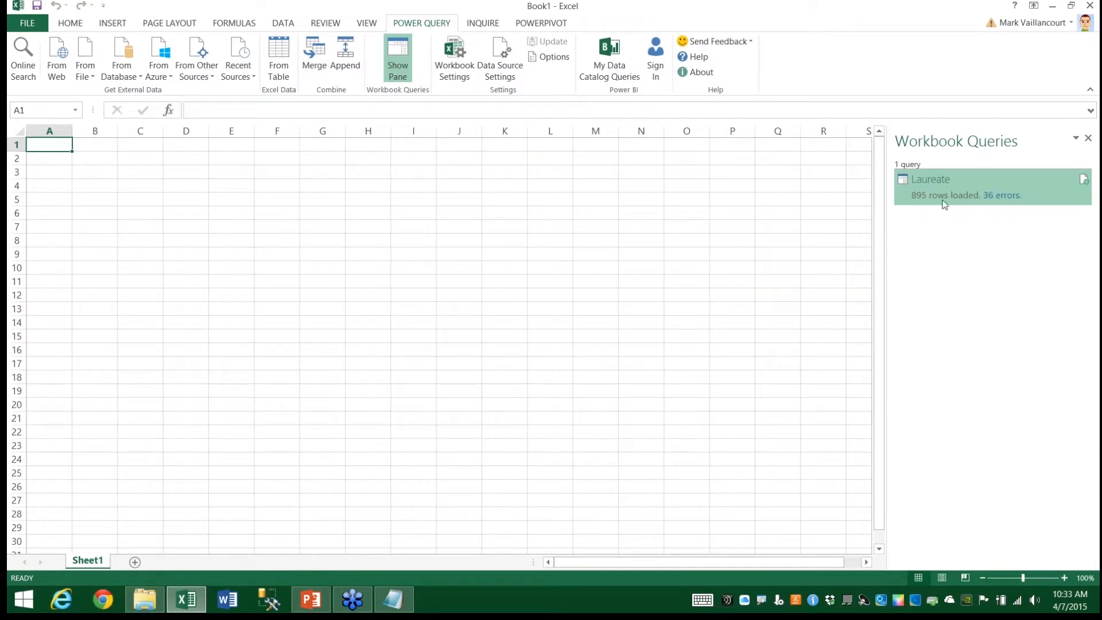
double_click(927, 181)
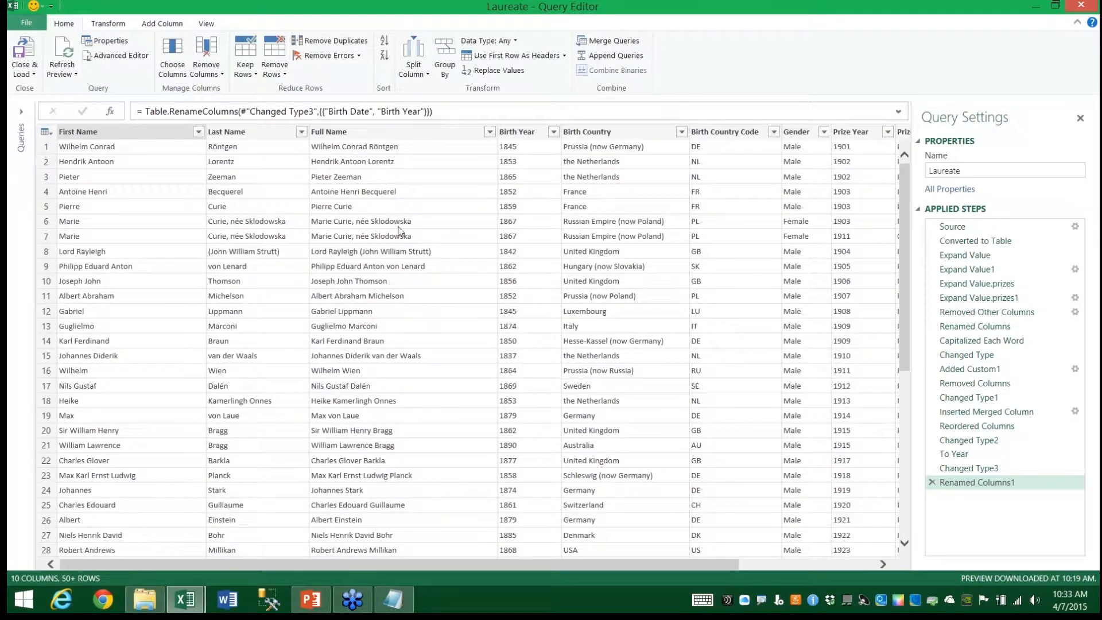
Step: Try removing the rows with errors in the Birth Year column, and delete the Removed Errors applied step
click(525, 134)
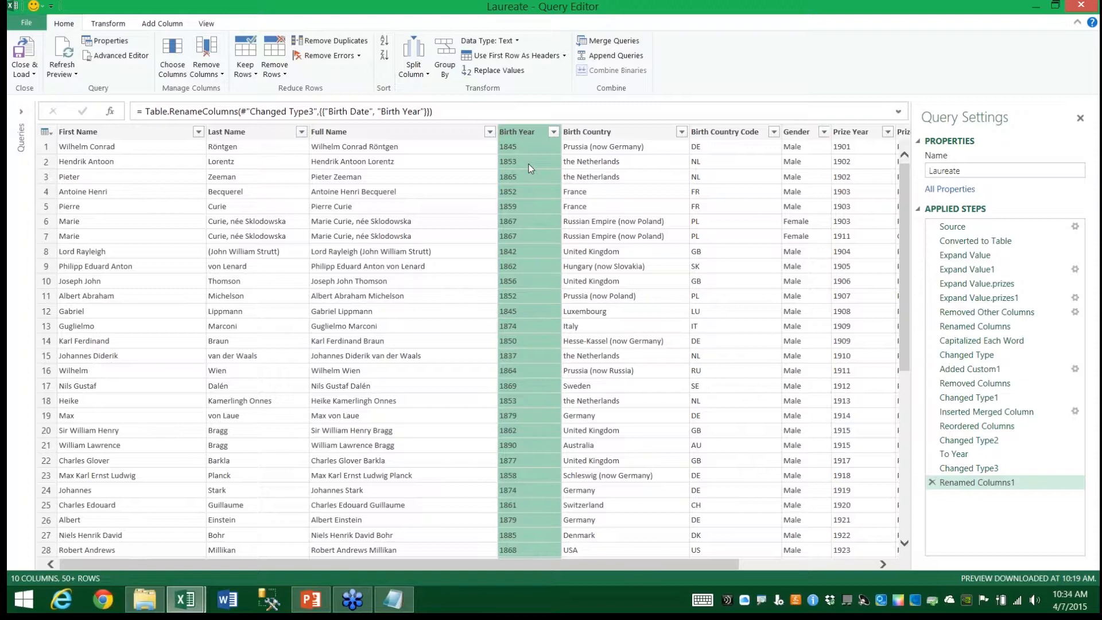
click(320, 56)
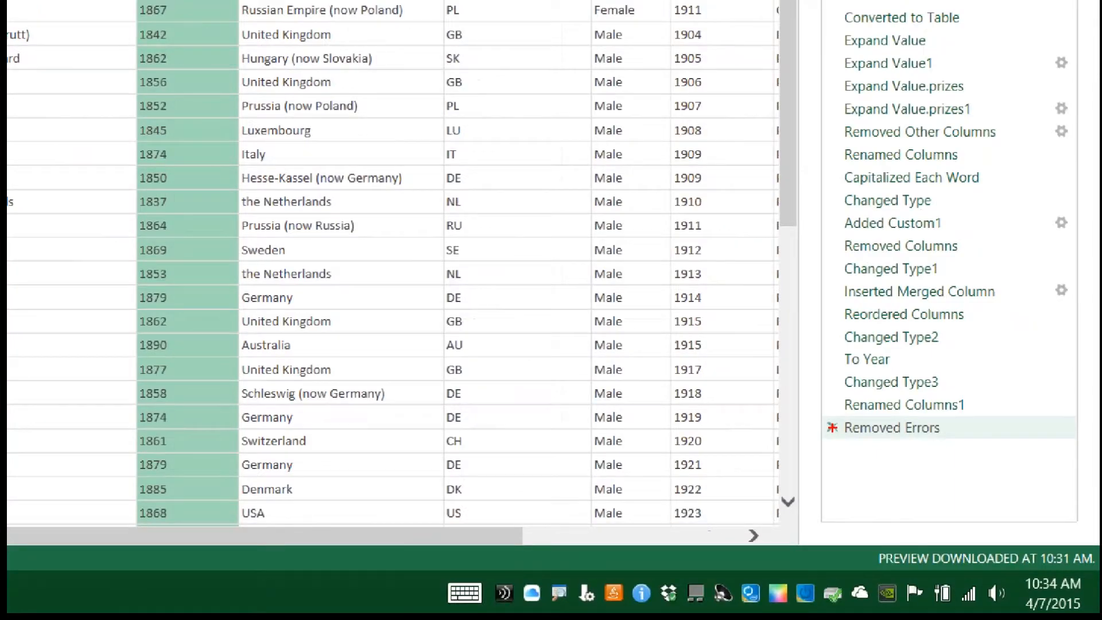
click(832, 427)
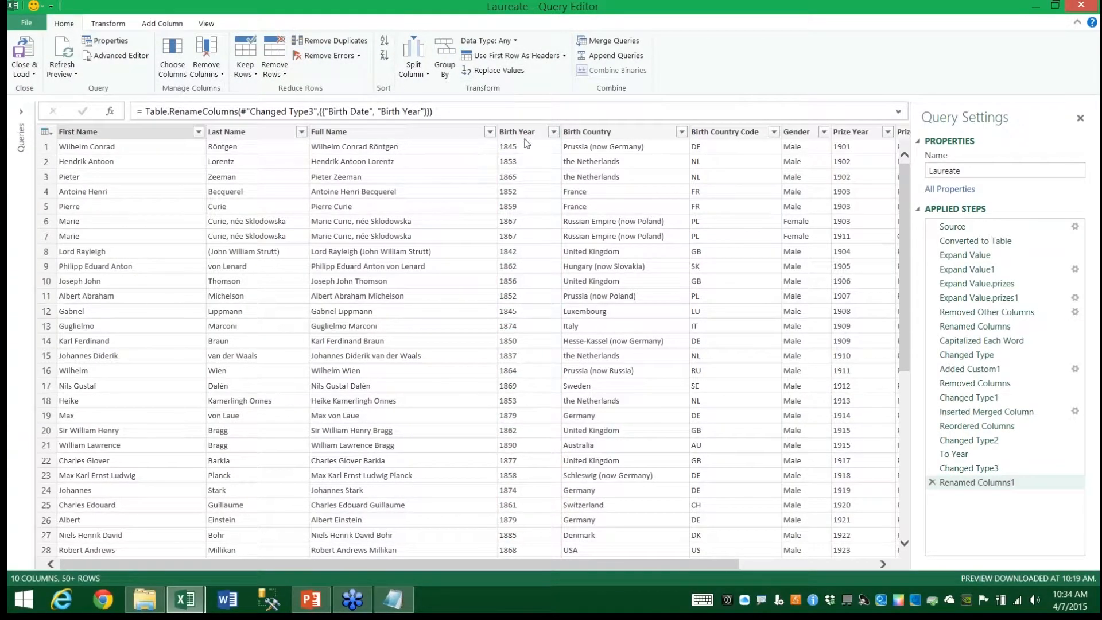
Step: Replace the errors in the Birth Year column with an empty value
click(526, 138)
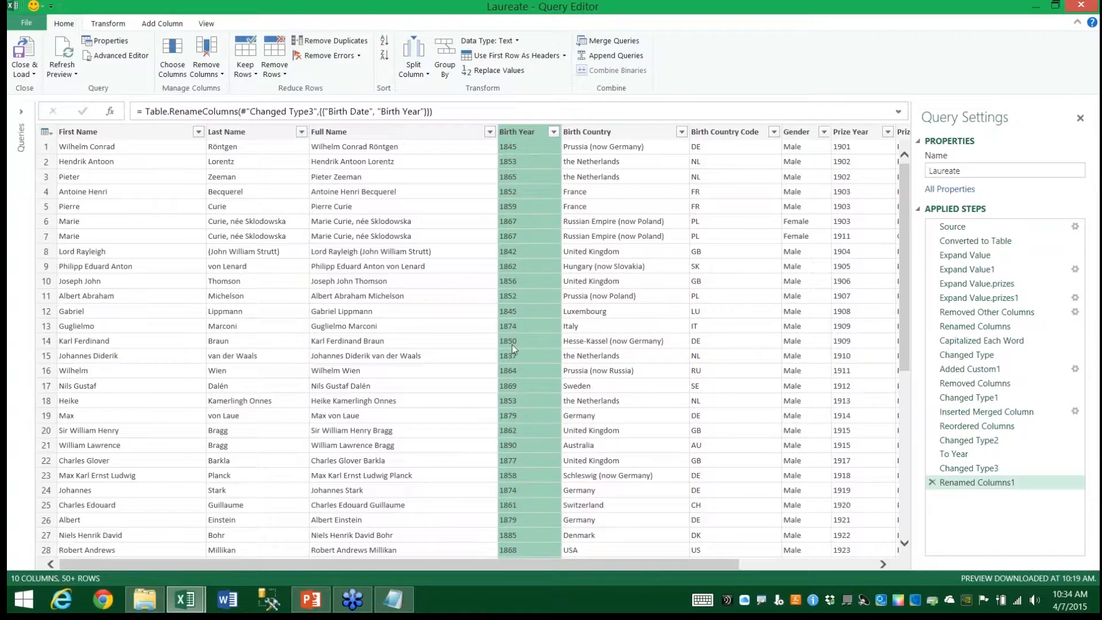
click(109, 25)
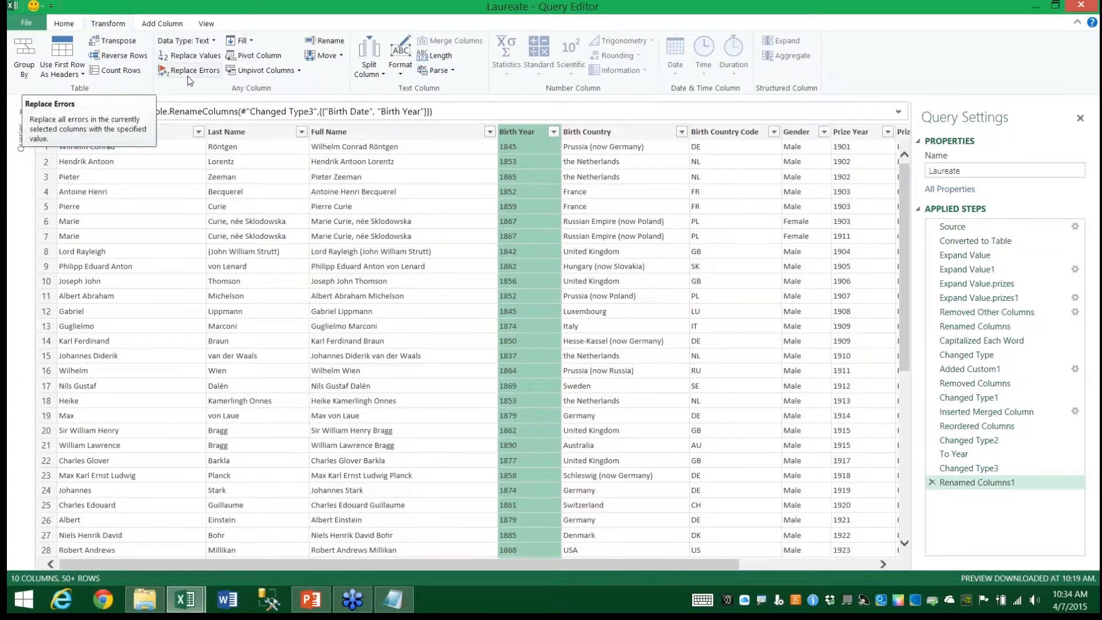
key(super)
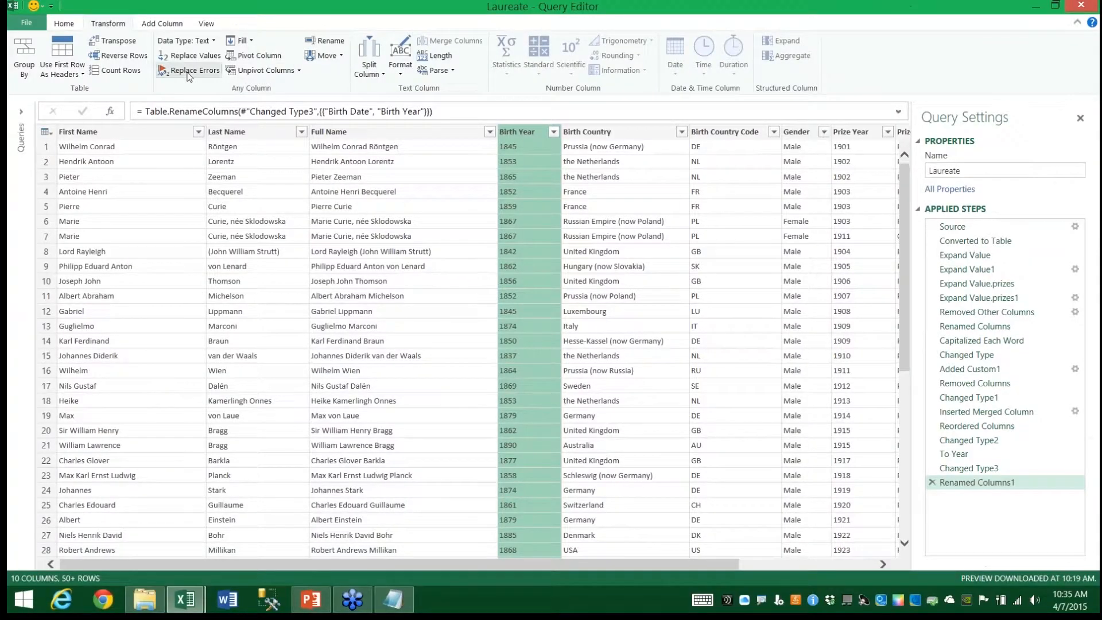
click(189, 71)
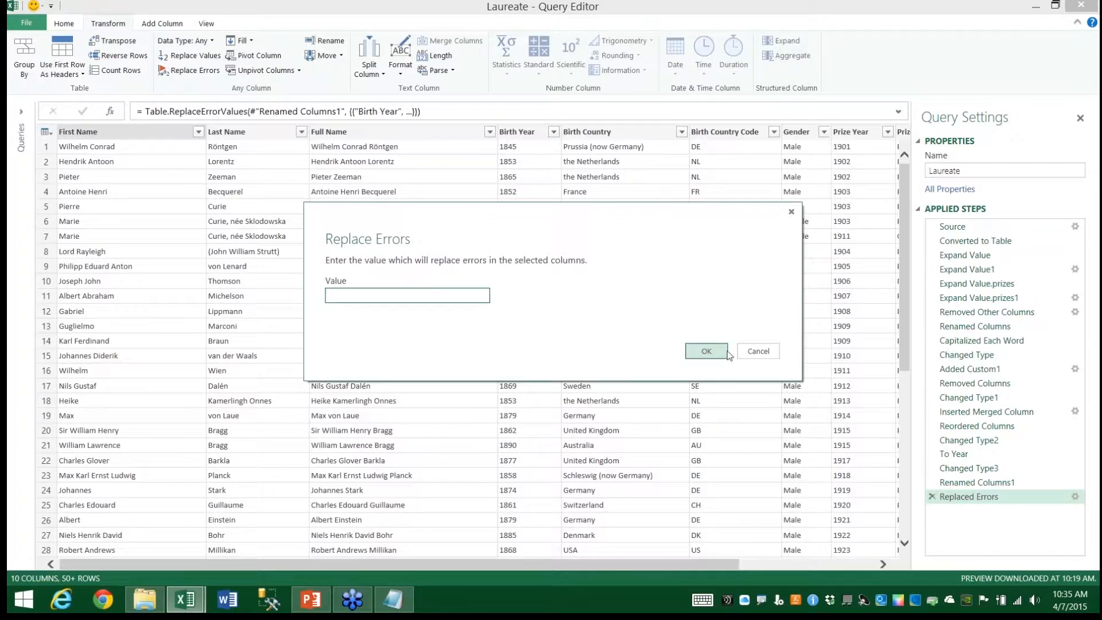
click(703, 352)
click(515, 131)
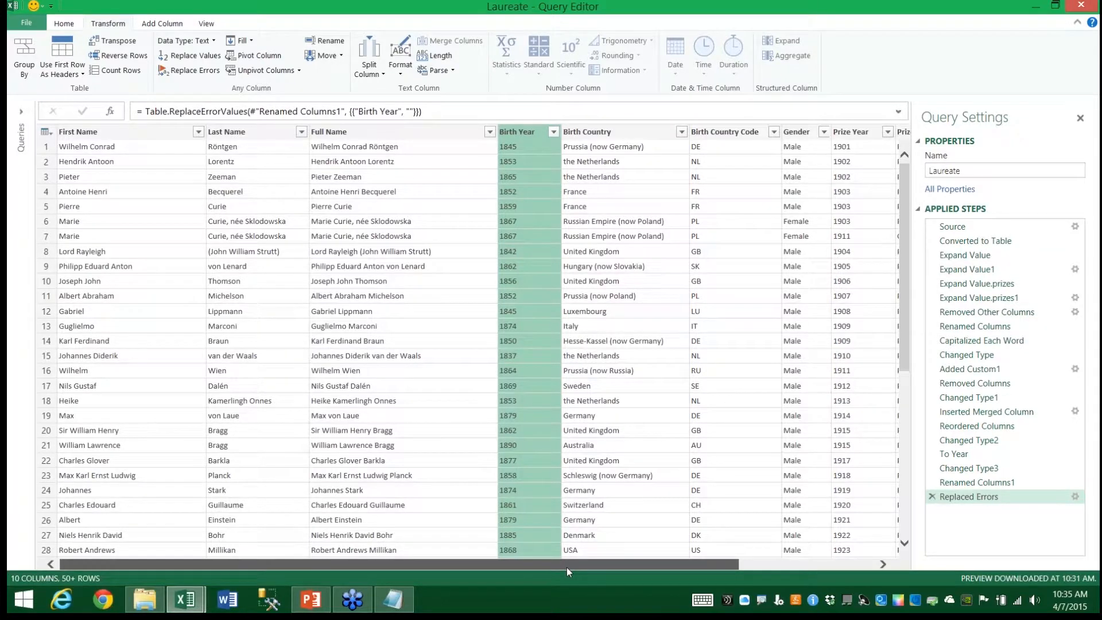
drag(566, 567, 686, 558)
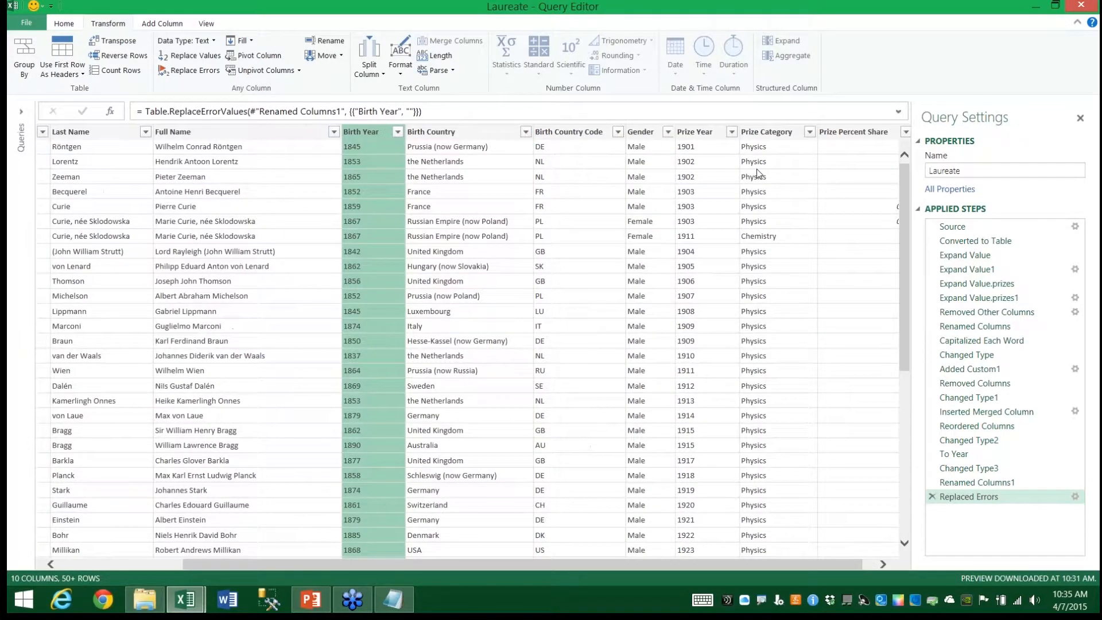
Step: Sort the Laureate table ascending by Prize Year and then ascending by Prize Category
click(695, 132)
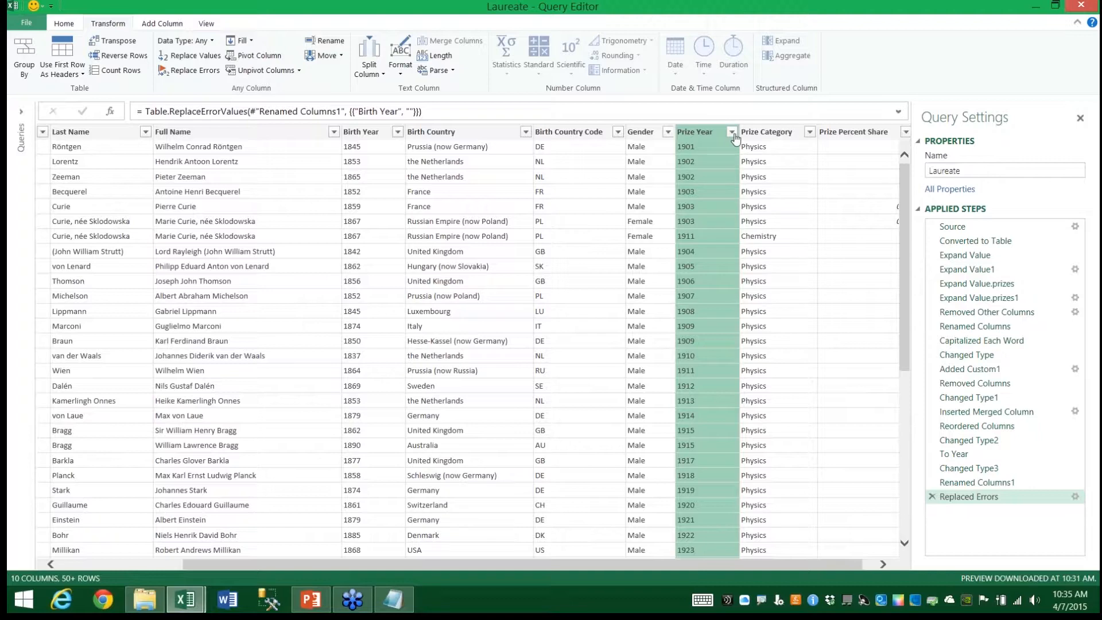
click(731, 132)
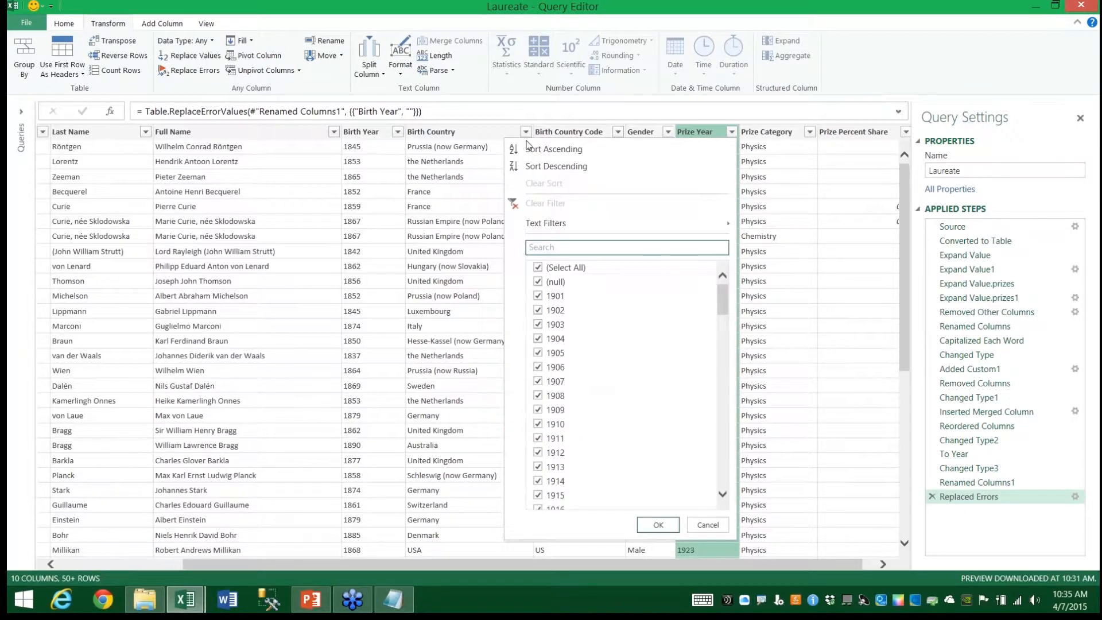
click(533, 150)
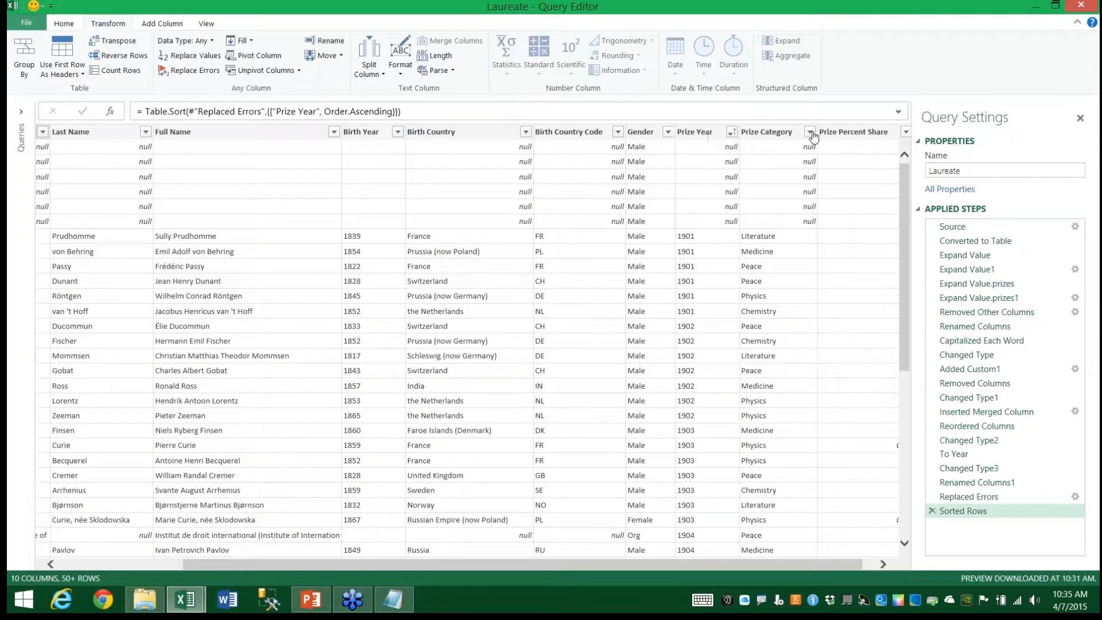
click(810, 132)
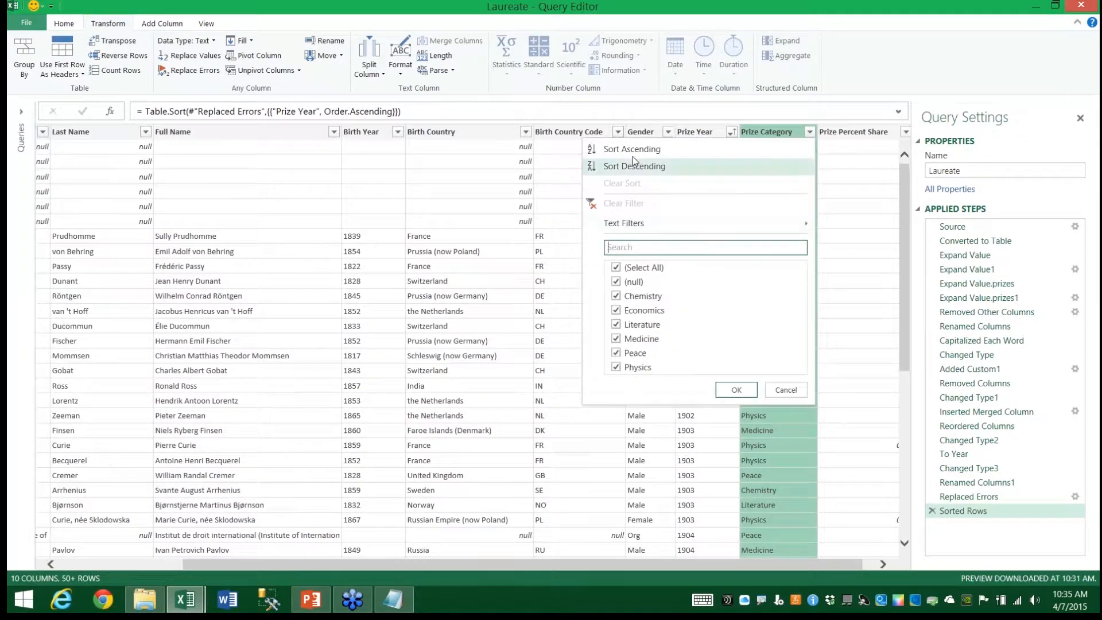
click(632, 150)
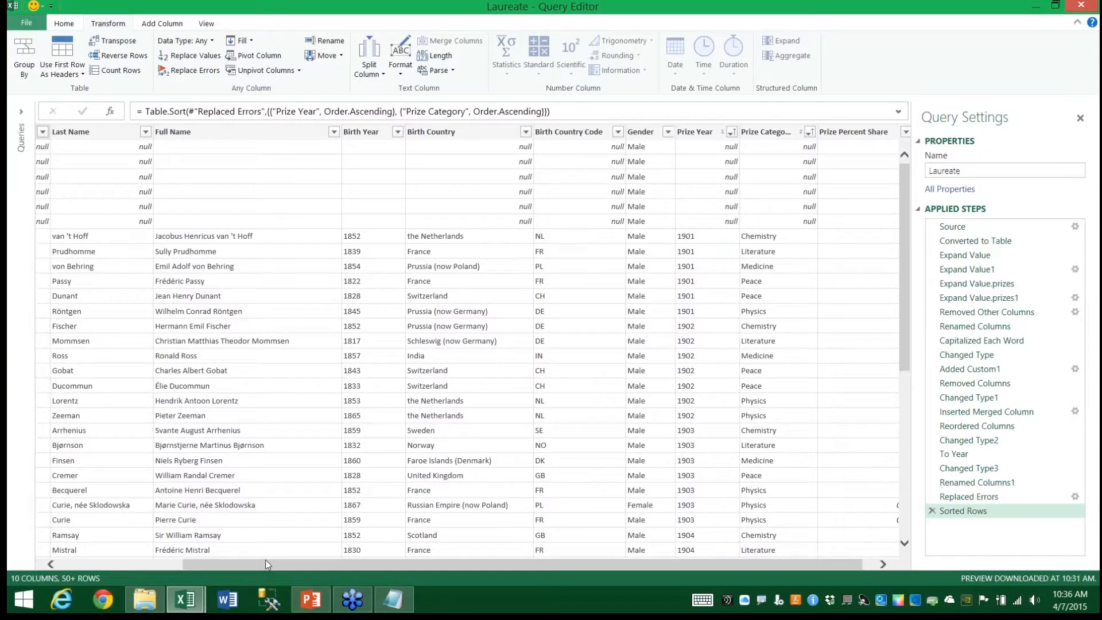
Step: Filter out the null values in the First Name column, and close and load the Laureate query
drag(265, 561, 115, 562)
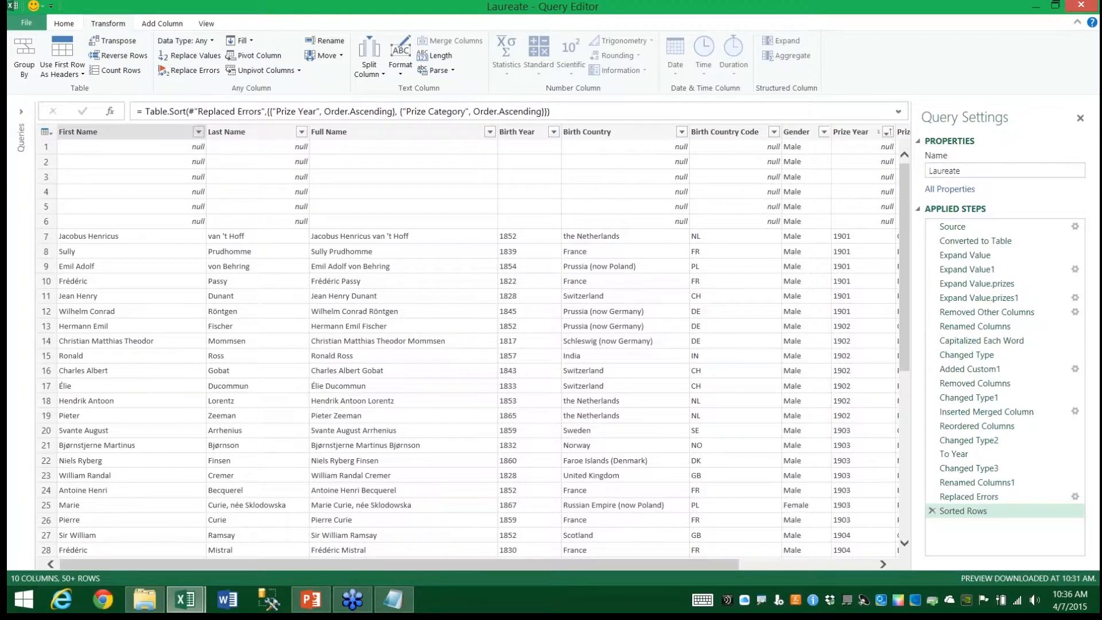
click(198, 131)
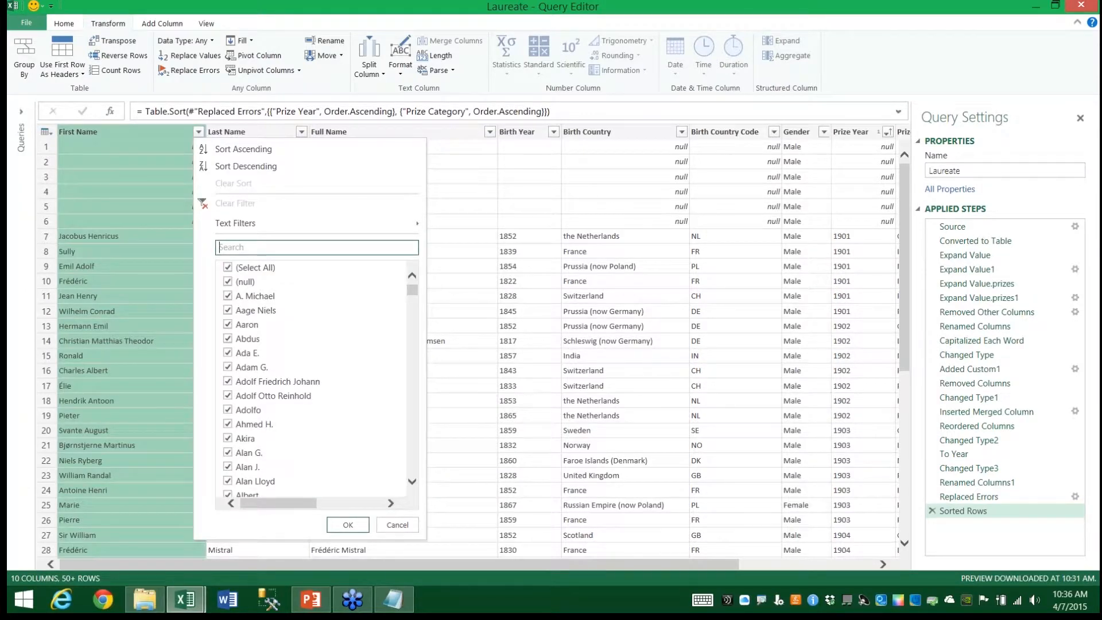
click(227, 281)
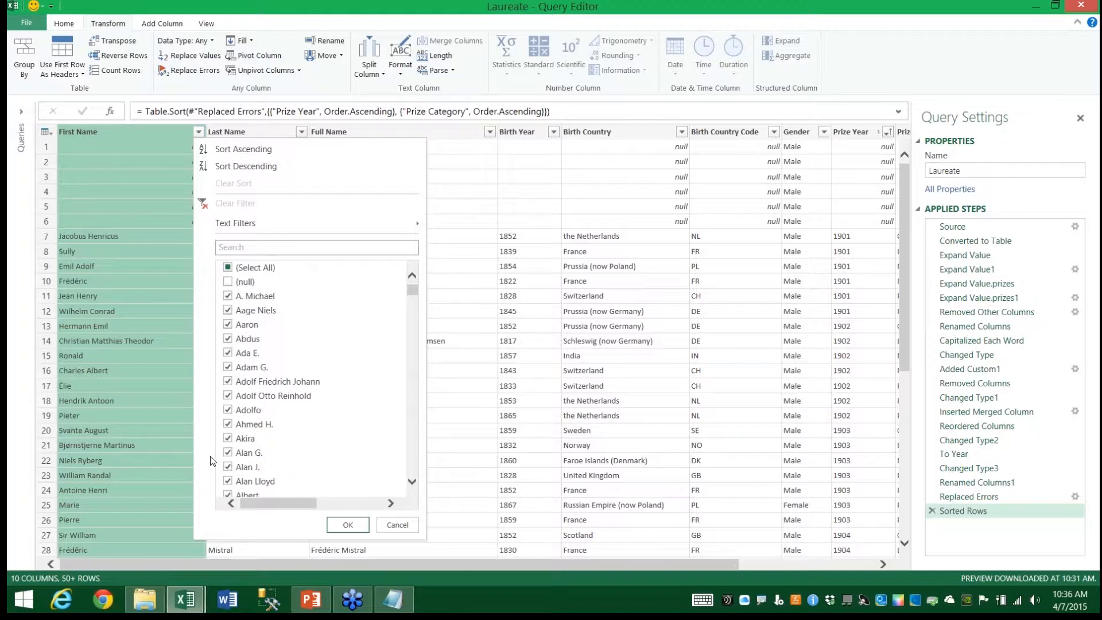
click(346, 525)
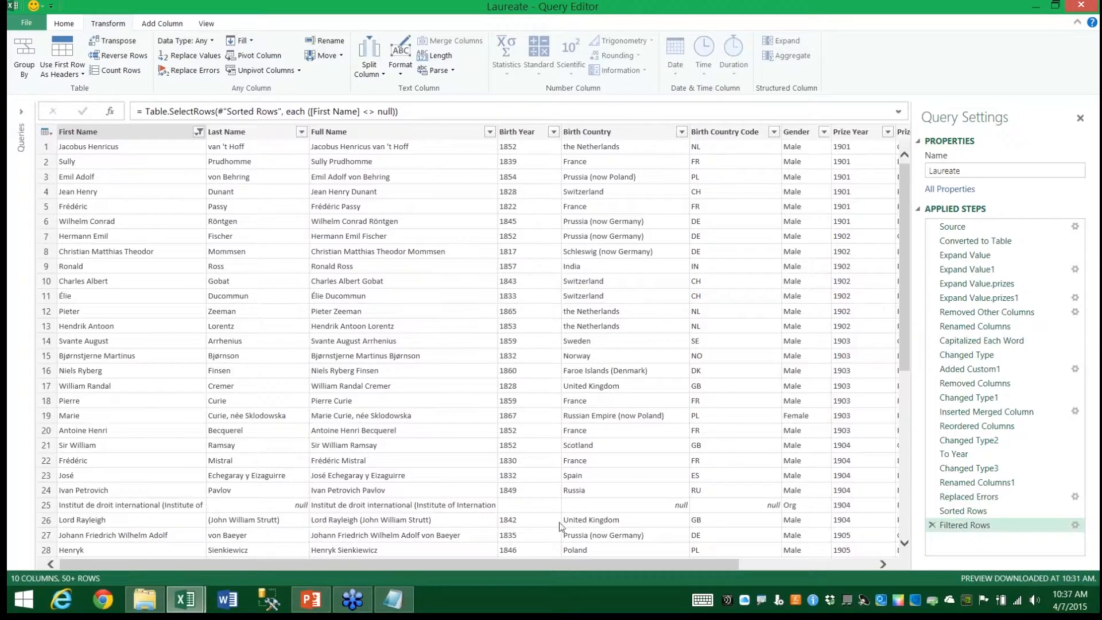
click(62, 23)
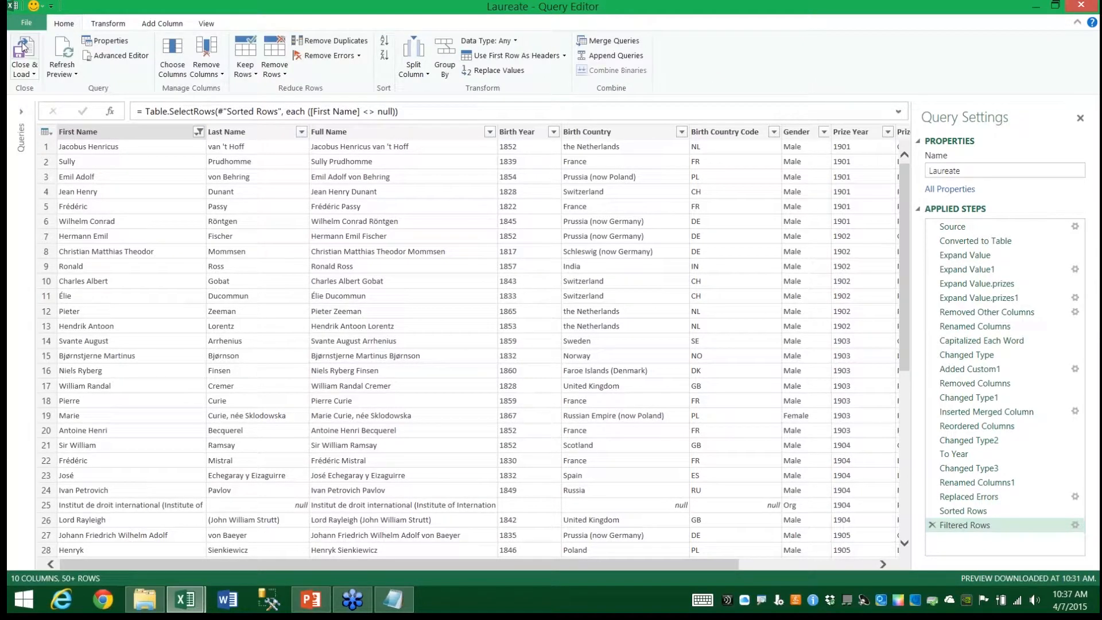
click(23, 50)
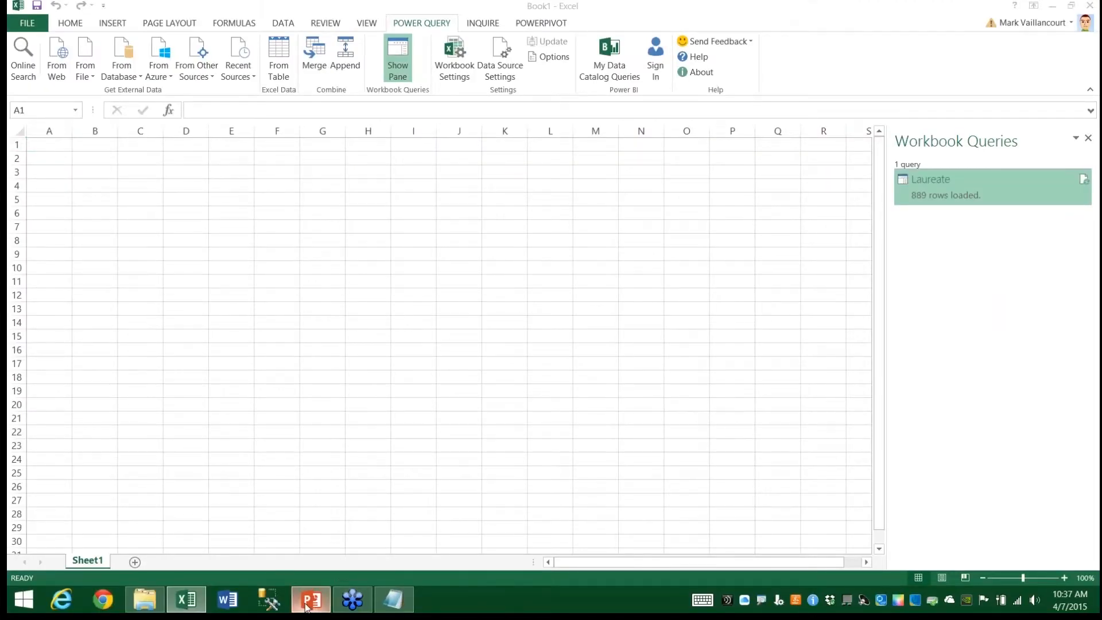
Step: Switch to the PowerPoint presentation and run the slide show from the Distillation Demo slide to the Merge Queries slide
click(308, 600)
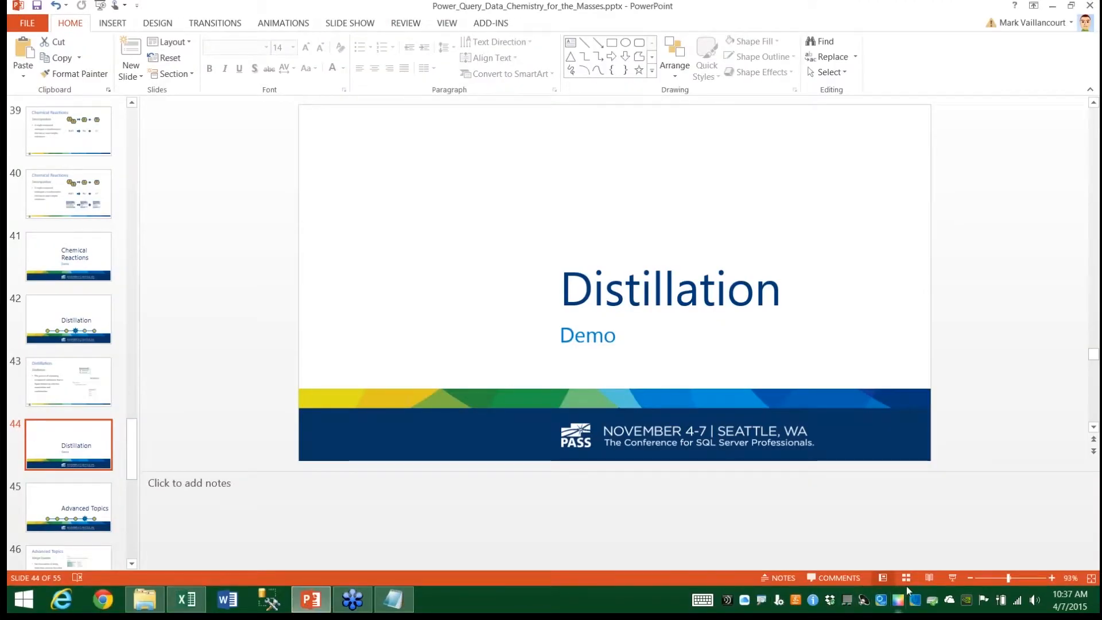
click(952, 577)
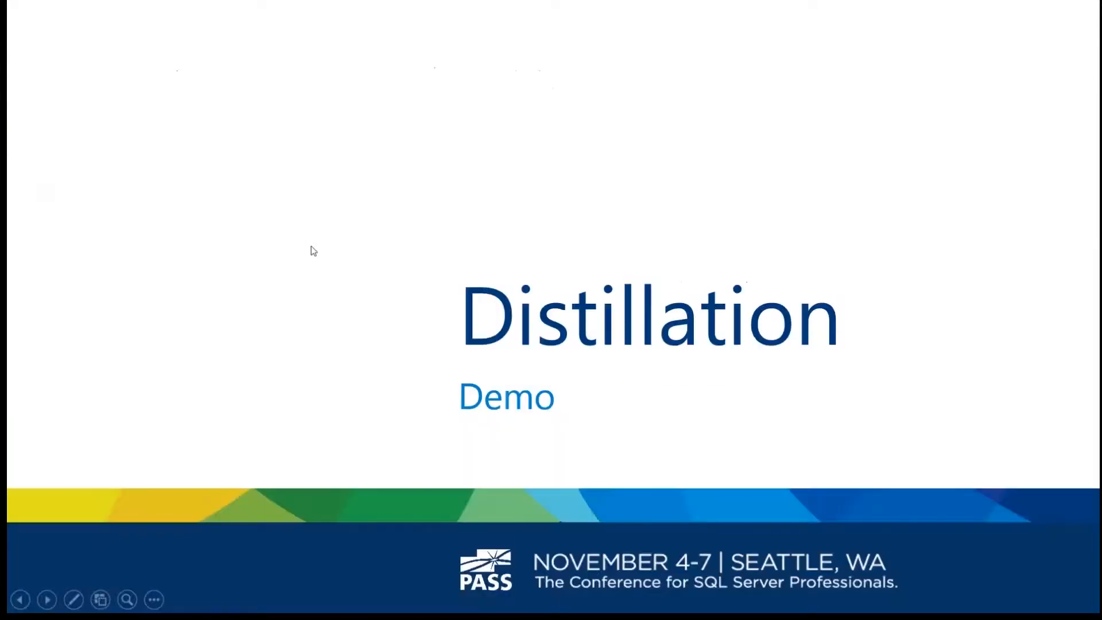
key(Right)
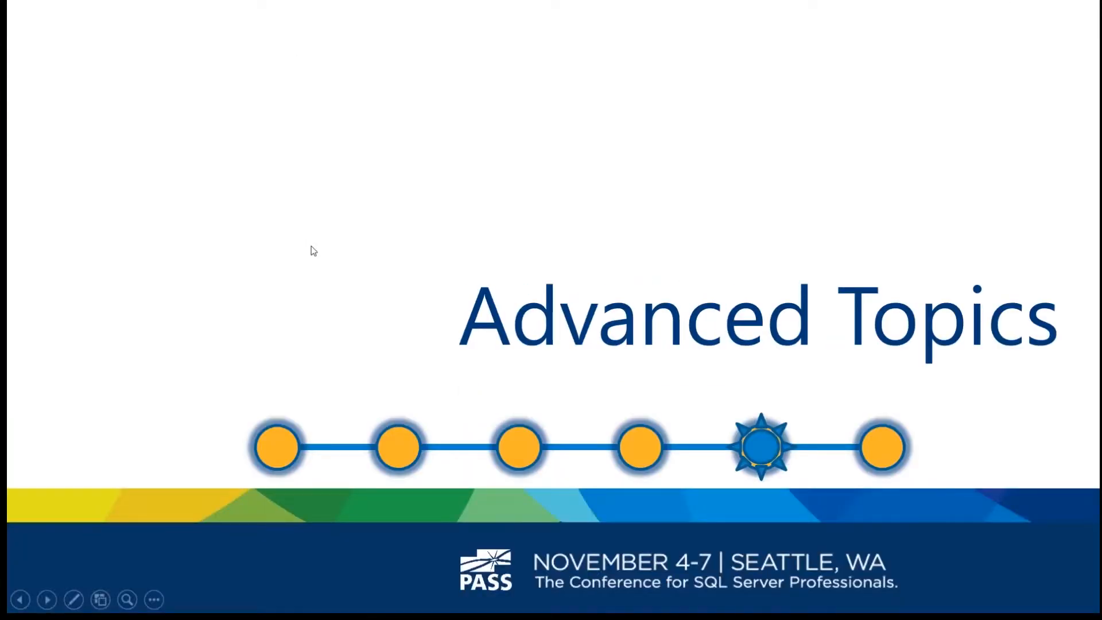
key(Right)
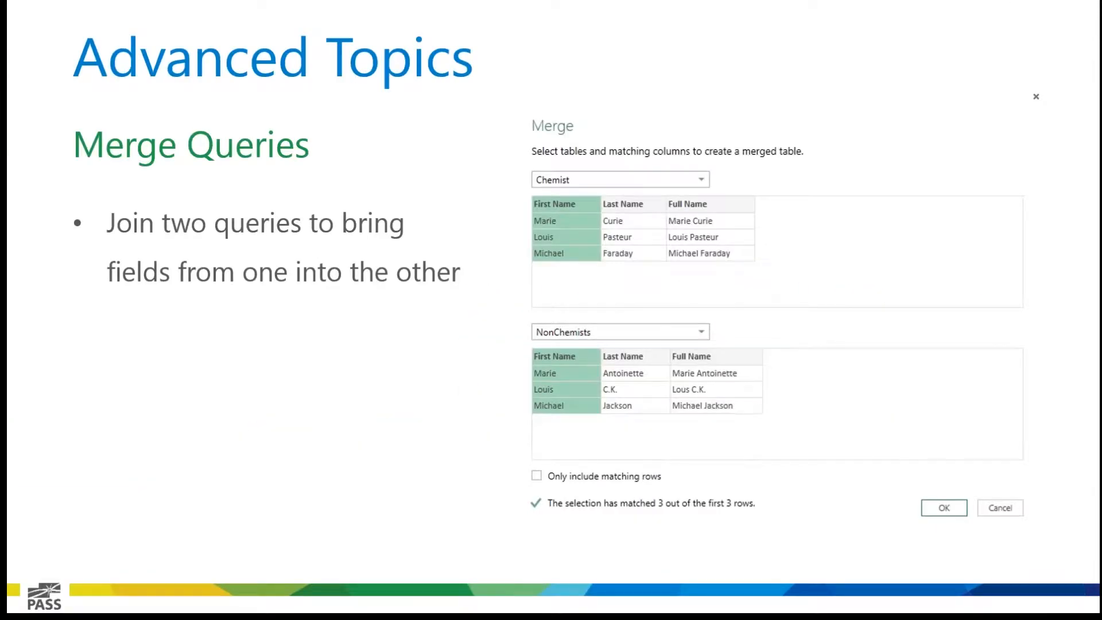
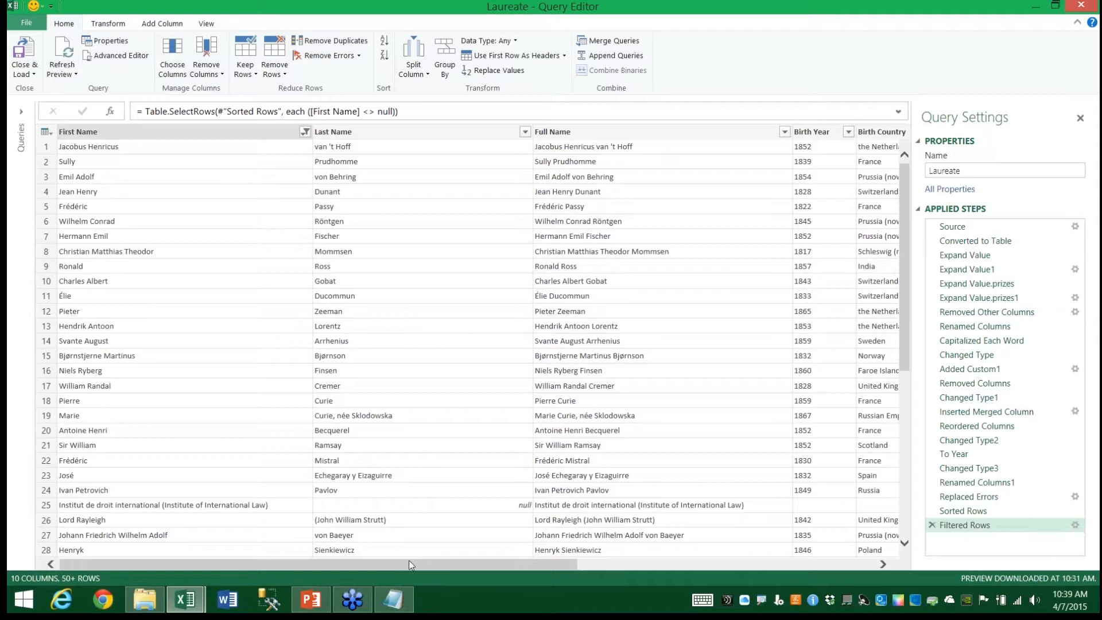
Step: Start a new custom column in the Laureate query and copy the Entity Type formula from M.txt in Notepad
drag(414, 566, 713, 553)
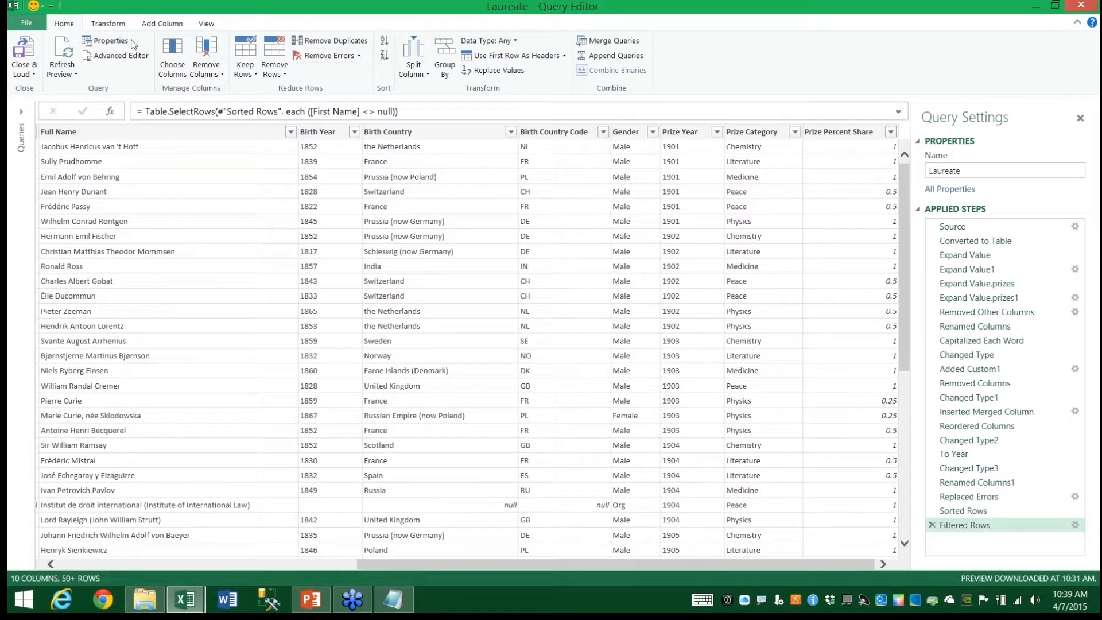
click(163, 25)
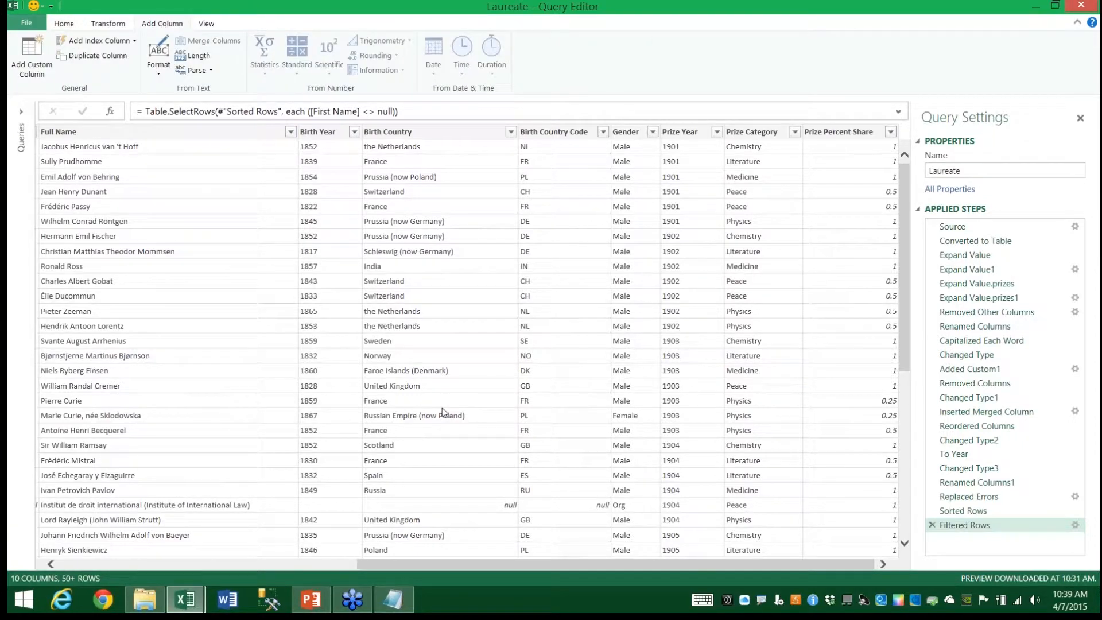
click(27, 55)
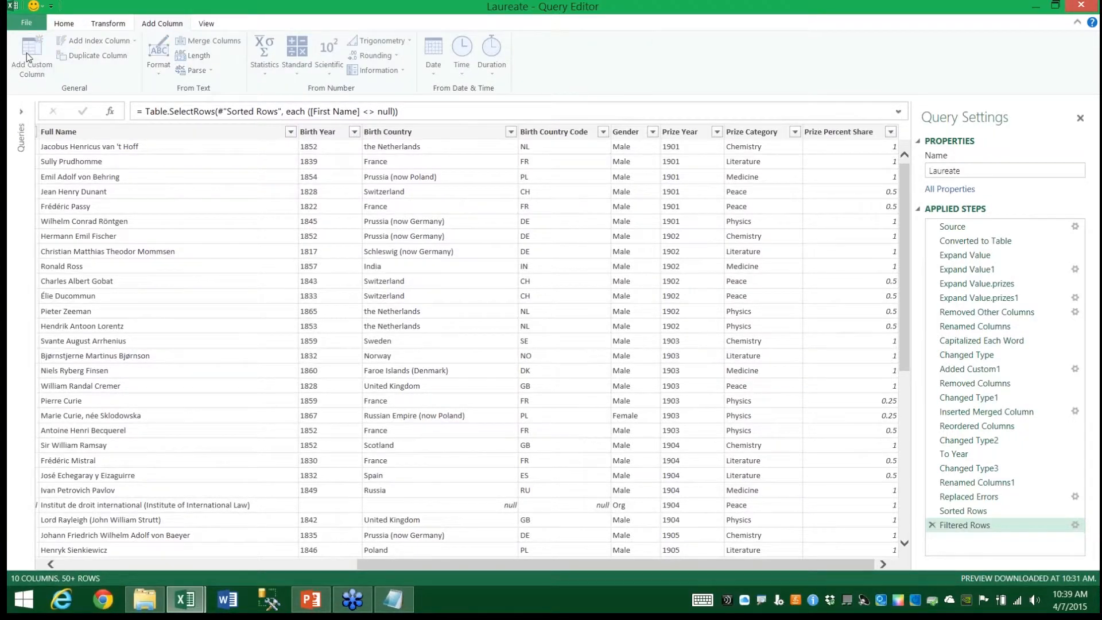
click(379, 593)
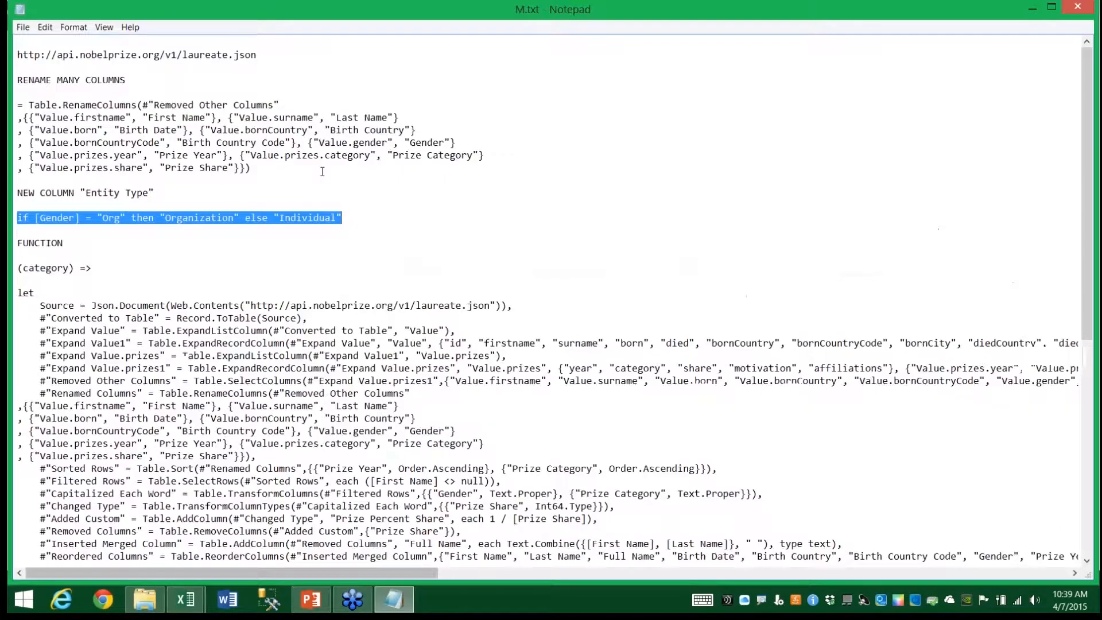
click(185, 600)
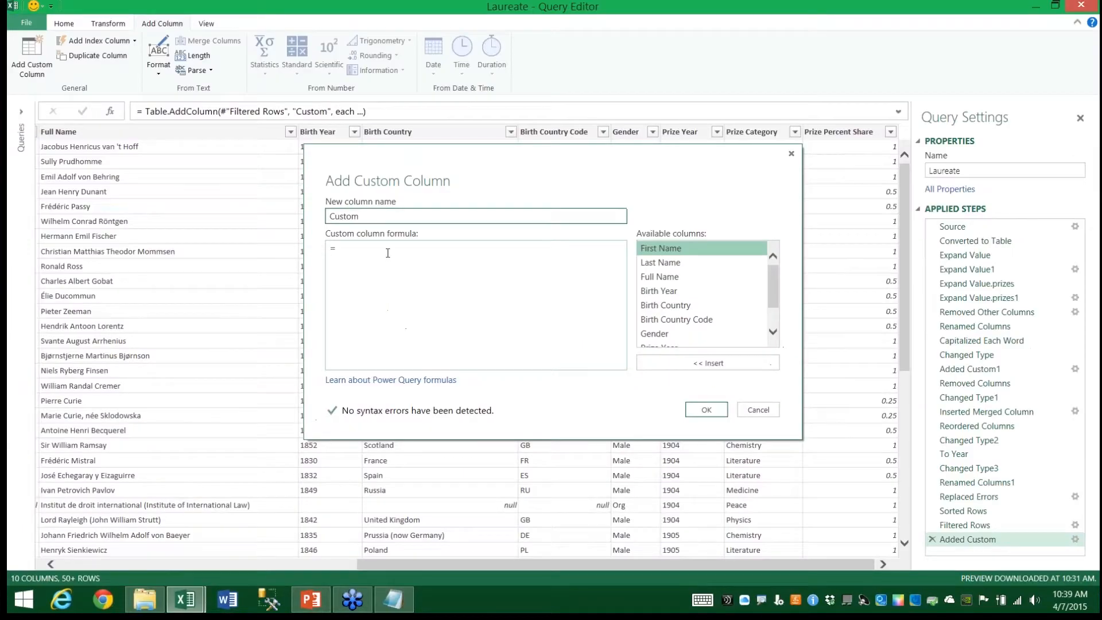
Step: Create the custom column Entity Type with the formula if [Gender] = "Org" then "Organization" else "Individual", and check its distinct values
text(if [Gender] = "Org" then "Organization" else "Individual")
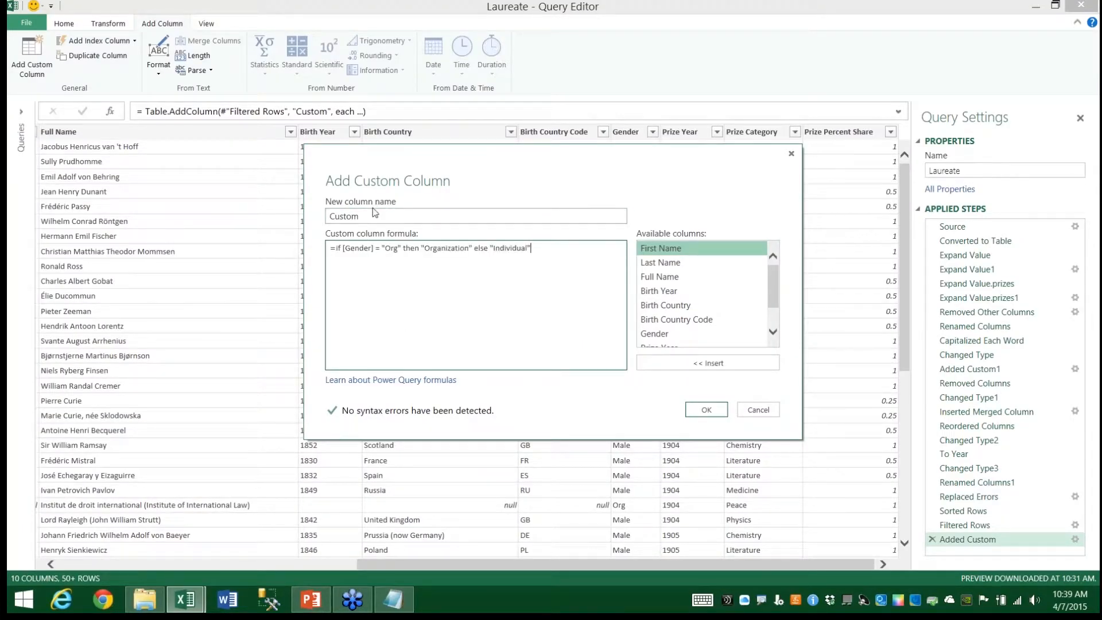
key(shift+Tab)
text(En)
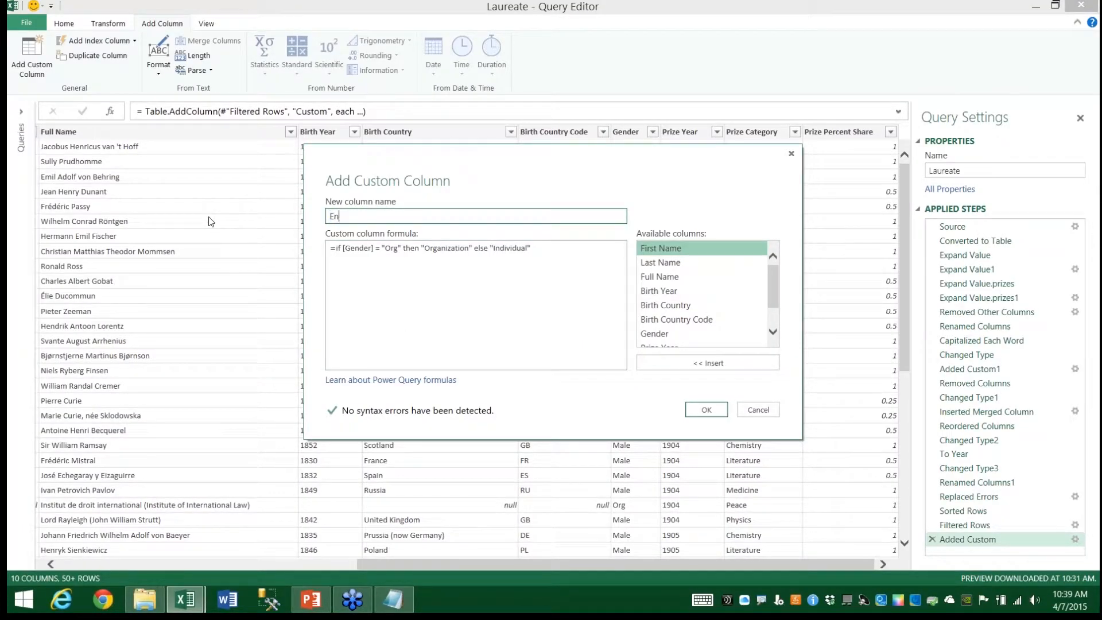
text(tity Type)
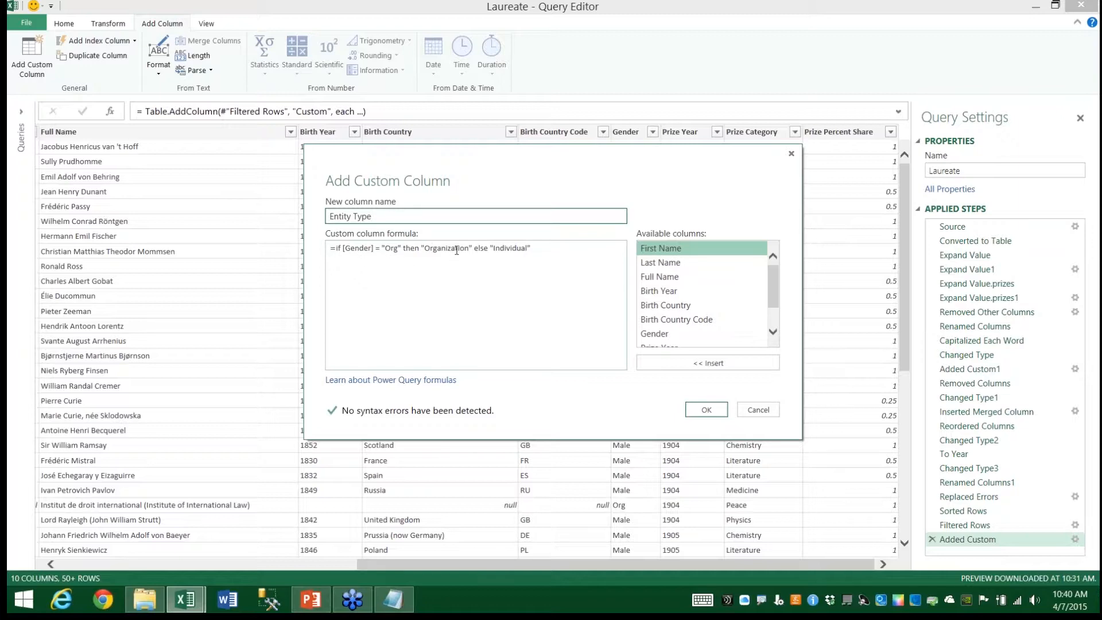
click(706, 410)
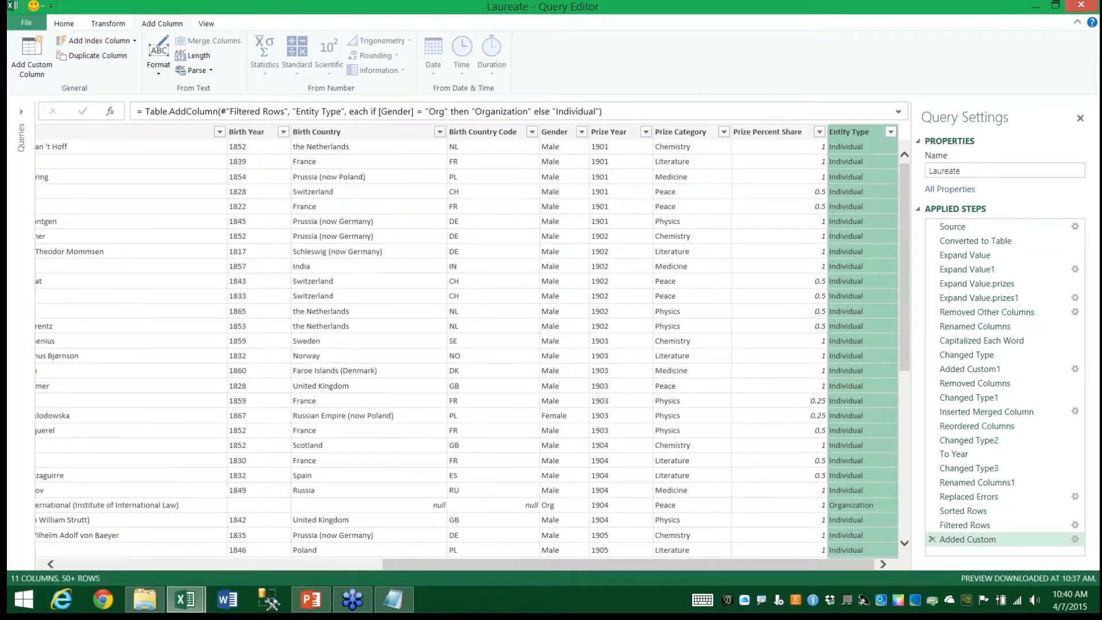
click(890, 131)
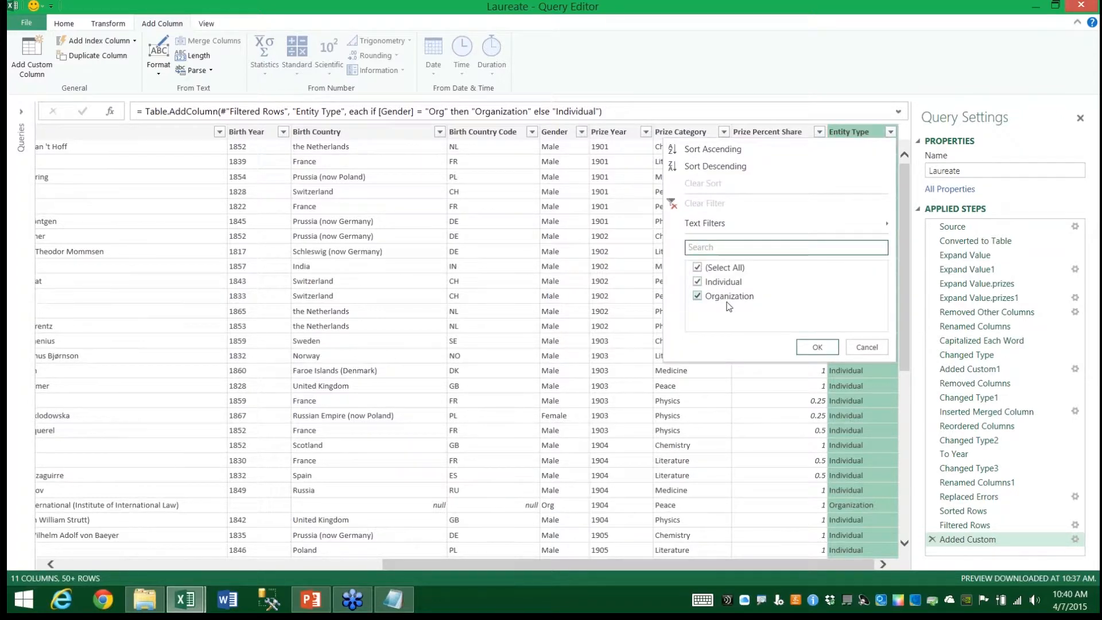
click(864, 349)
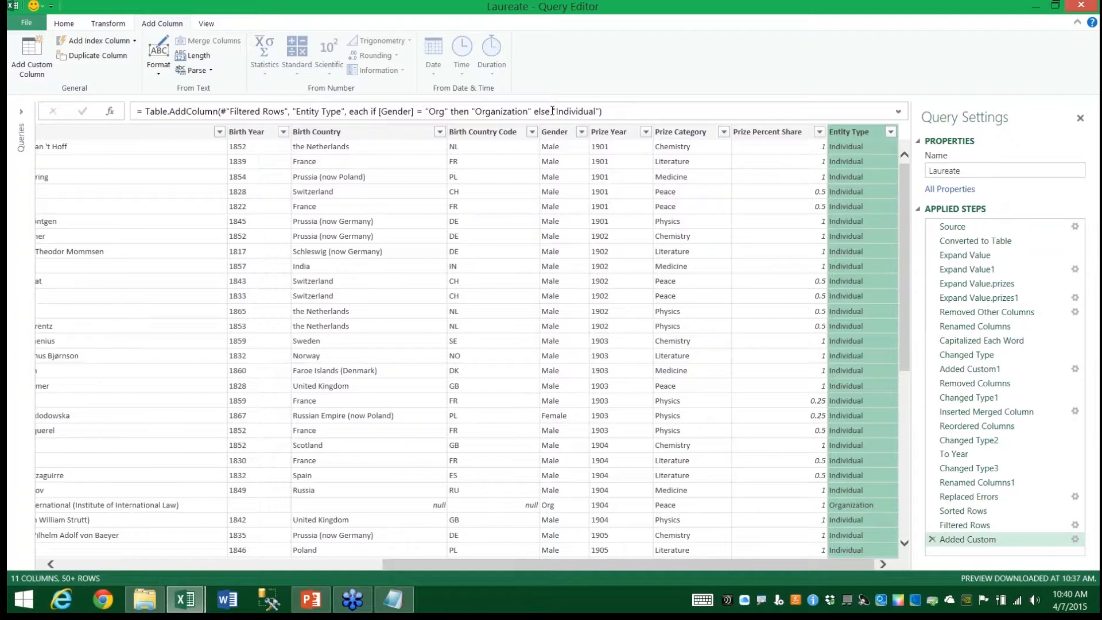
Step: Replace the value Org with N/A in the Gender column and check the column's distinct values
click(553, 133)
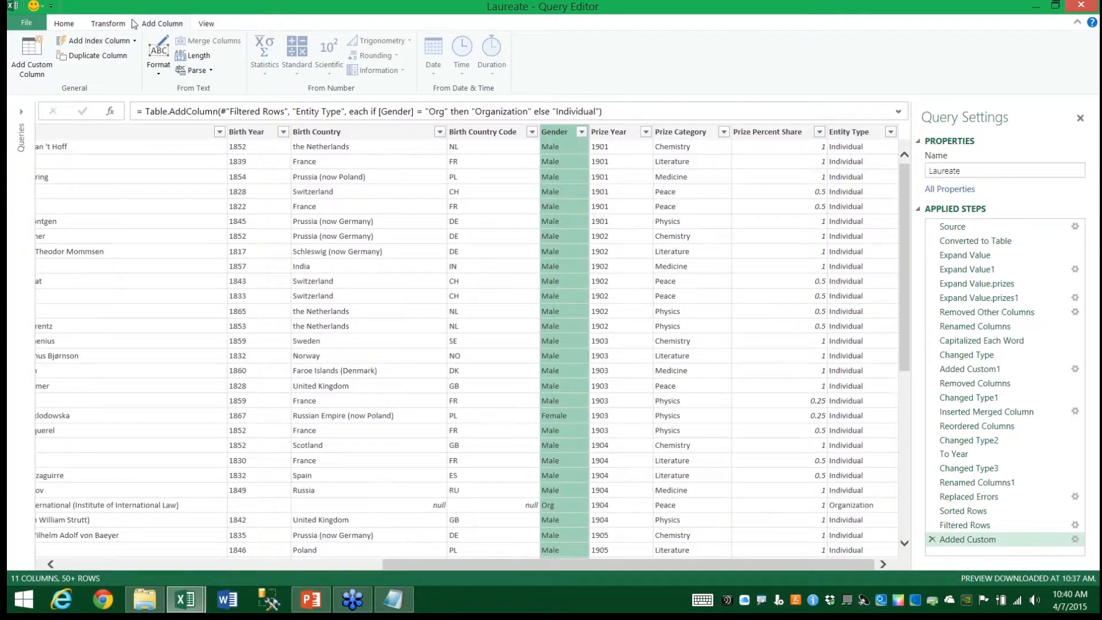
click(108, 24)
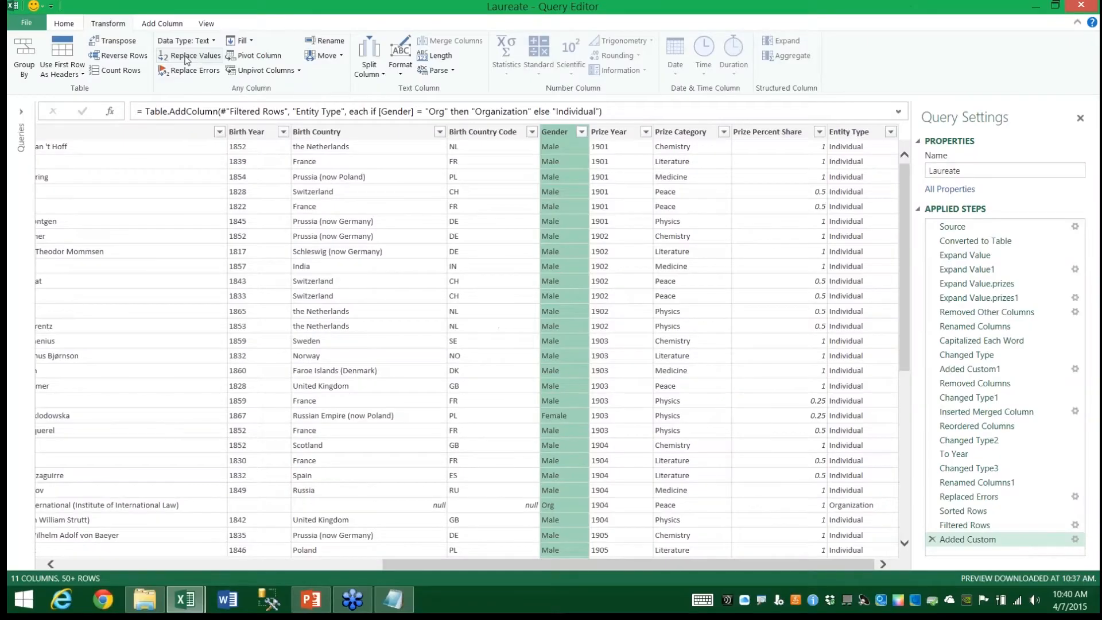
click(304, 90)
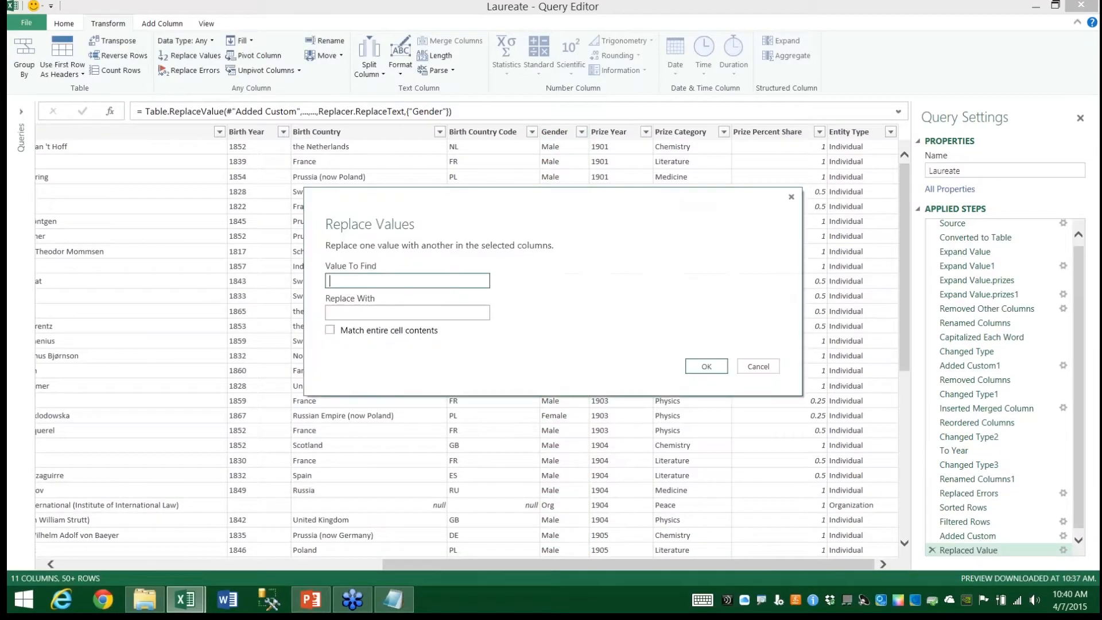
text(Org)
key(Tab)
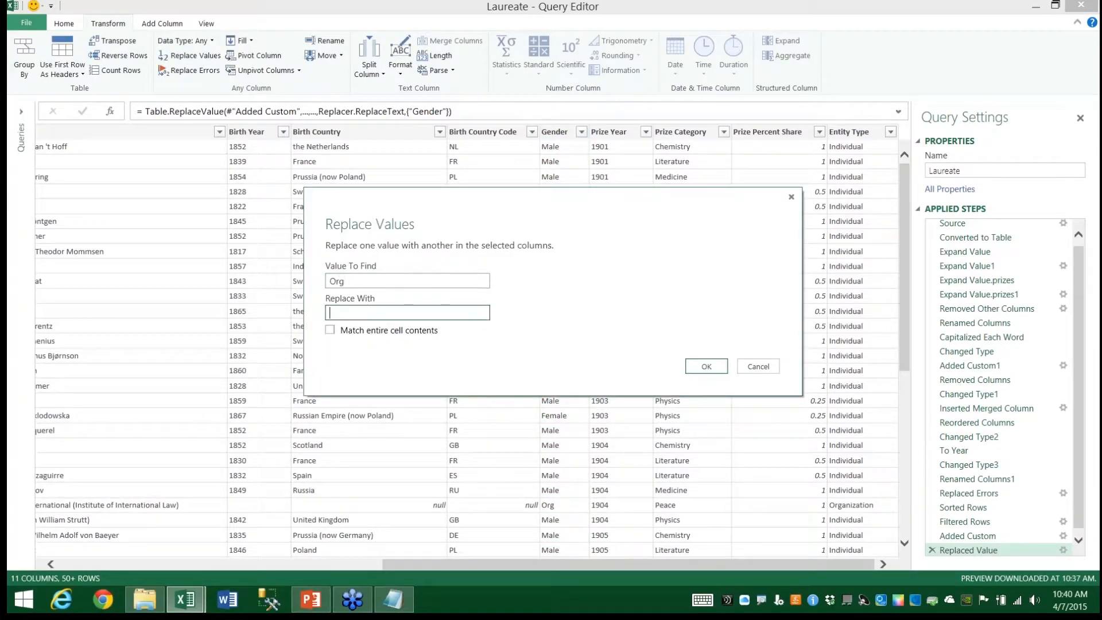
text(N/A)
click(706, 367)
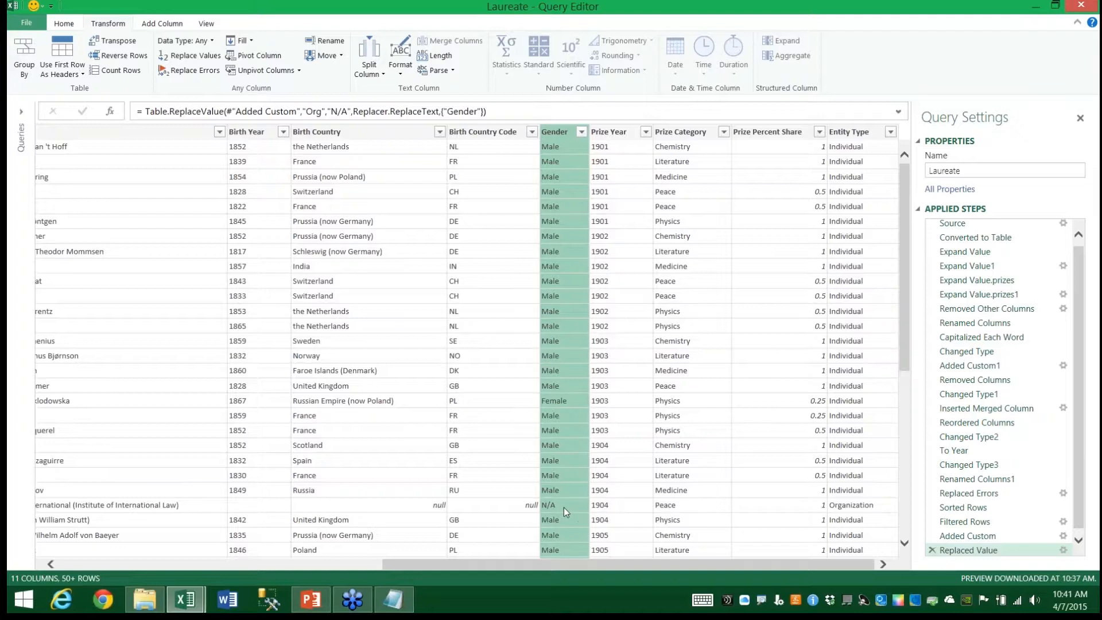
click(581, 131)
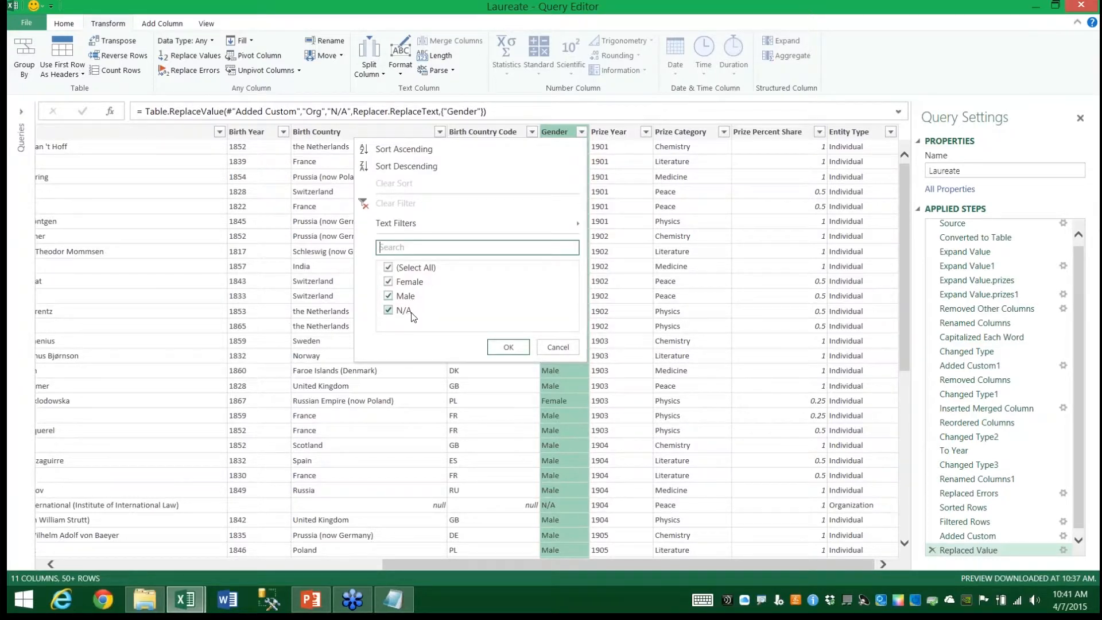
click(561, 347)
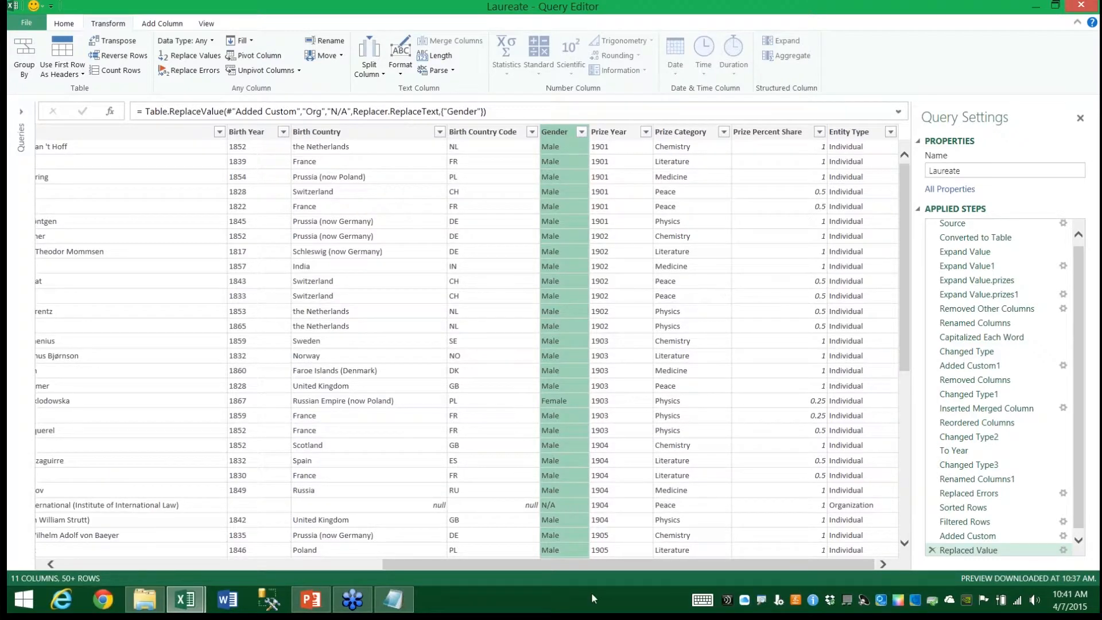
Step: Close the query editor and load the finished Laureate query into the workbook
drag(565, 563, 232, 563)
click(63, 23)
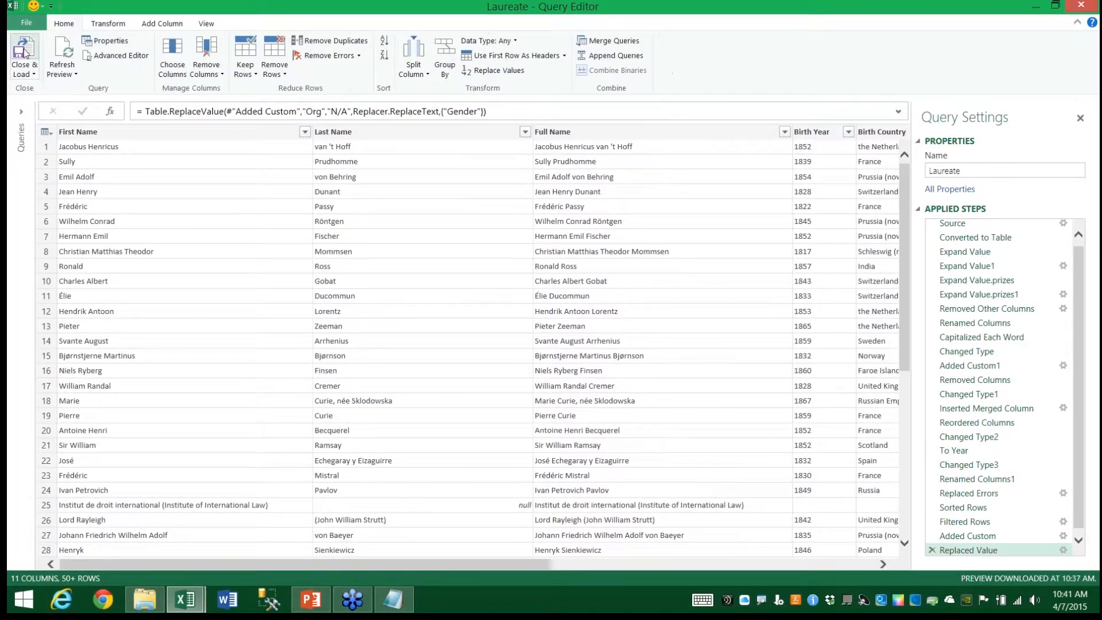
click(25, 54)
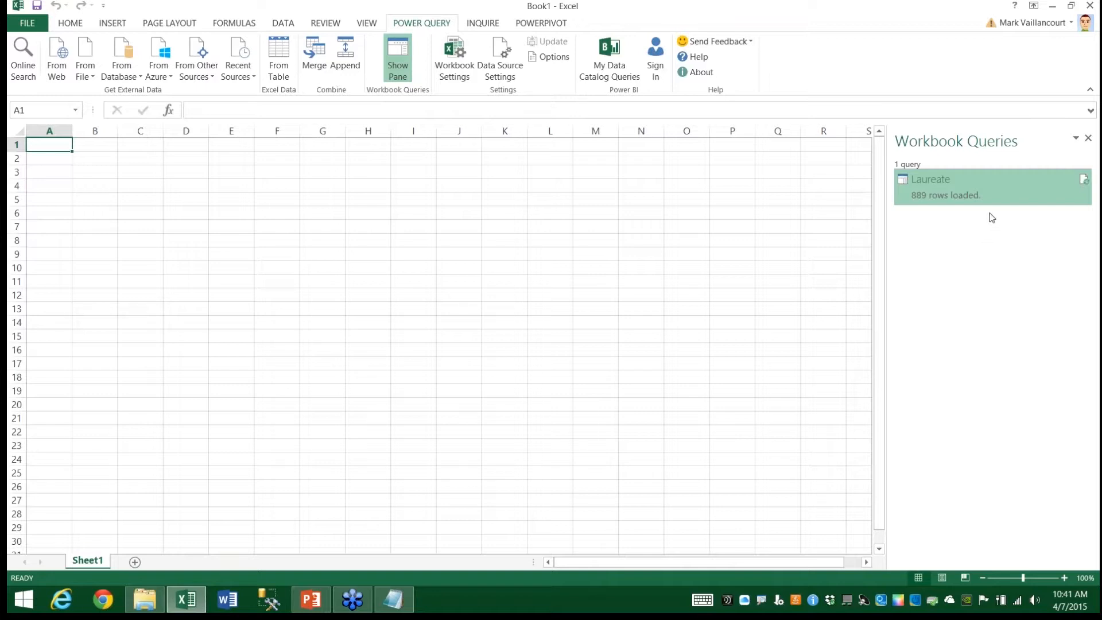
Step: Duplicate the Laureate query in the workbook and open the copy for editing
right_click(939, 188)
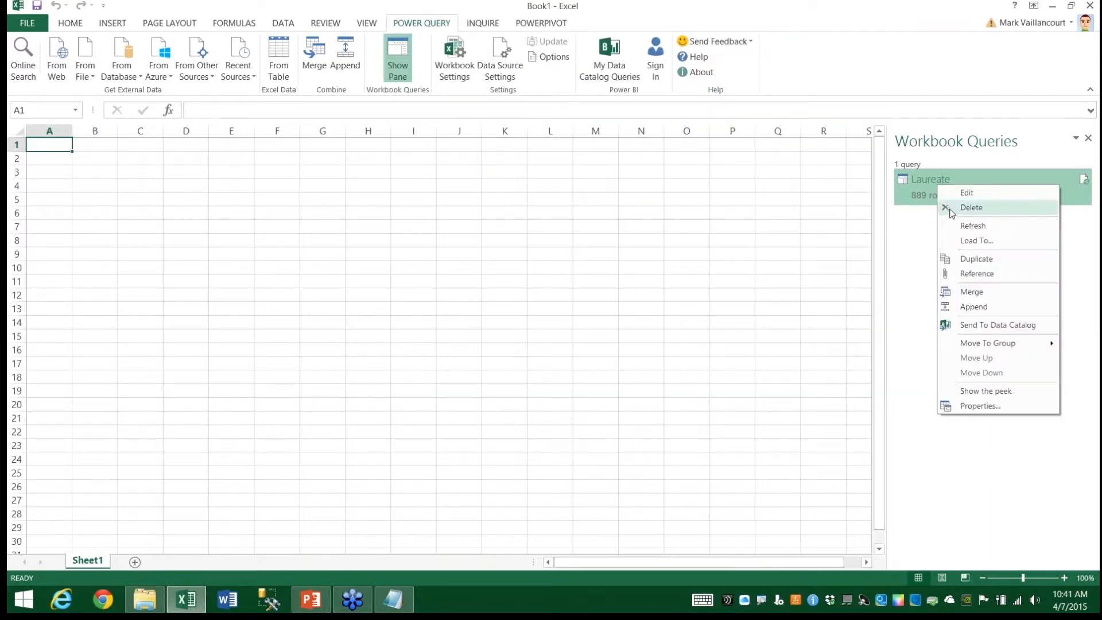
click(982, 261)
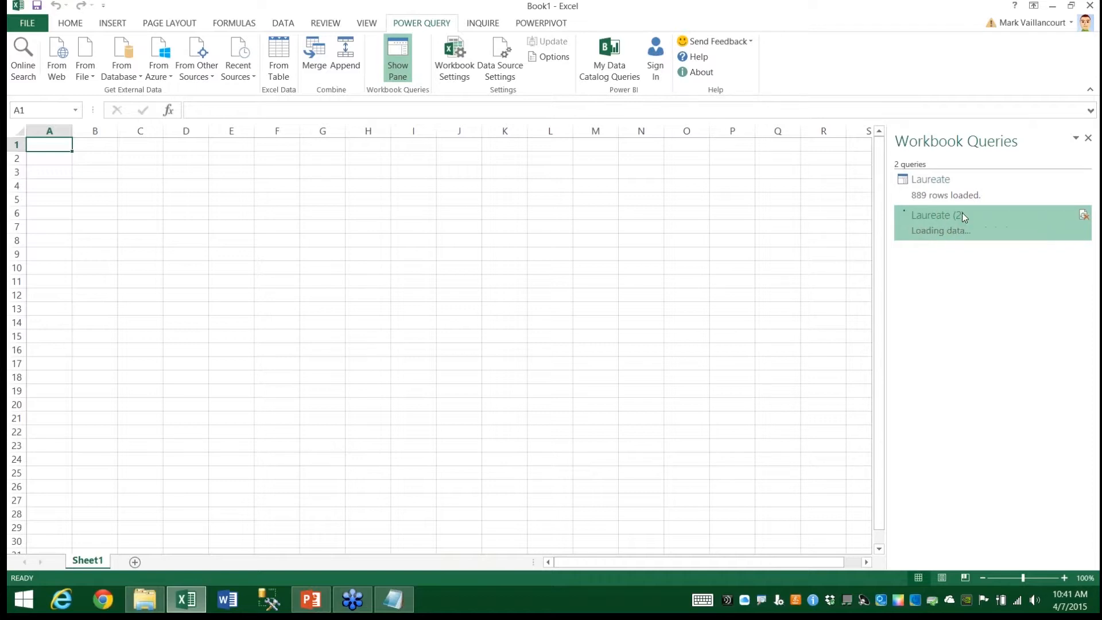
mouse_move(985, 202)
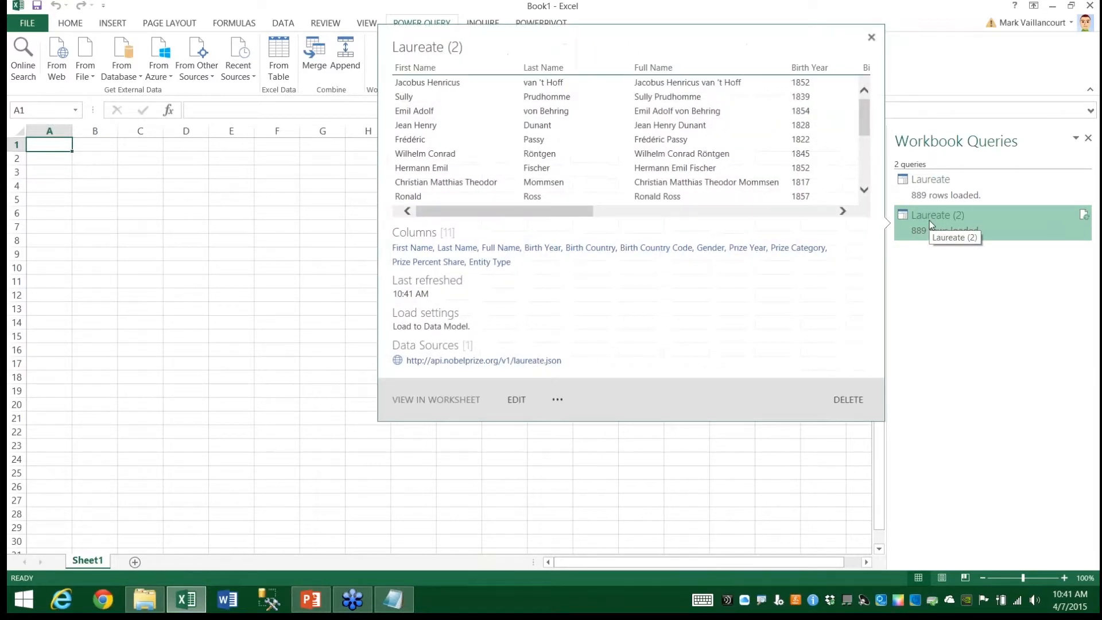
double_click(928, 220)
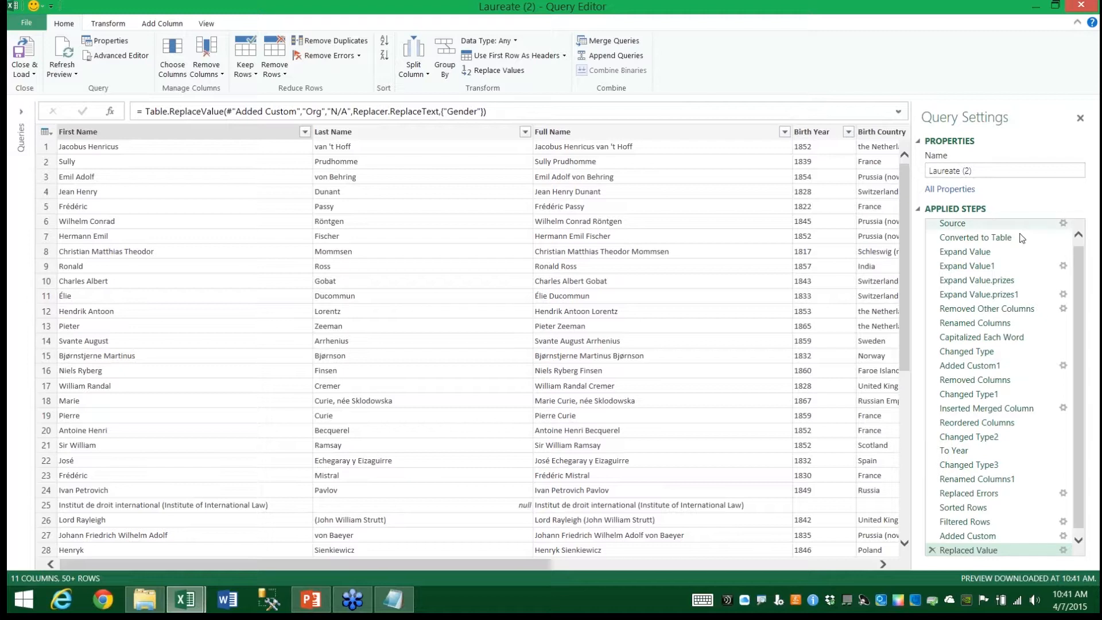
Step: Rename the duplicated query as Laureate Function
click(954, 168)
key(BackSpace)
key(BackSpace)
key(BackSpace)
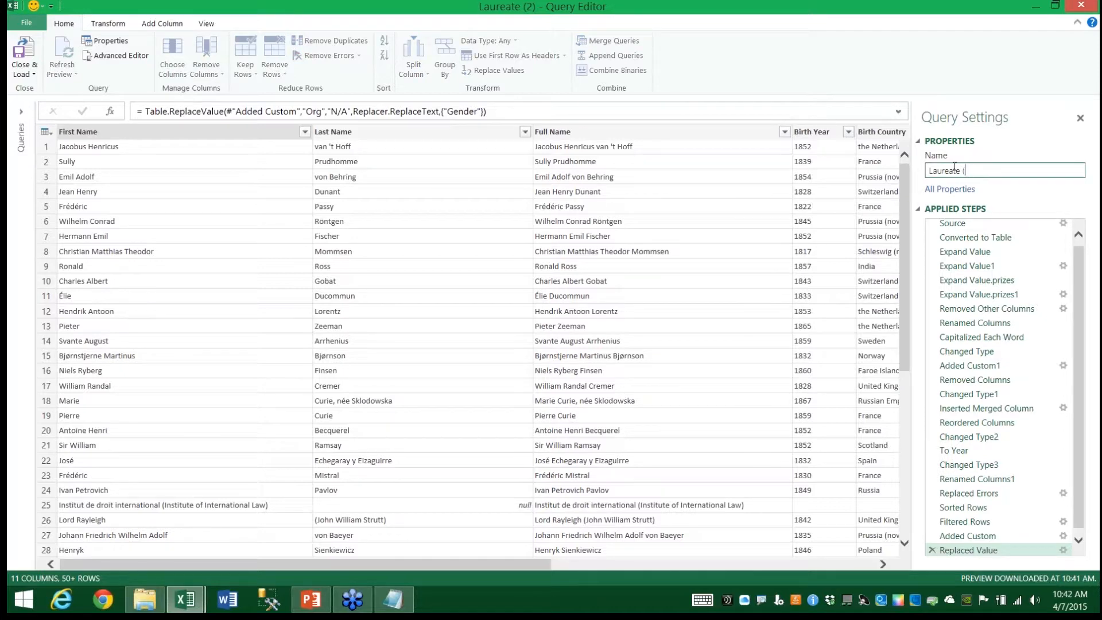
text(Function)
Step: Filter the Prize Category column of Laureate Function to keep only Chemistry
drag(252, 564, 715, 566)
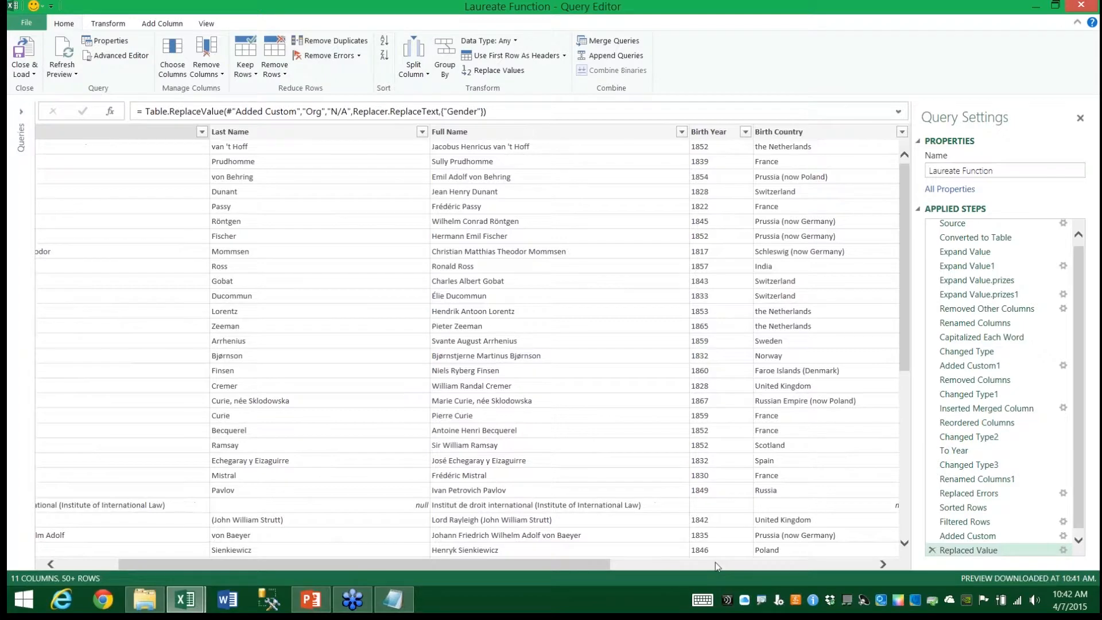
click(726, 137)
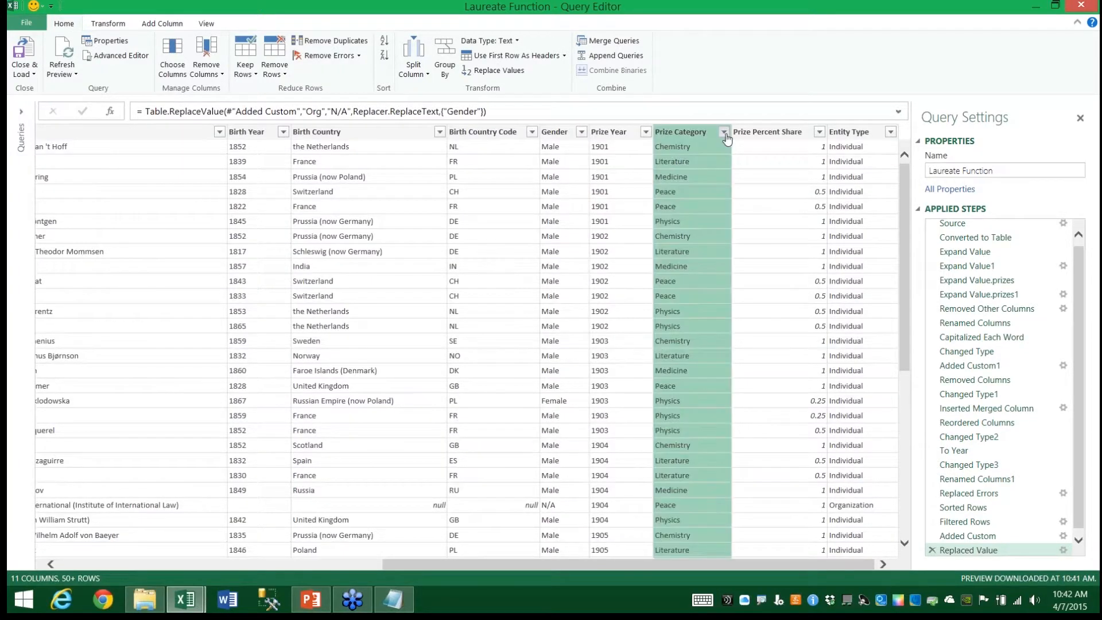
click(724, 133)
click(529, 268)
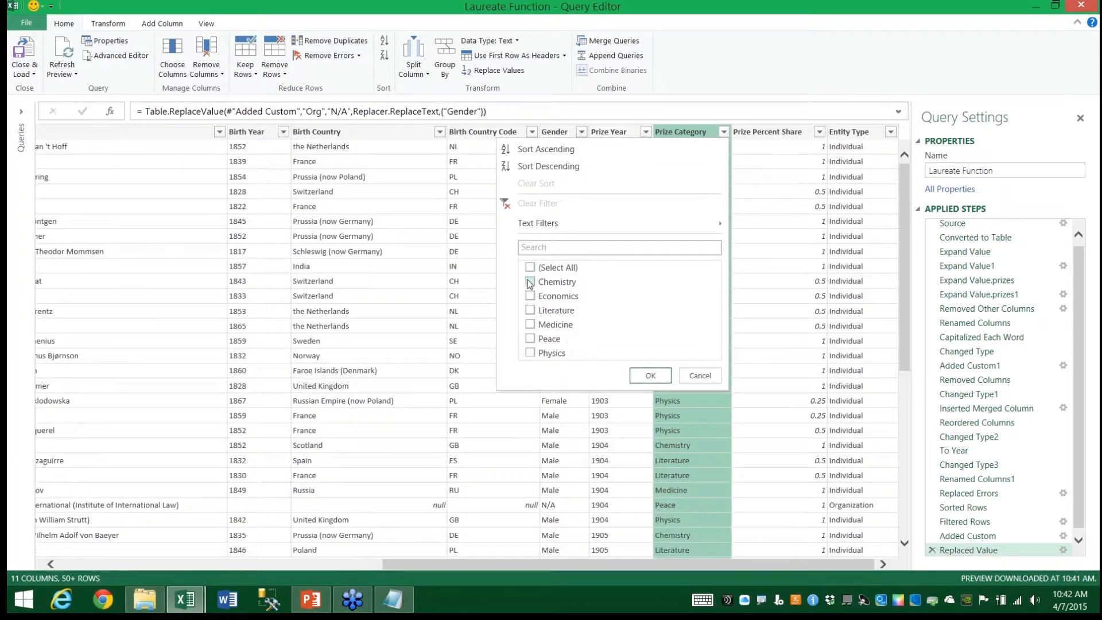
click(529, 282)
click(650, 375)
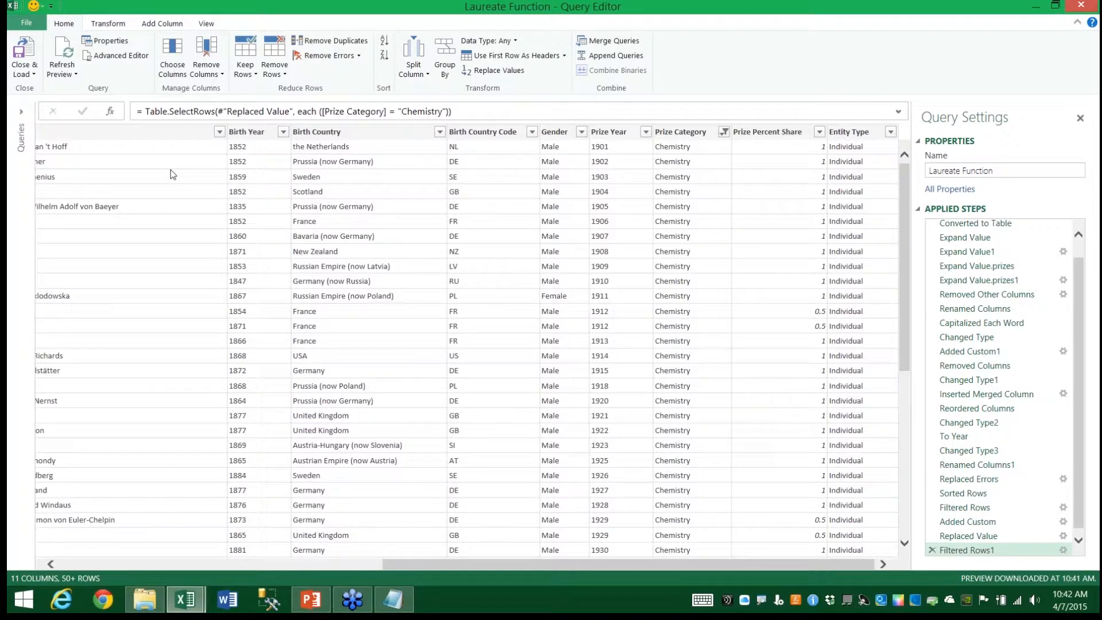
Step: Open the M code of Laureate Function in the Advanced Editor and enlarge its window to show the full script
click(206, 25)
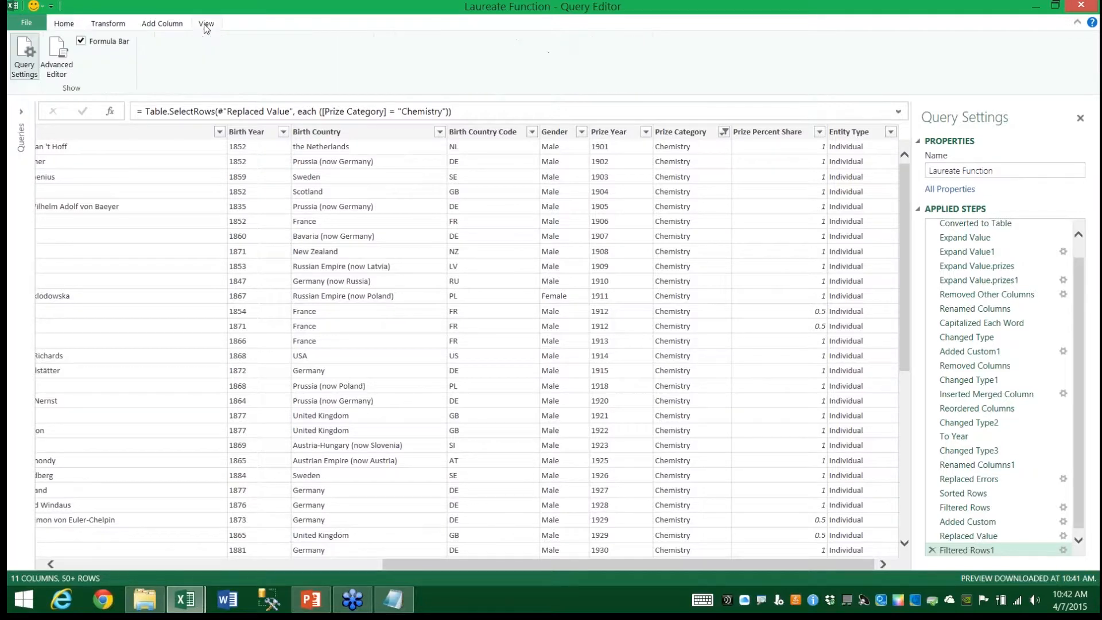
click(60, 56)
click(56, 54)
drag(395, 103, 353, 39)
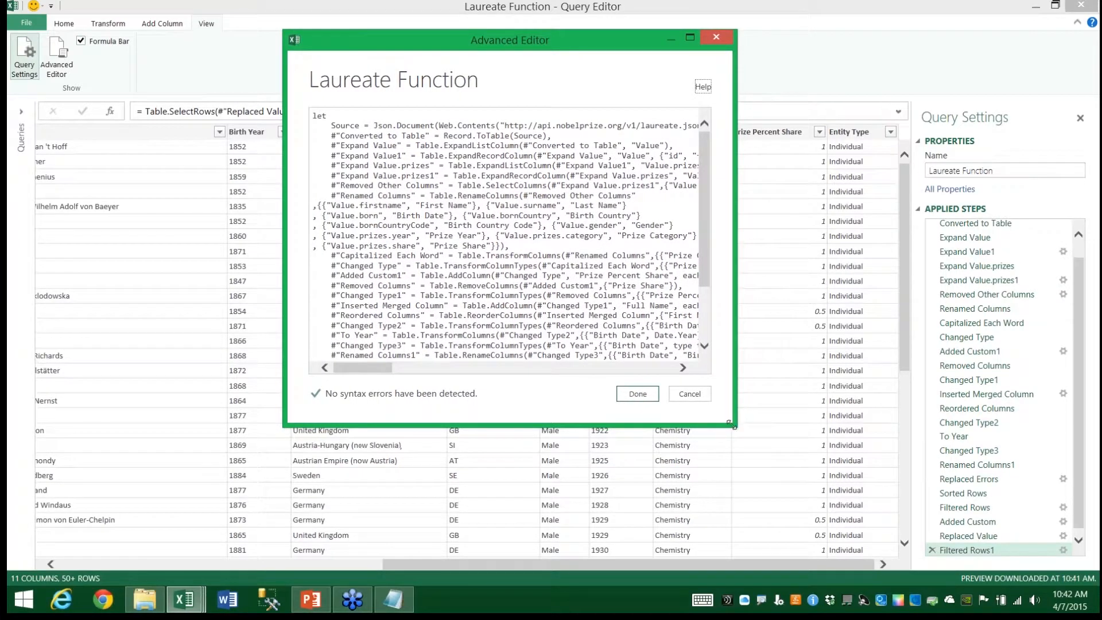
drag(739, 423, 1017, 544)
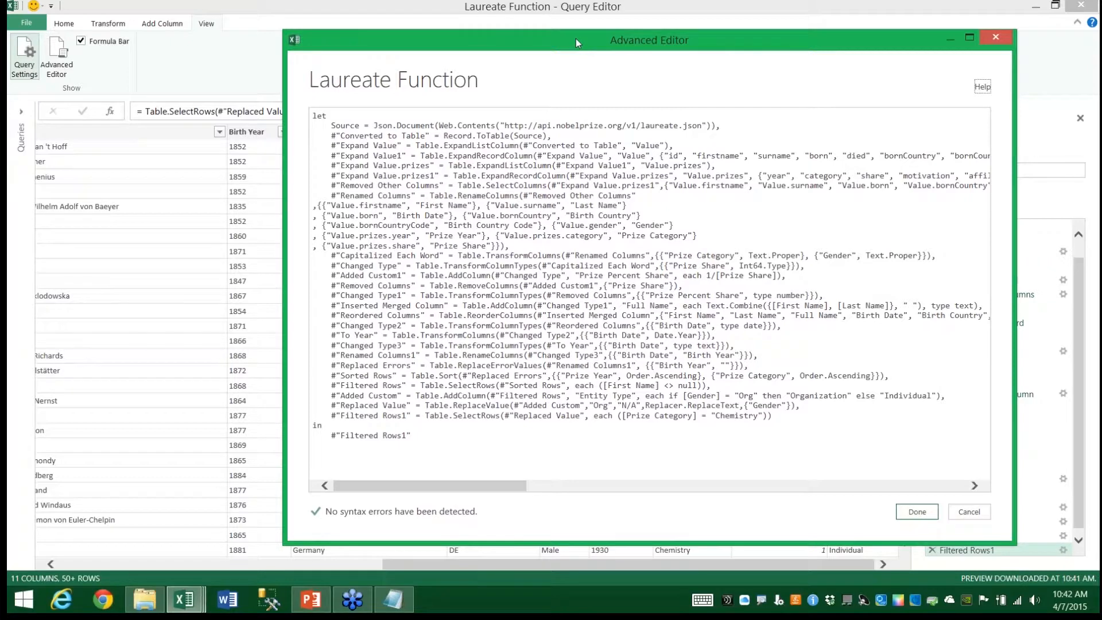
drag(576, 39, 456, 39)
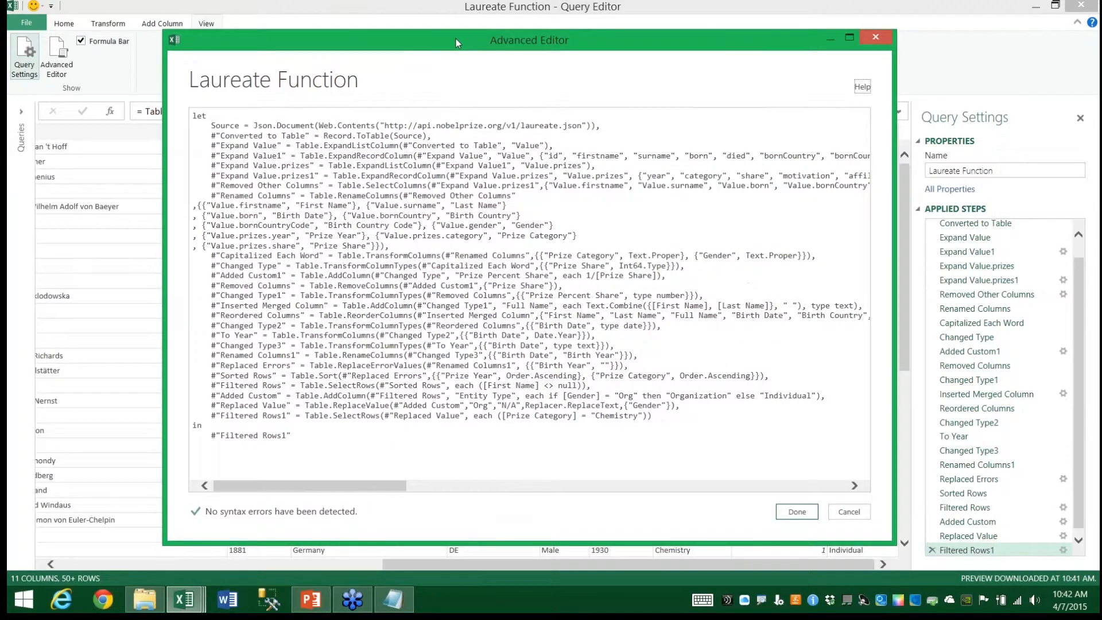
drag(895, 431, 918, 431)
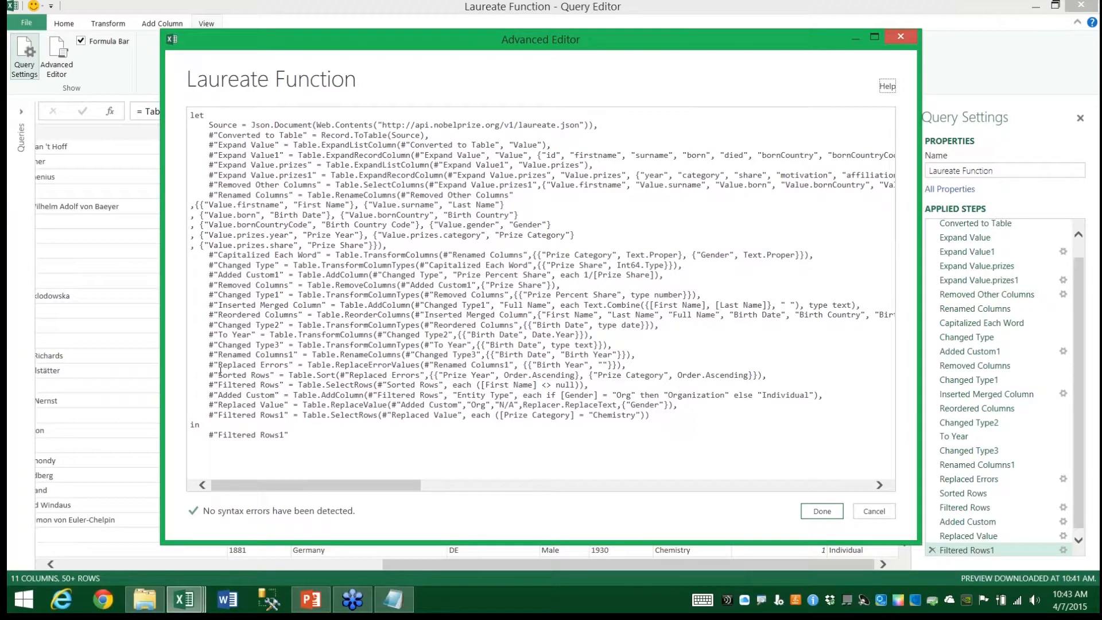
Step: Insert the function header (category) => on a new line above let in the M code
click(207, 115)
key(super)
key(Return)
key(Return)
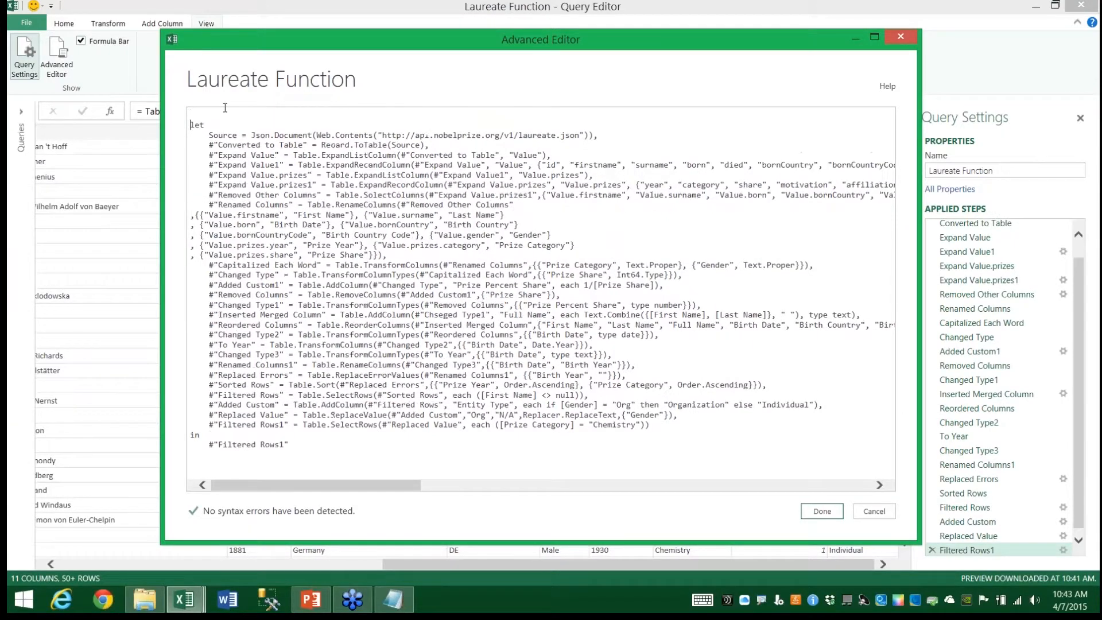
key(Up)
key(Up)
text((category)
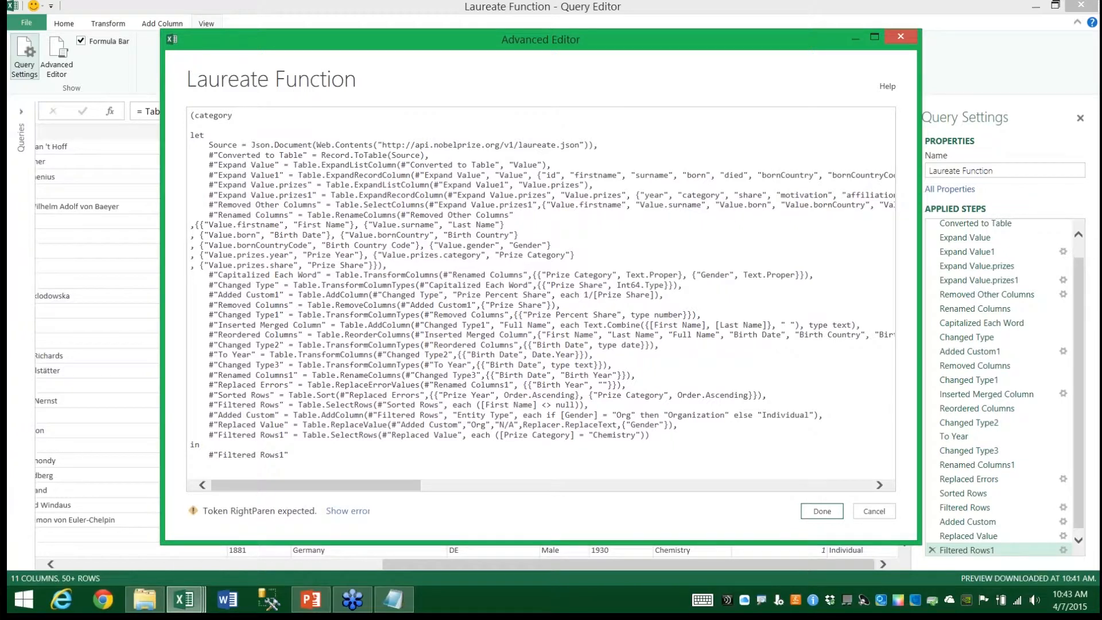
text())
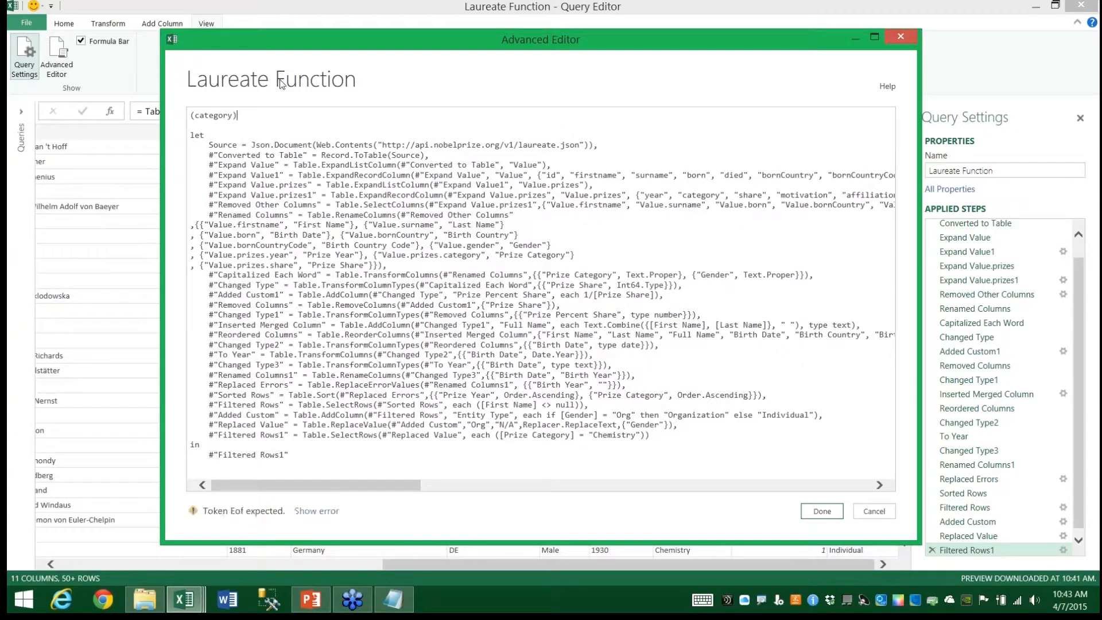
text( = )
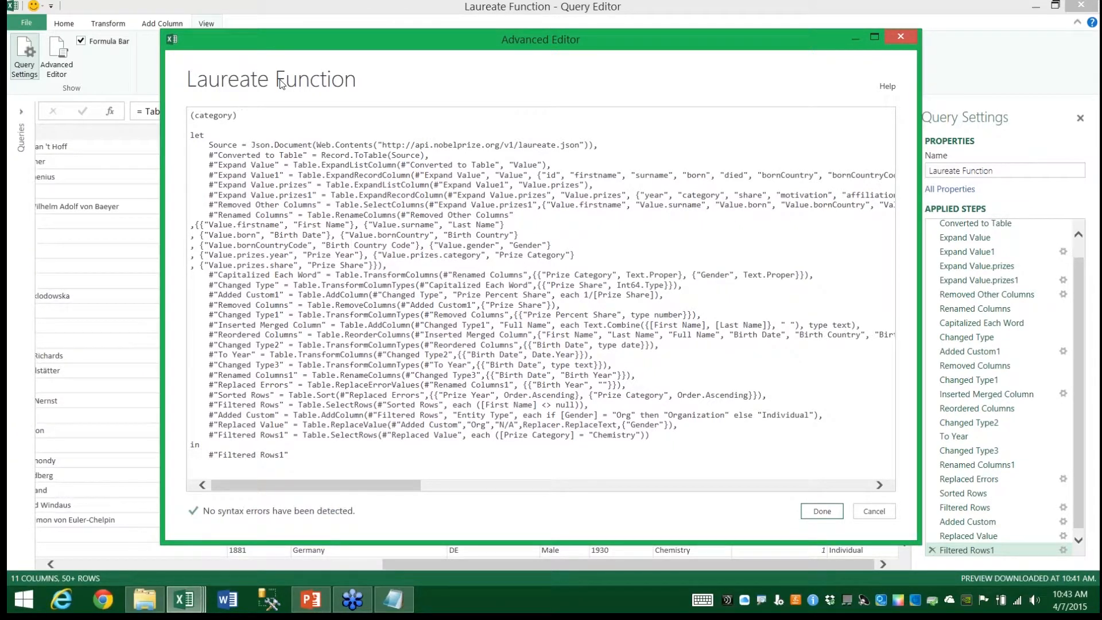
text(>)
Step: Replace the literal "Chemistry" in the Filtered Rows1 step with the parameter category, apply the code, and close and load the function
click(638, 435)
key(BackSpace)
key(BackSpace)
key(BackSpace)
key(BackSpace)
key(BackSpace)
key(BackSpace)
key(BackSpace)
key(BackSpace)
key(BackSpace)
key(BackSpace)
key(BackSpace)
text(caego)
key(BackSpace)
key(BackSpace)
key(BackSpace)
text(tegory)
click(820, 516)
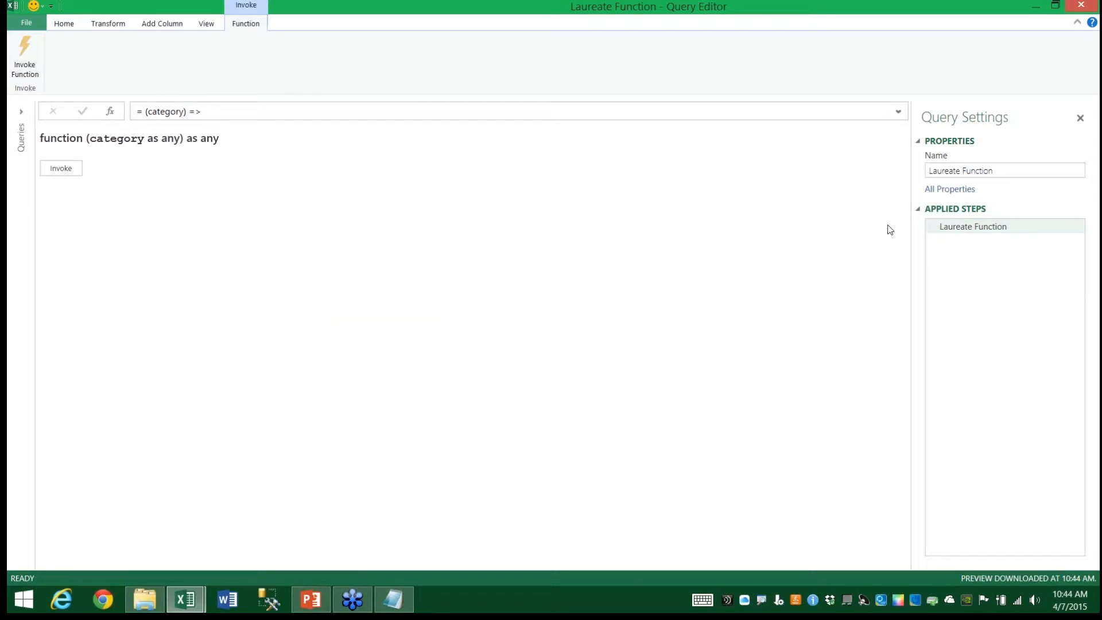
click(61, 26)
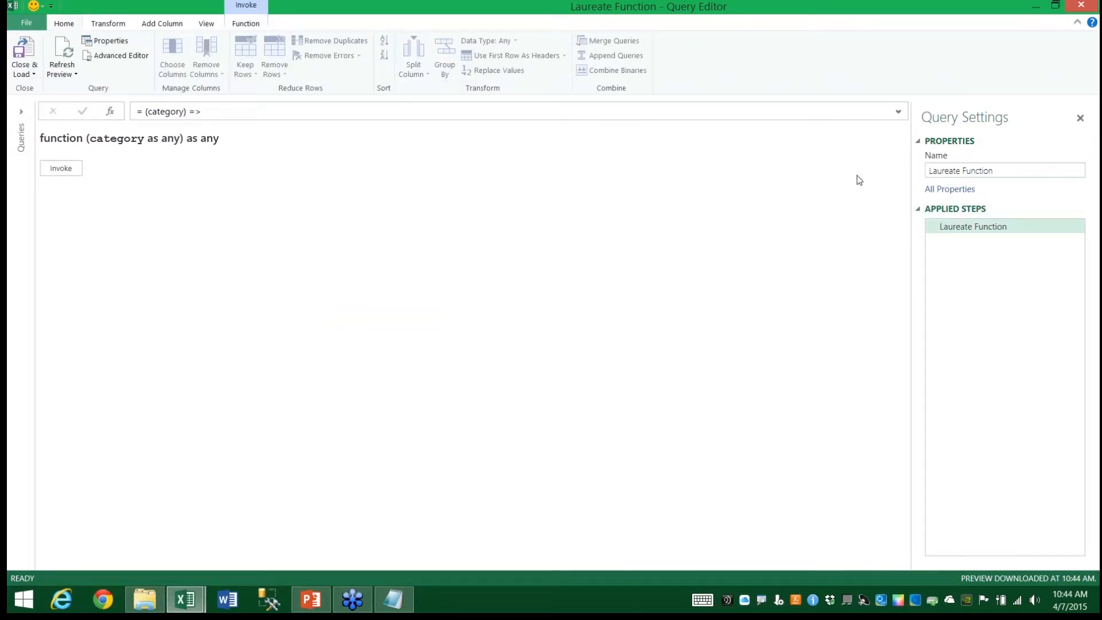
click(24, 51)
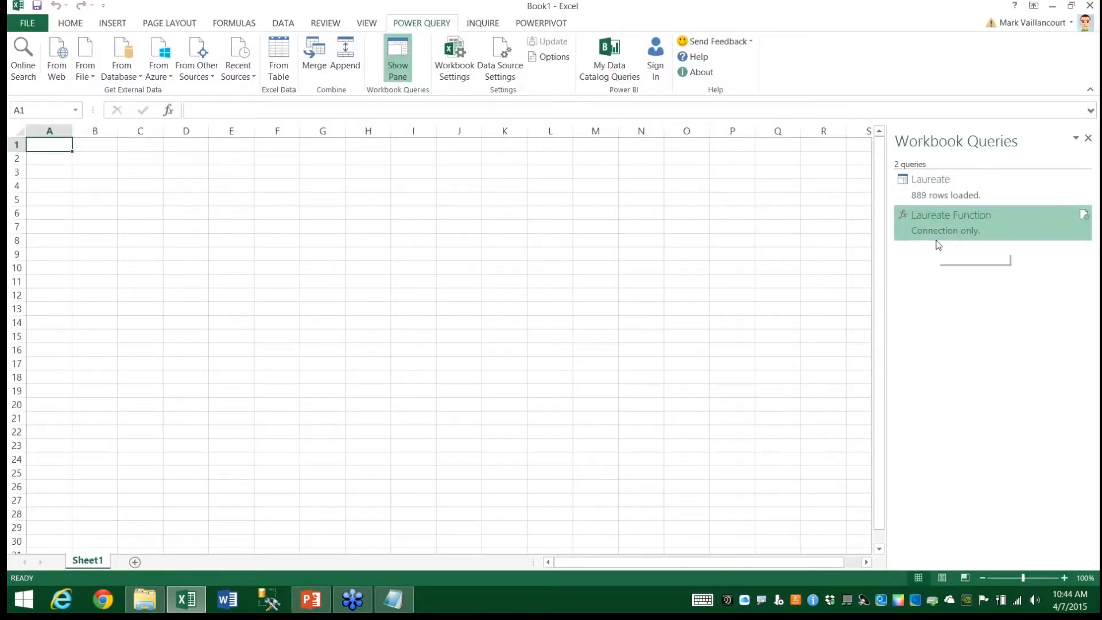
Step: Invoke Laureate Function with the category parameter set to Peace
mouse_move(938, 245)
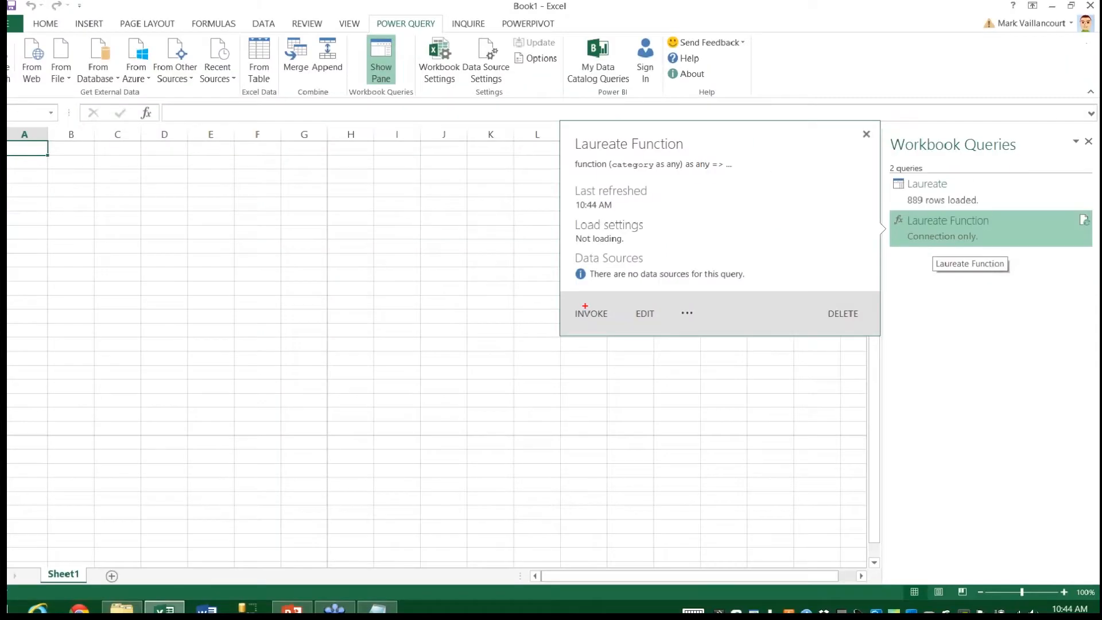
click(591, 314)
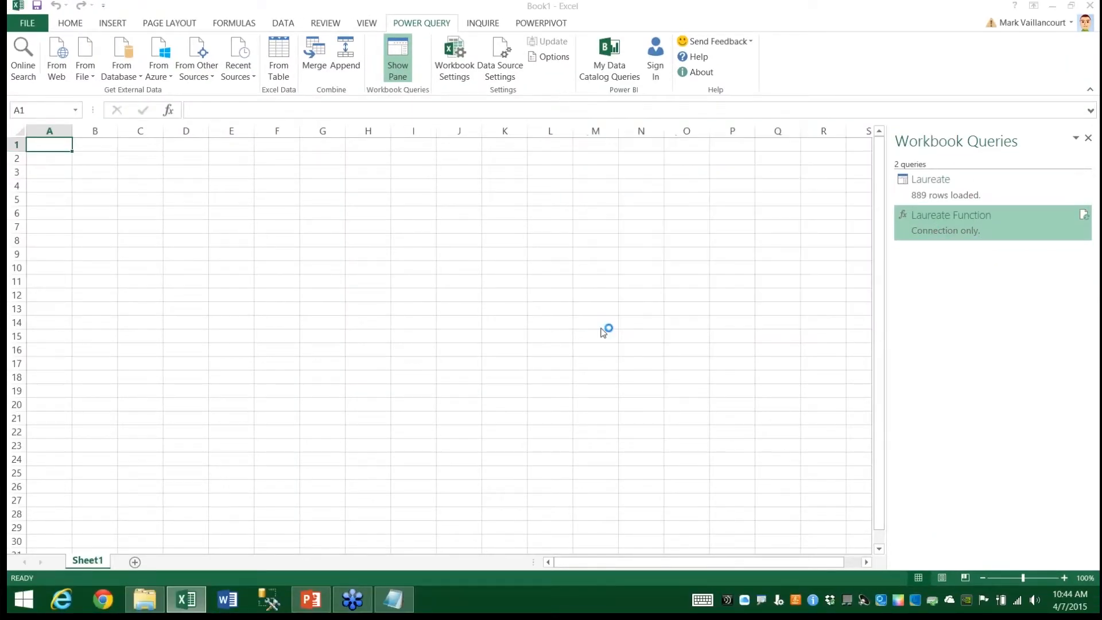
text(Peace)
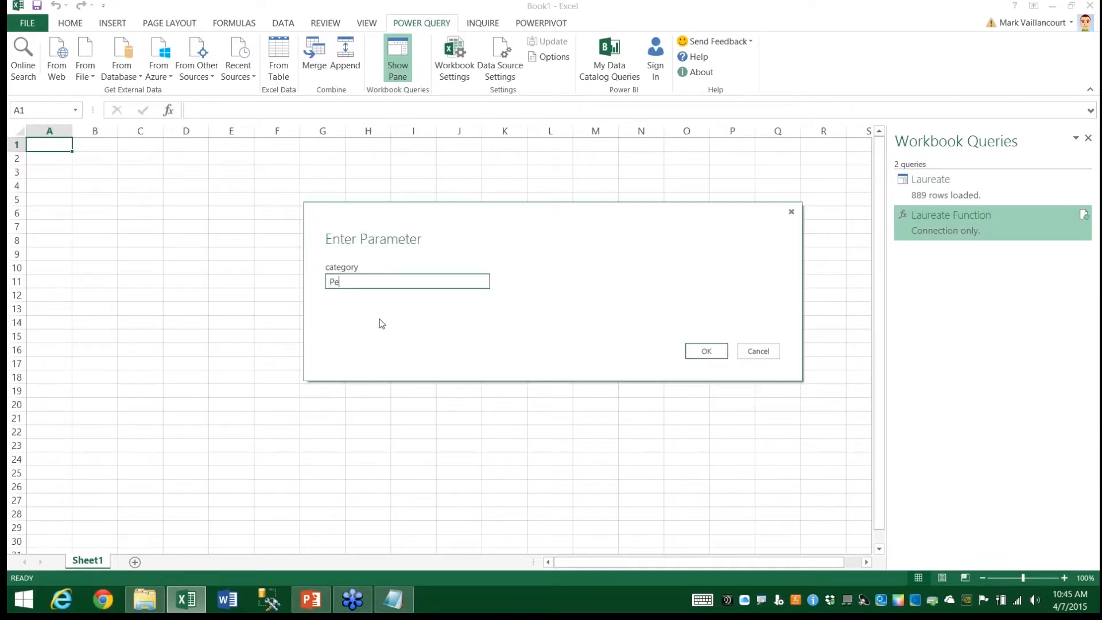
click(712, 350)
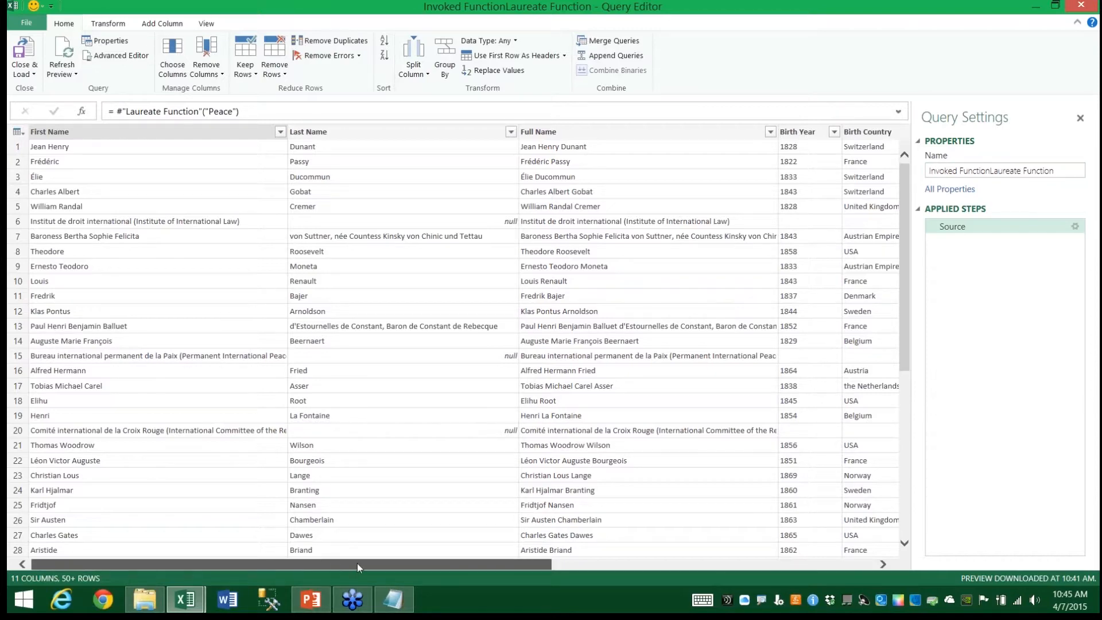
Step: Check the distinct values in the Prize Category column of the invoked result, and close the editor discarding that query
drag(357, 563, 631, 553)
click(765, 131)
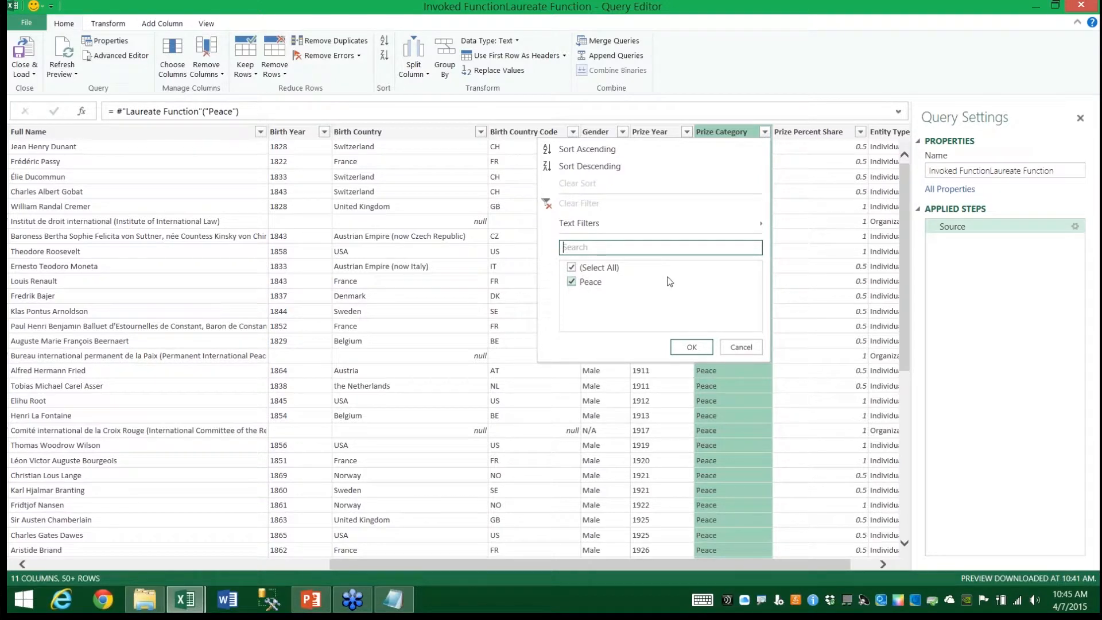
click(741, 347)
click(1081, 5)
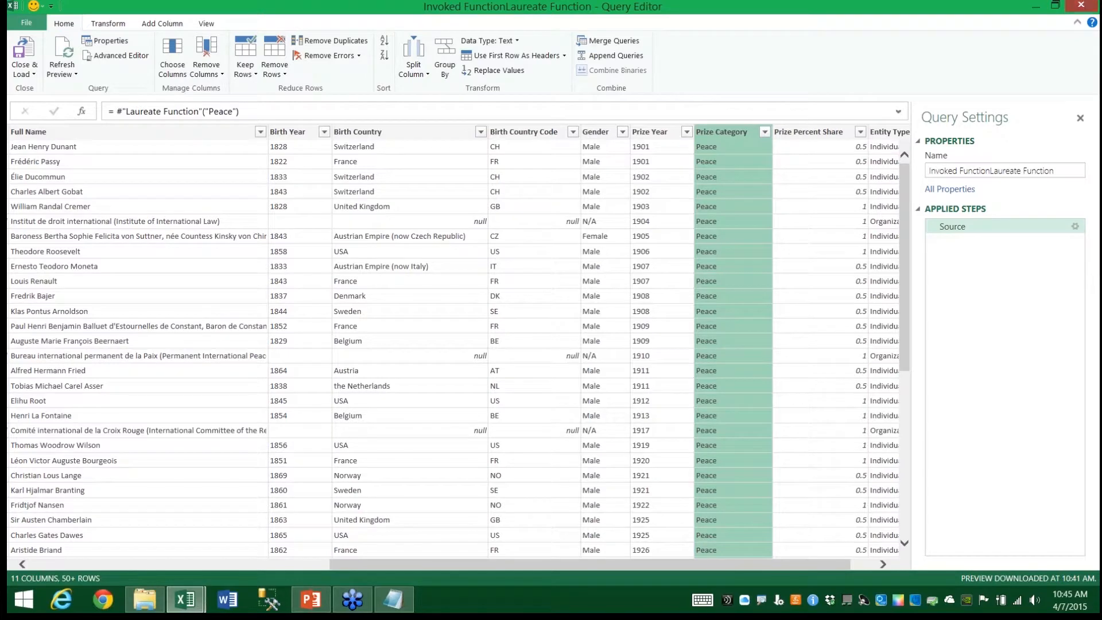
click(621, 324)
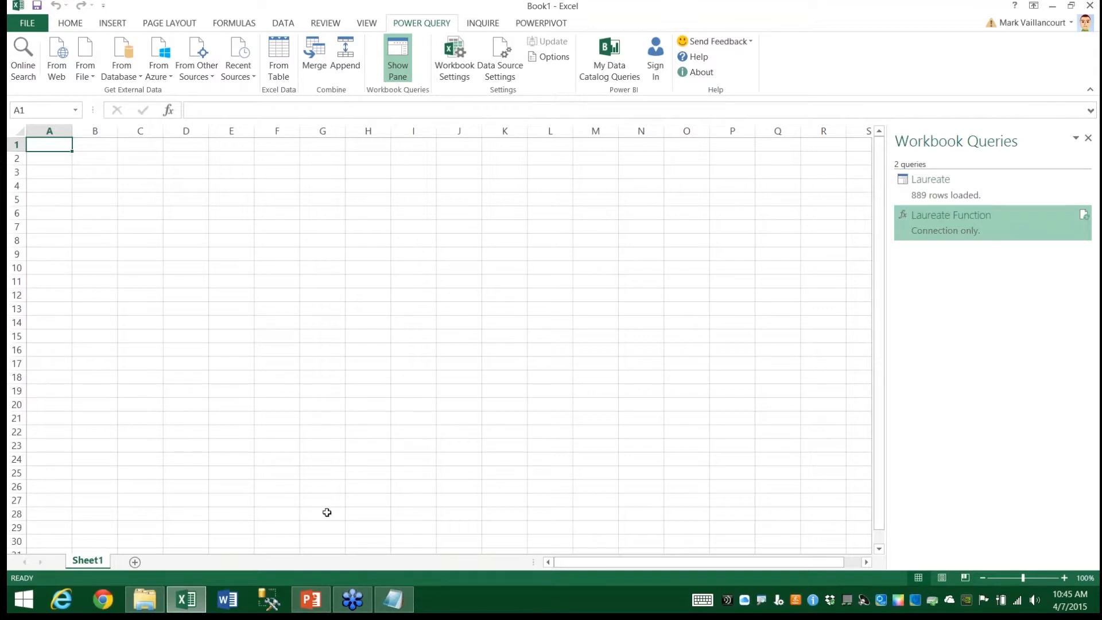
click(317, 600)
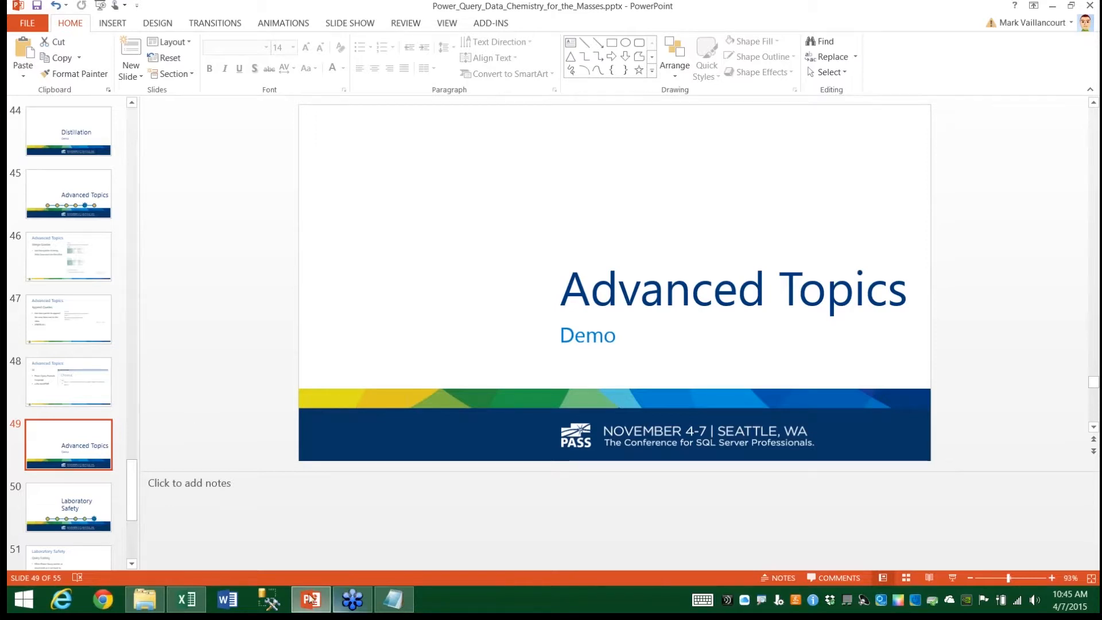
click(187, 602)
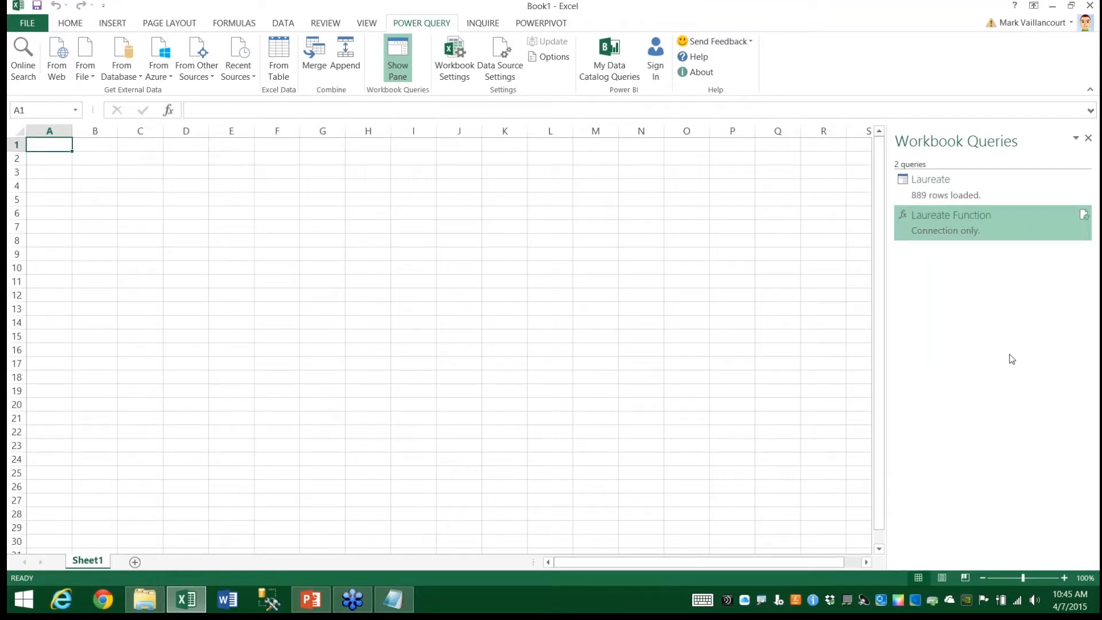
Step: Create a new query that references the Laureate query
right_click(918, 188)
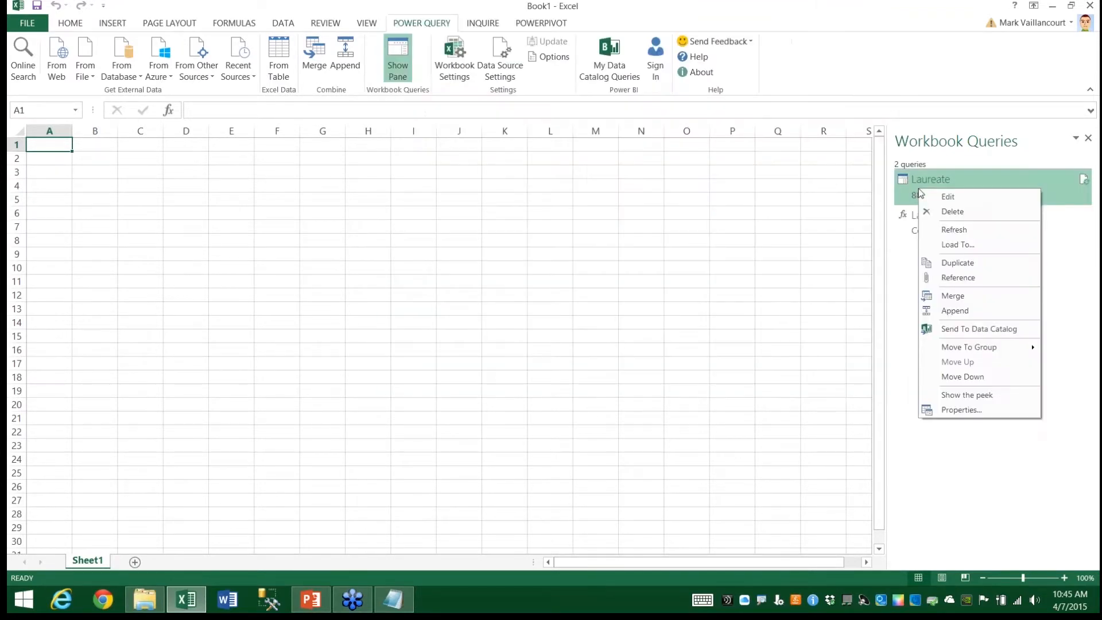
click(993, 280)
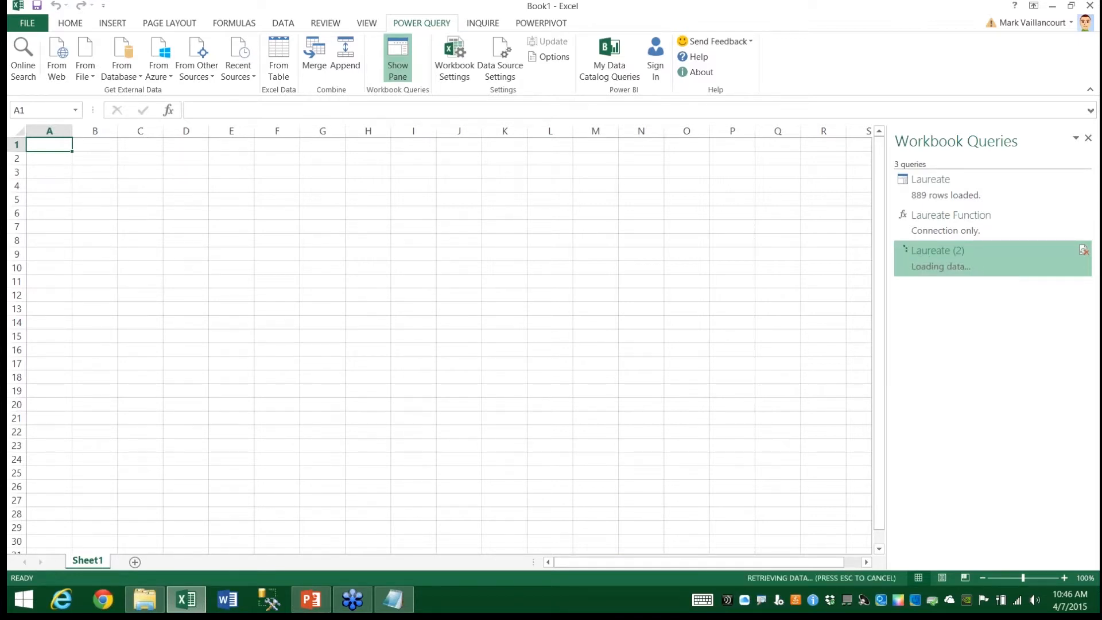
mouse_move(924, 257)
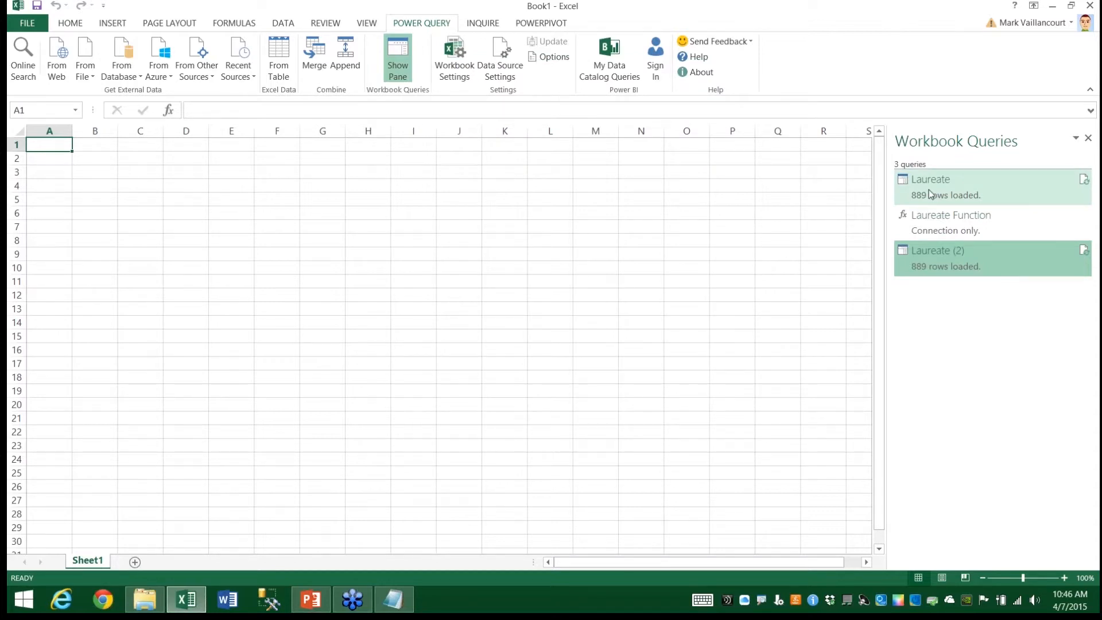
Step: Group the rows of the Laureate (2) query by Prize Year and Prize Category, with no aggregate column
mouse_move(928, 189)
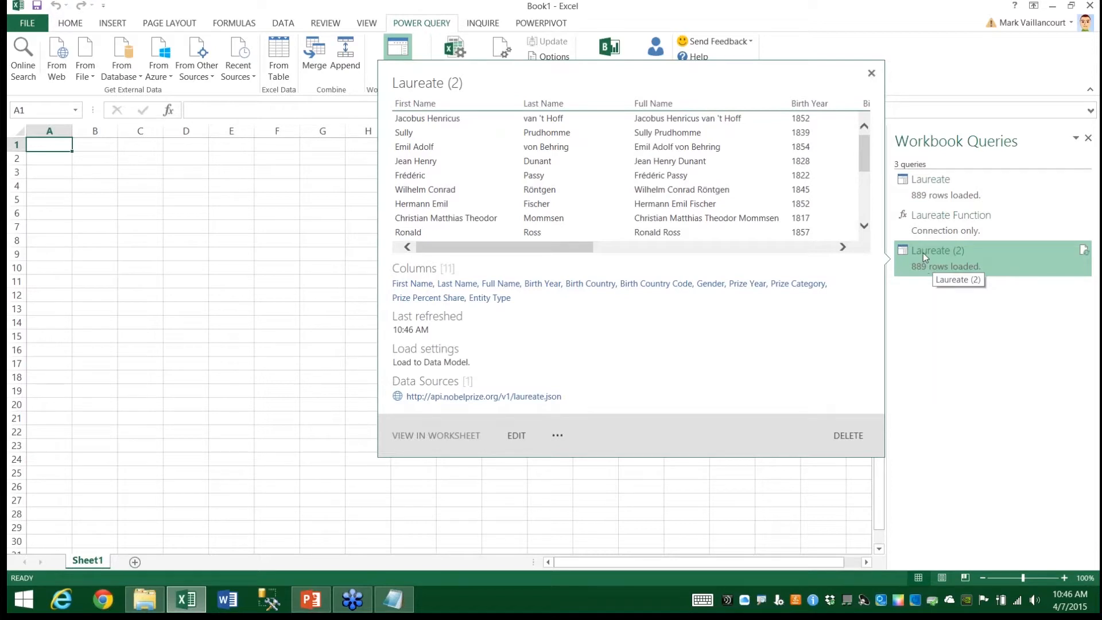
double_click(922, 253)
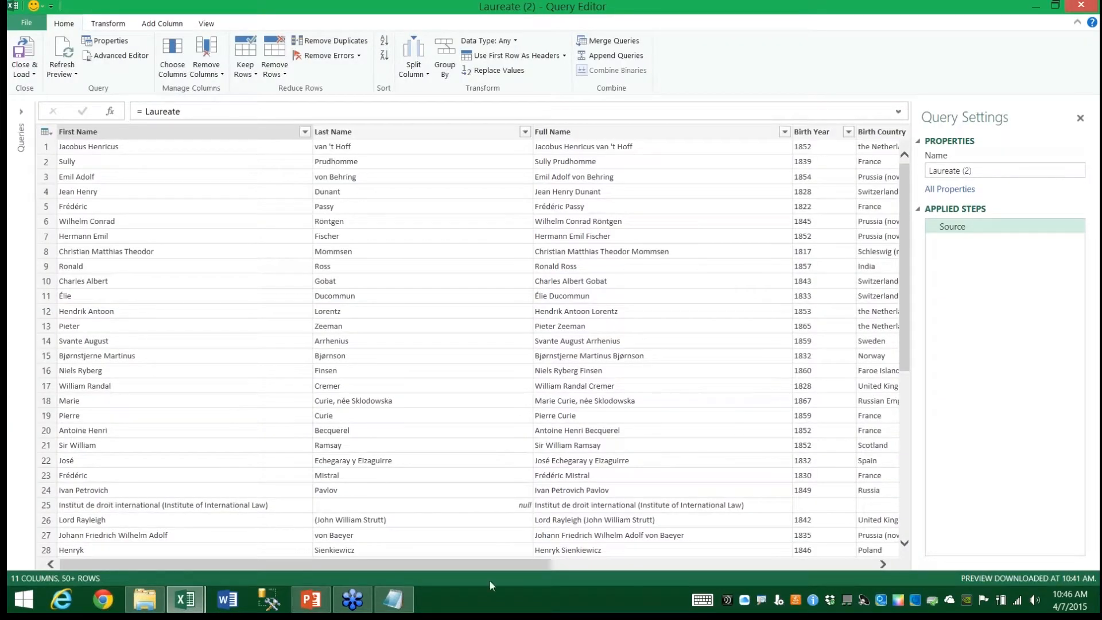
drag(501, 566, 806, 574)
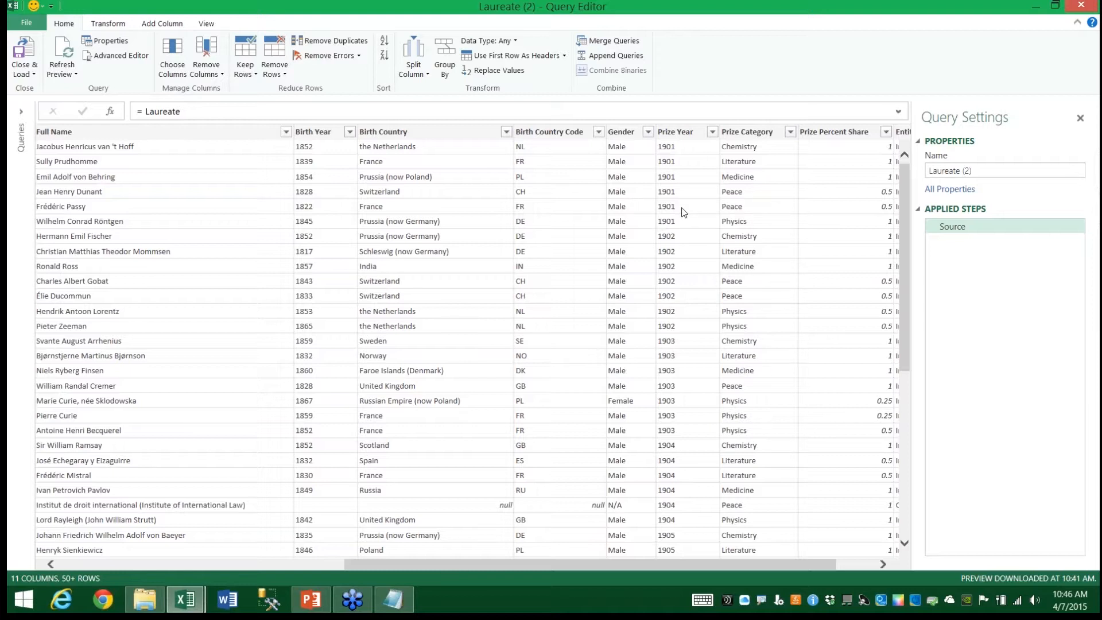
click(690, 133)
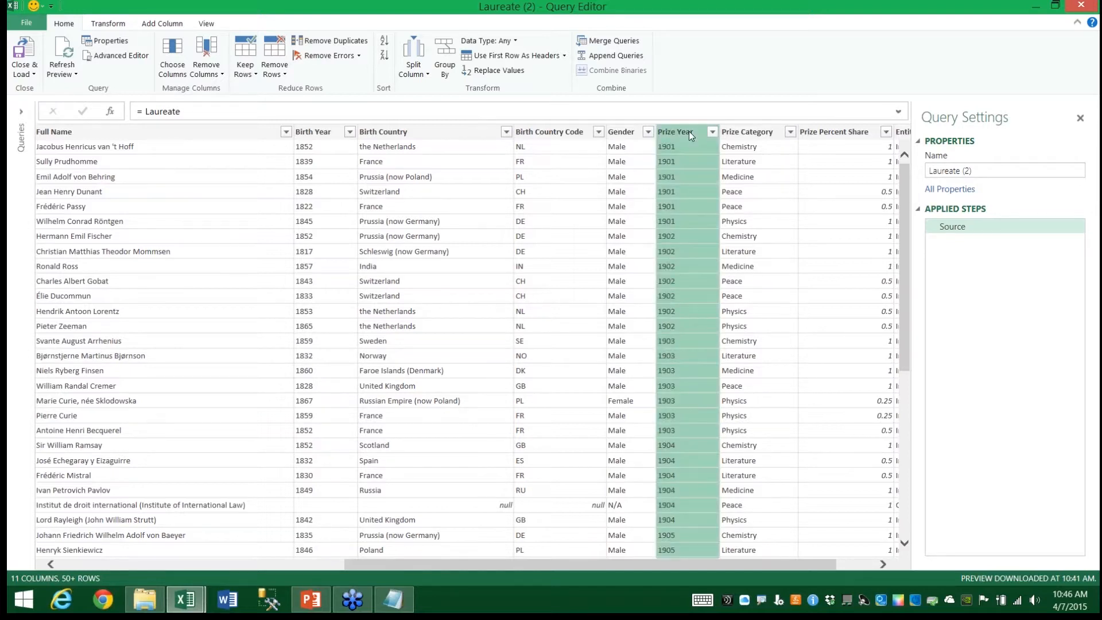
ctrl+click(751, 133)
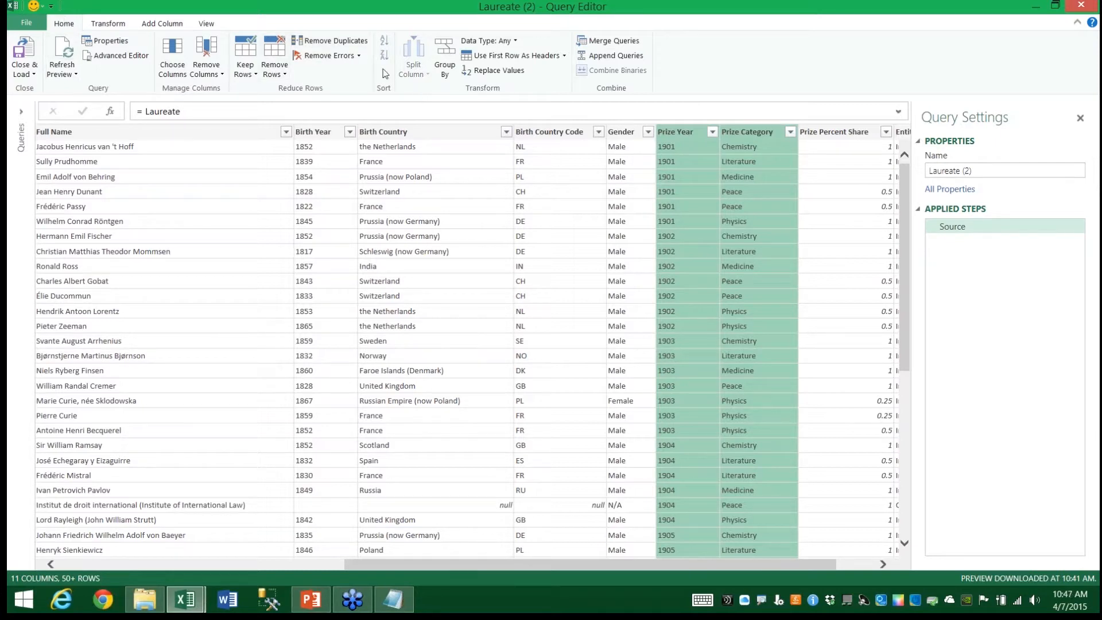
click(445, 63)
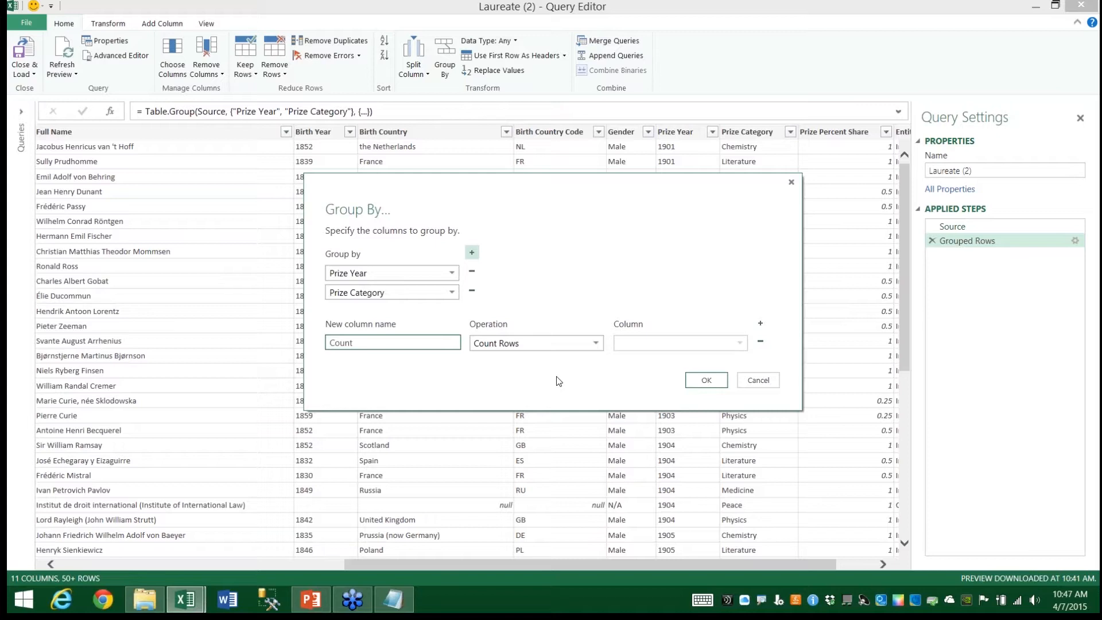
click(760, 344)
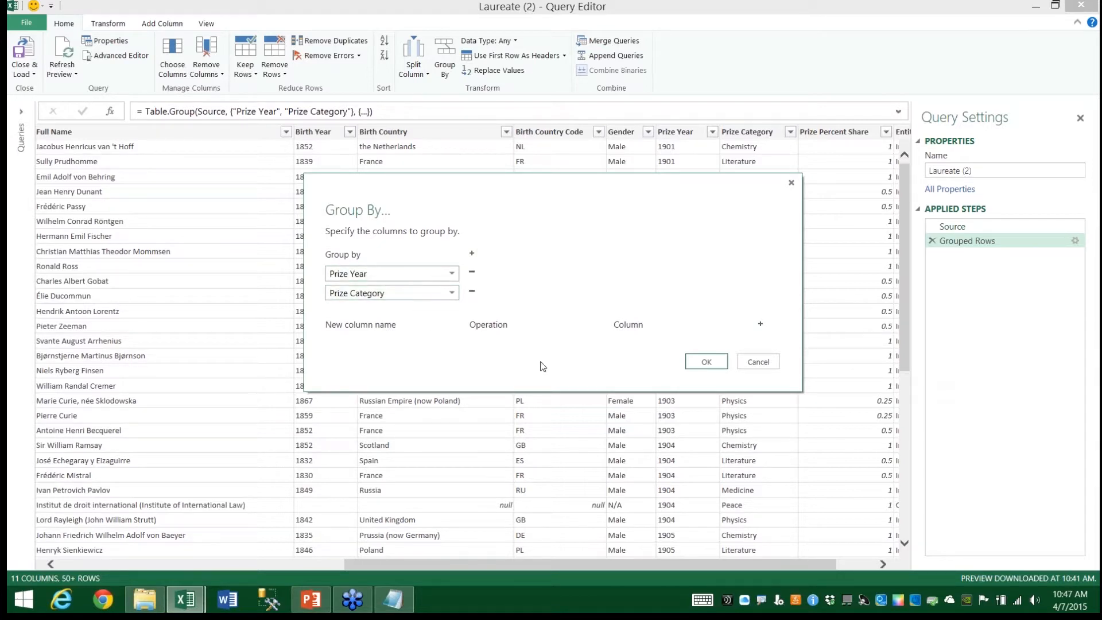
click(706, 362)
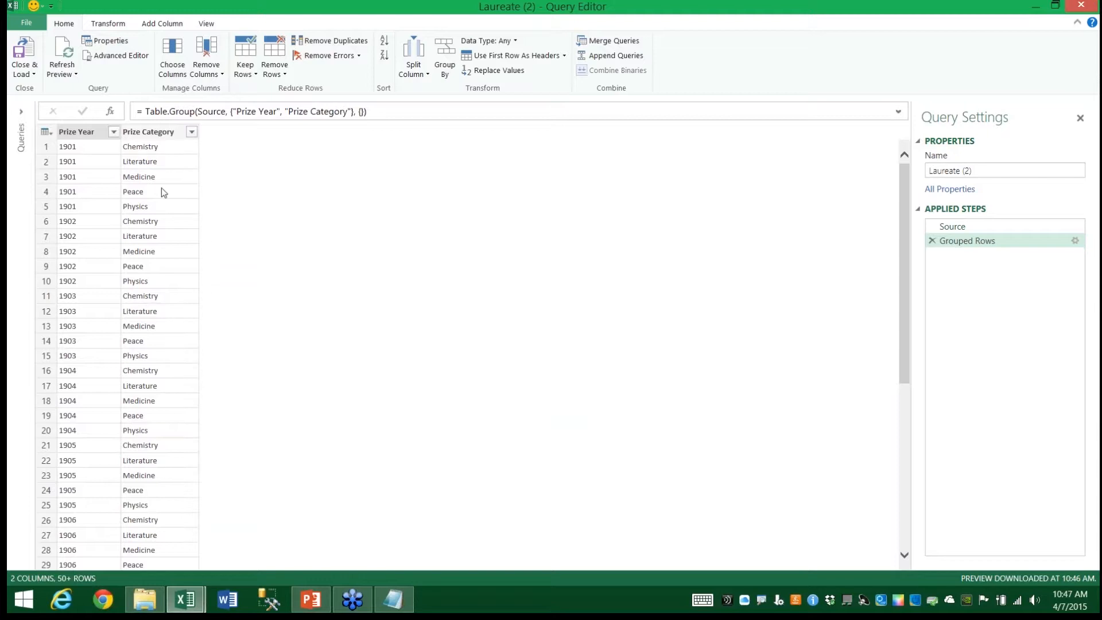
Step: Rename the grouped query as Award Summary, and close and load it
click(1008, 171)
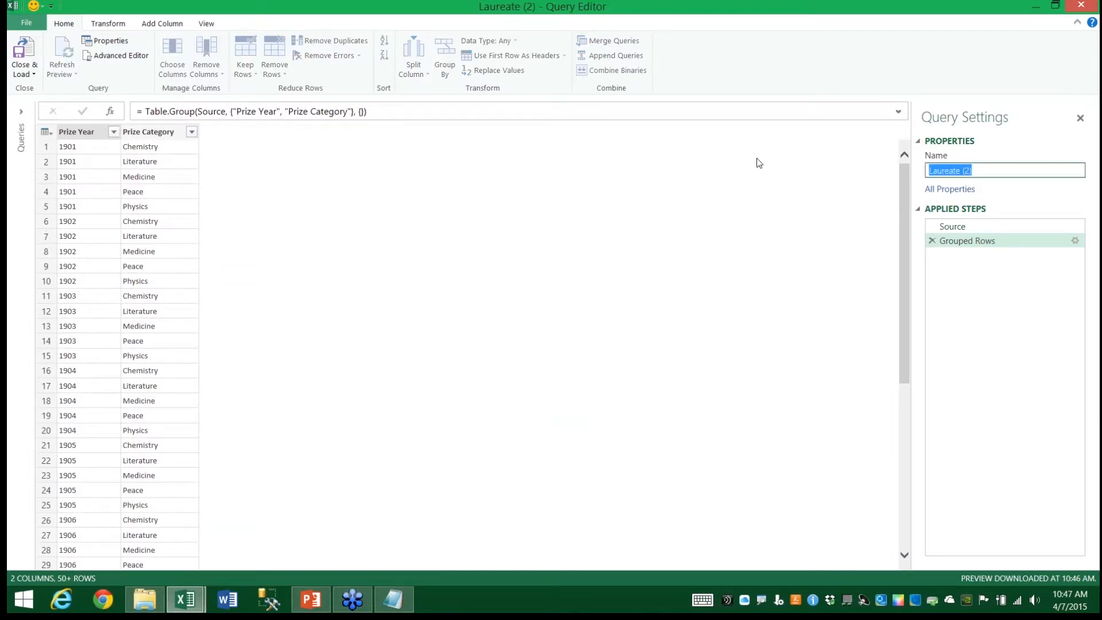
text(Award Summary)
click(25, 74)
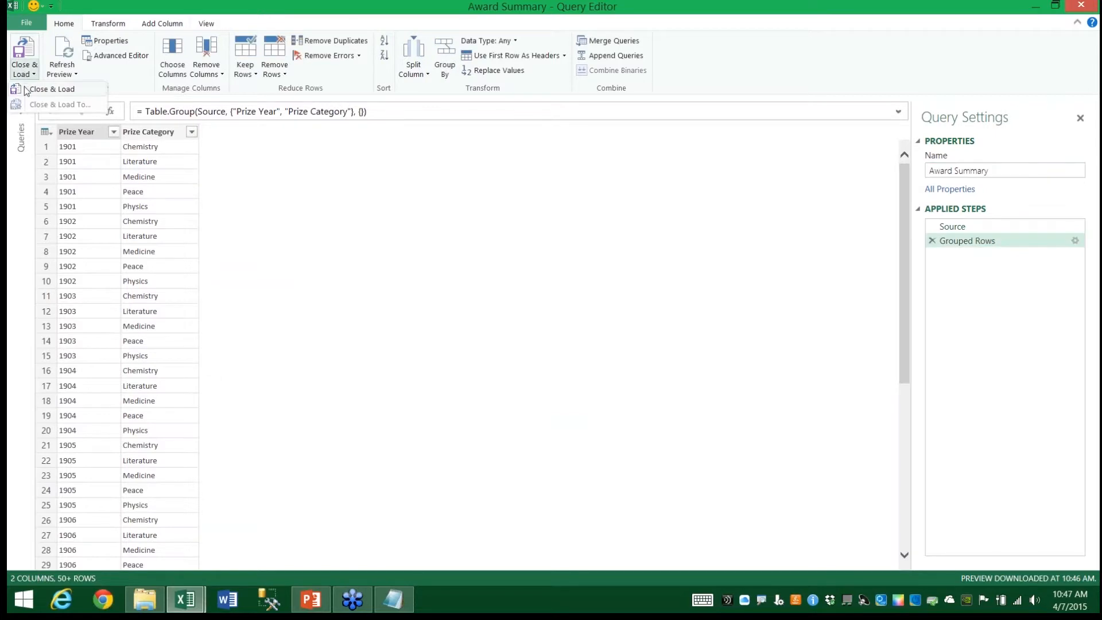
click(32, 91)
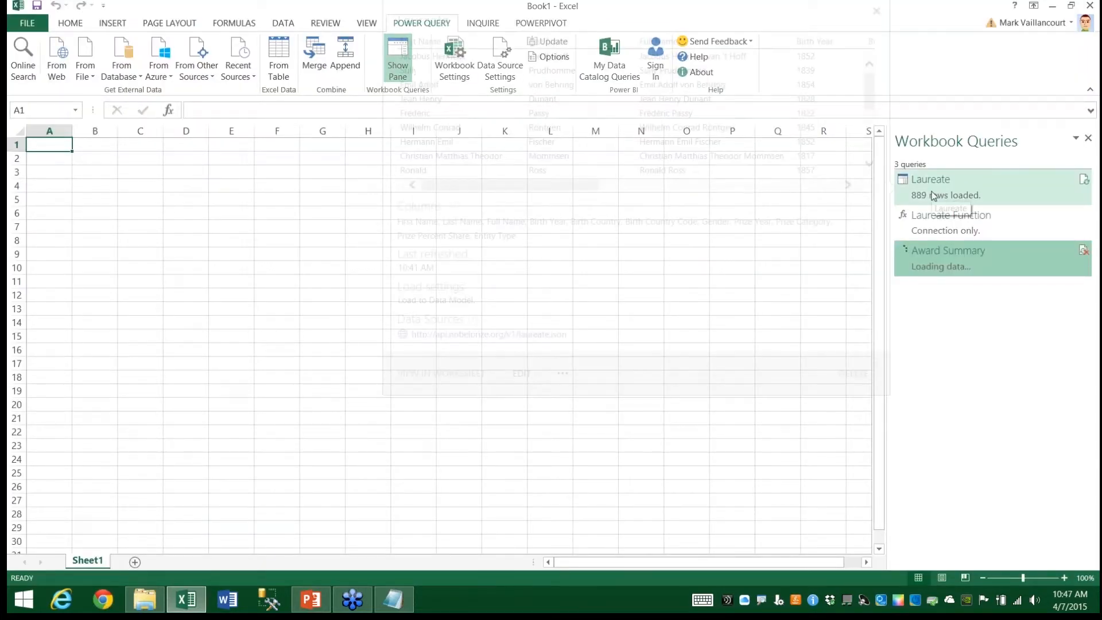
Step: Change the load options of the Award Summary query to turn off Load to Data Model, accepting the possible data loss
mouse_move(997, 263)
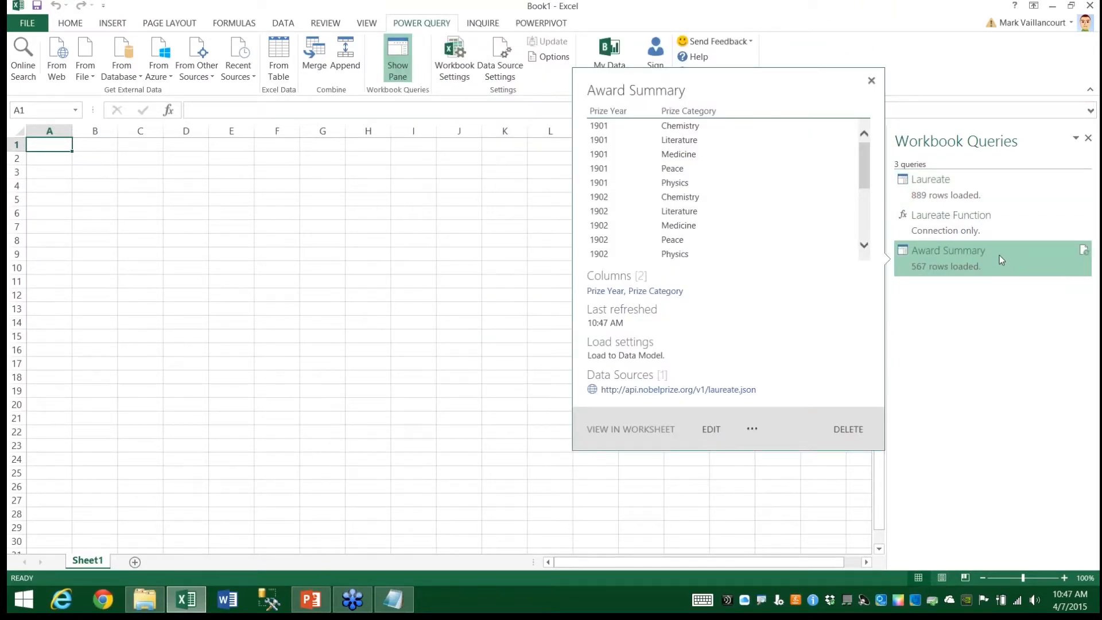
right_click(965, 254)
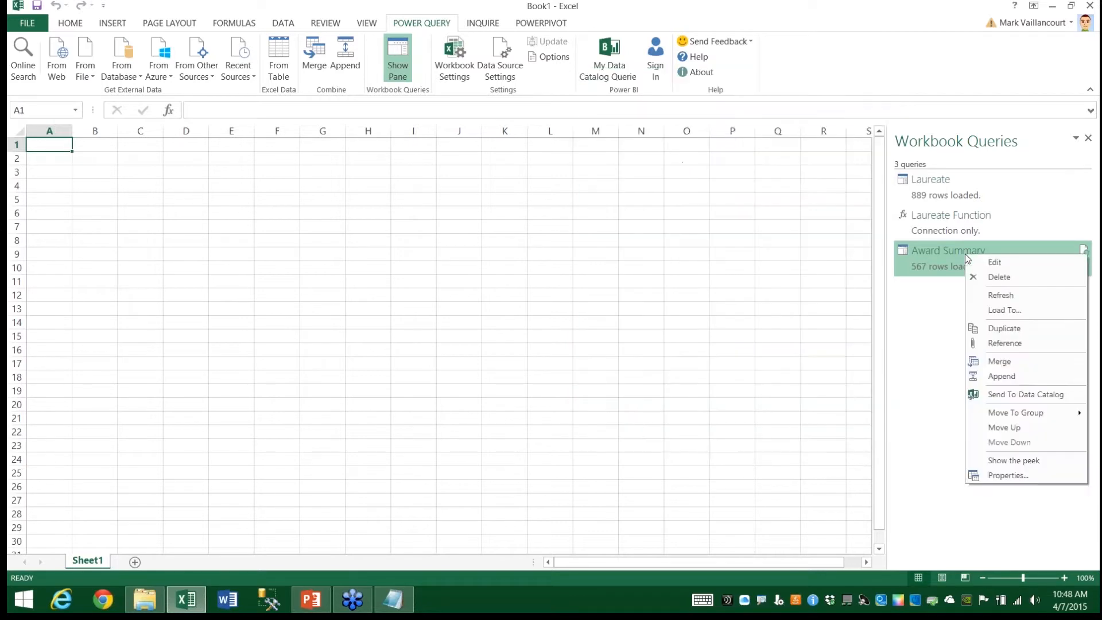
click(1012, 310)
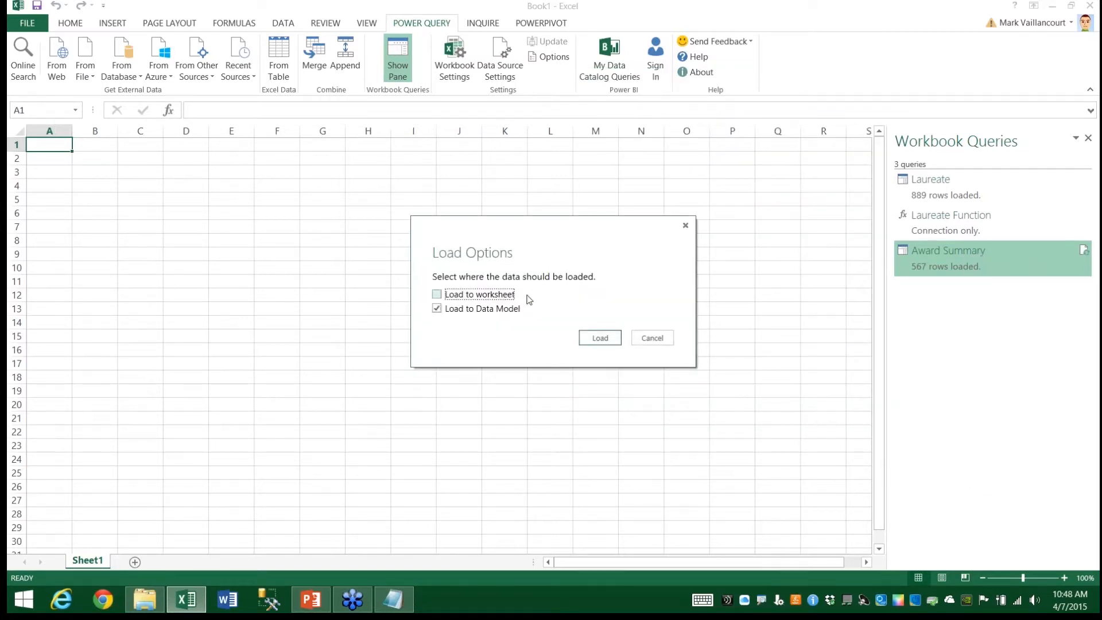
click(437, 309)
click(600, 339)
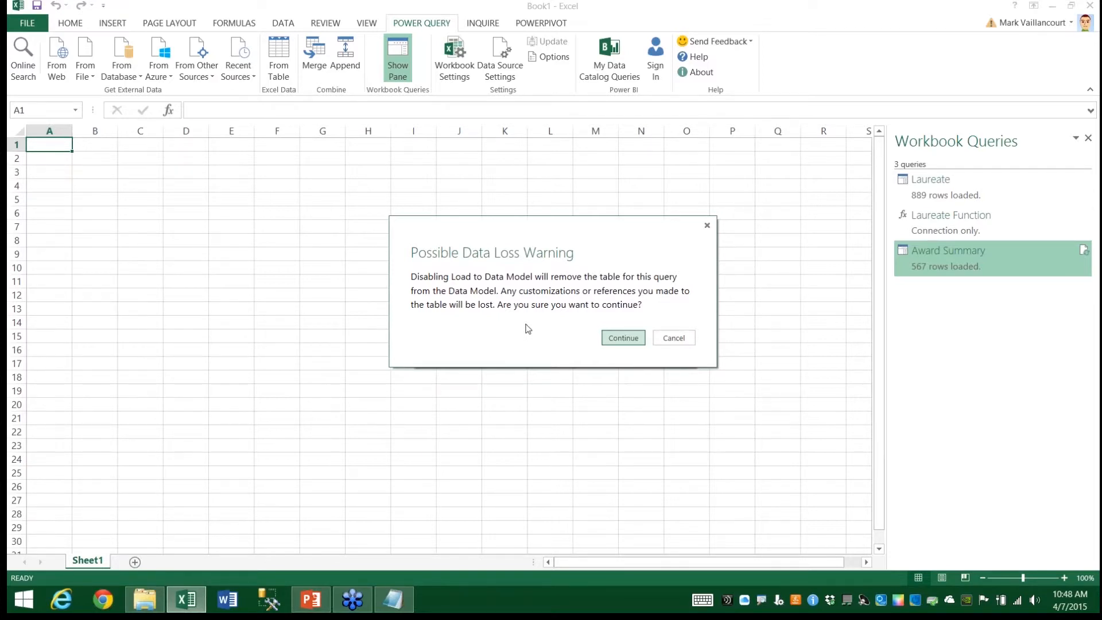
click(623, 338)
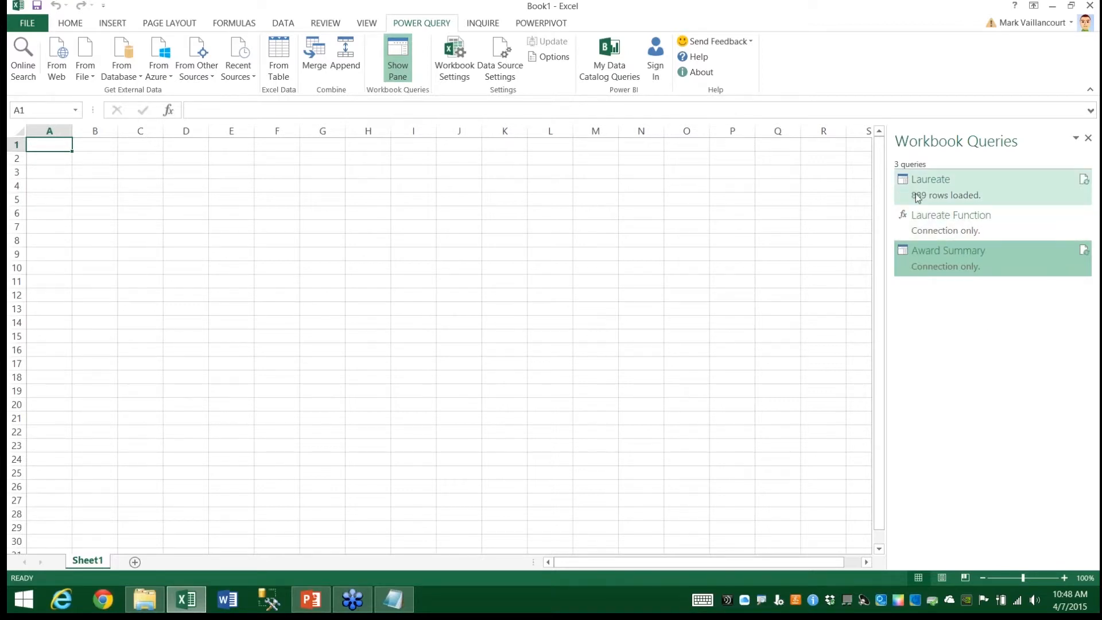
Step: Create another query that references Laureate and open it for editing
right_click(927, 181)
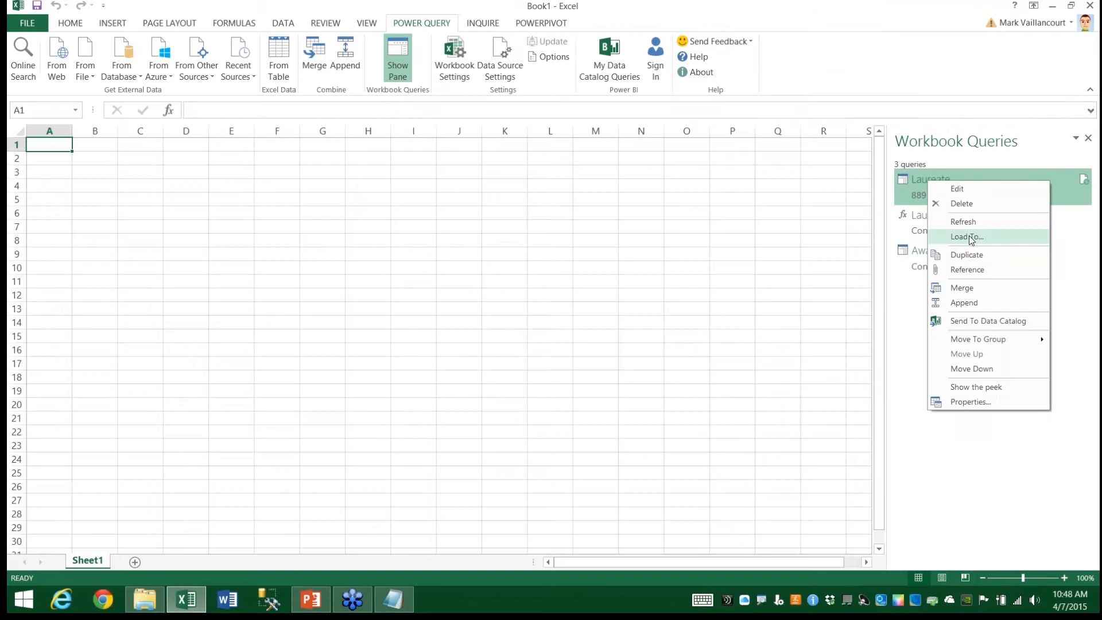
click(974, 271)
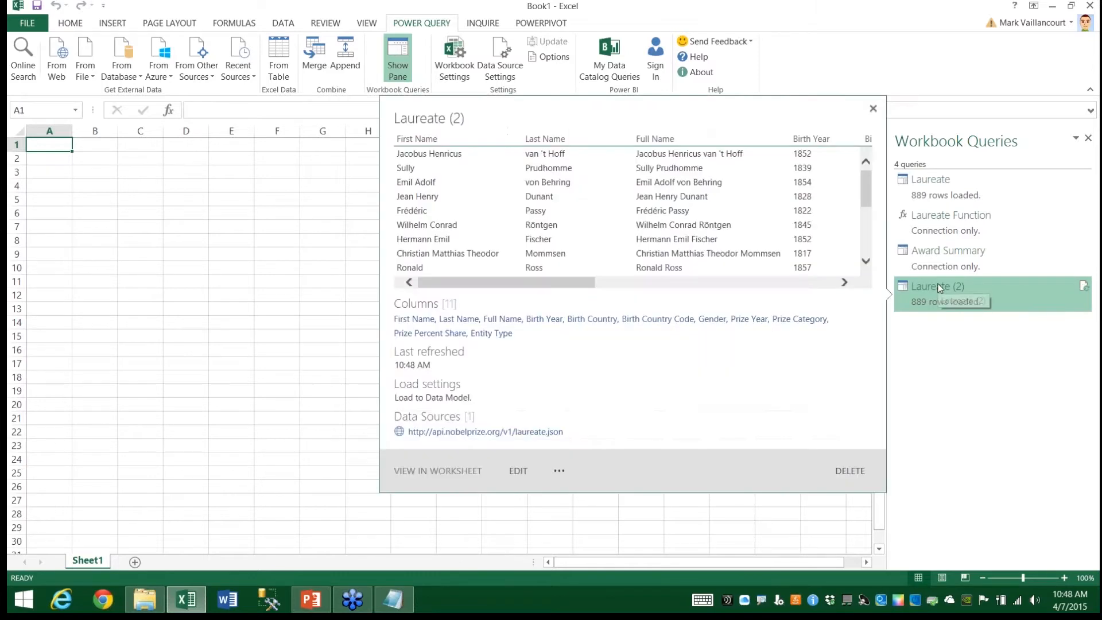
double_click(937, 284)
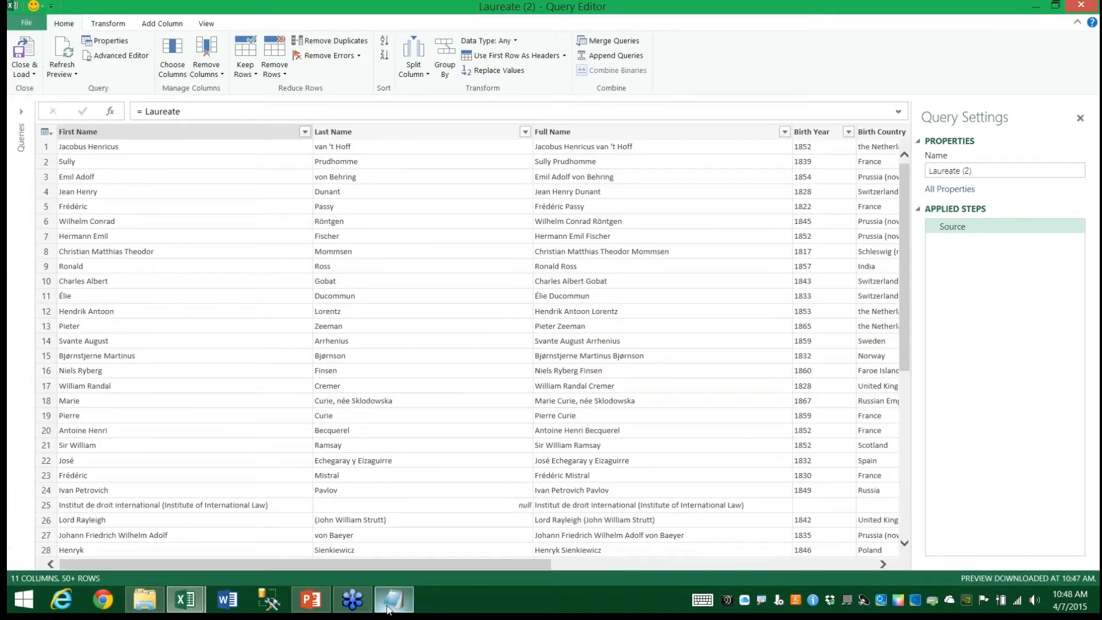
Step: Switch to M.txt in Notepad and copy the complete let/in code block under INDIVIDUAL LAUREATE
click(393, 599)
click(153, 274)
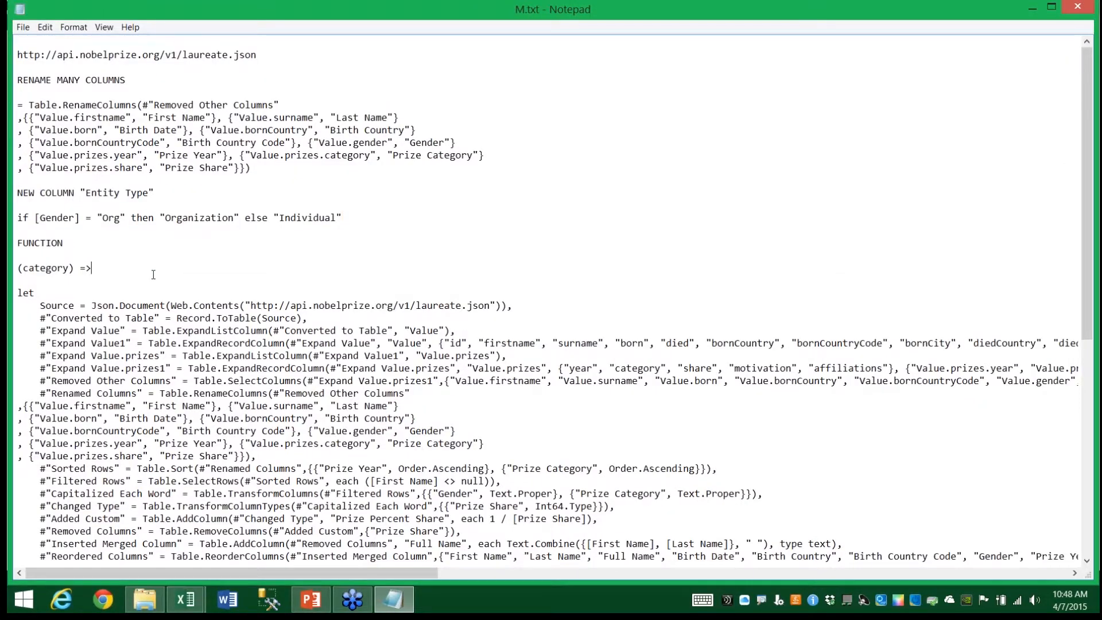
scroll(161, 278, down, 1)
scroll(167, 280, down, 9)
drag(18, 343, 153, 406)
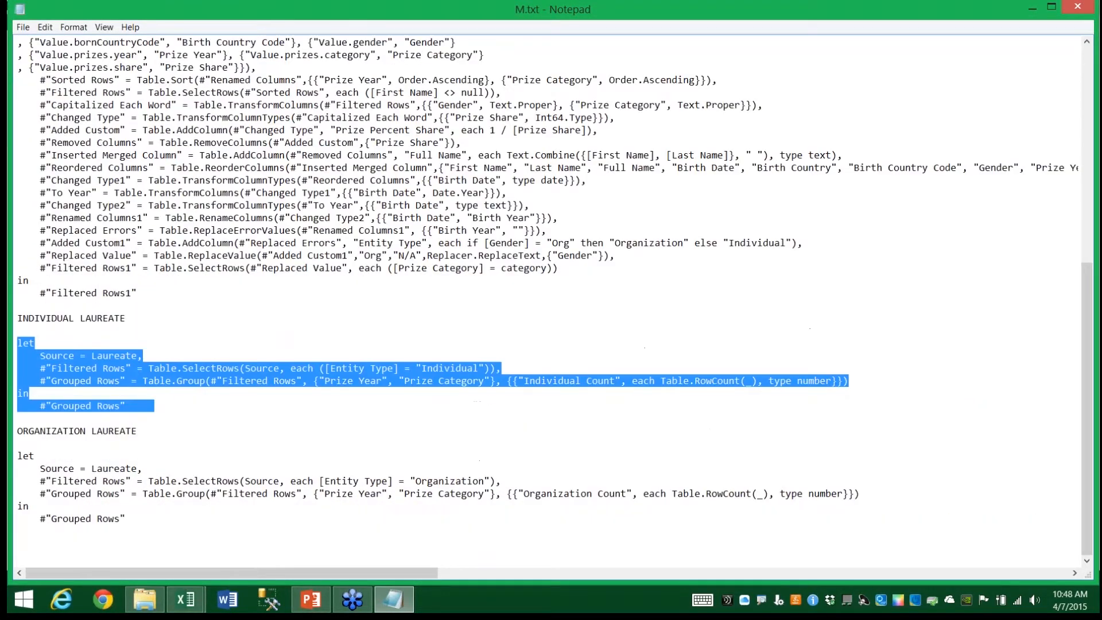
Step: Back in the Query Editor, replace all of the Laureate (2) query's code with the copied individual laureate code and apply it
click(185, 598)
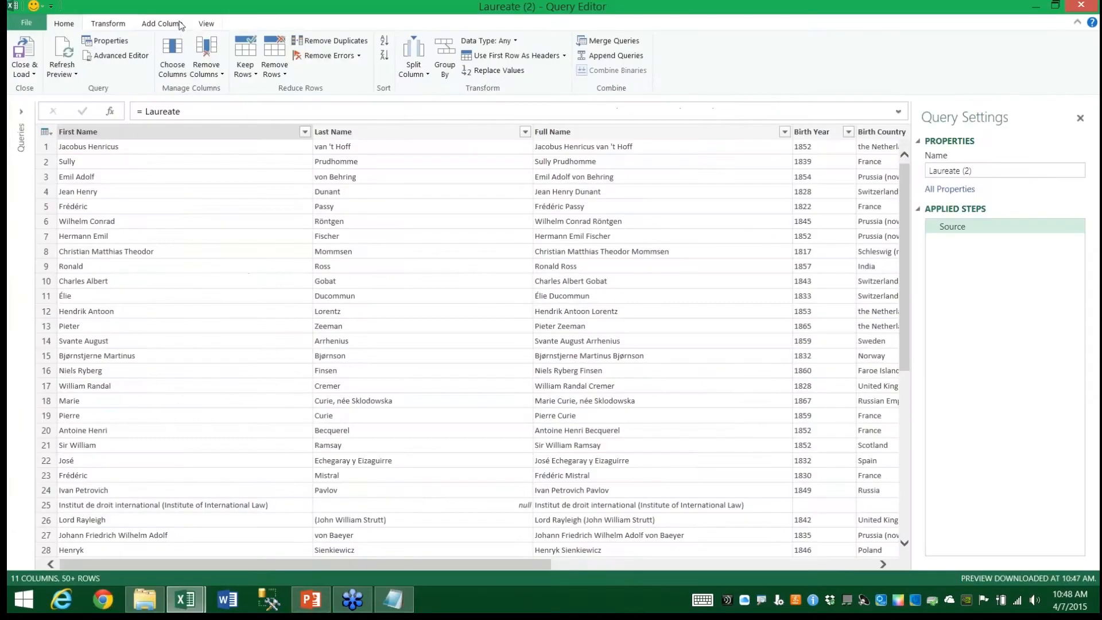
click(205, 24)
click(57, 58)
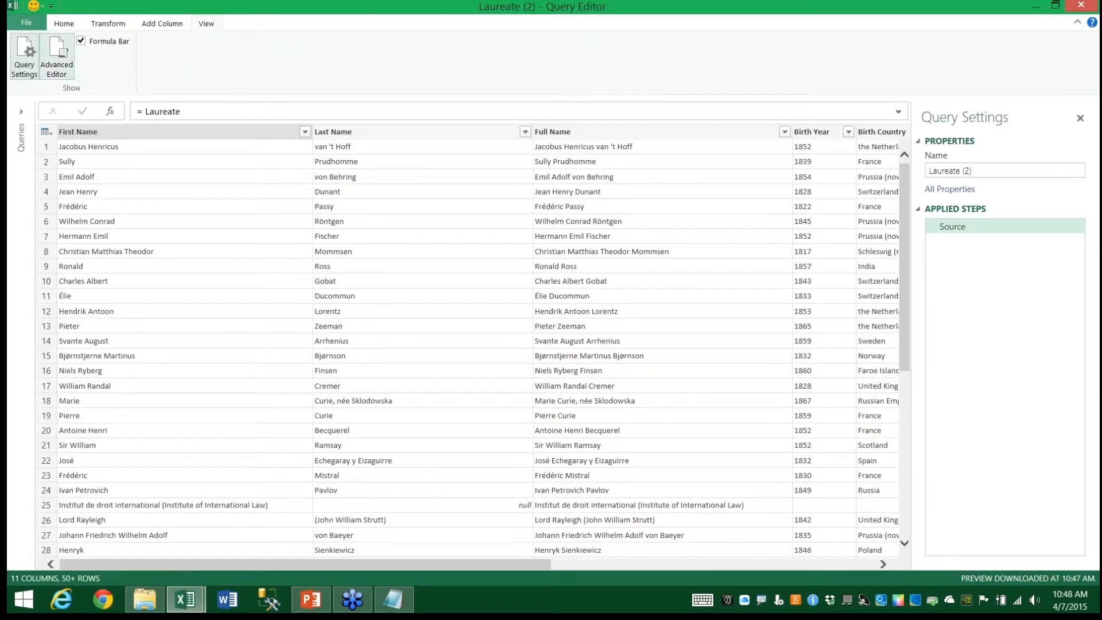
drag(418, 215, 338, 174)
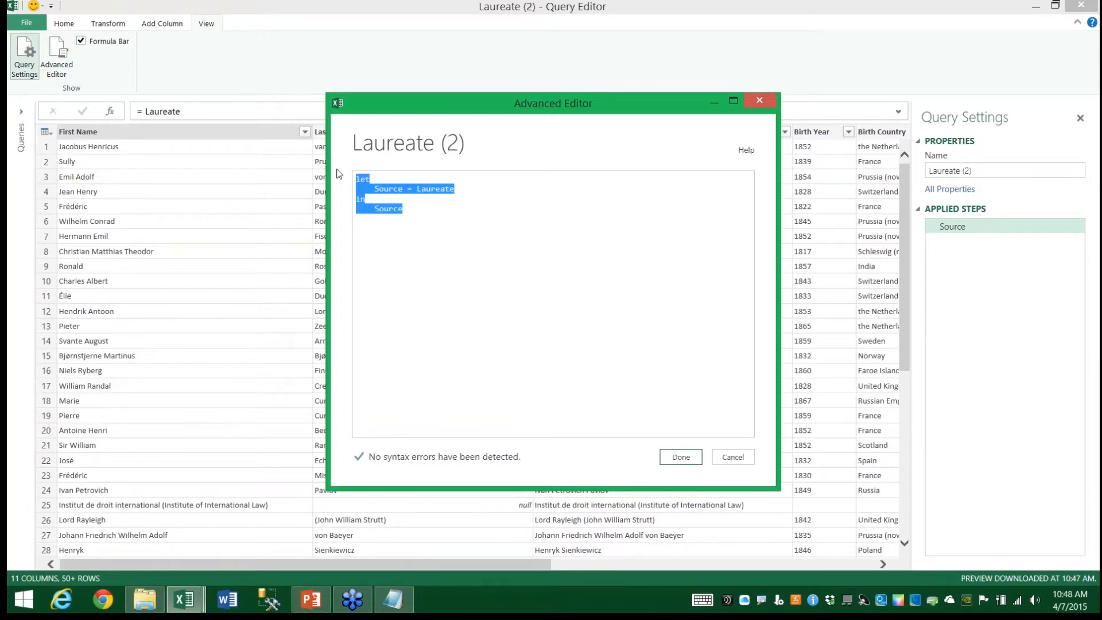
key(ctrl+v)
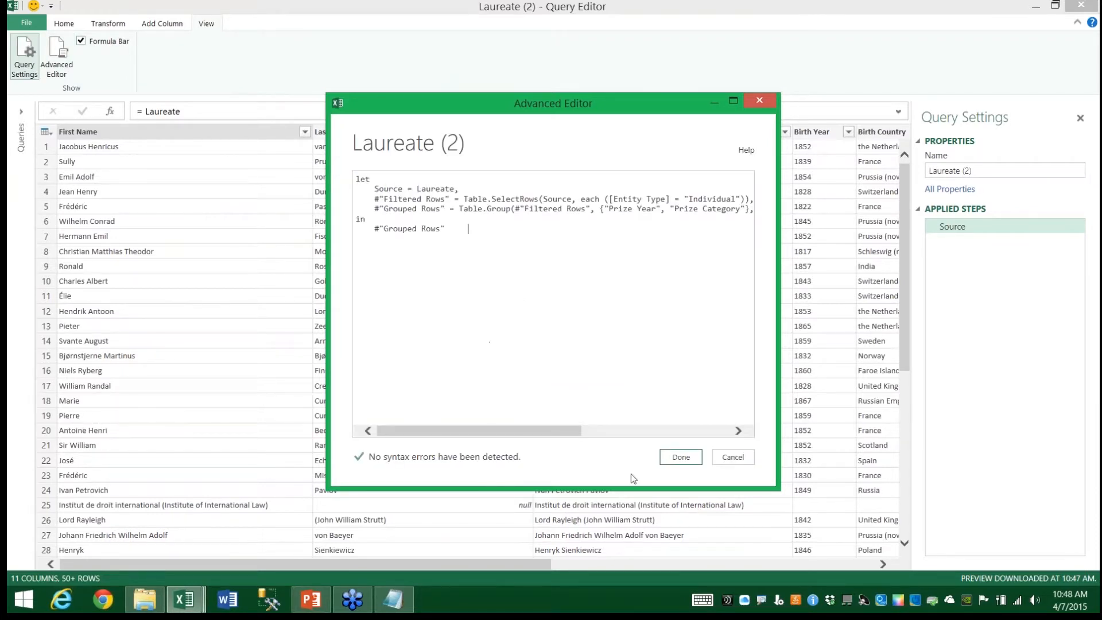
click(680, 458)
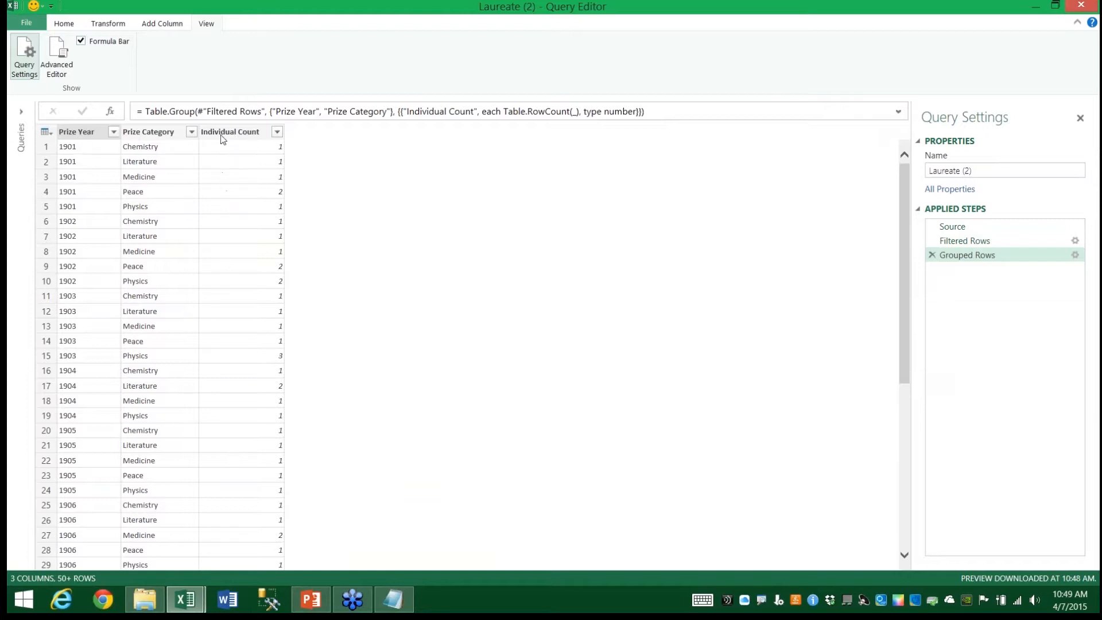
Step: Rename the individual count query as Individual, and close and load it
click(1007, 172)
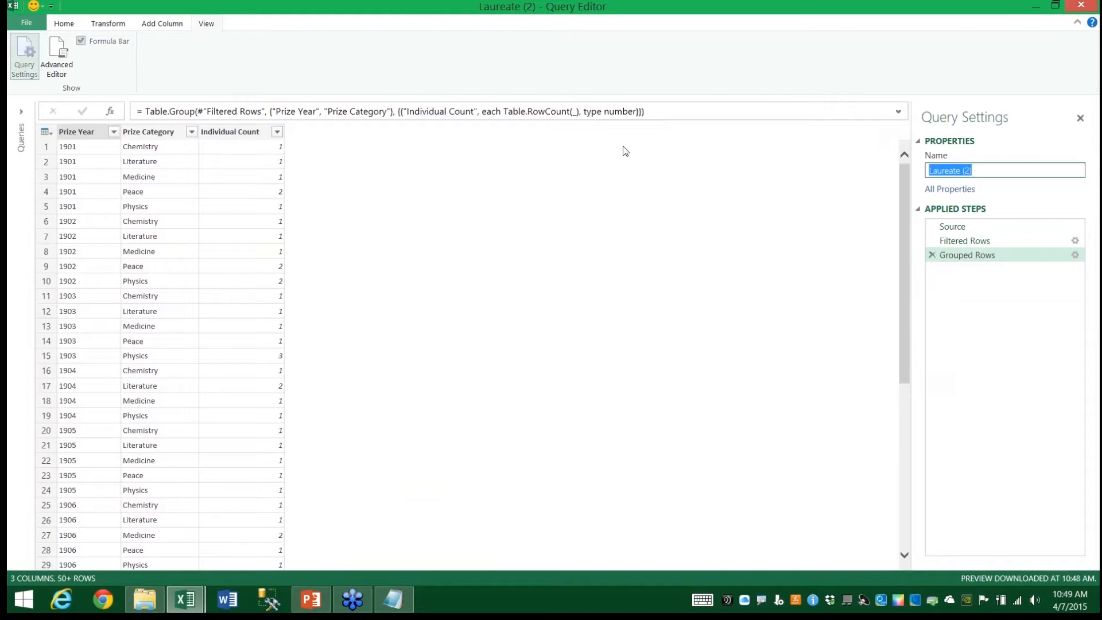
text(Individual)
click(70, 28)
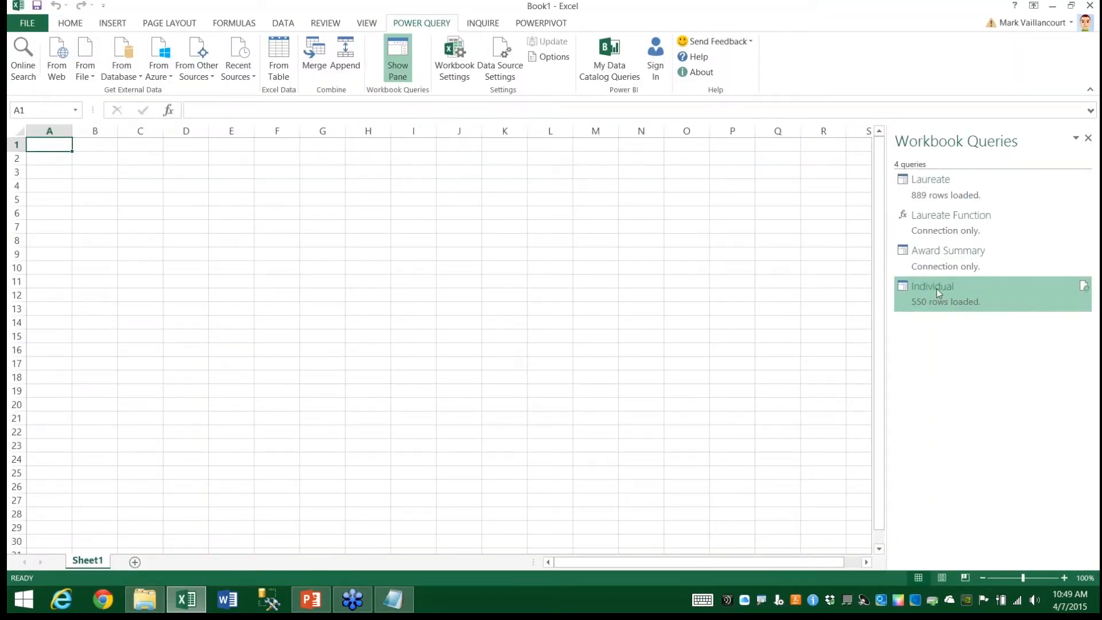
Step: Turn off Load to Data Model for the Individual query, accepting the possible data loss
right_click(937, 288)
click(987, 345)
click(437, 308)
click(604, 339)
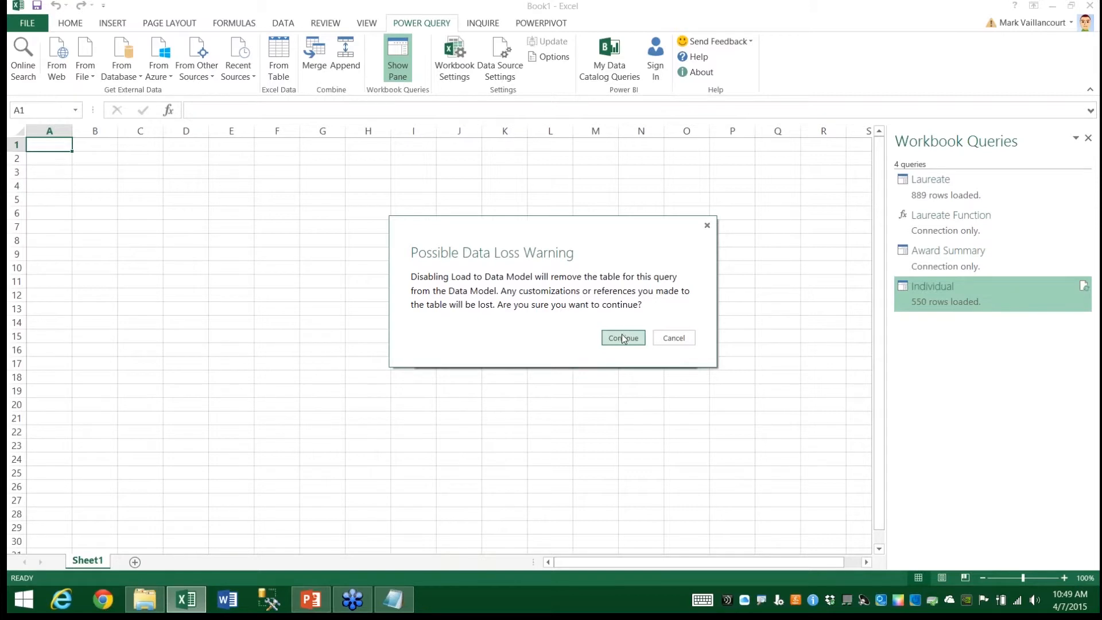
click(624, 337)
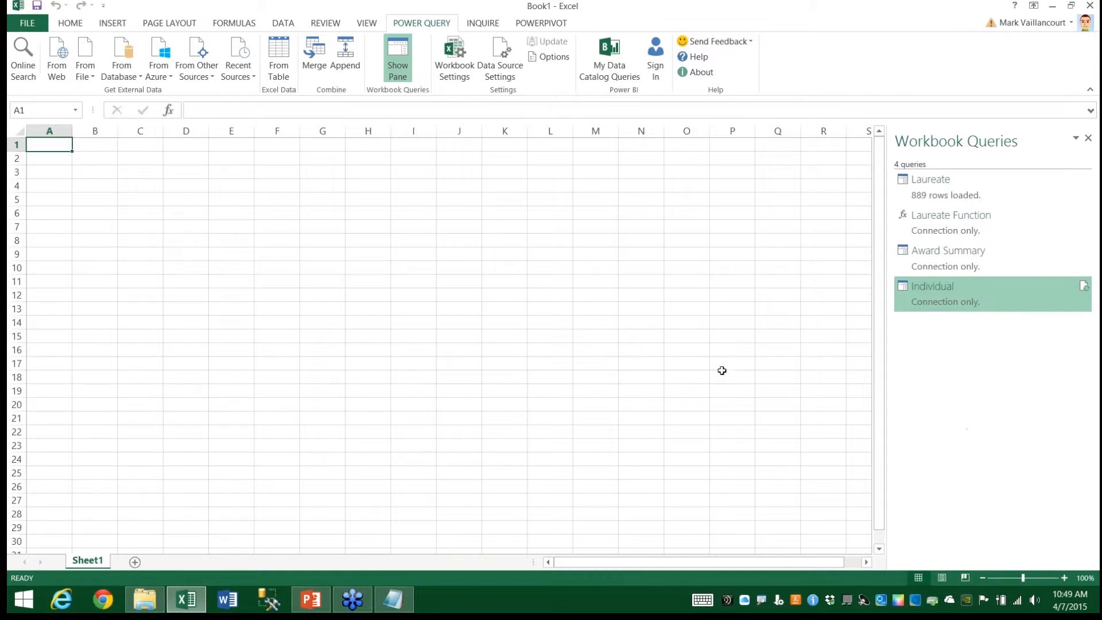
Step: Create another query referencing Laureate, copy the let/in code block under ORGANIZATION LAUREATE from M.txt in Notepad, and return to Excel
right_click(927, 193)
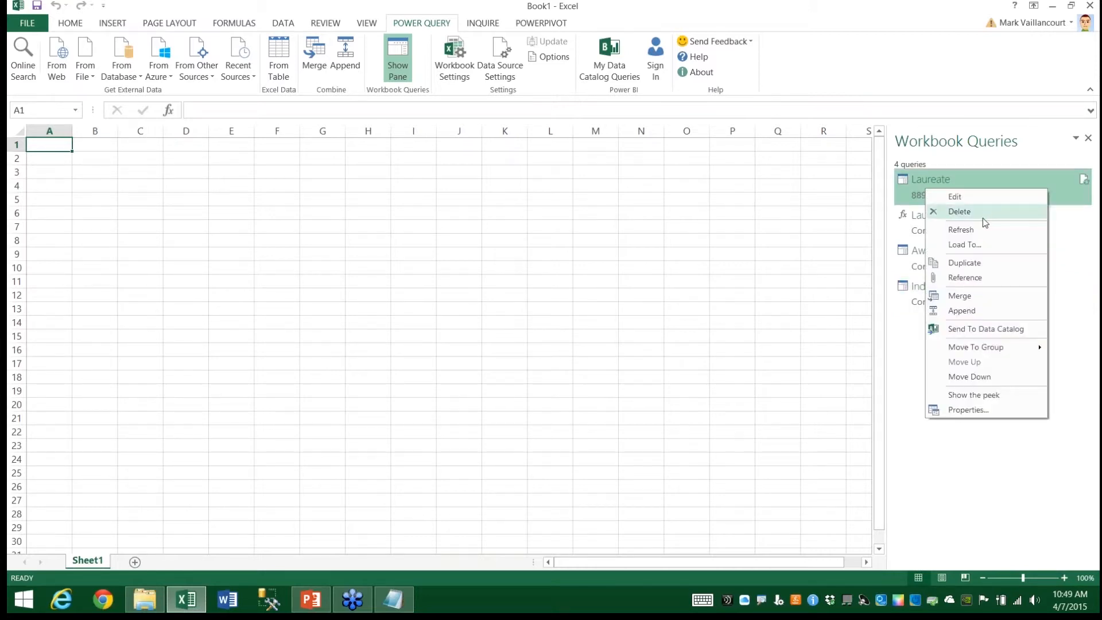
click(981, 280)
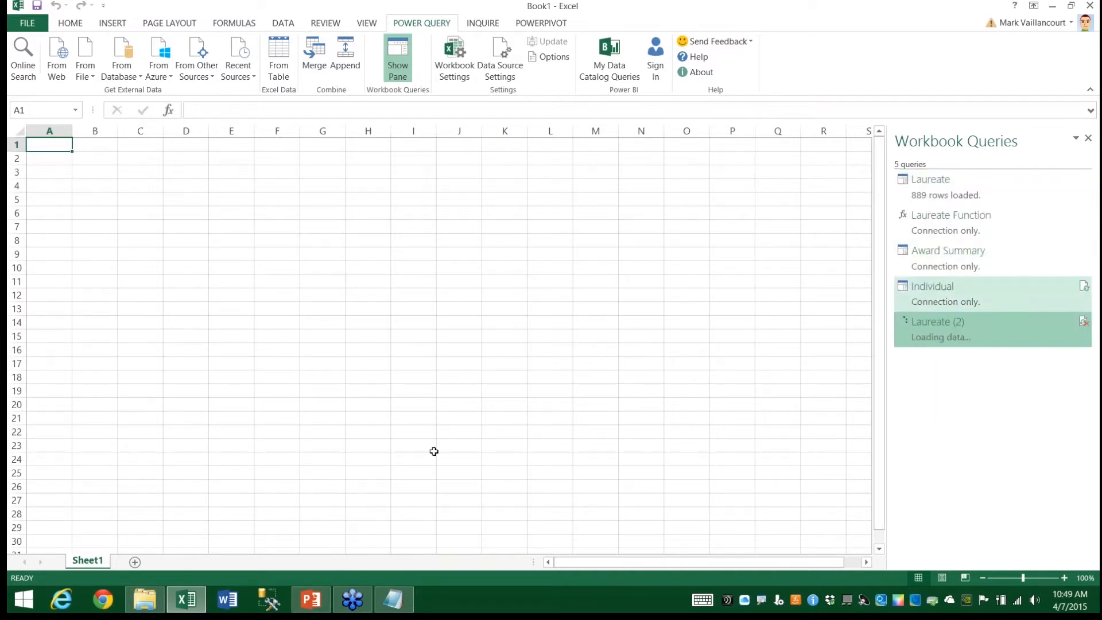
click(382, 606)
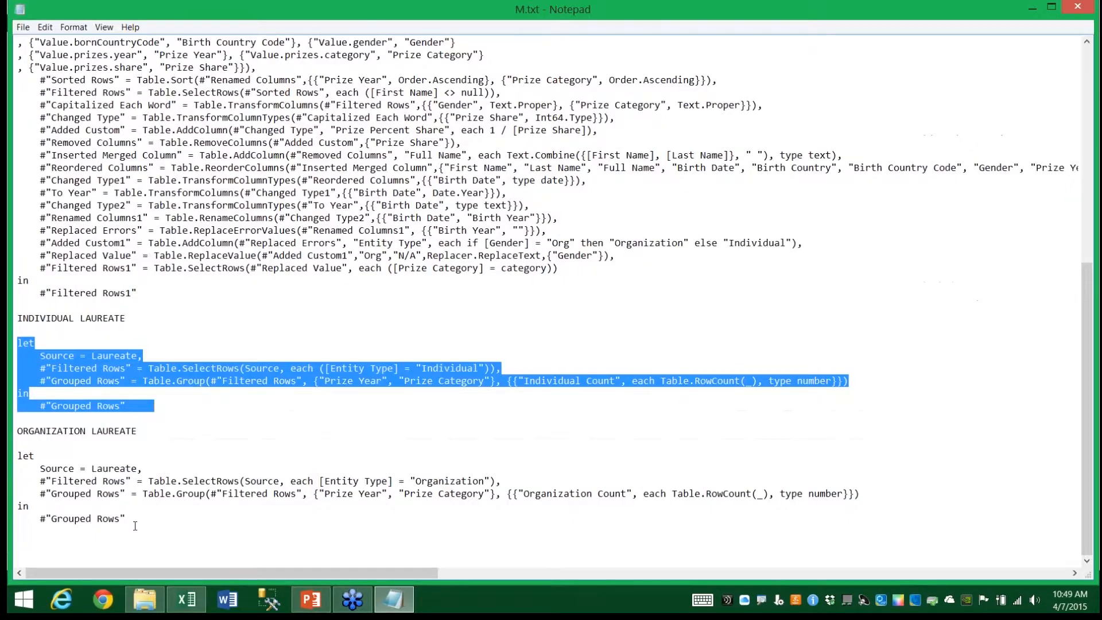
drag(126, 519, 15, 457)
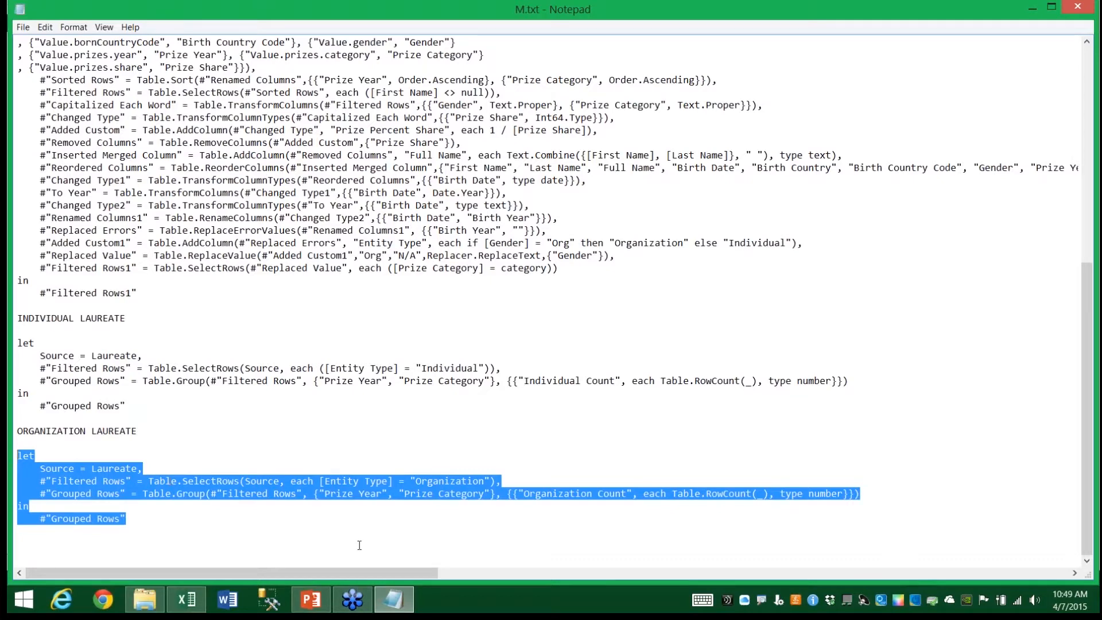
click(187, 599)
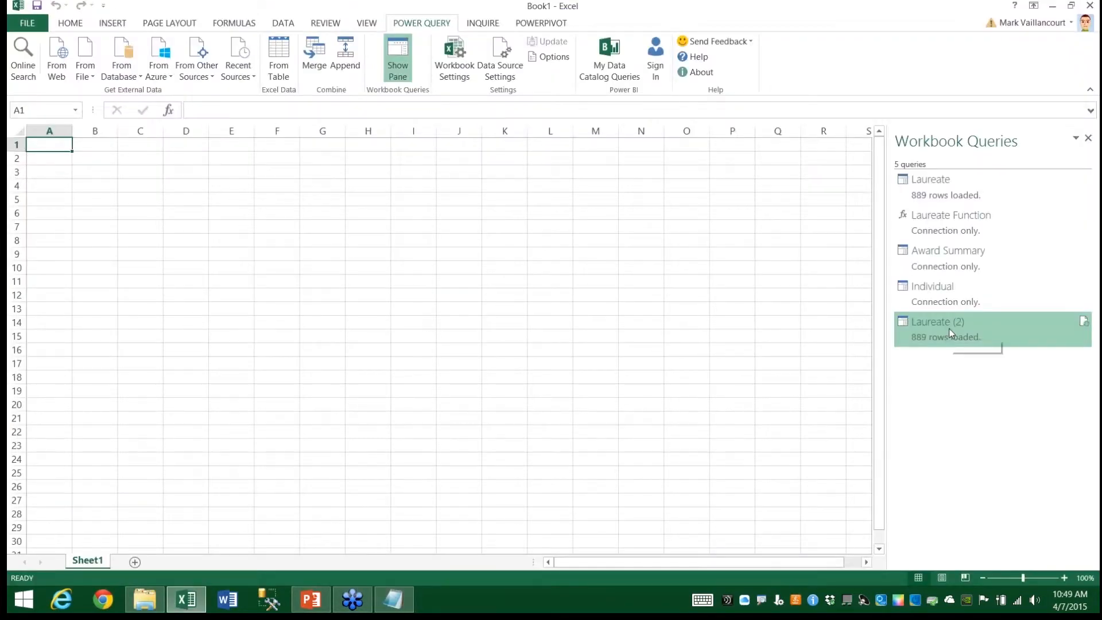
Step: Replace all of the Laureate (2) query's code with the copied organization laureate code, and close and load it
double_click(950, 333)
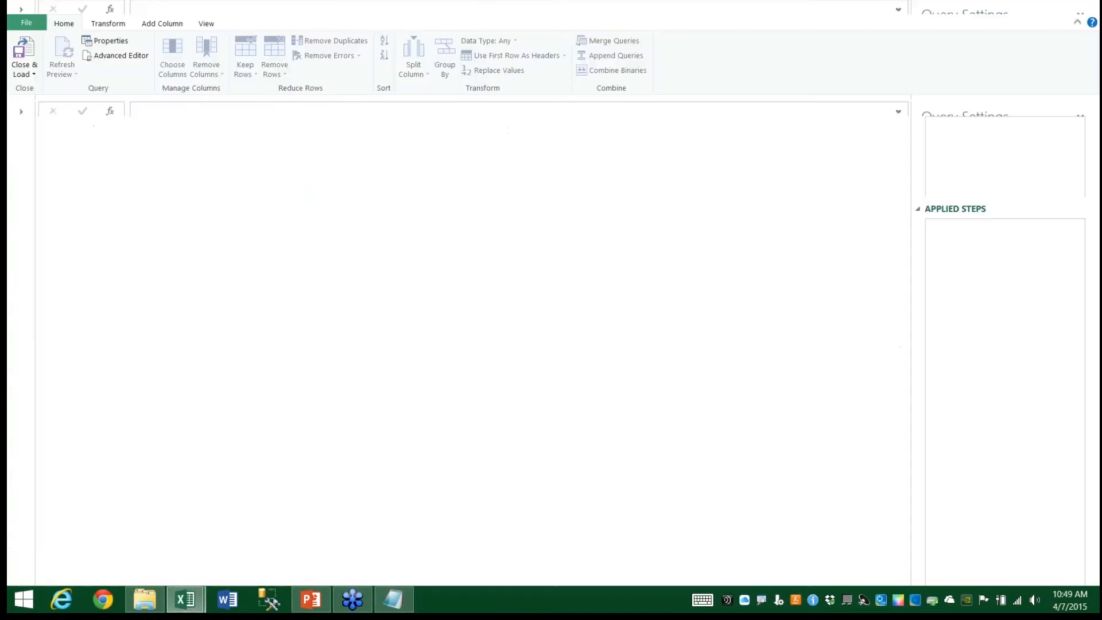
click(206, 24)
click(57, 57)
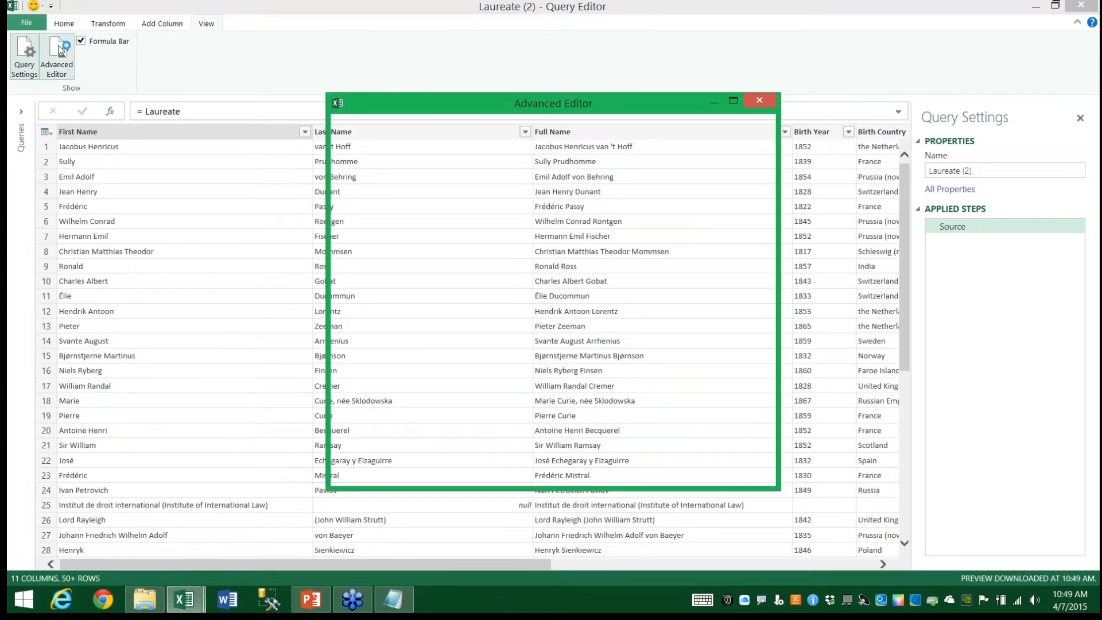
drag(374, 188, 304, 167)
key(ctrl+v)
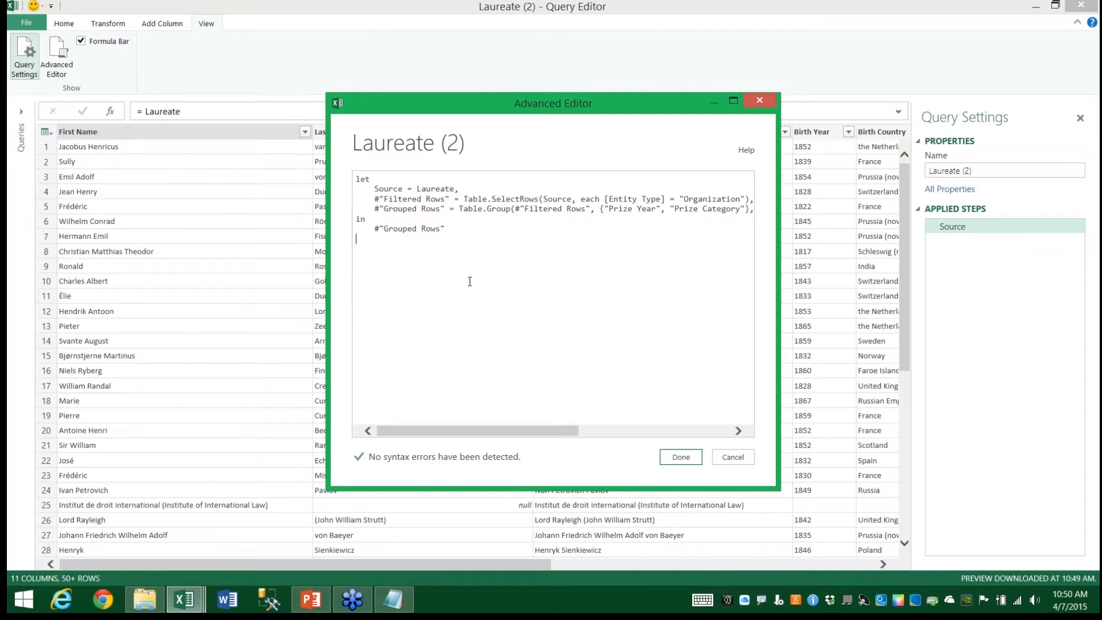
click(693, 459)
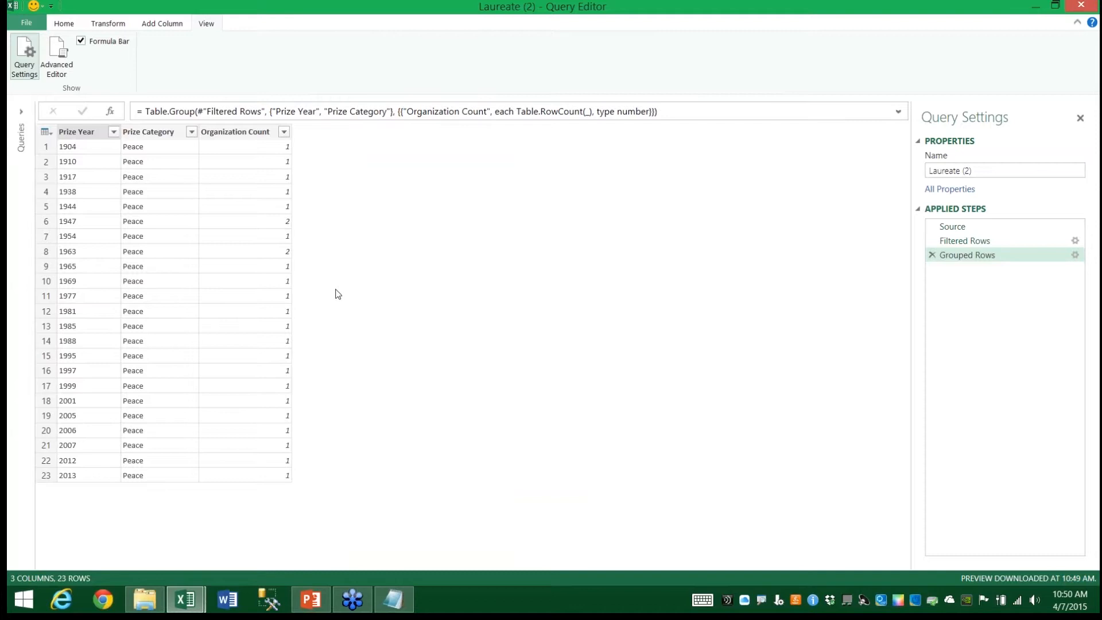
click(64, 25)
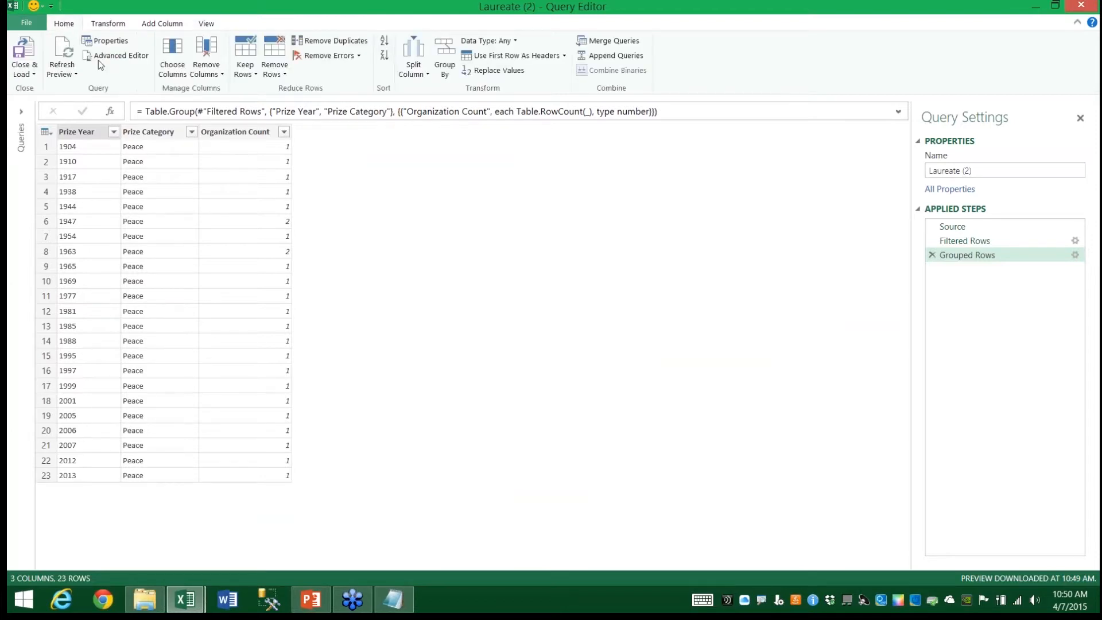
click(18, 50)
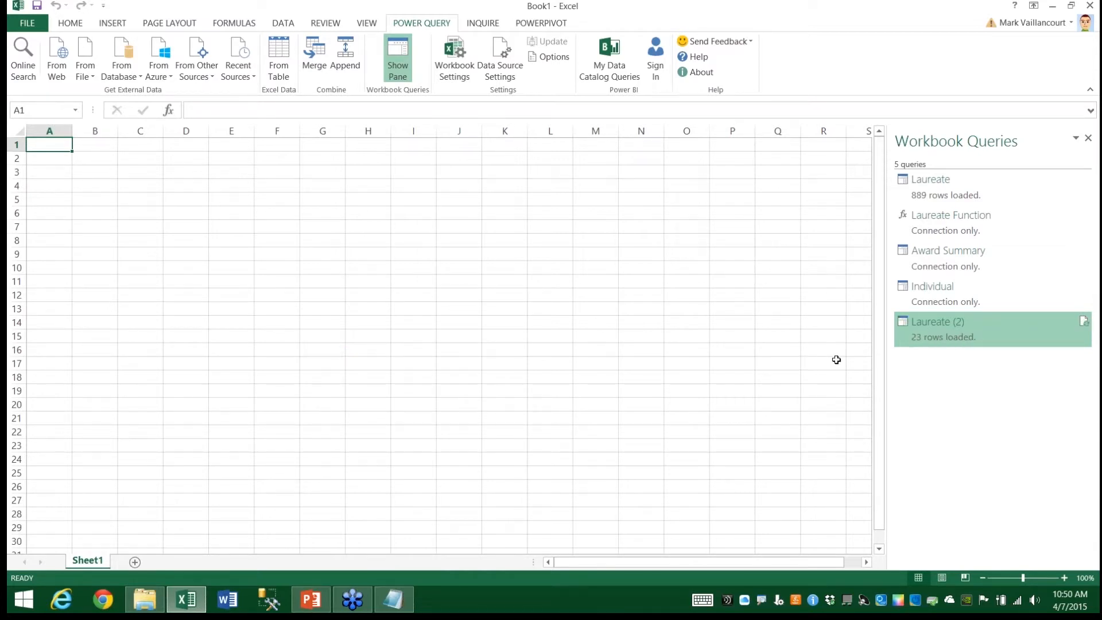
Step: Reopen the Laureate (2) query for editing, rename it as Organization, and close and load it
right_click(943, 326)
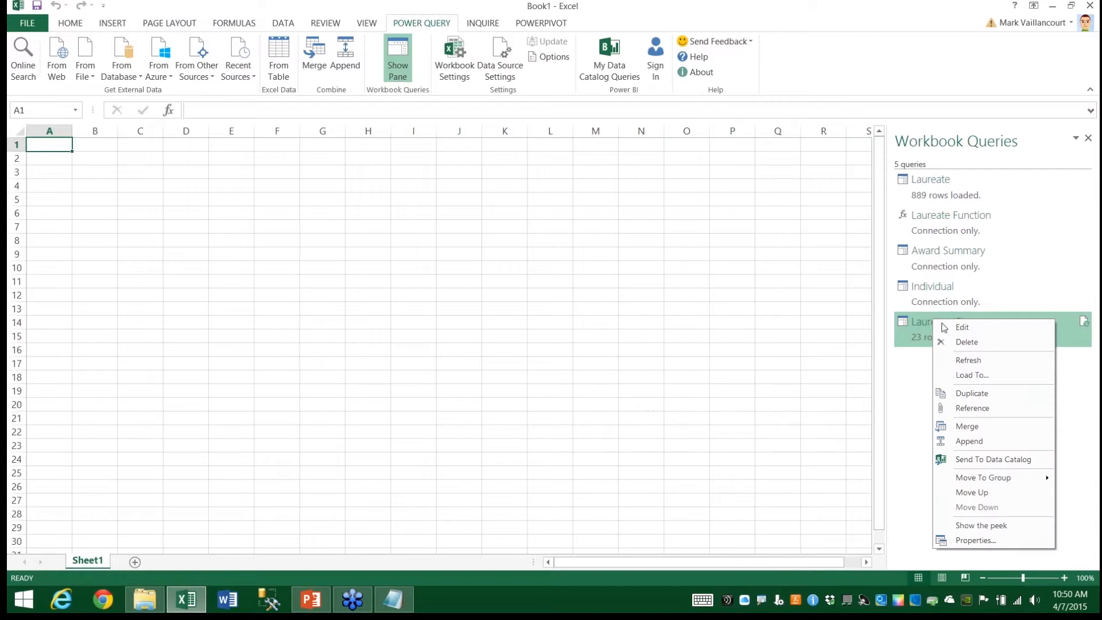
click(944, 326)
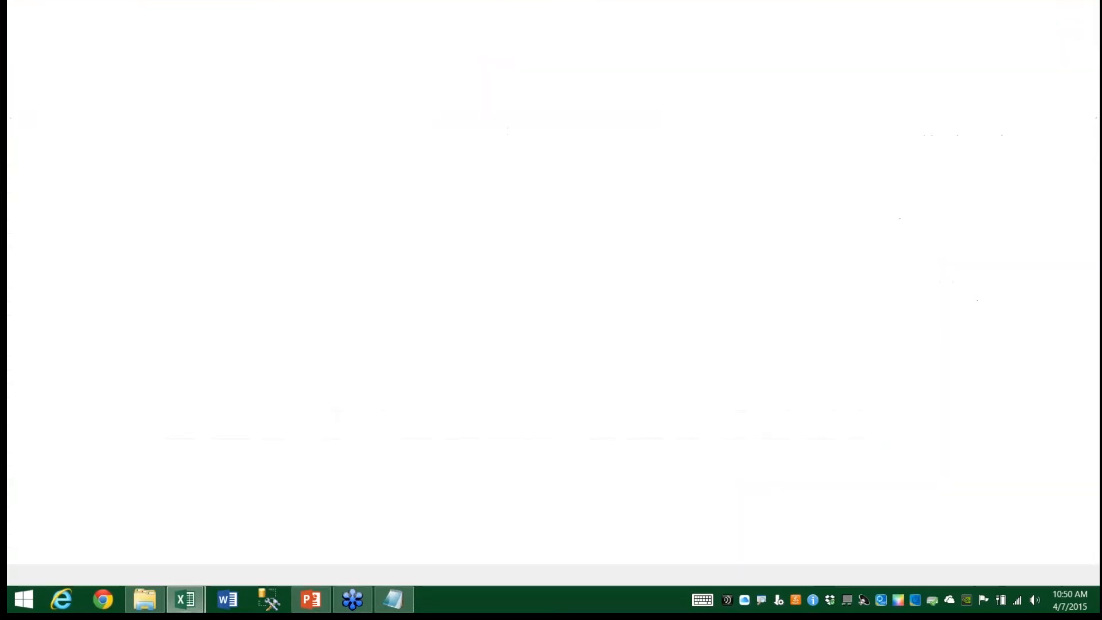
text(Or)
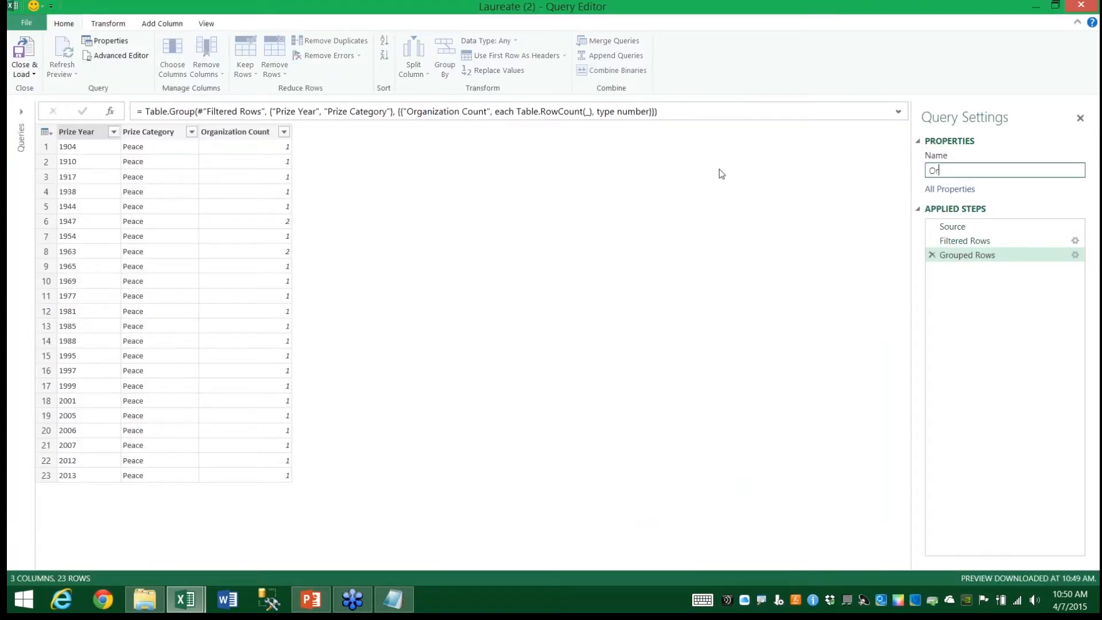
text(ganization)
key(Return)
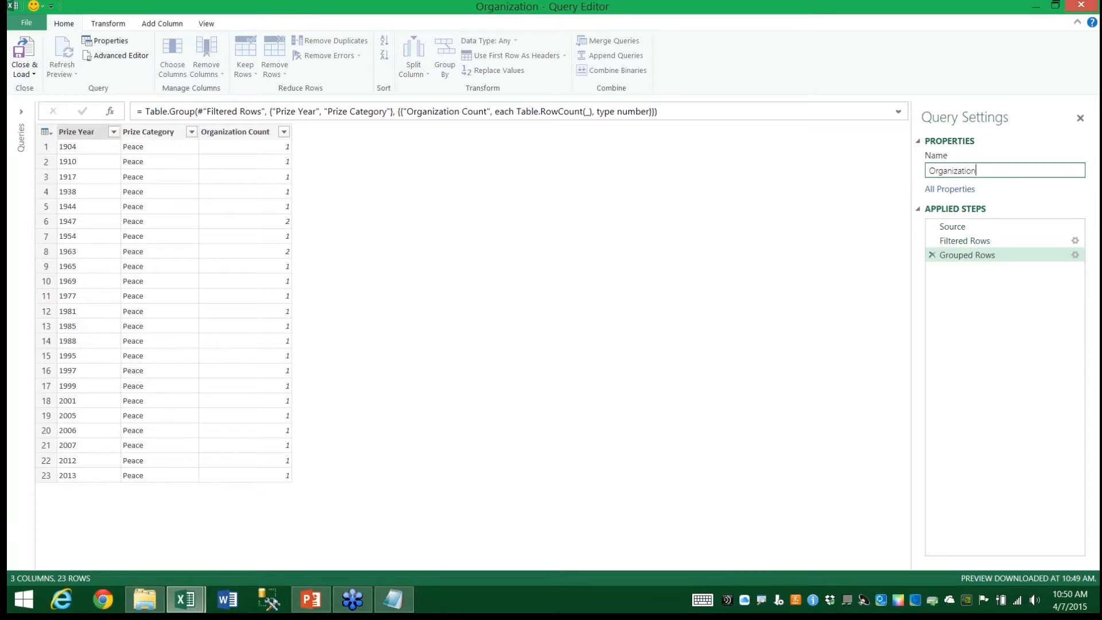
click(14, 51)
Step: Turn off Load to Data Model for the Organization query, accepting the possible data loss
right_click(977, 339)
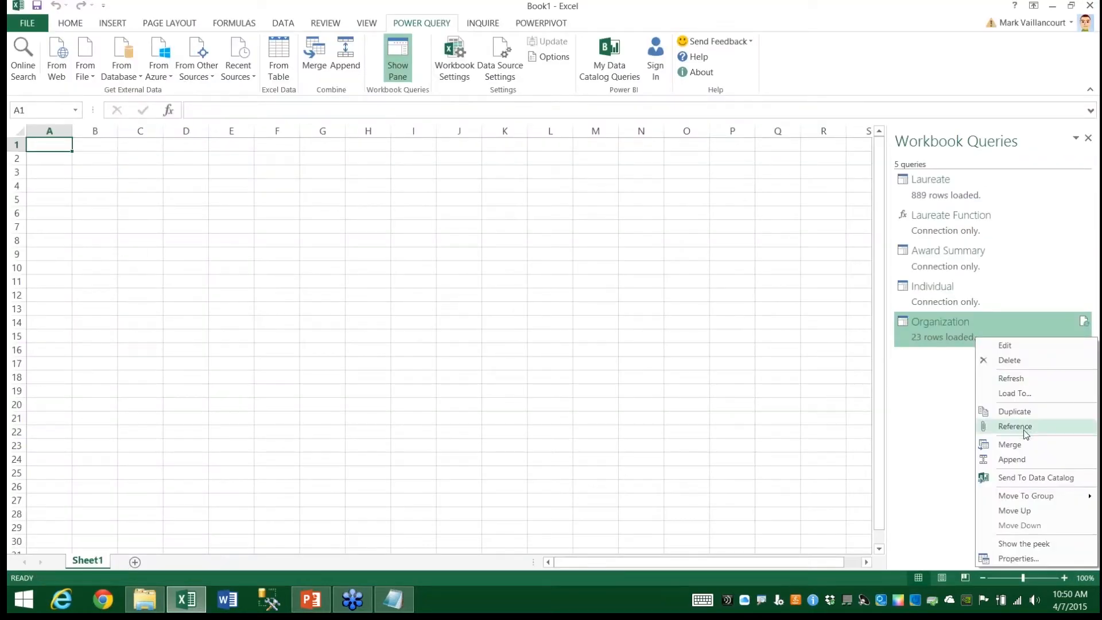
click(1019, 393)
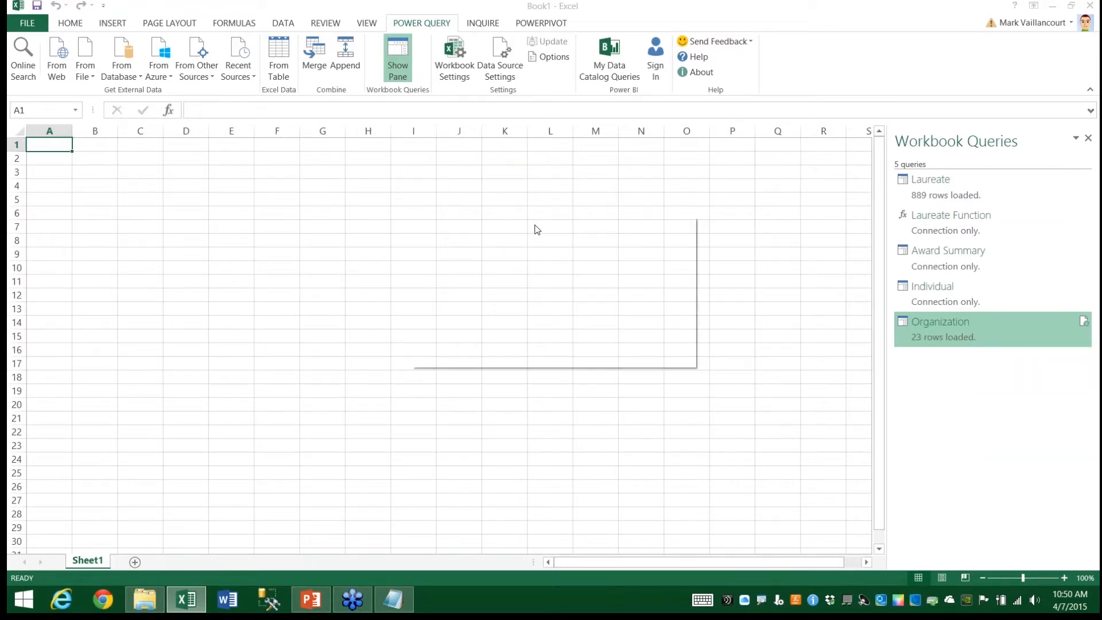
click(437, 309)
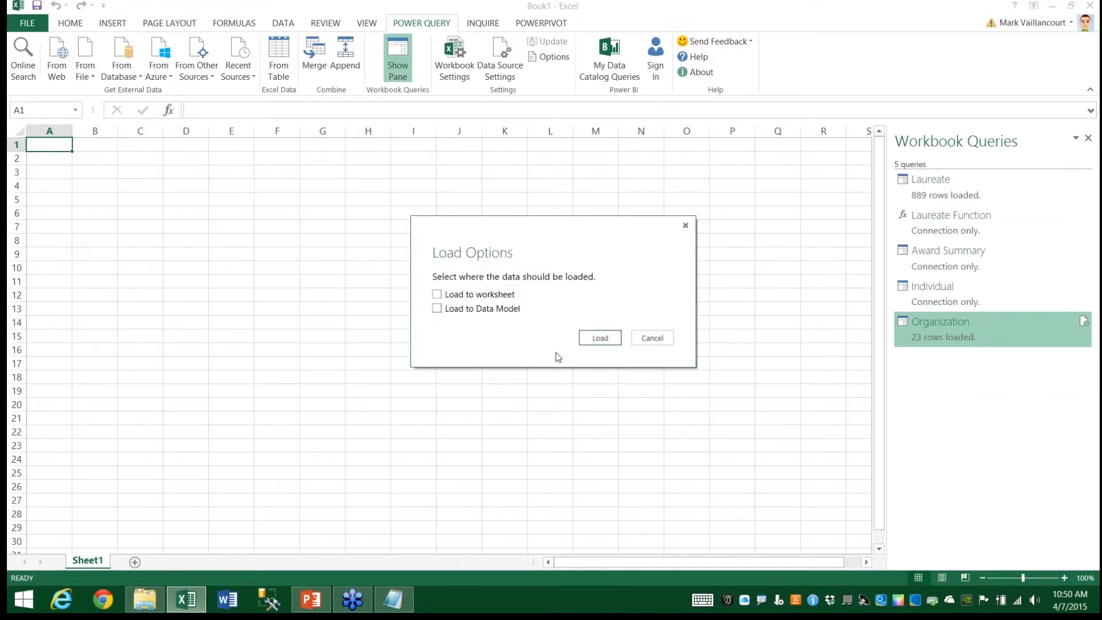
click(597, 343)
click(612, 339)
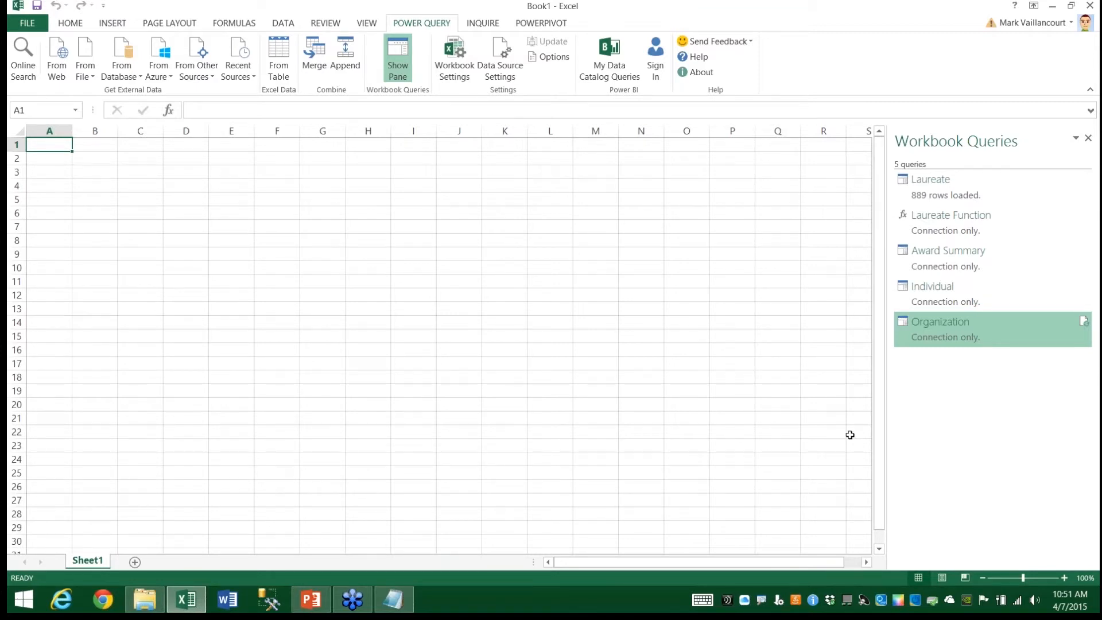
Step: Edit the Award Summary query and merge it with Individual, matching on Prize Year and Prize Category and keeping non-matching rows
double_click(941, 253)
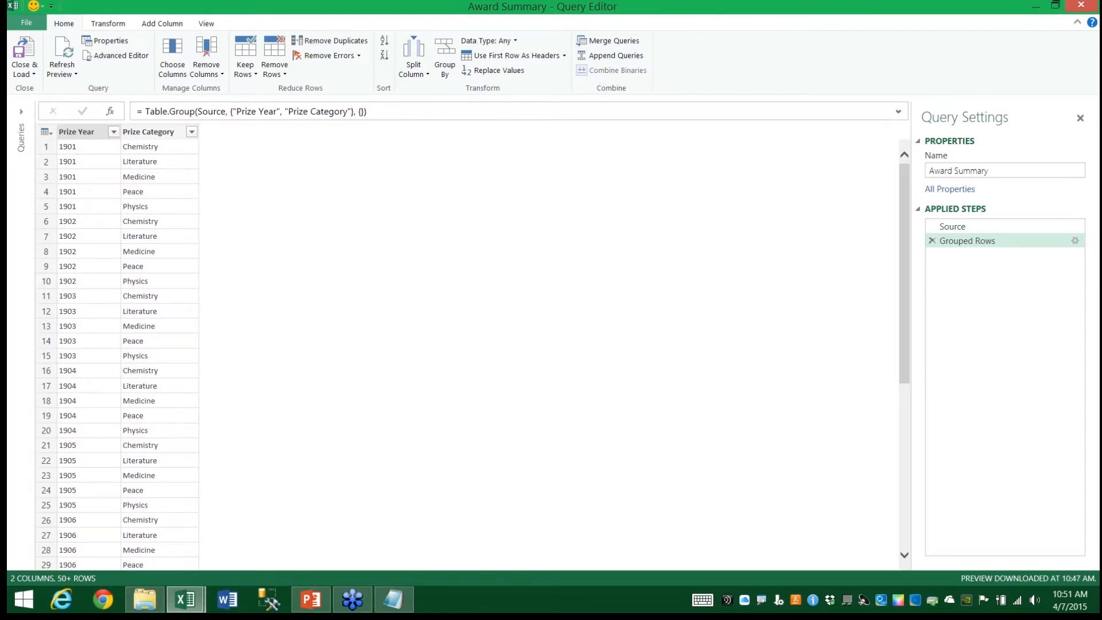
click(599, 43)
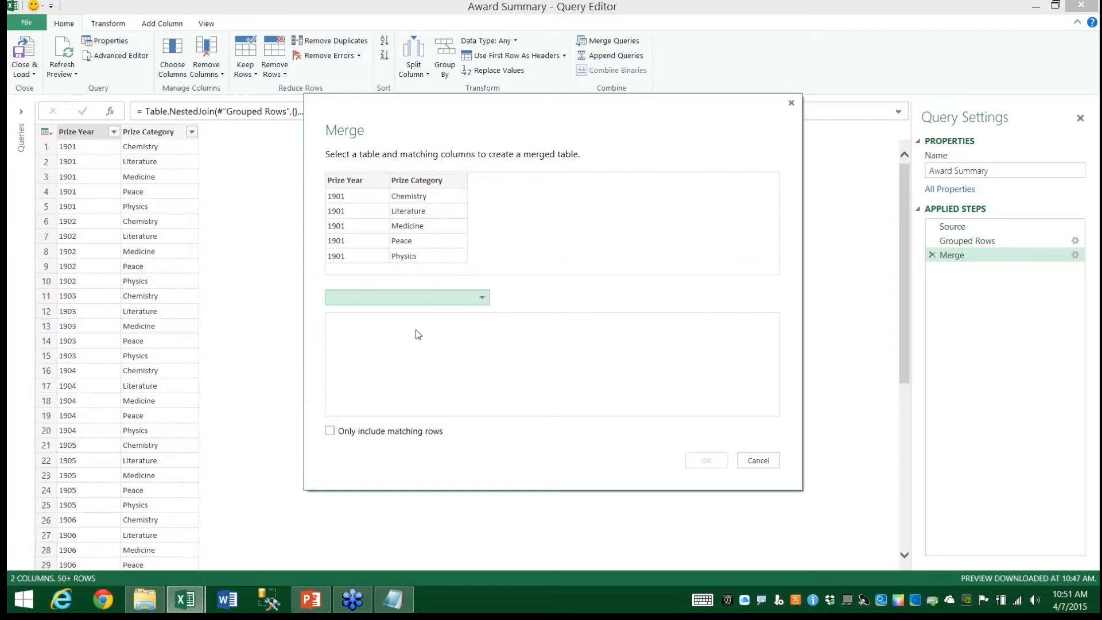
click(481, 299)
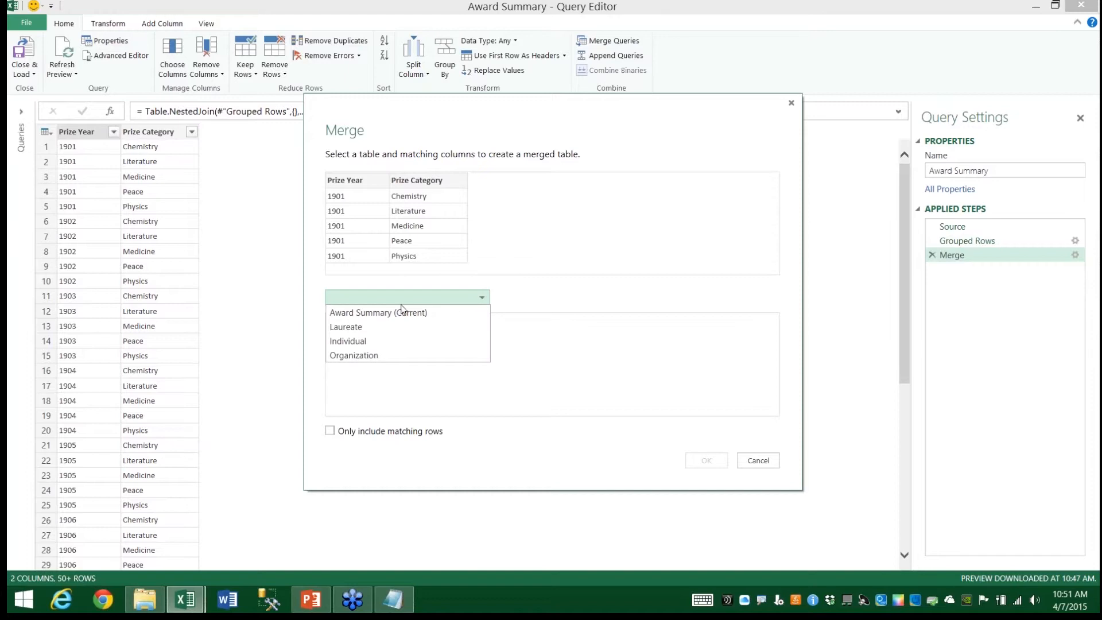
click(349, 342)
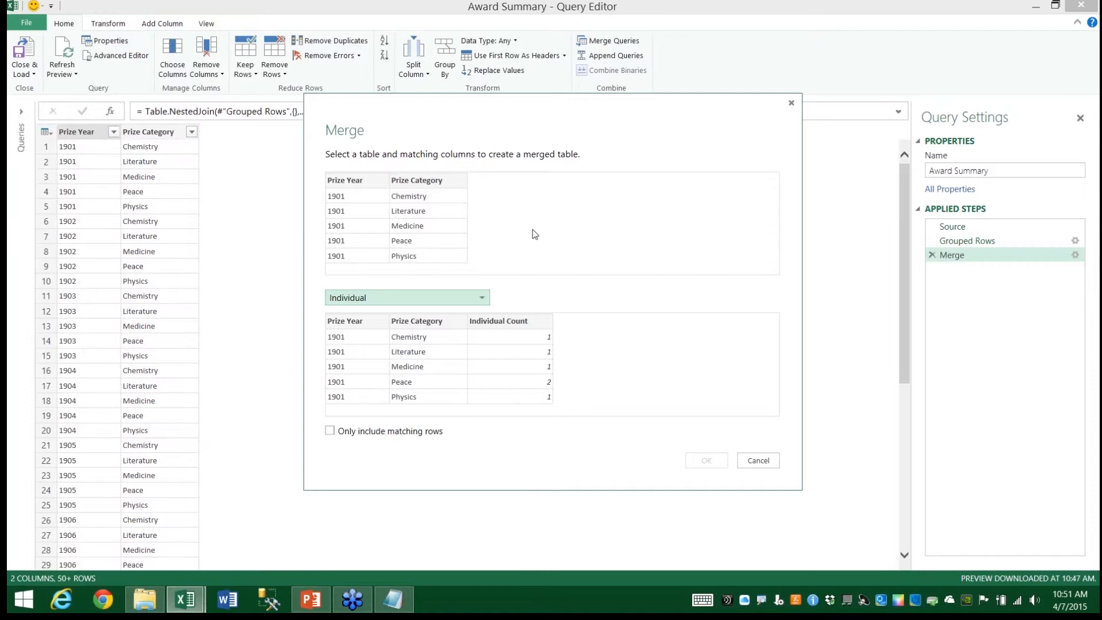
click(340, 181)
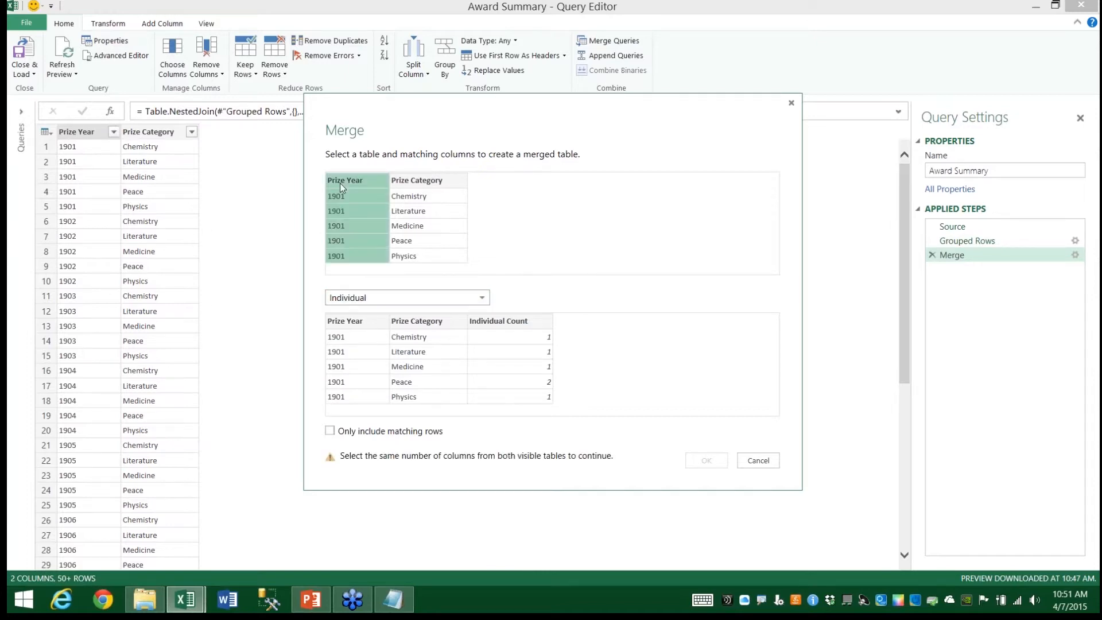
click(353, 322)
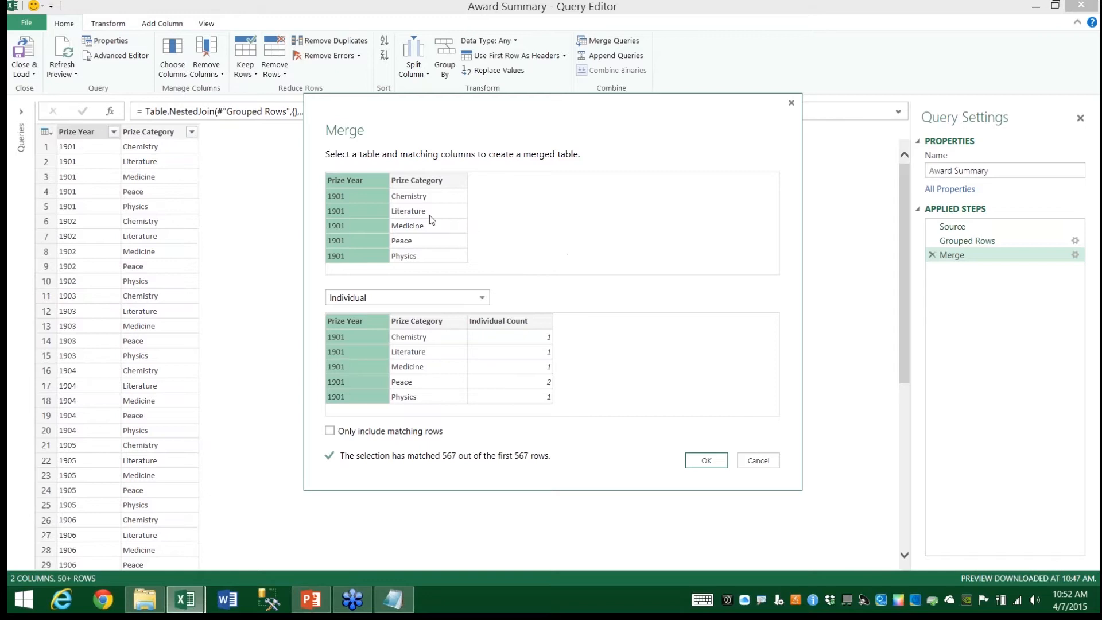
ctrl+click(438, 178)
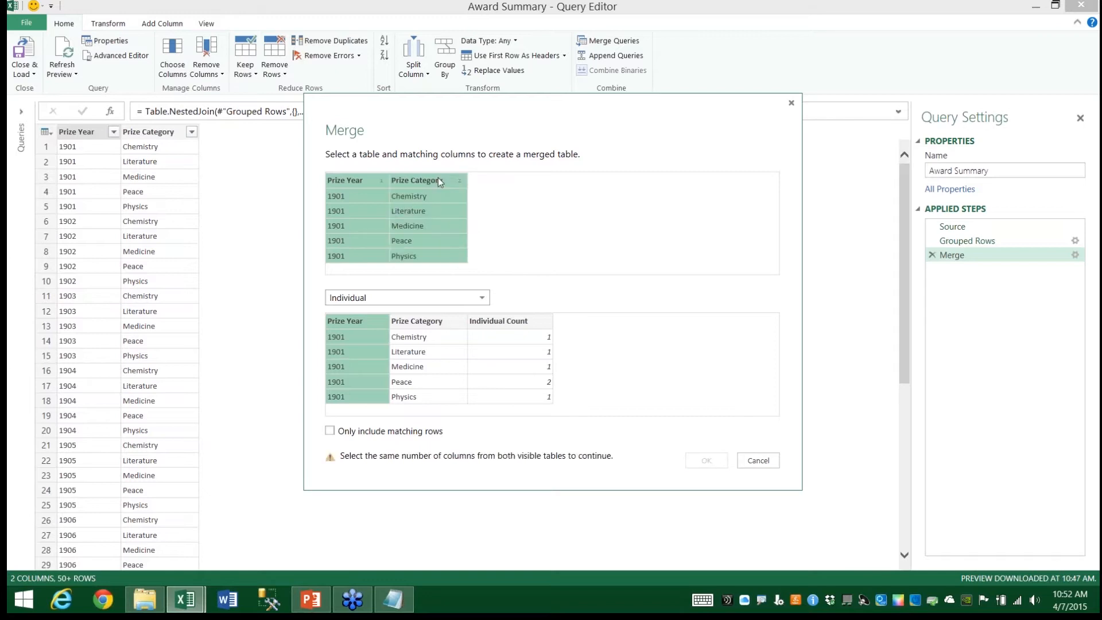
ctrl+click(417, 322)
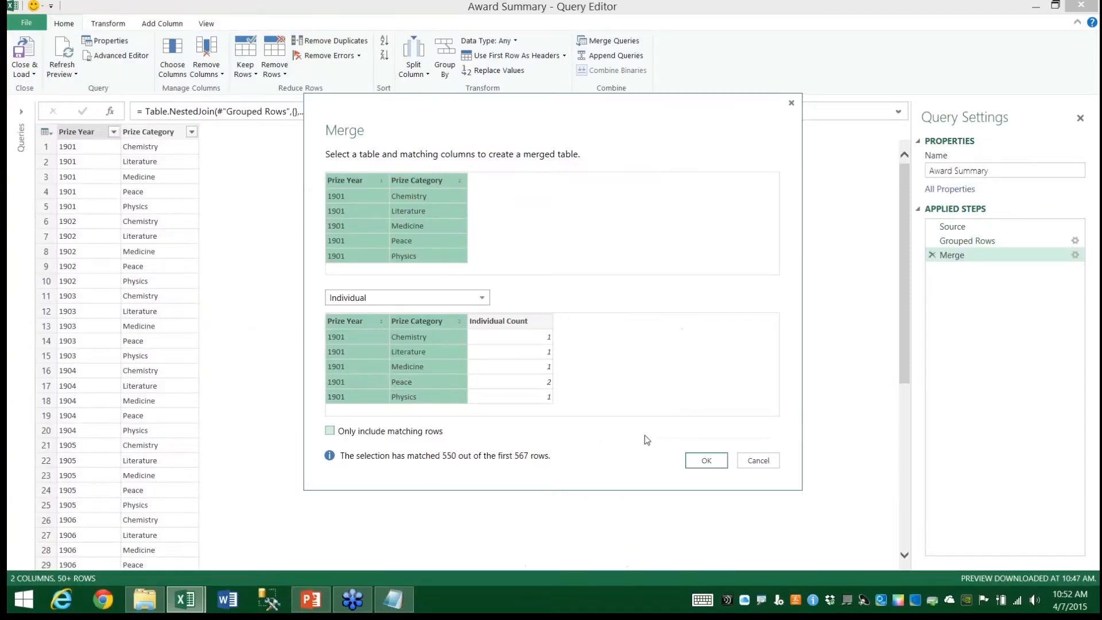
click(1028, 577)
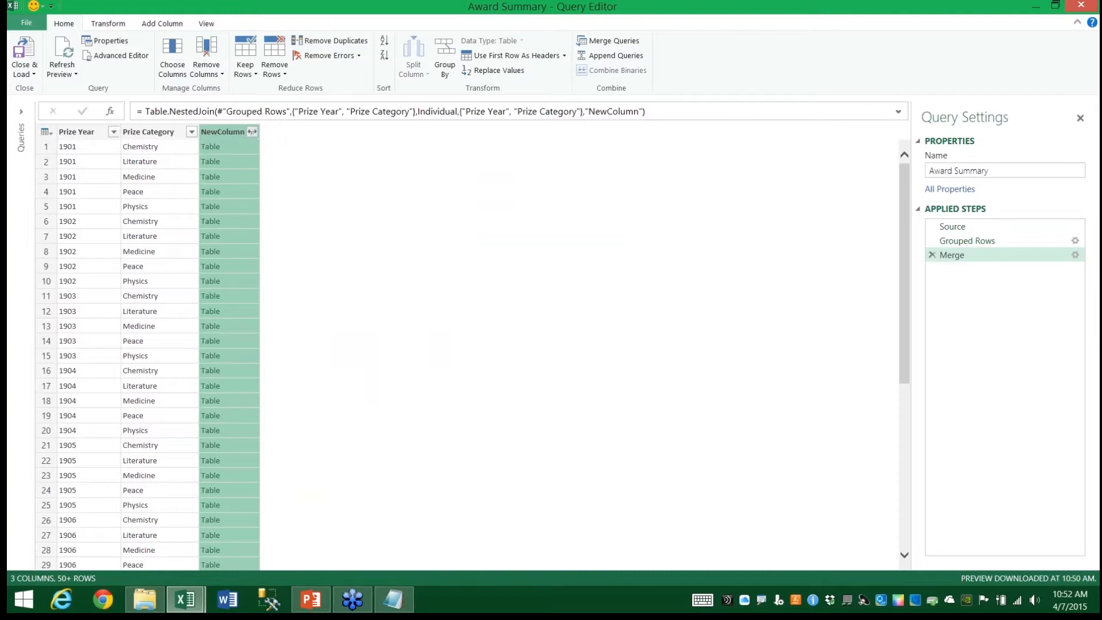
Step: Expand the merged Individual tables to the Individual Count column only, without the original column name as prefix
click(252, 132)
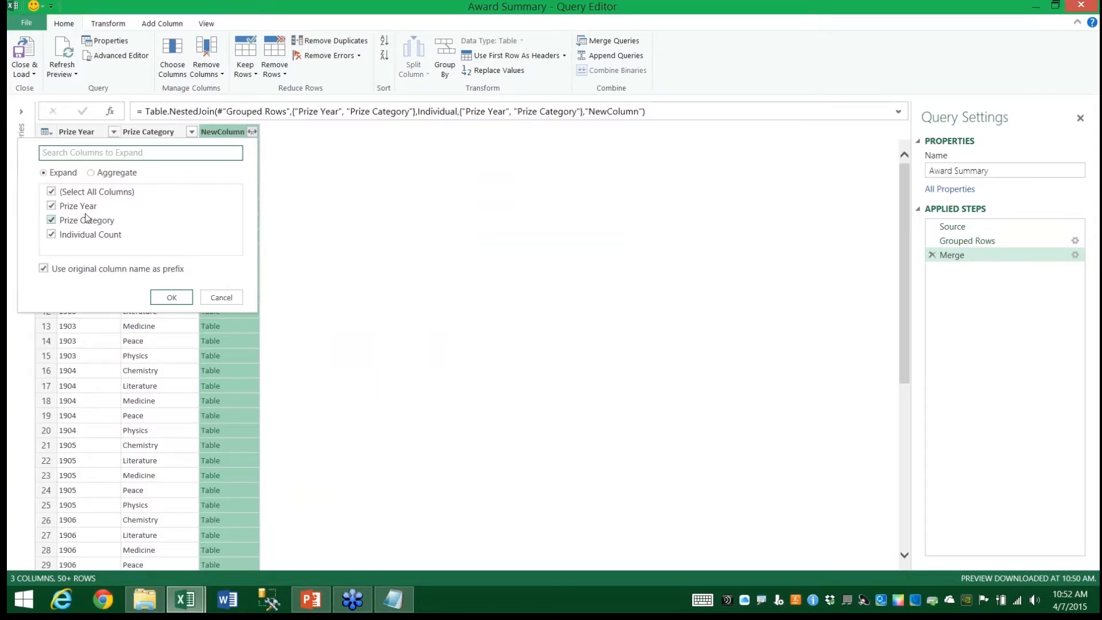
click(52, 191)
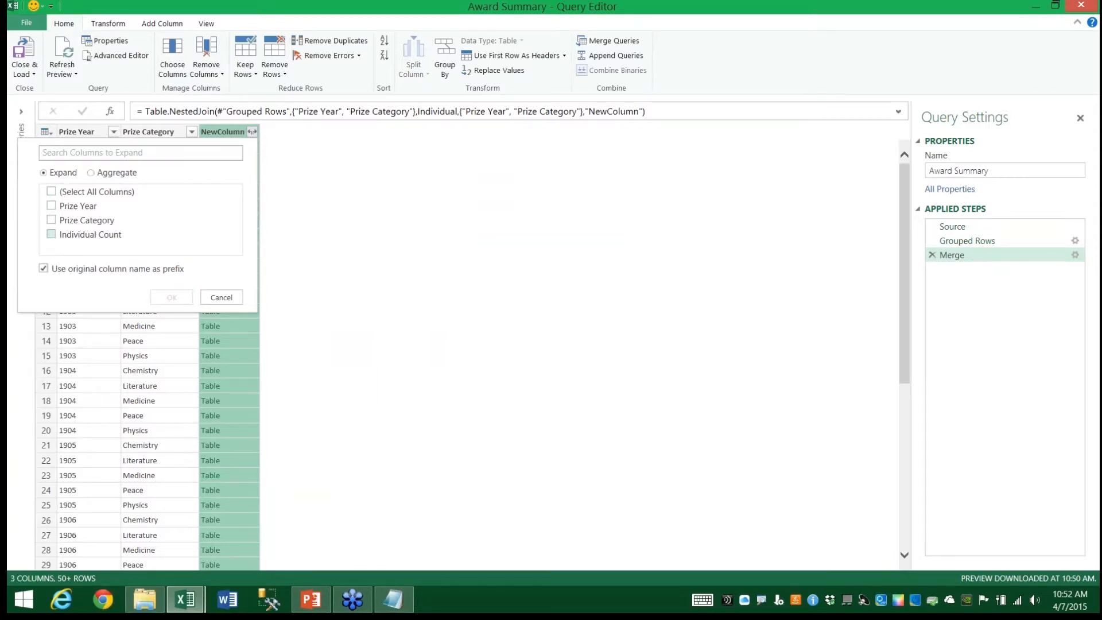
click(51, 234)
click(171, 297)
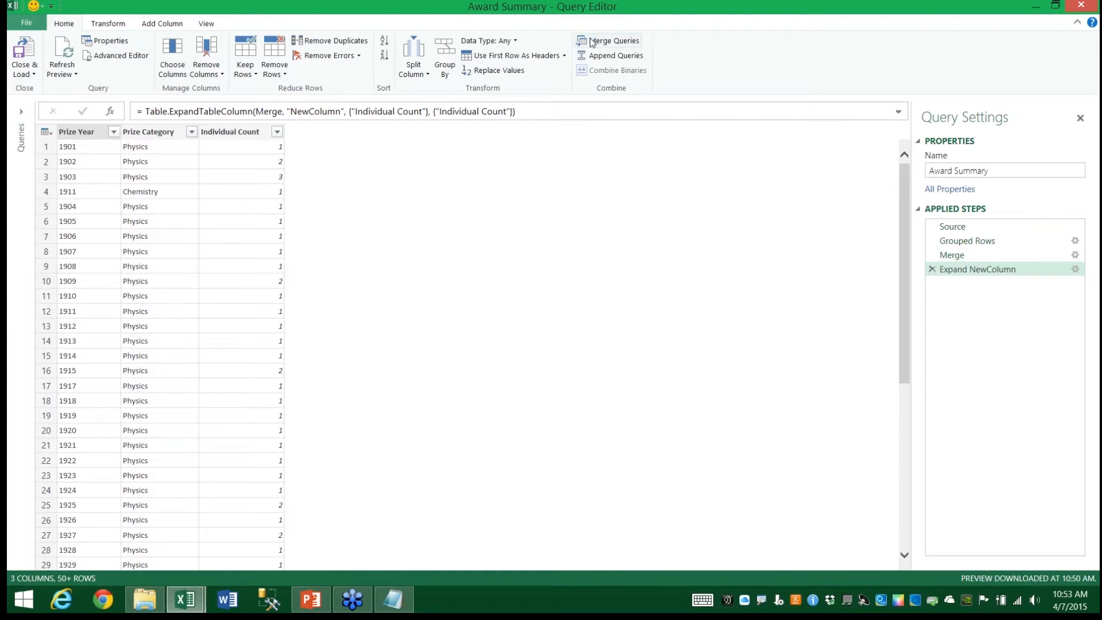
Step: Merge the Award Summary query with Organization, matching on Prize Year and Prize Category and keeping non-matching rows
click(608, 41)
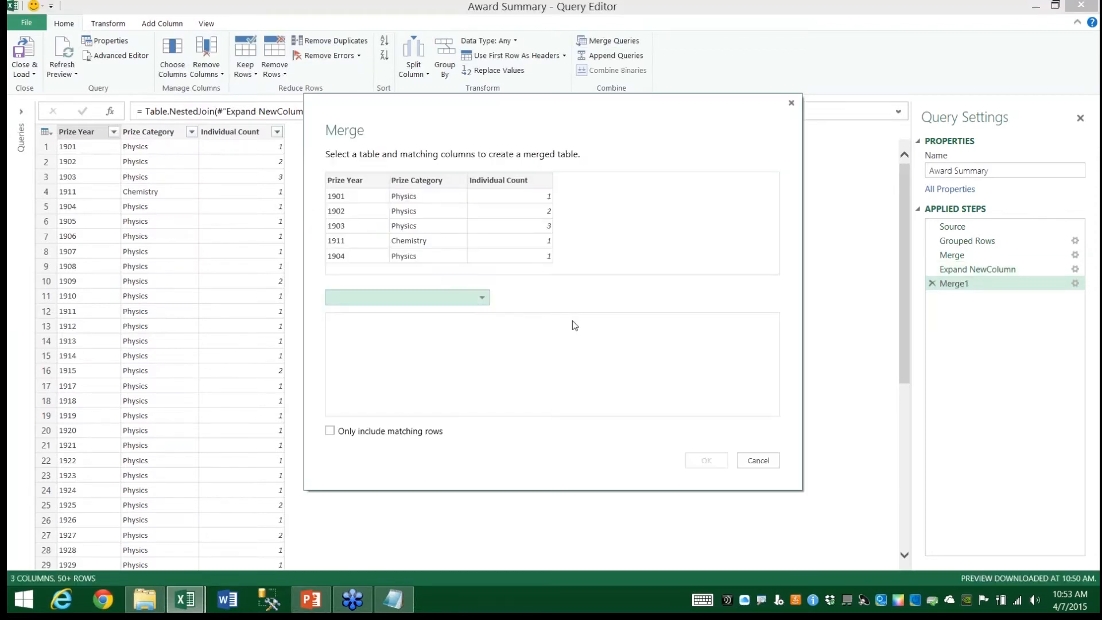
click(421, 299)
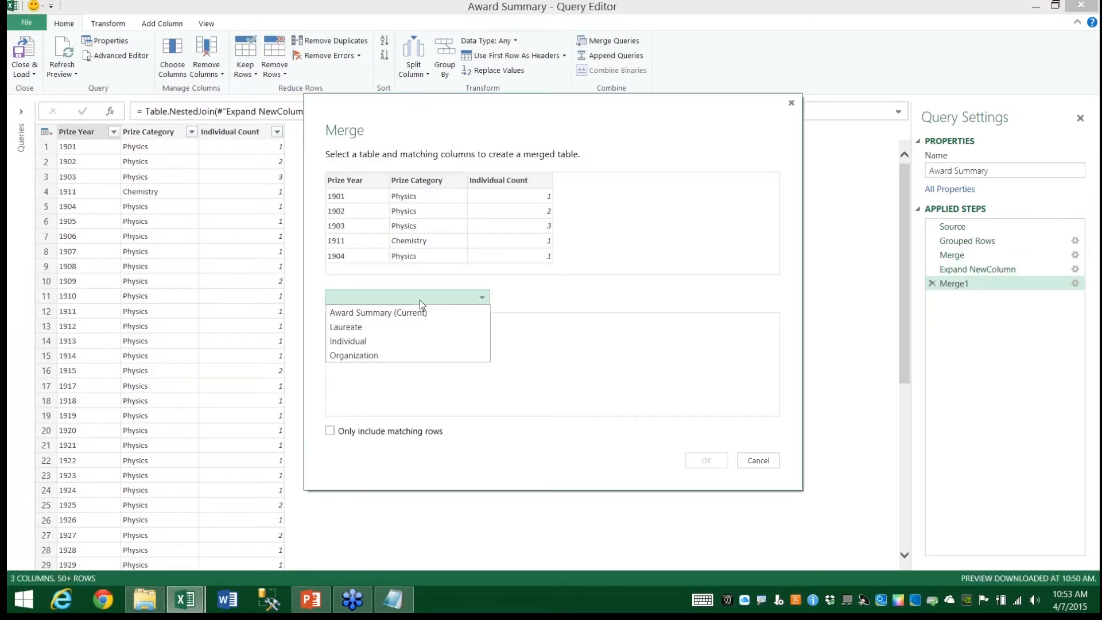
click(386, 358)
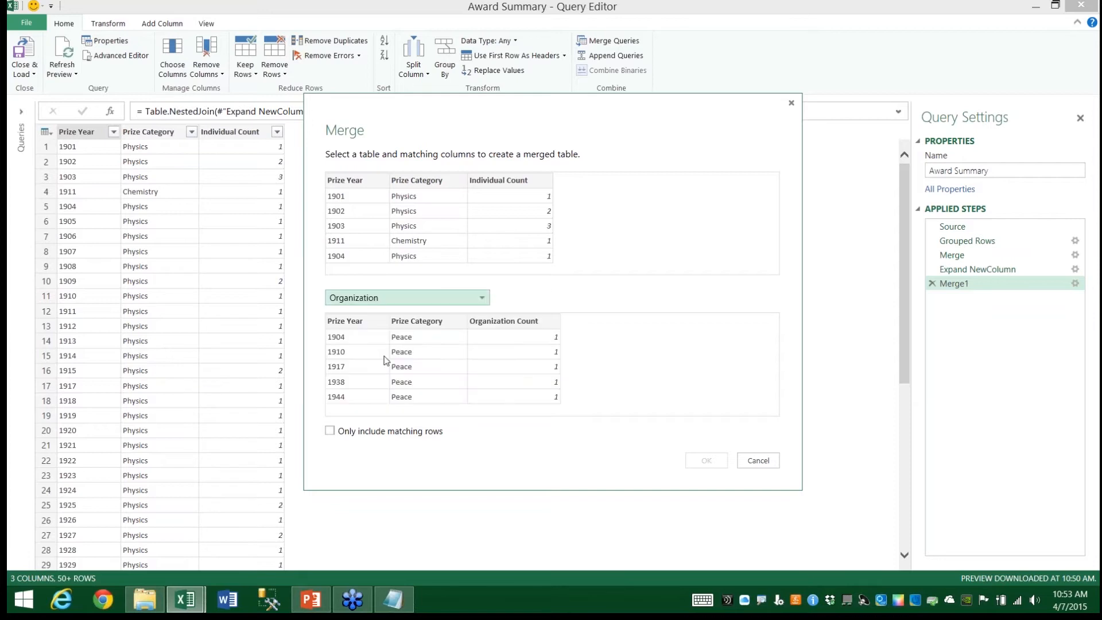
click(359, 181)
click(354, 320)
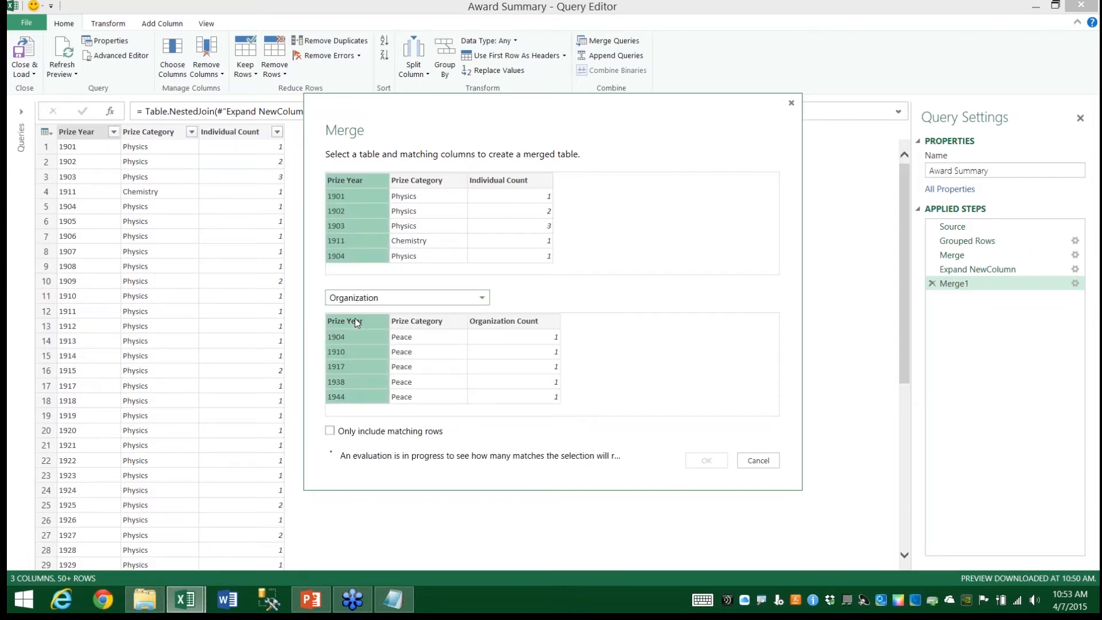
ctrl+click(428, 180)
ctrl+click(407, 321)
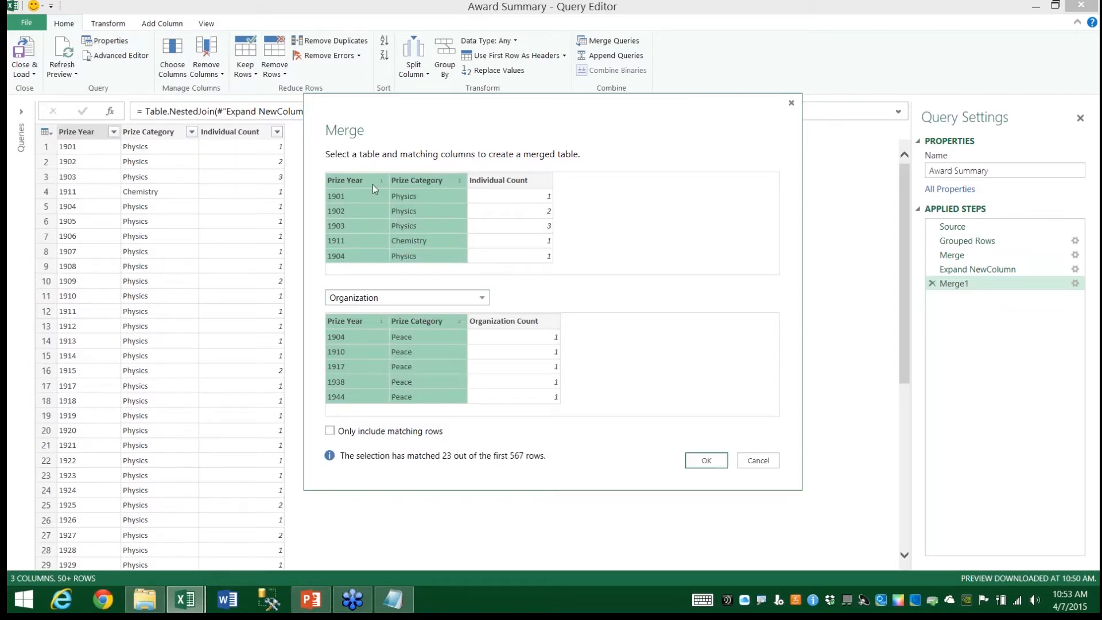
click(706, 460)
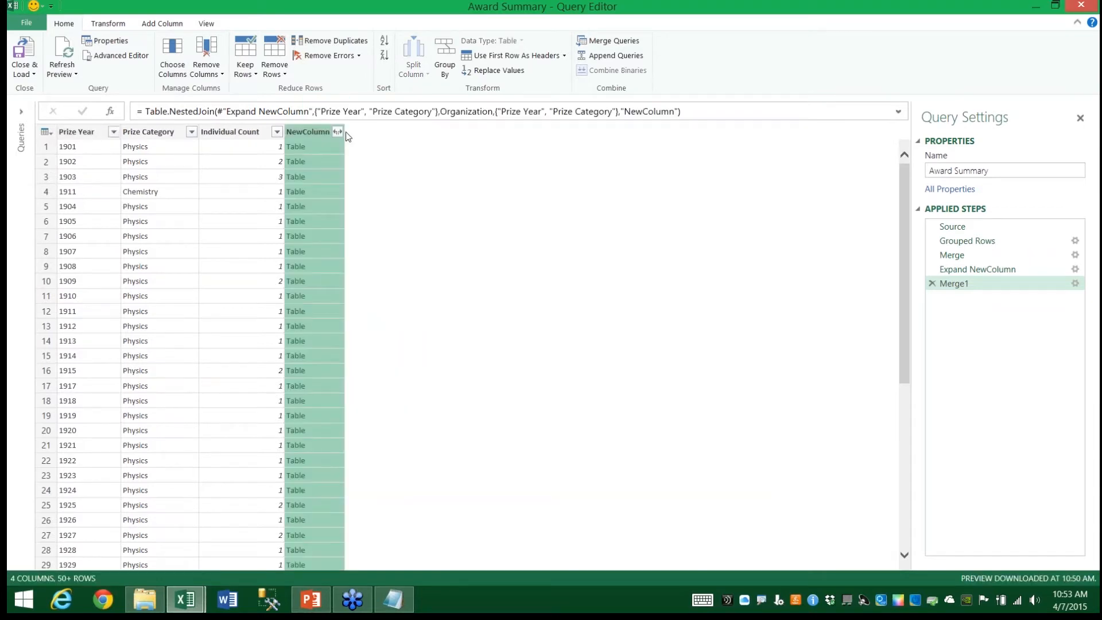
Step: Expand the merged Organization tables to the Organization Count column only, without a column name prefix
click(337, 132)
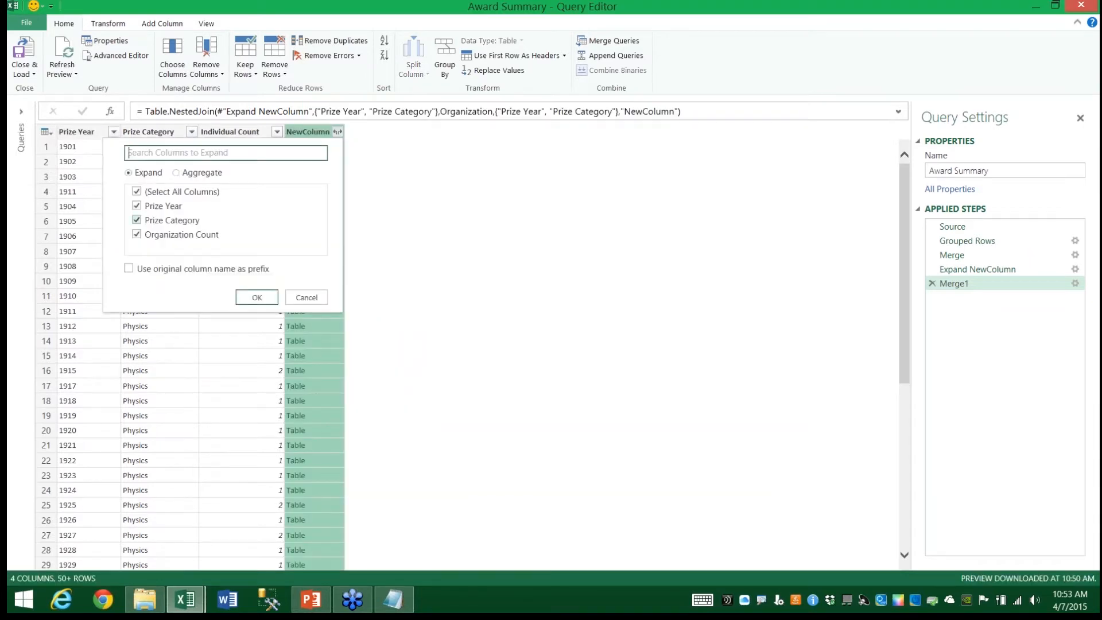
click(138, 192)
click(137, 235)
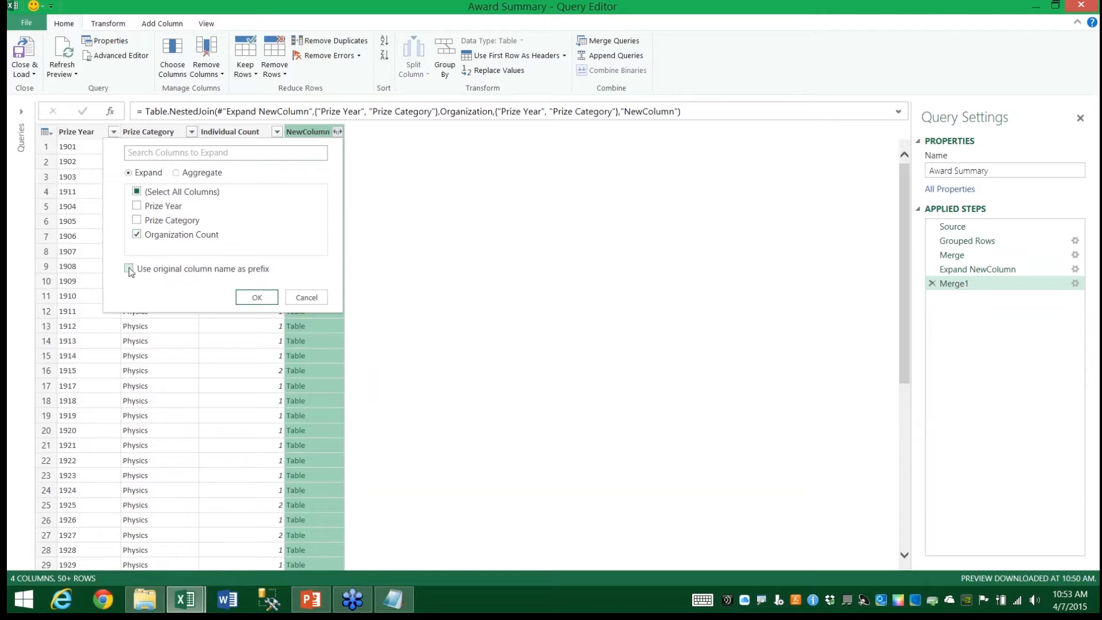
click(257, 301)
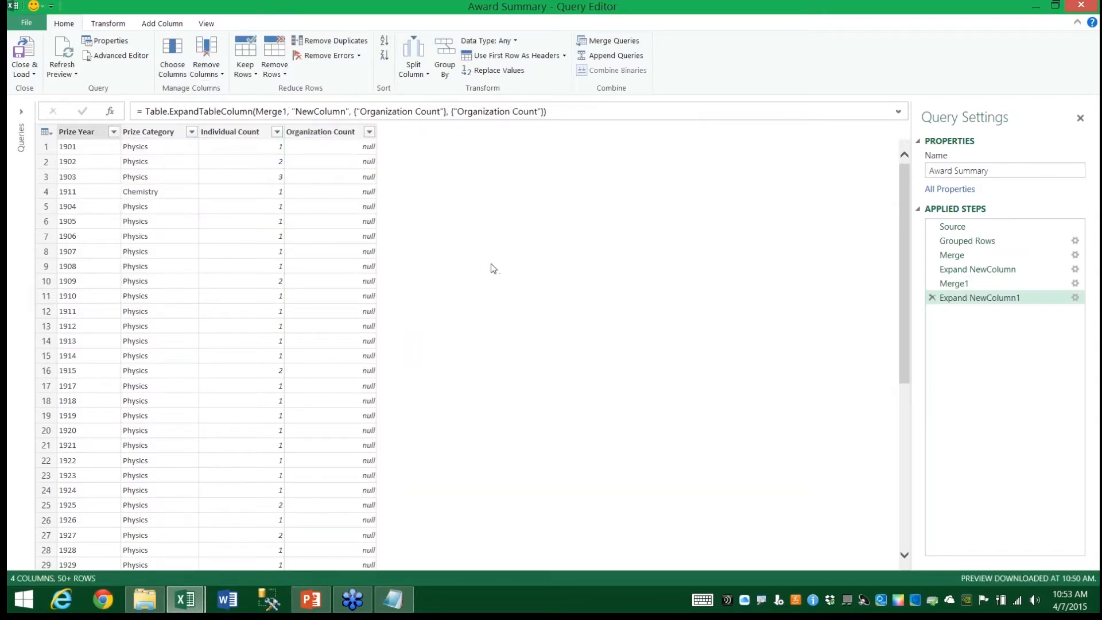
Step: Check the distinct values in the Organization Count column without filtering, and close and load the Award Summary query
click(370, 132)
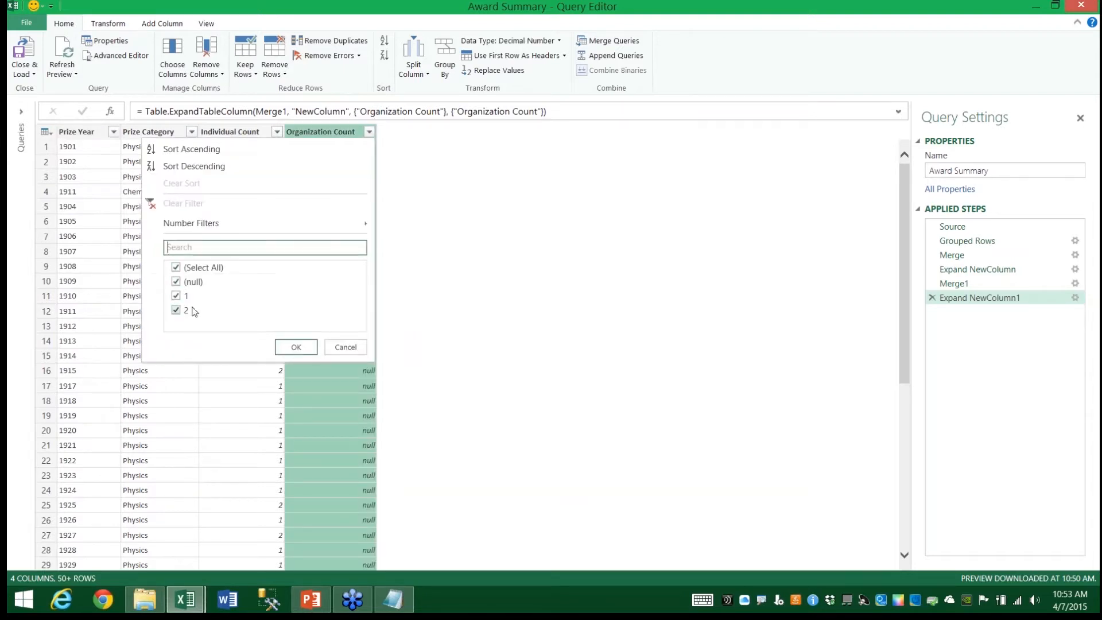
click(344, 348)
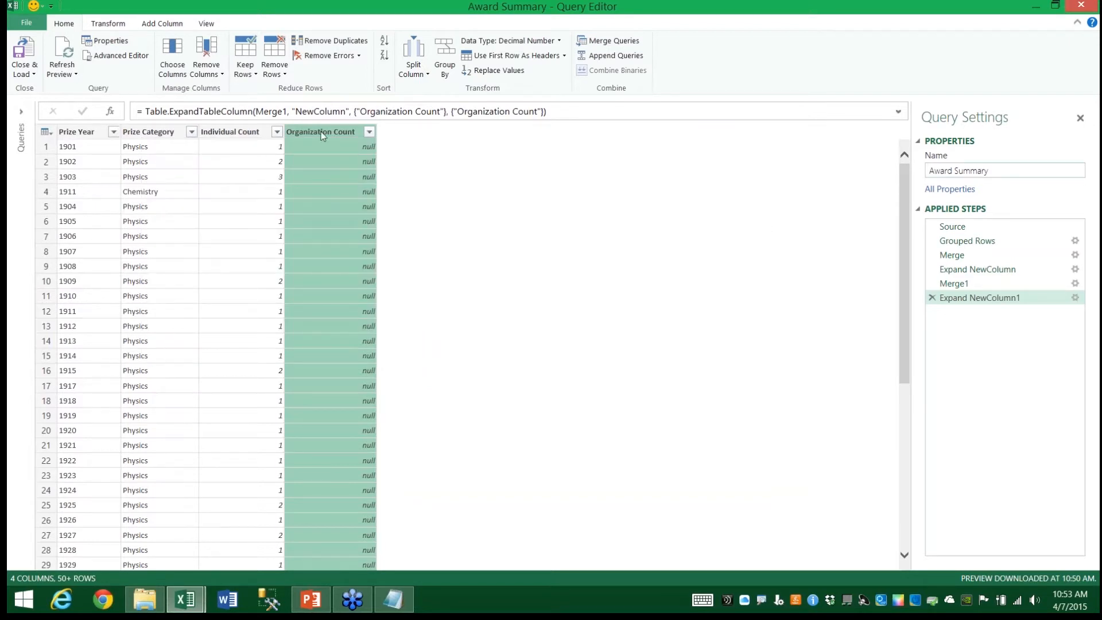
click(25, 51)
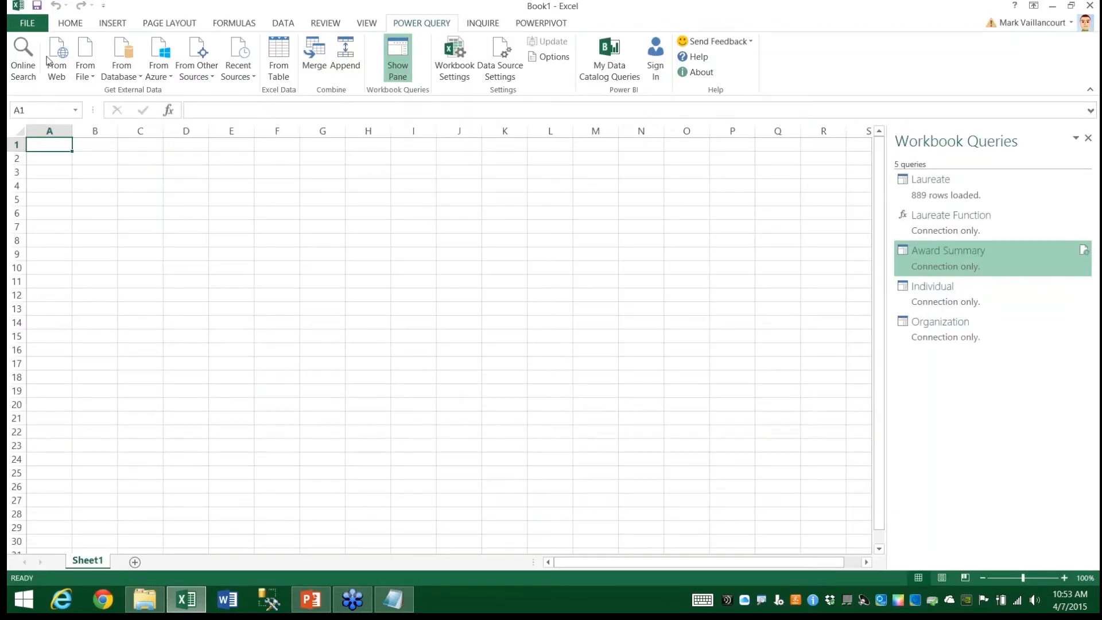
Step: Change the Award Summary query's load options to load it to the Data Model only
right_click(971, 260)
click(947, 310)
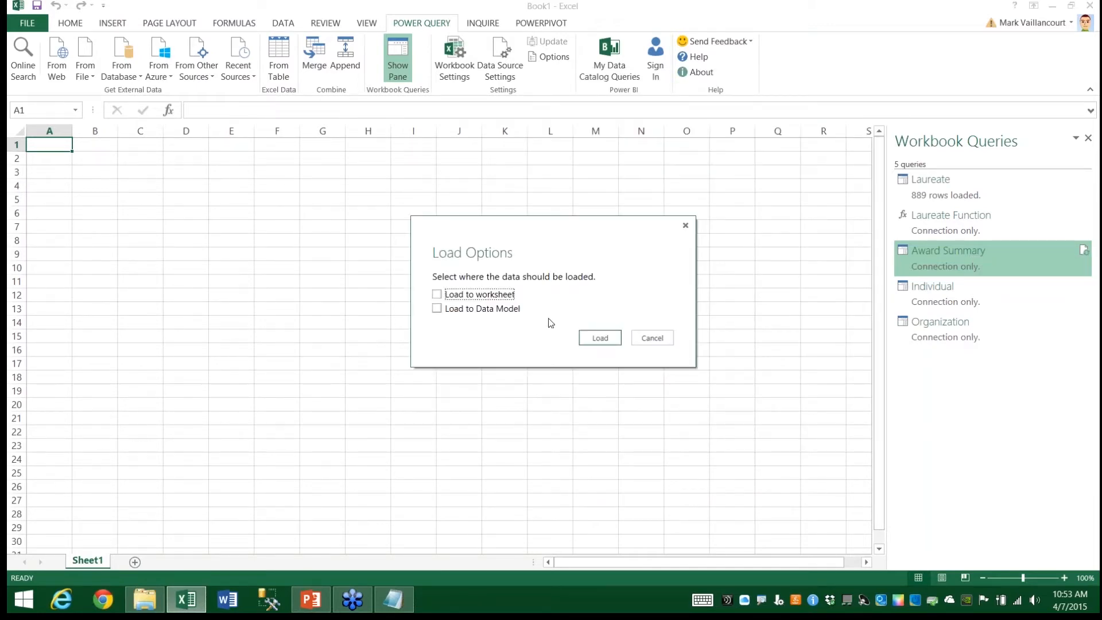
click(437, 308)
click(595, 339)
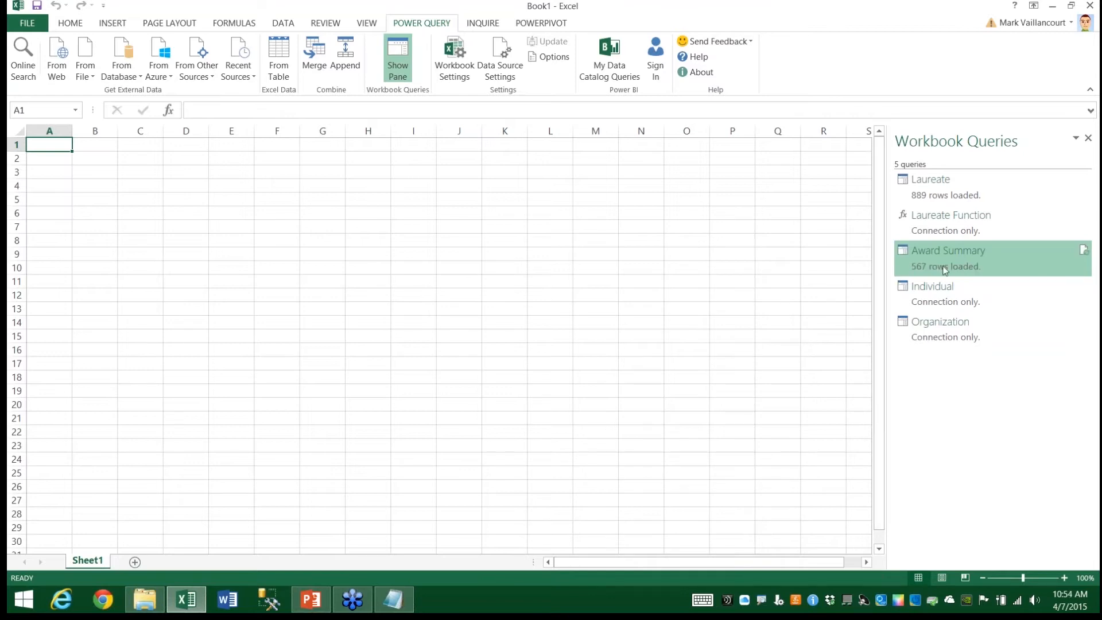
mouse_move(951, 269)
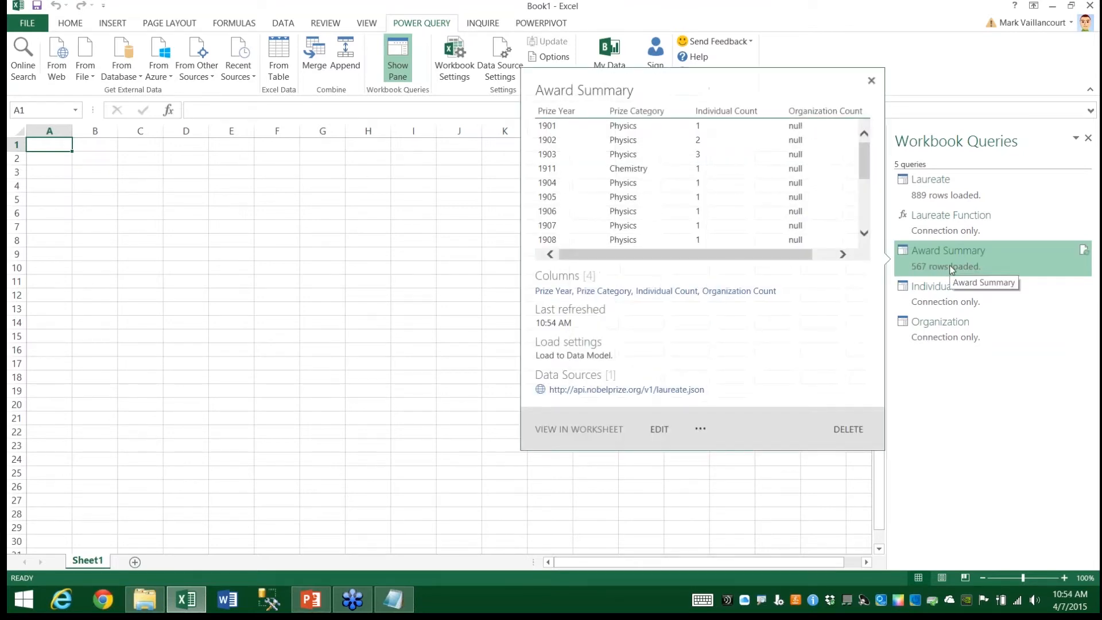
mouse_move(919, 194)
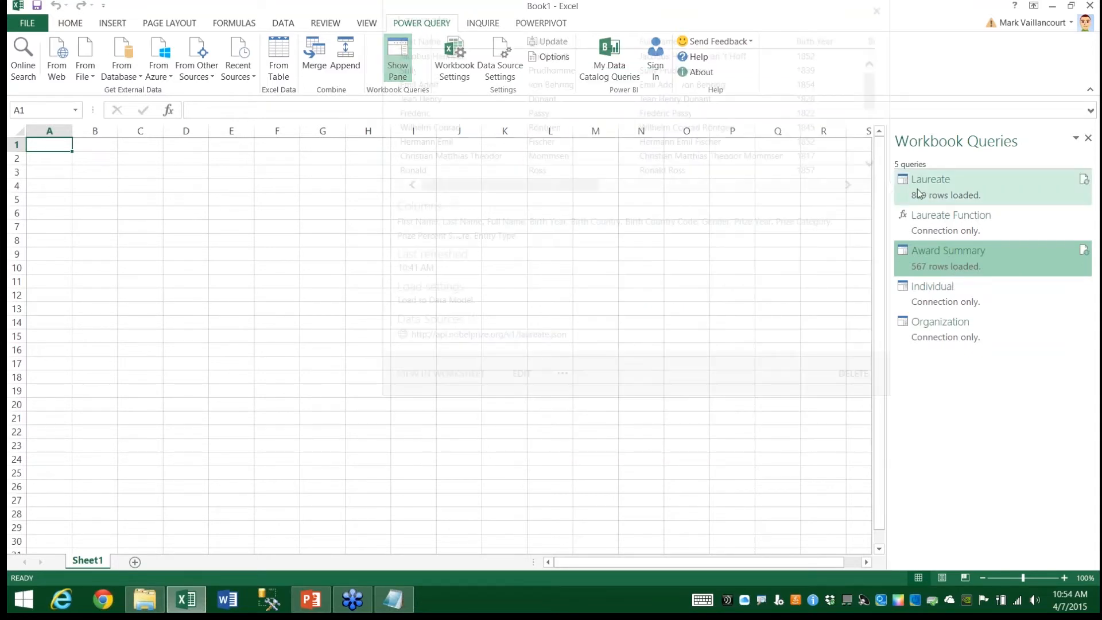
Step: Open the PowerPivot data model, examine the loaded Award Summary table, and close the PowerPivot window
click(548, 25)
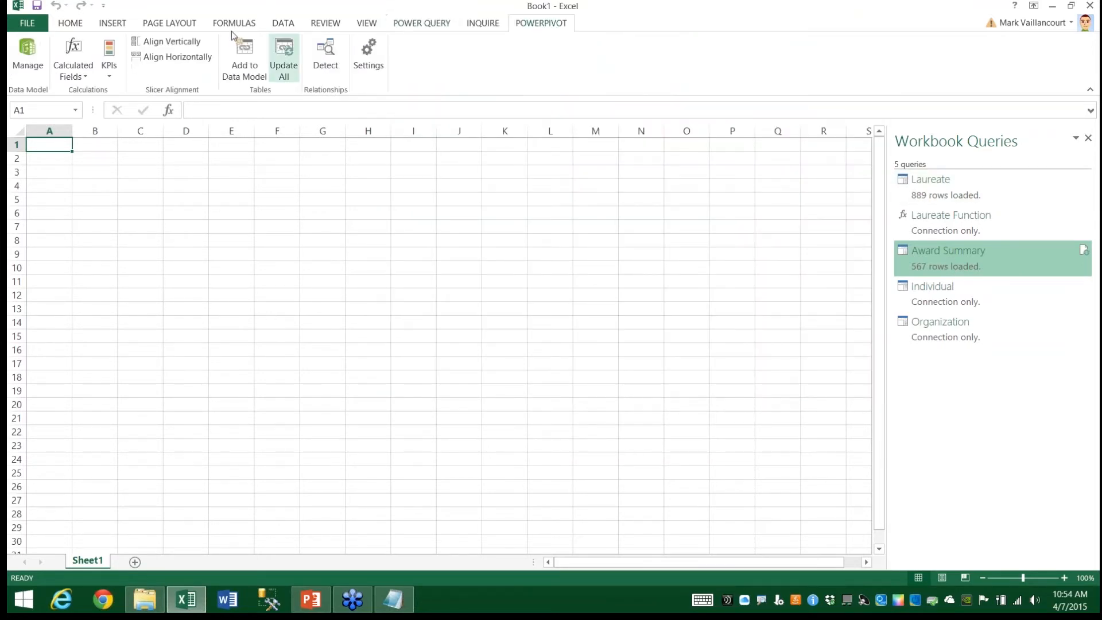
click(27, 54)
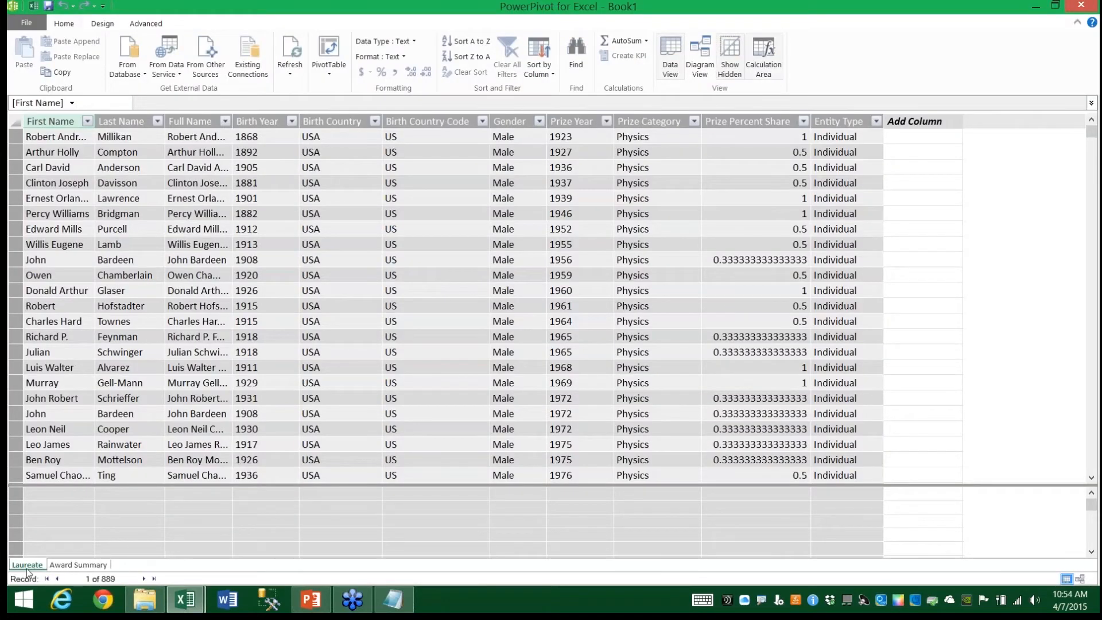
click(77, 564)
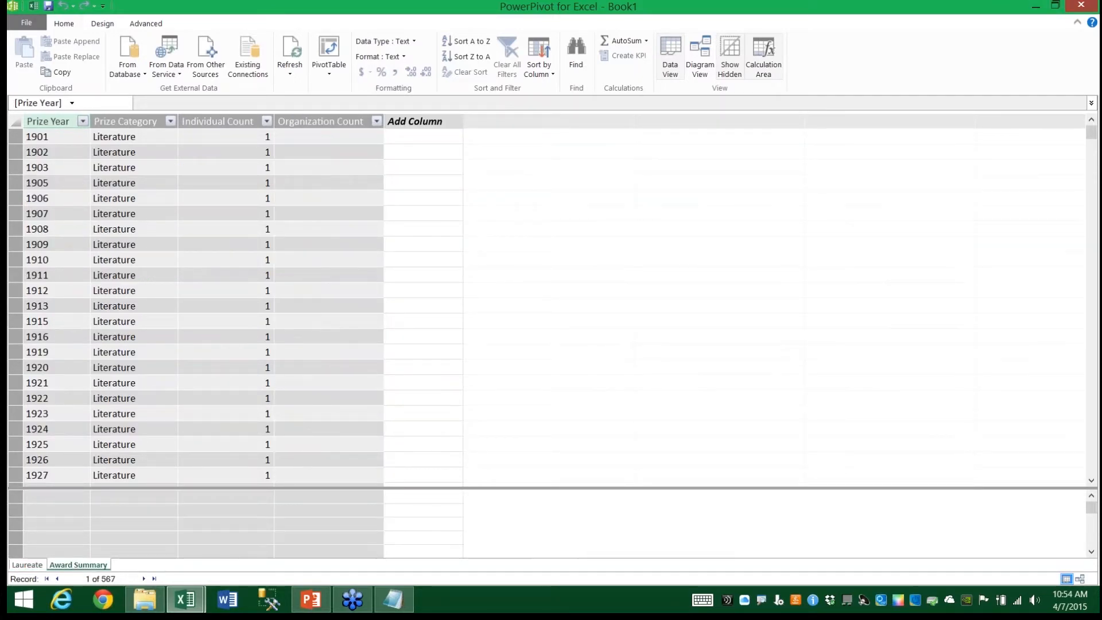
click(1080, 5)
Step: Switch to PowerPoint and start the slide show from the Laboratory Safety title slide, advancing to the Query Folding slide
click(310, 600)
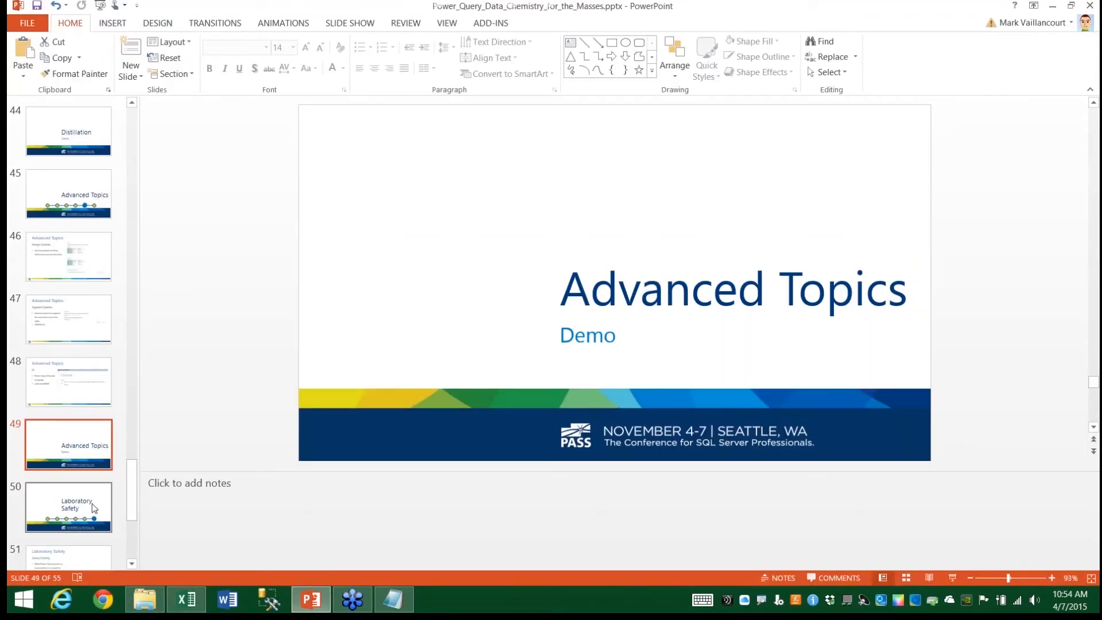
click(83, 507)
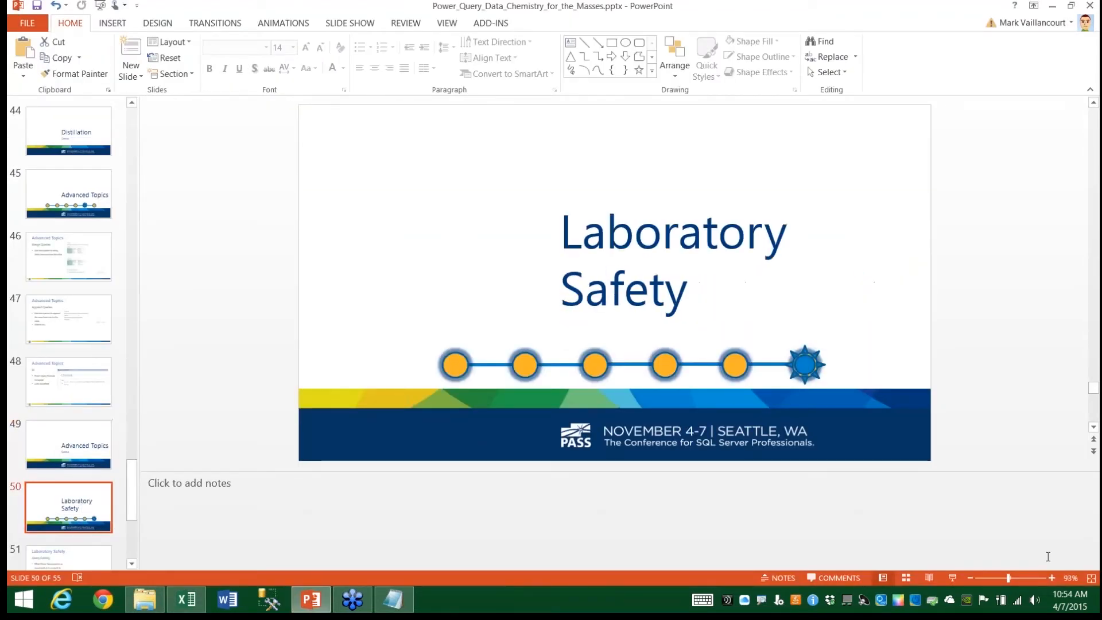
click(952, 579)
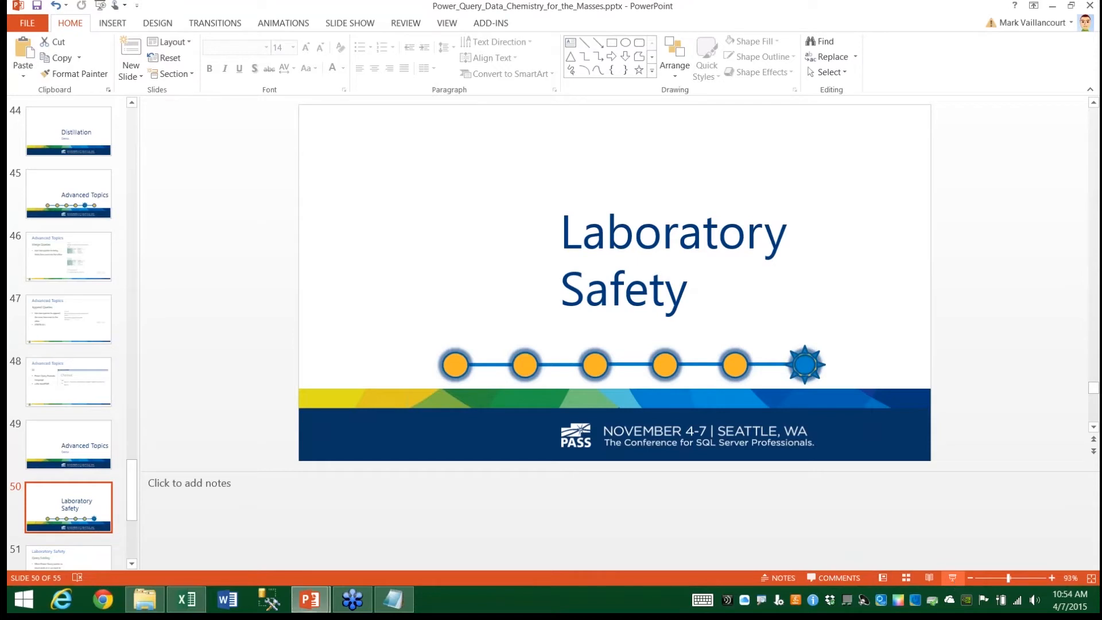
click(166, 325)
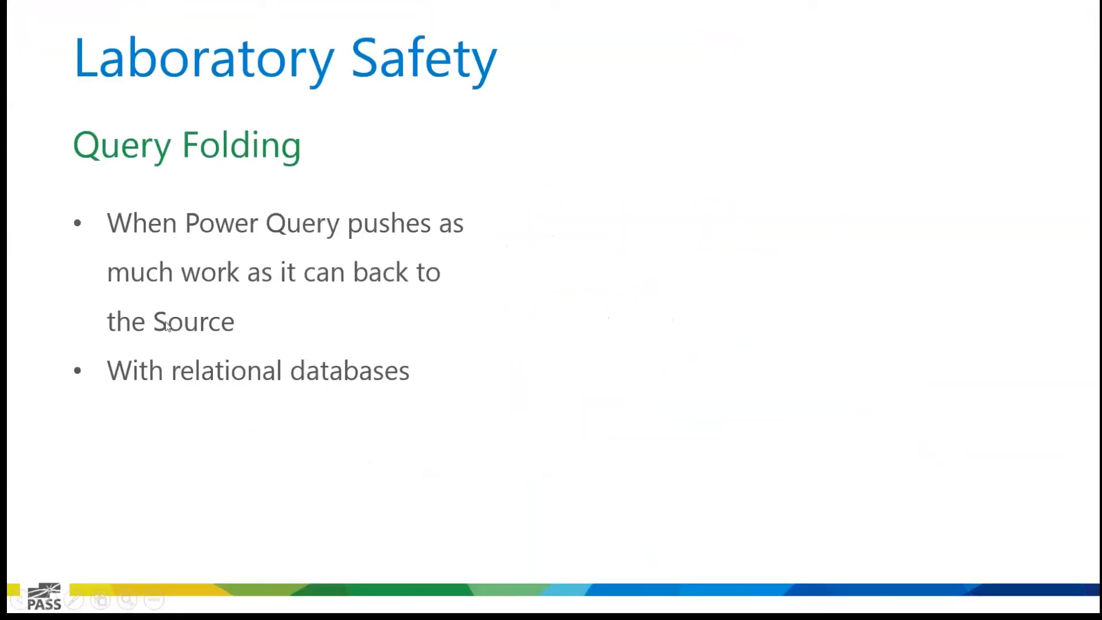